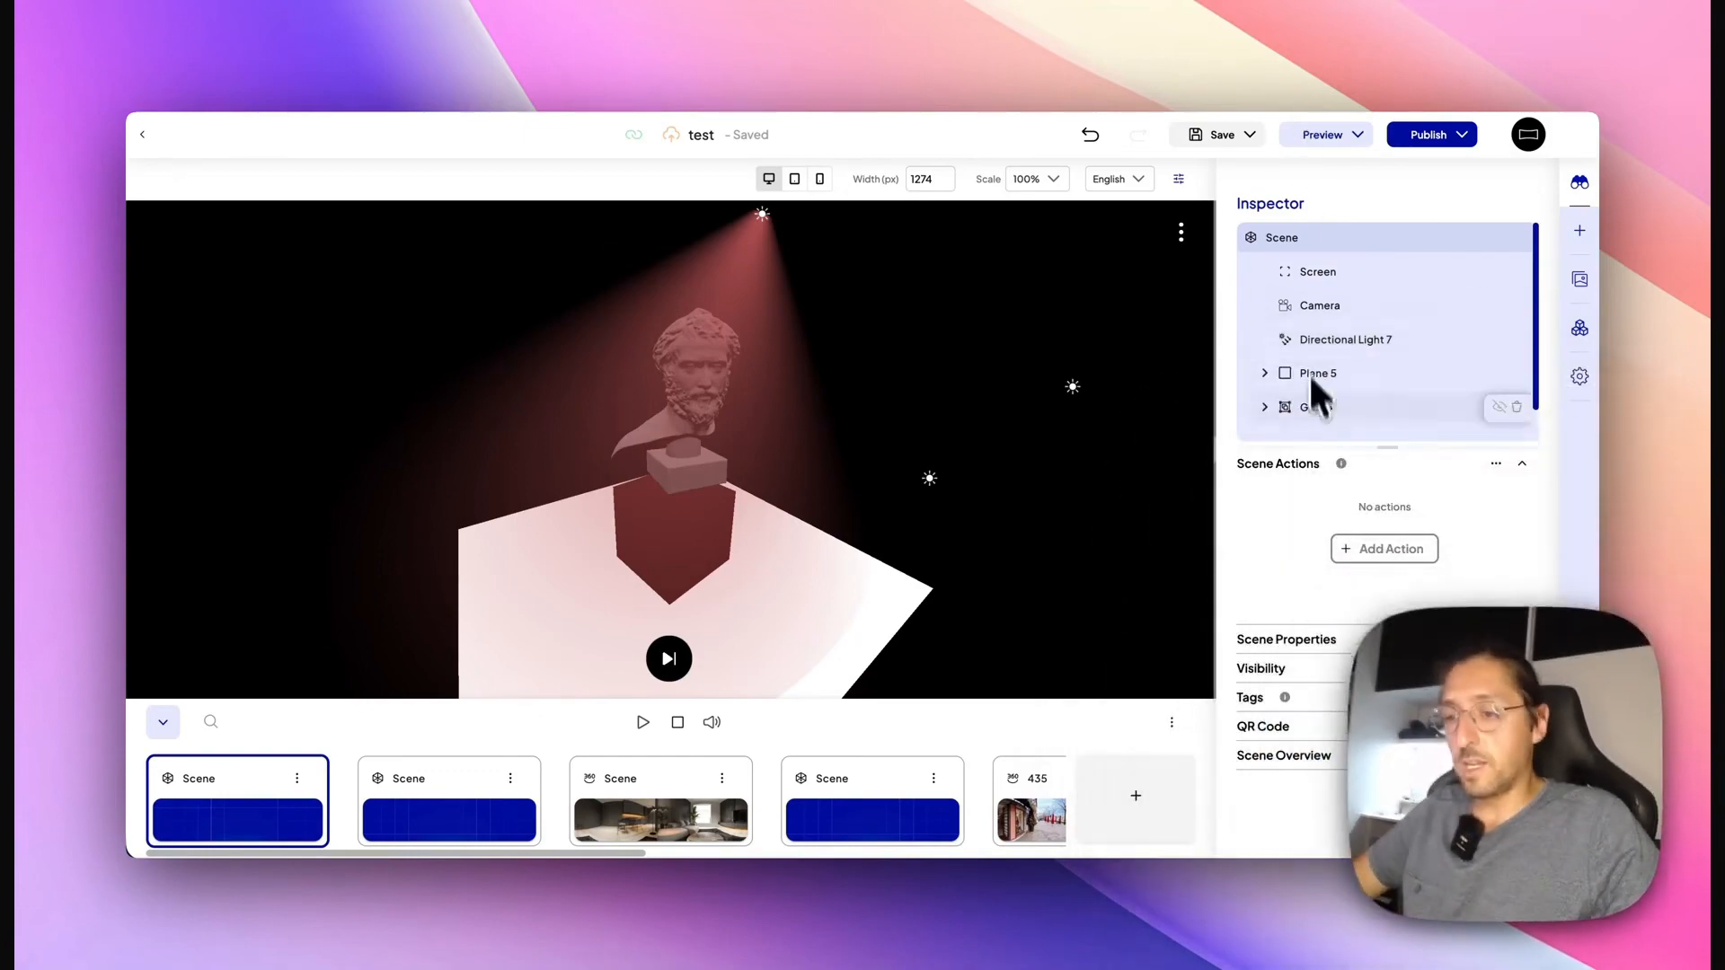
# Select the Plane 5 and Group entities together in the scene hierarchy, checking what Group contains.
pyautogui.scroll(-1, 1317, 377)
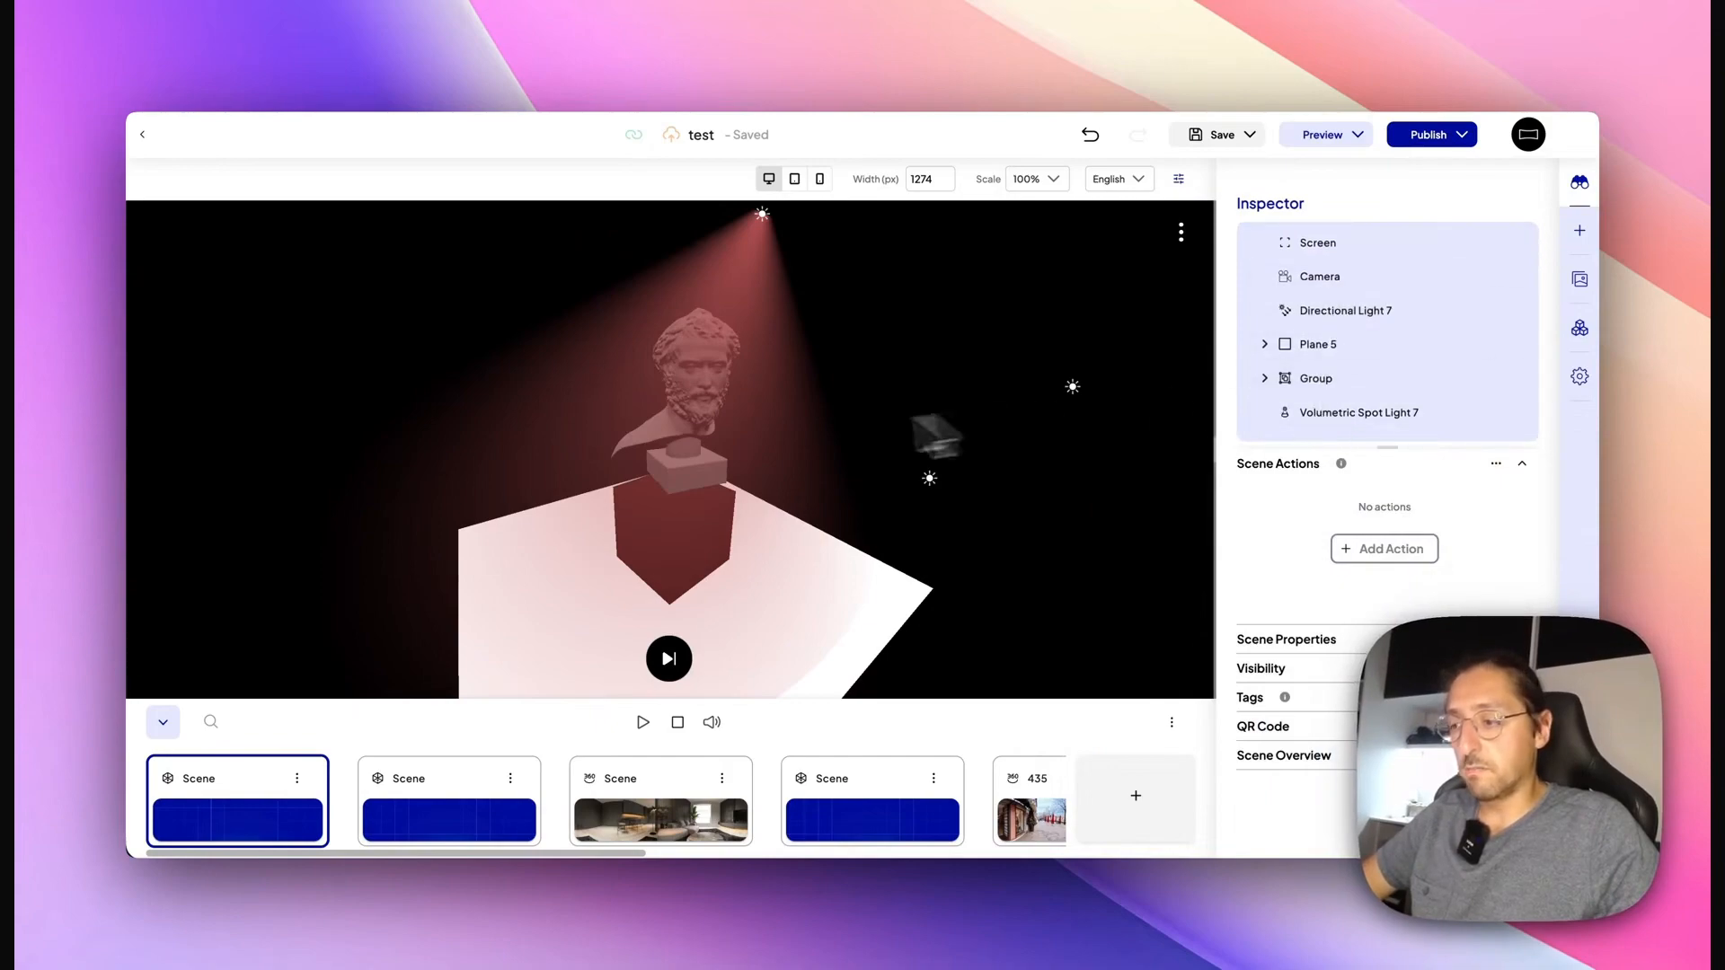
pyautogui.moveTo(876, 382); pyautogui.dragTo(930, 395)
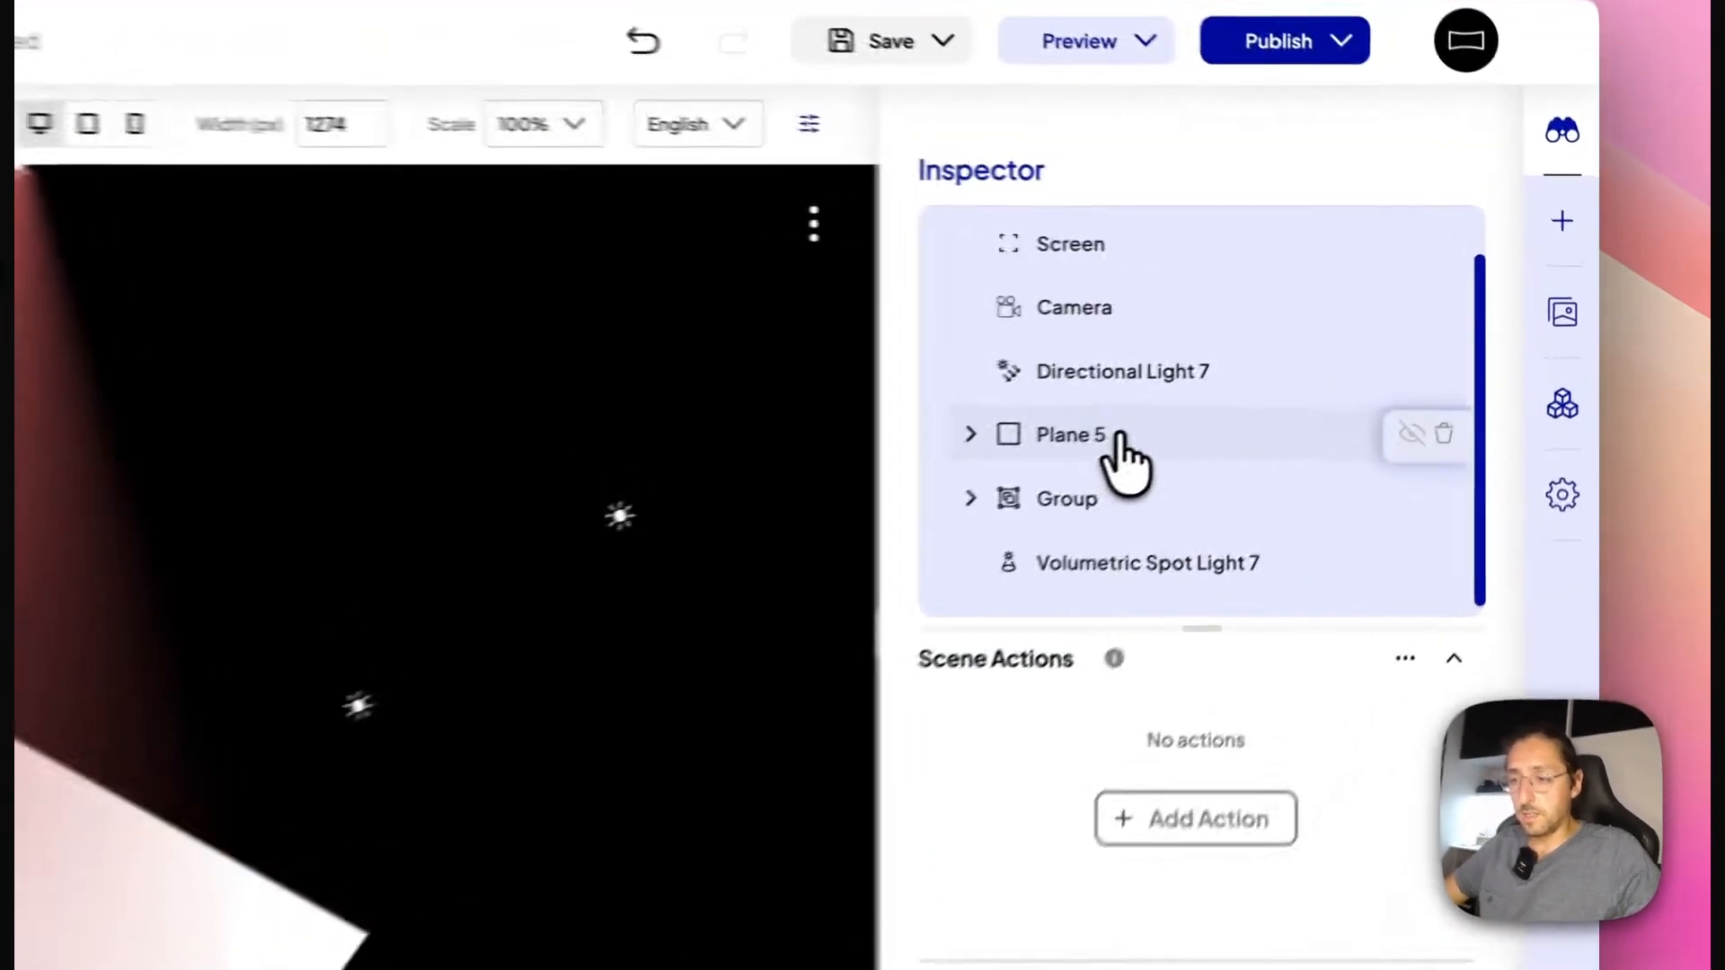
pyautogui.click(1343, 344)
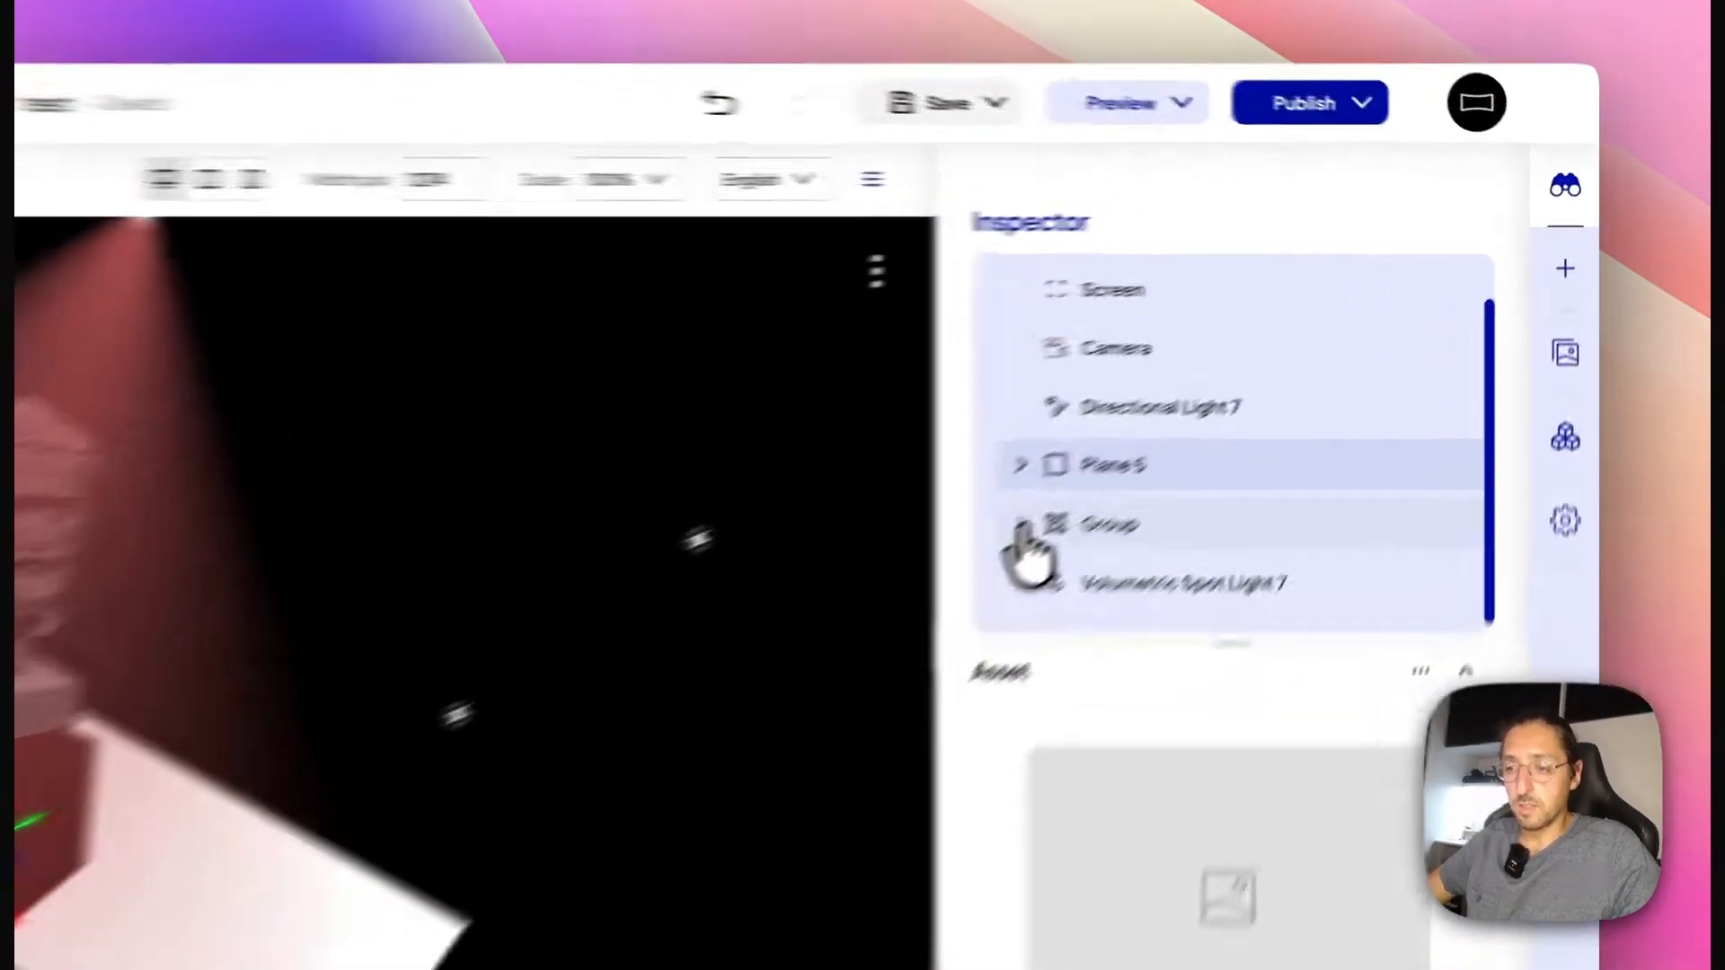
pyautogui.click(1264, 378)
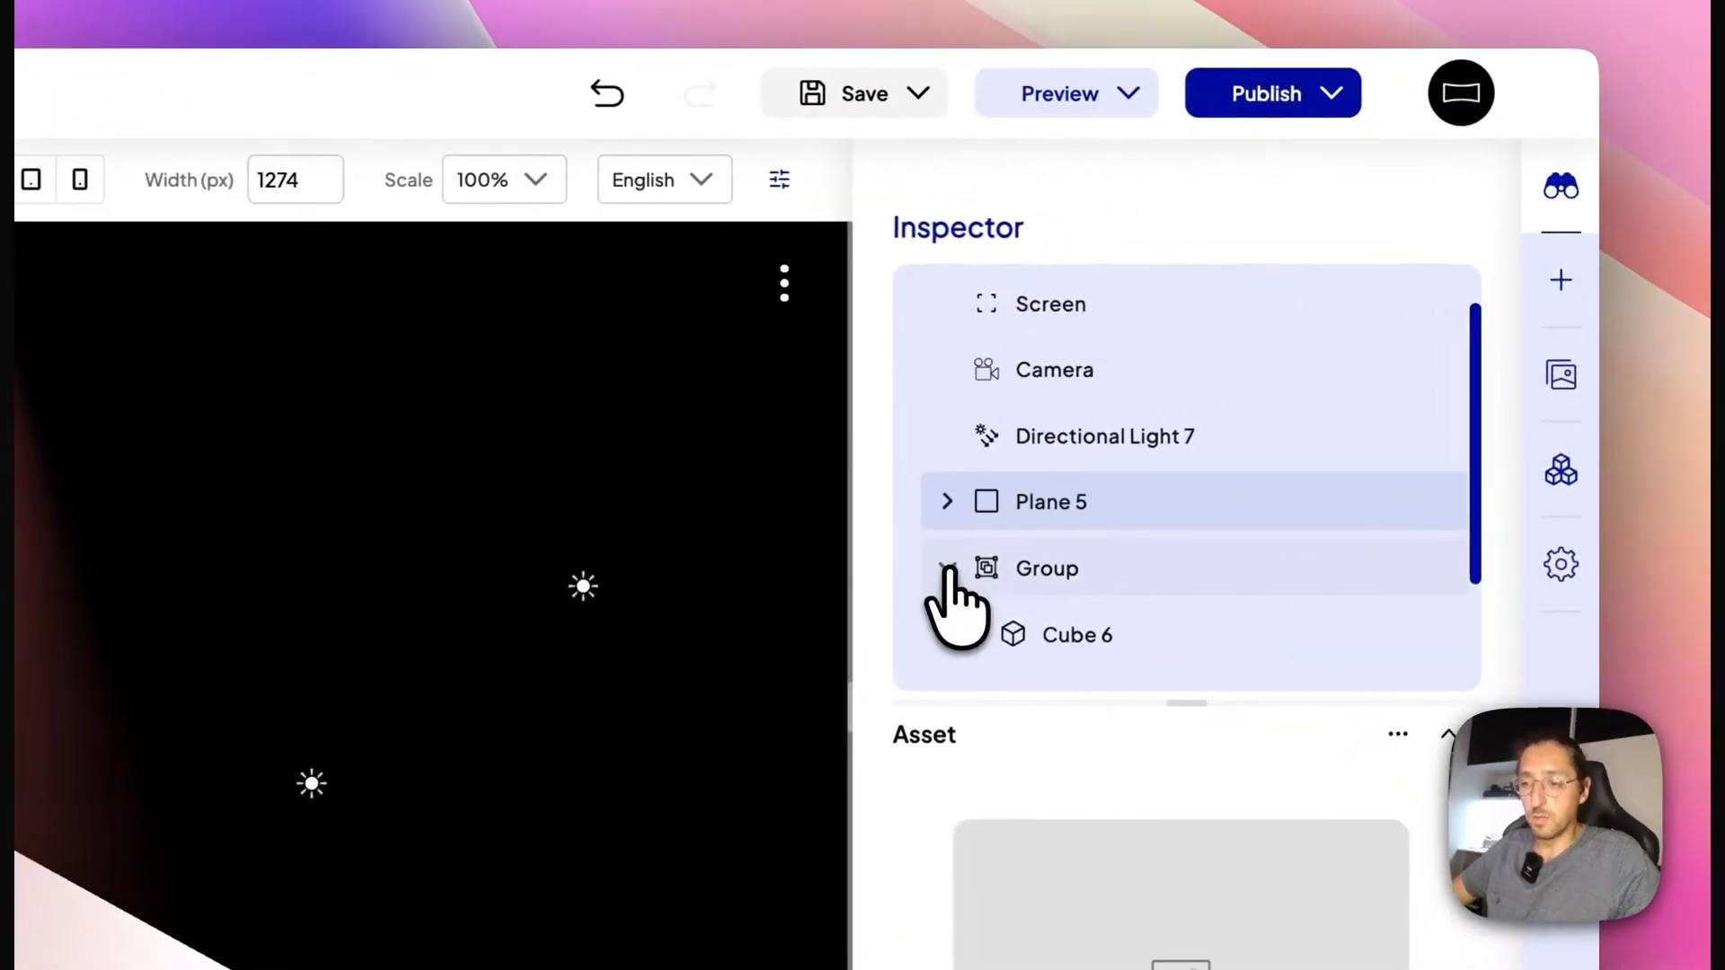
pyautogui.scroll(-2, 997, 593)
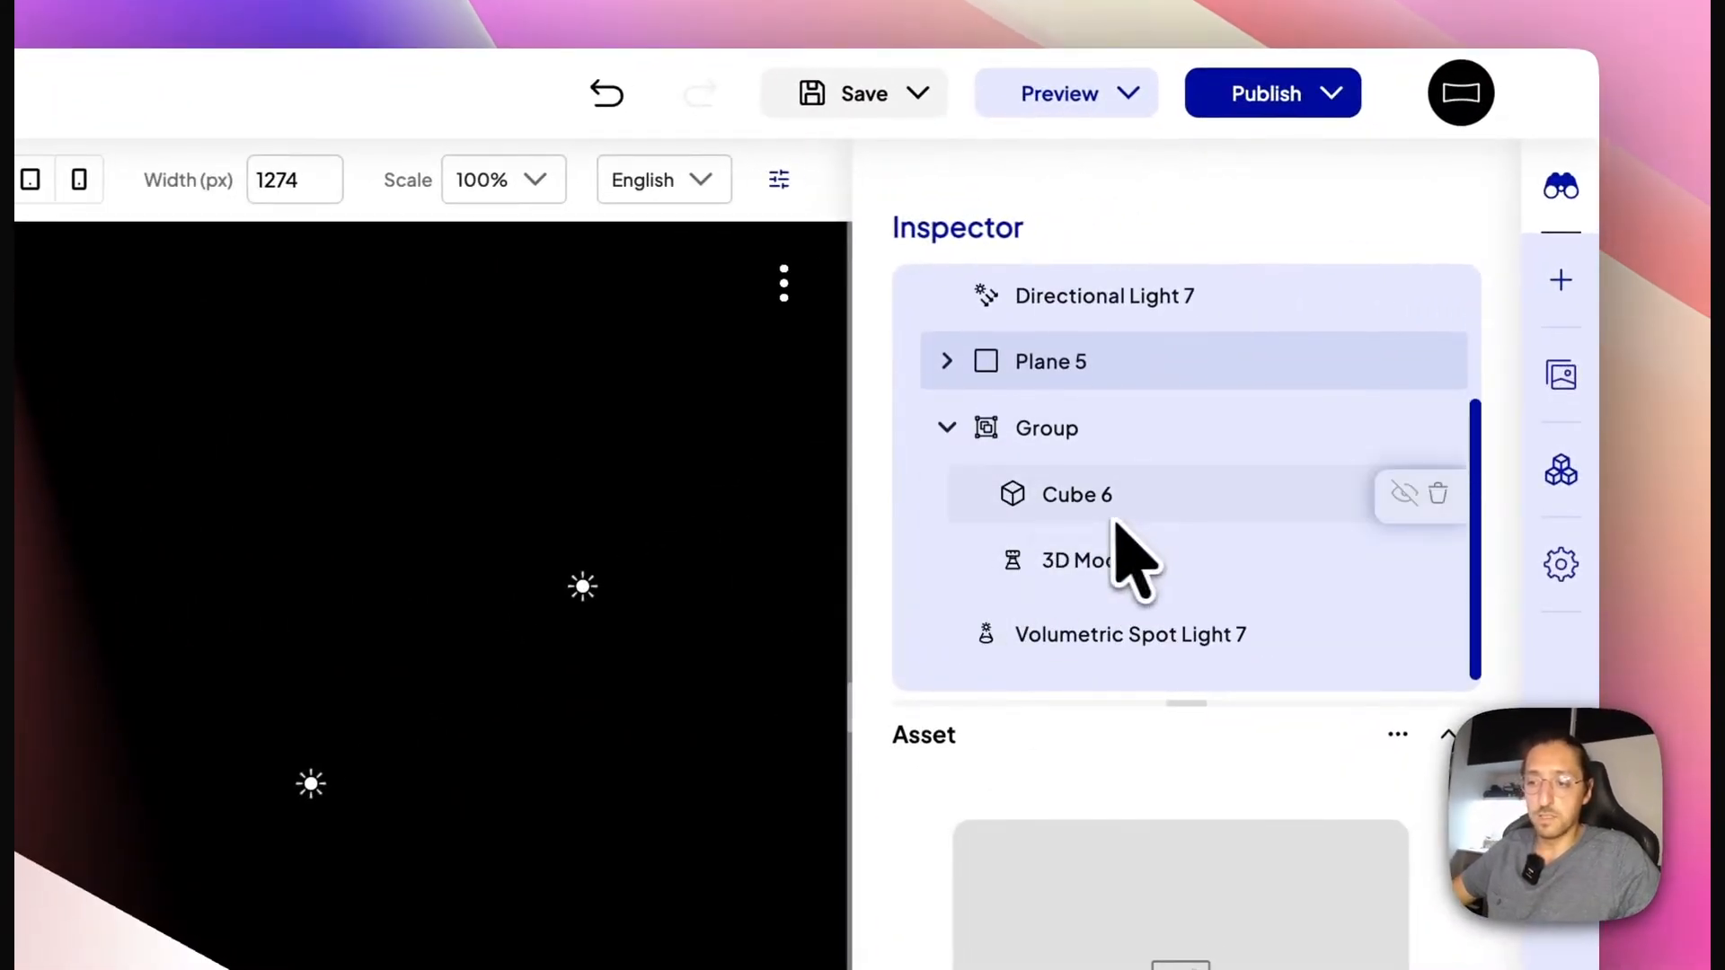
pyautogui.click(947, 427)
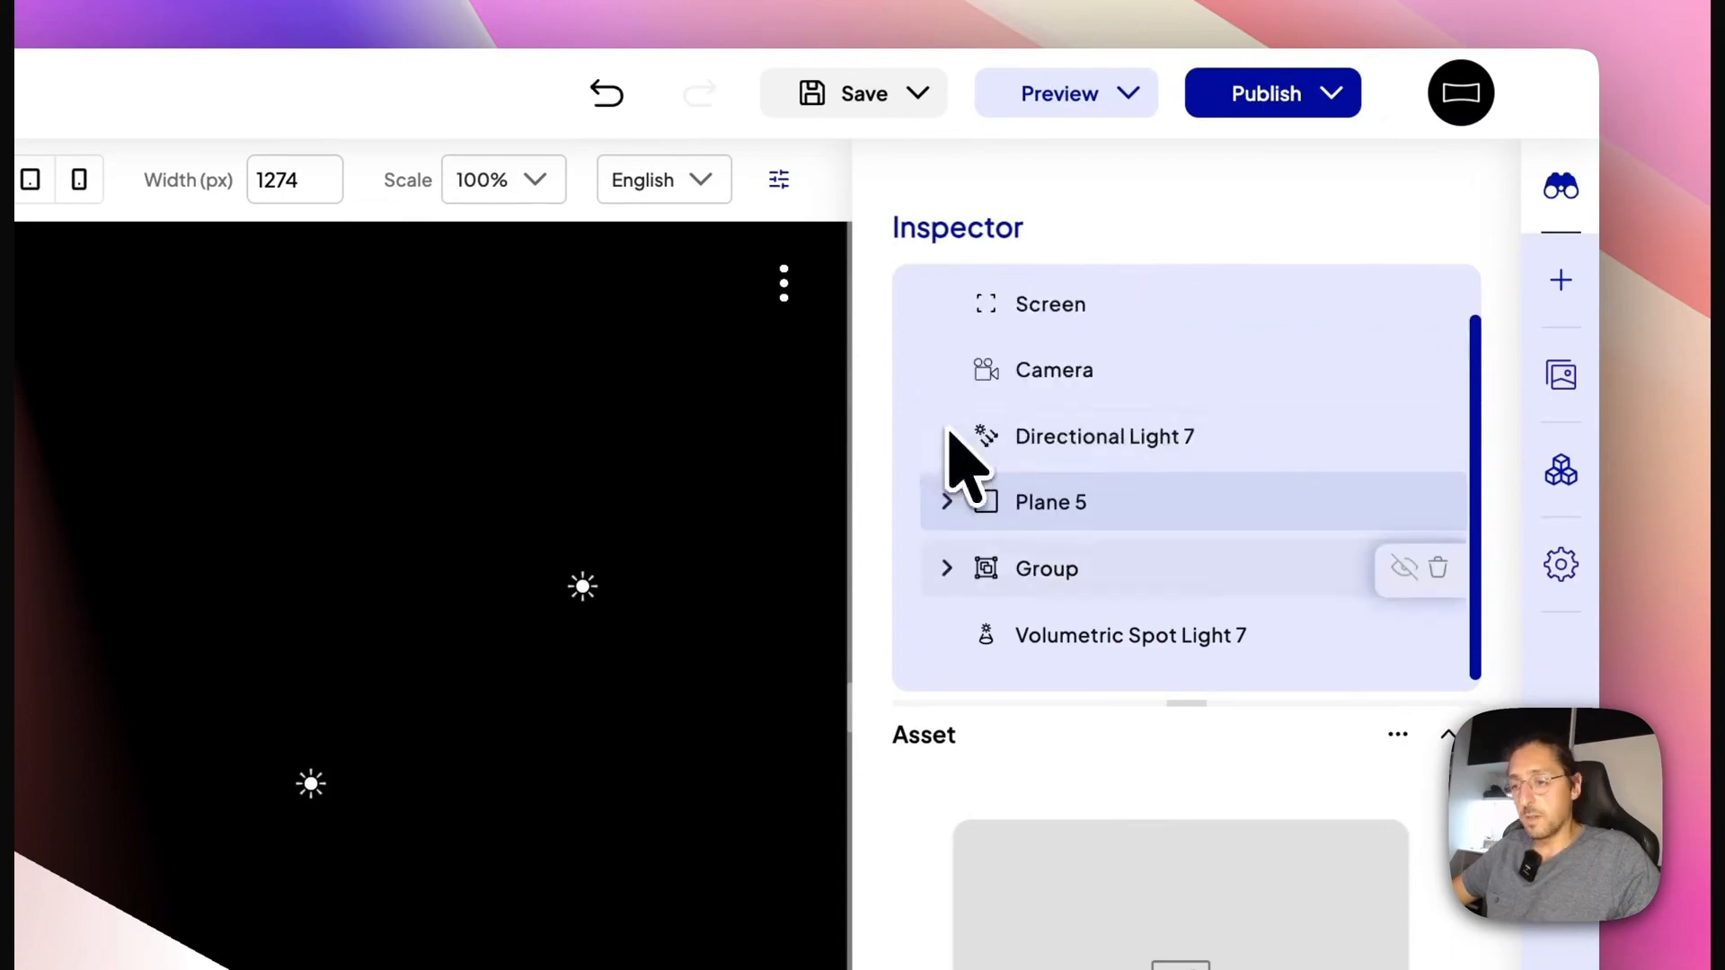
pyautogui.click(1095, 569)
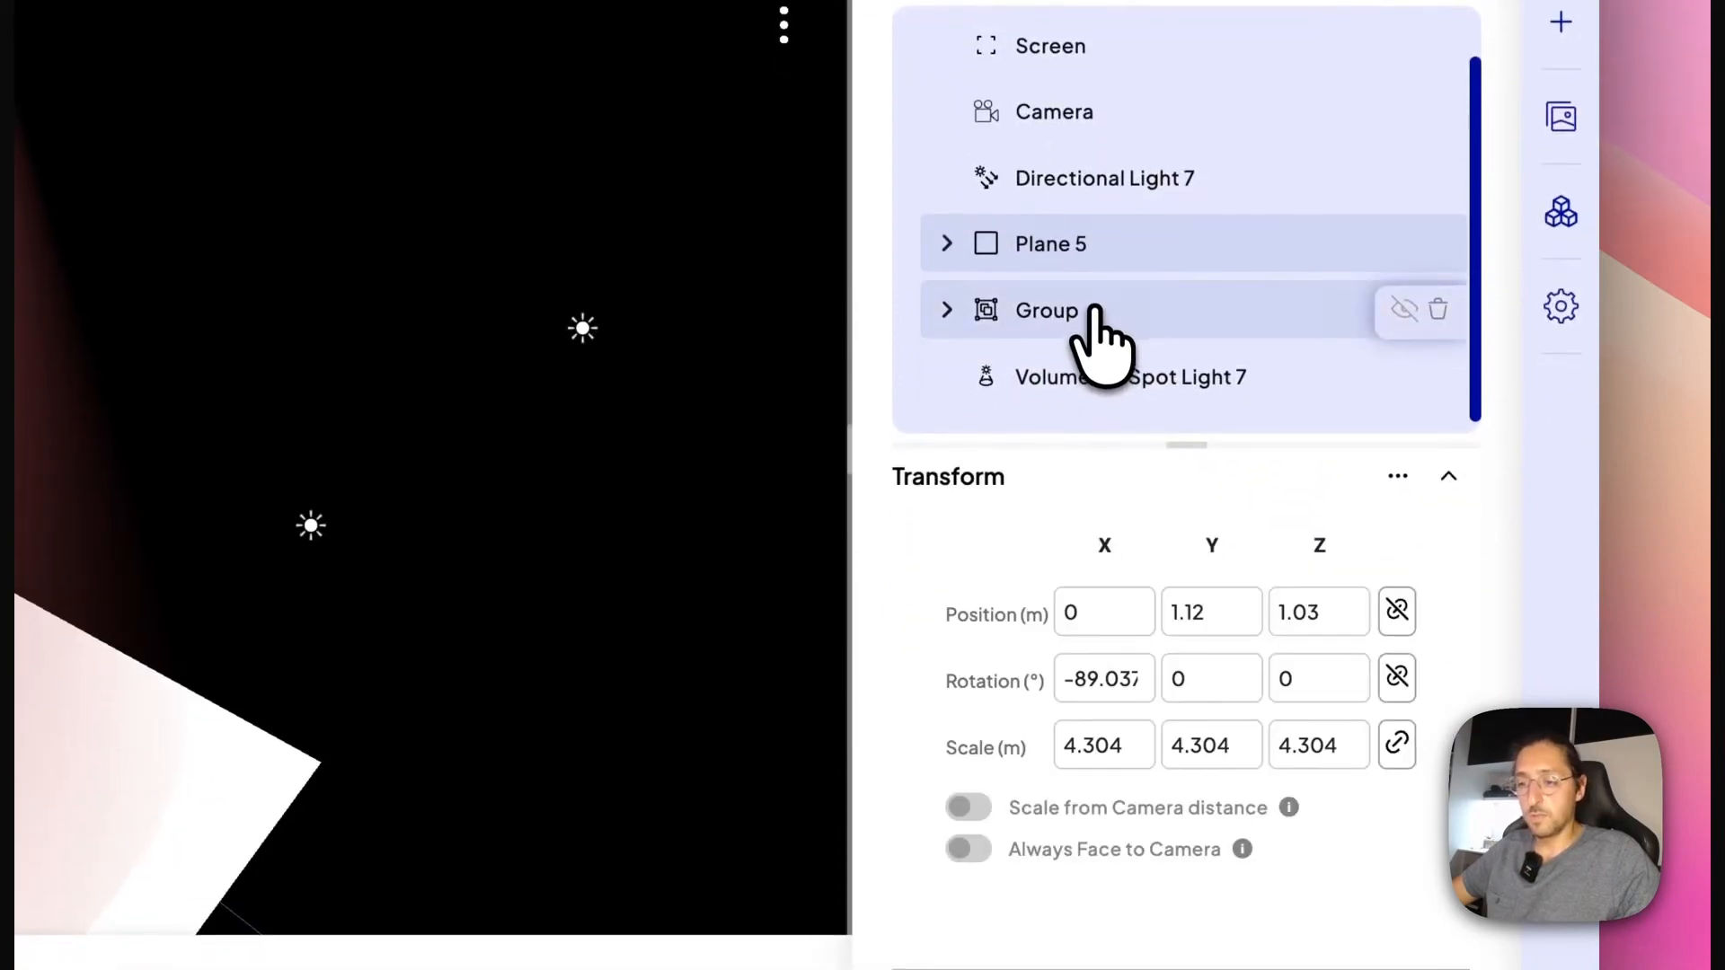
# Create a prefab from the two selected entities, with a name starting "3D statue pre".
pyautogui.rightClick(1098, 334)
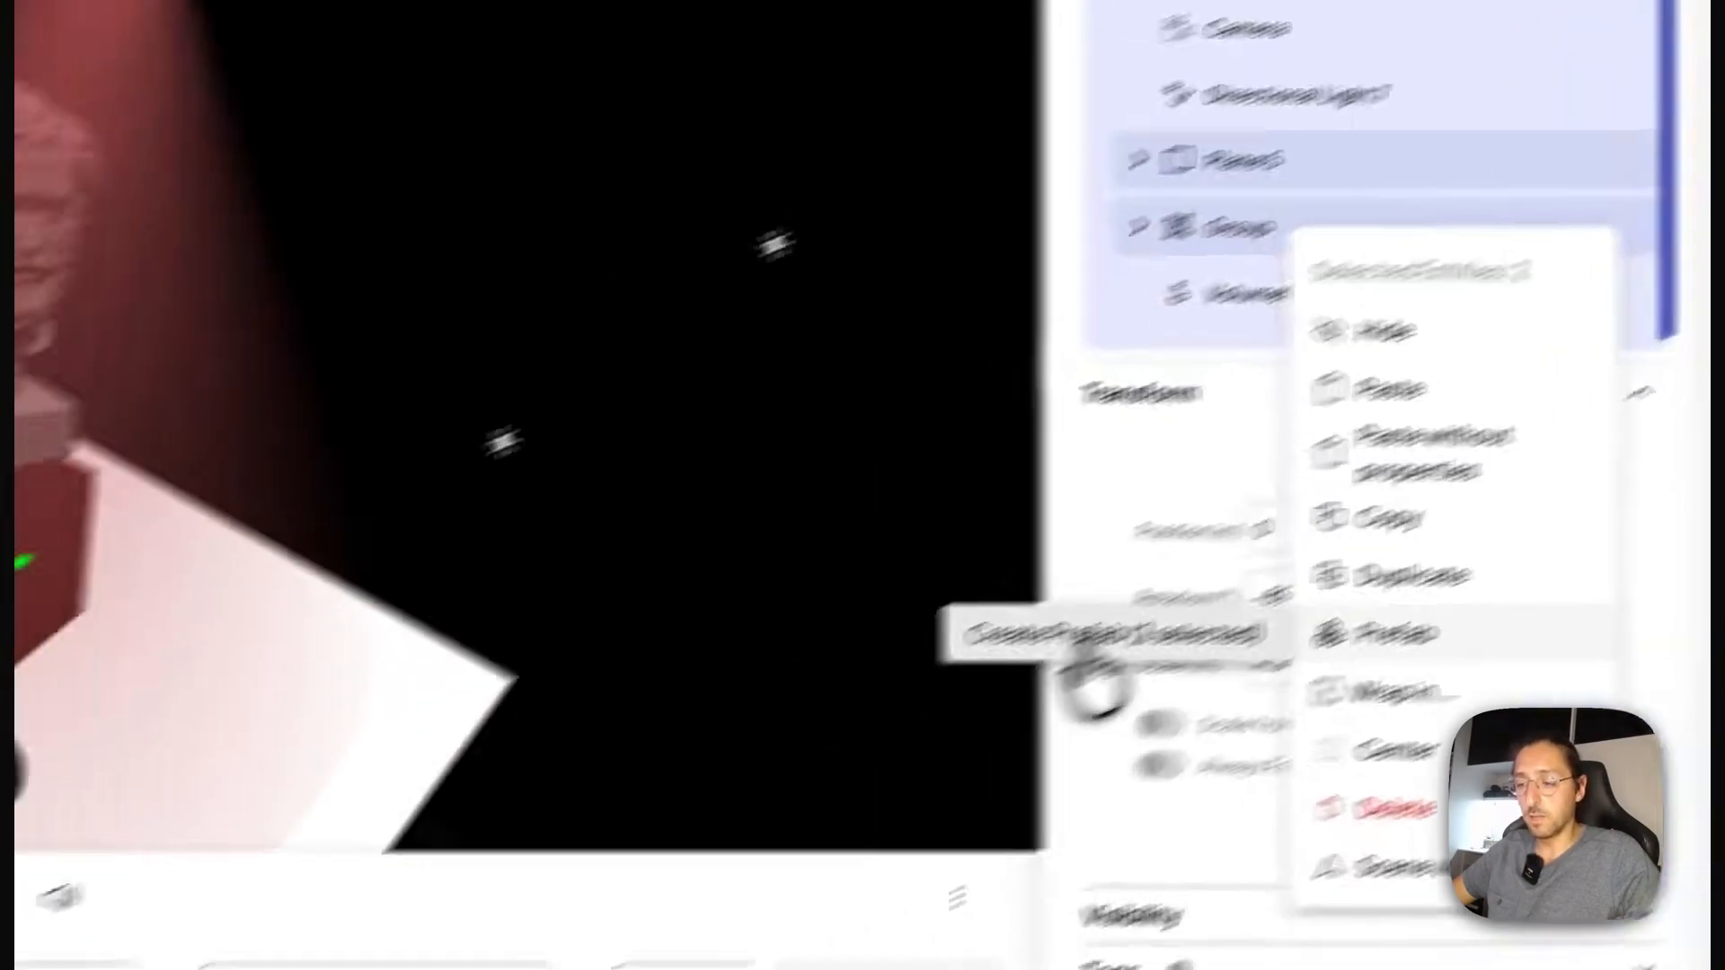
pyautogui.click(898, 717)
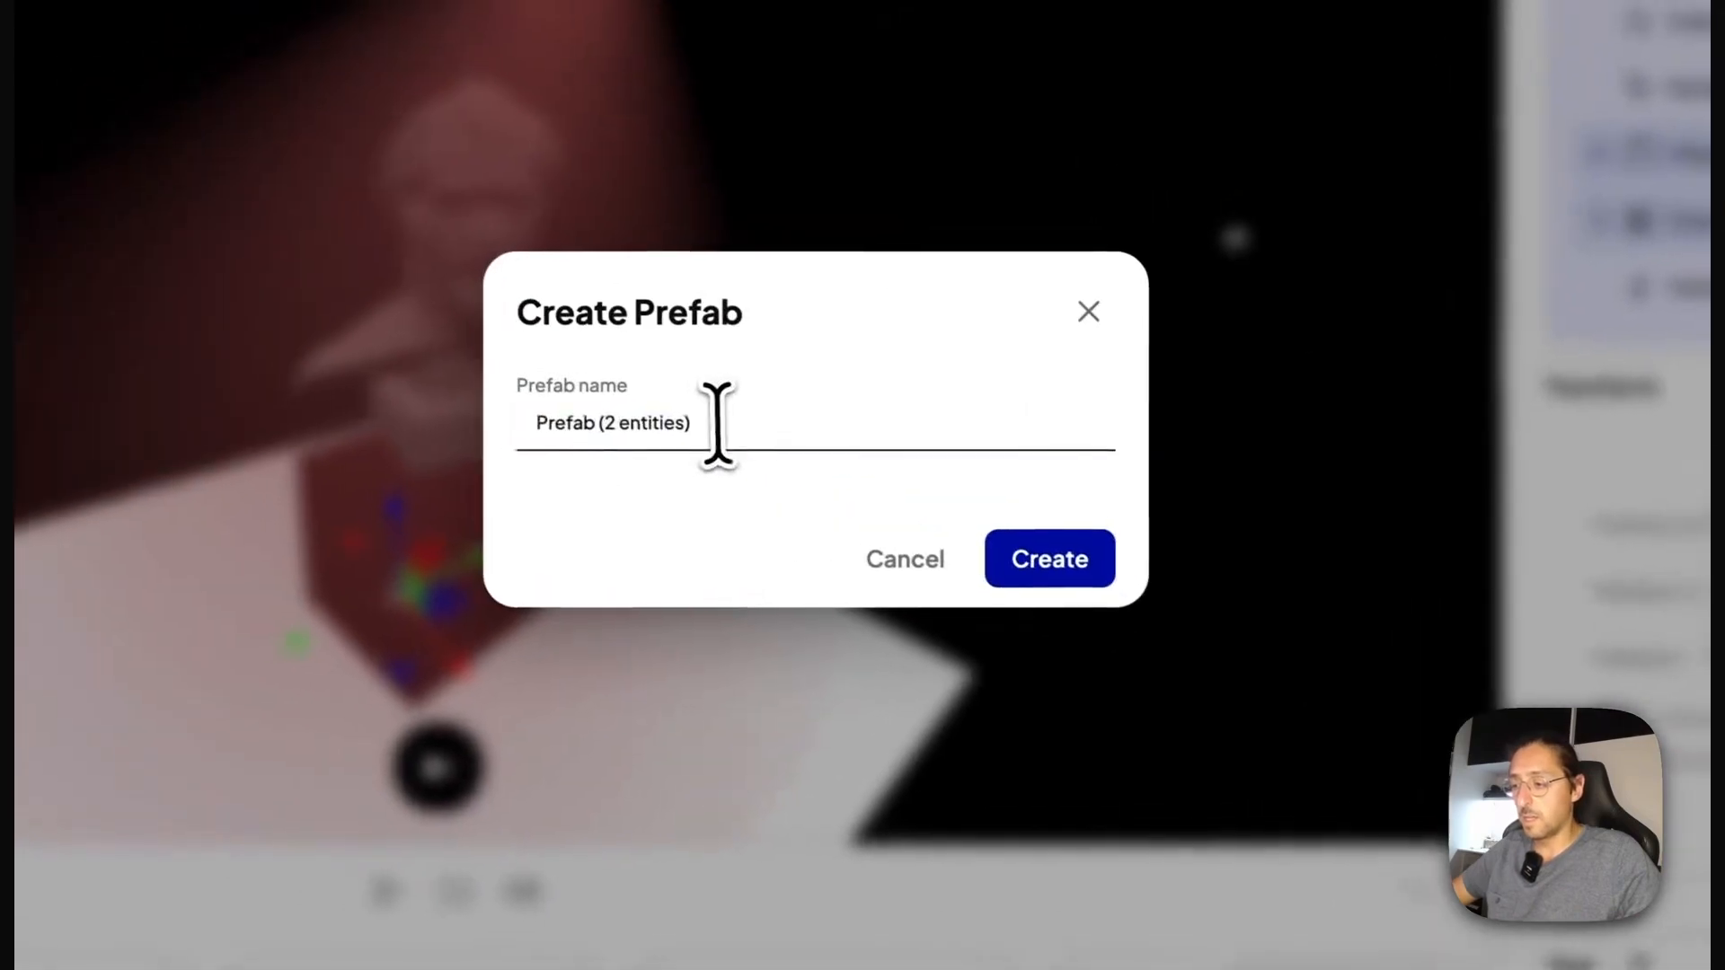
pyautogui.moveTo(386, 364); pyautogui.dragTo(181, 372)
pyautogui.write('3D stat')
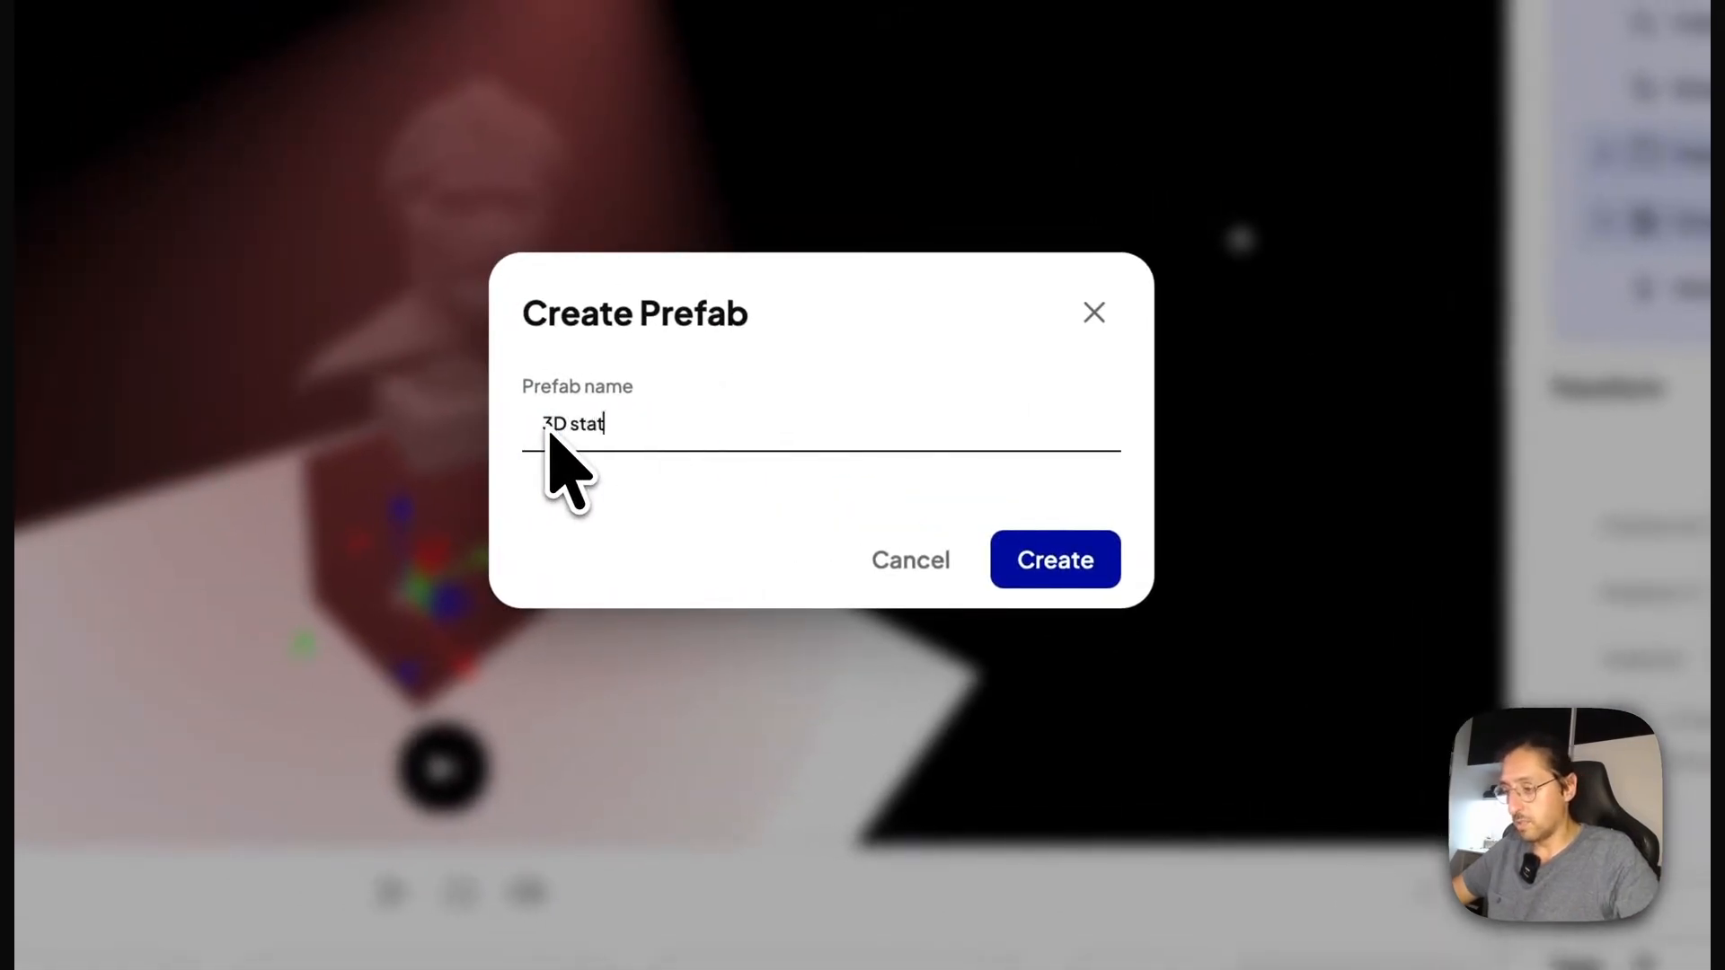
pyautogui.press('Return')
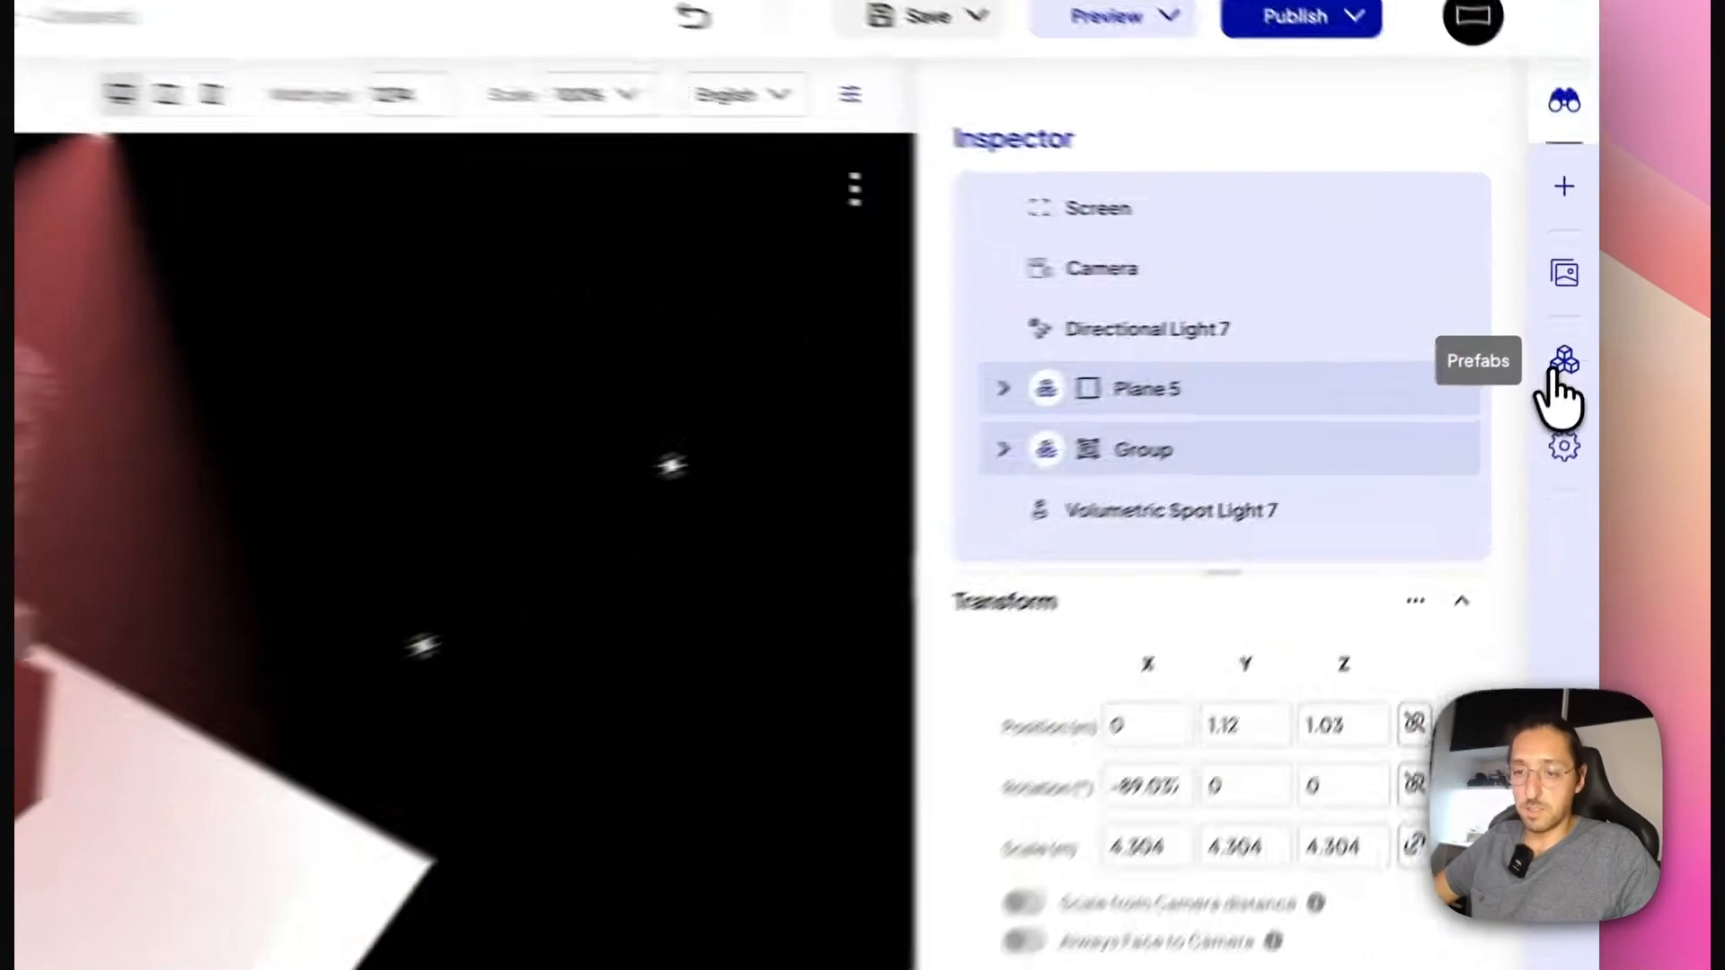
# Look through the workspace prefab library and its list of folders.
pyautogui.click(1578, 329)
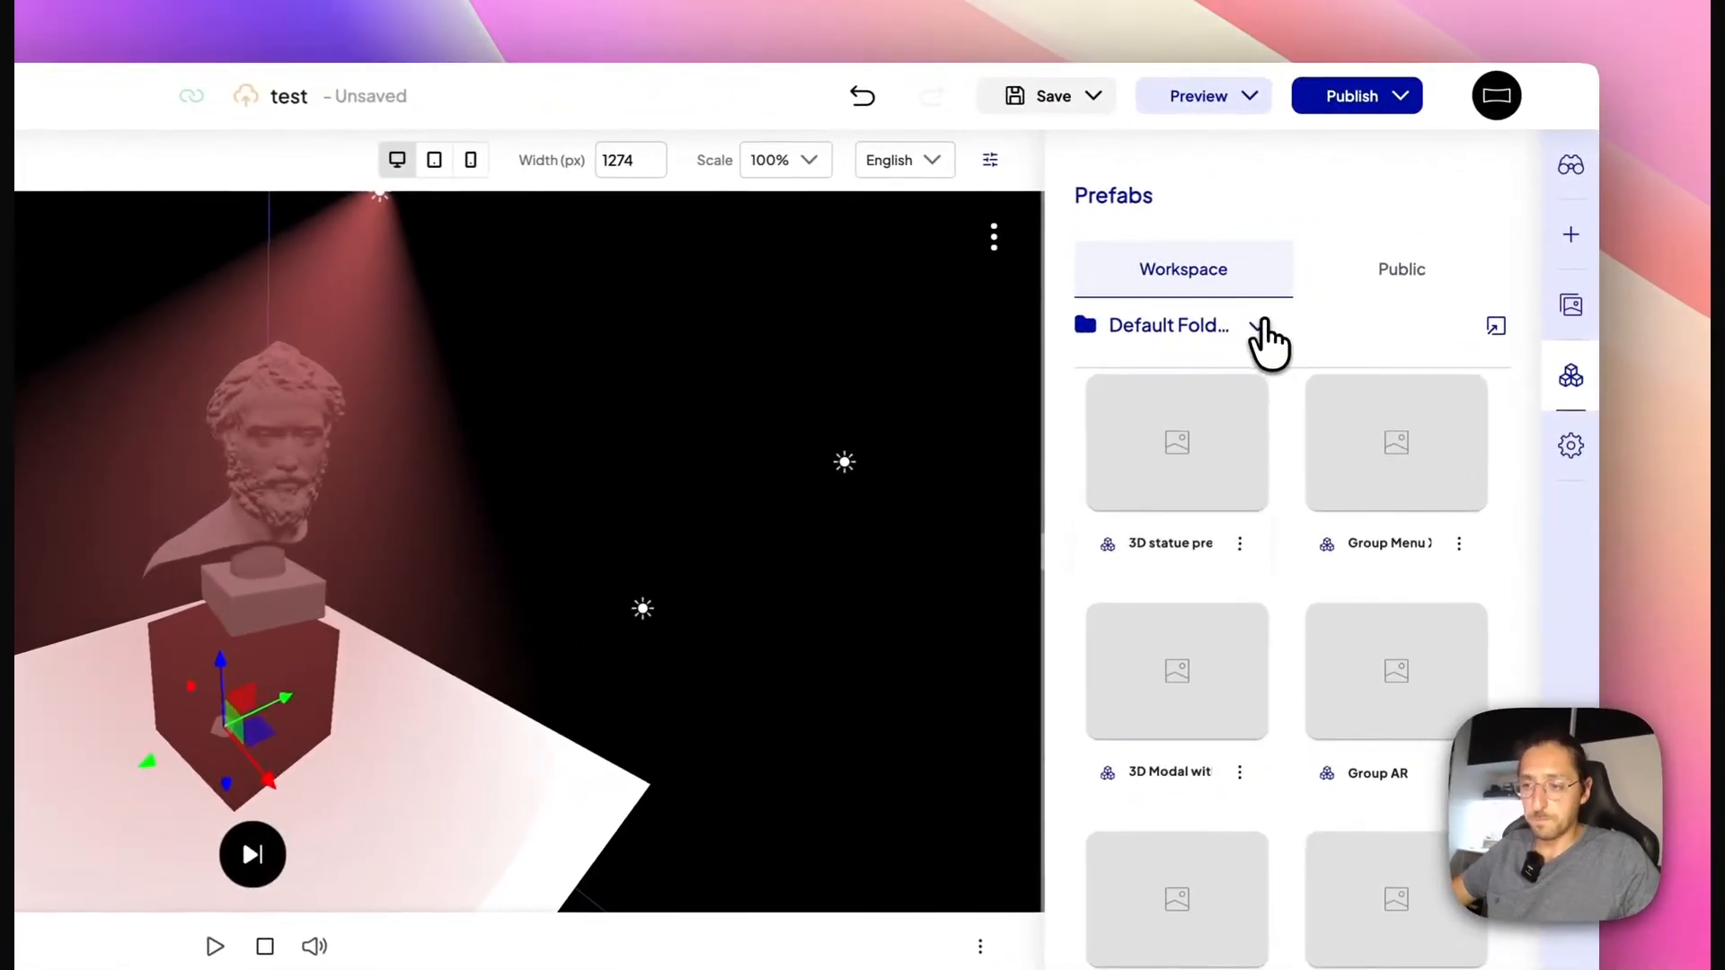
pyautogui.click(1362, 294)
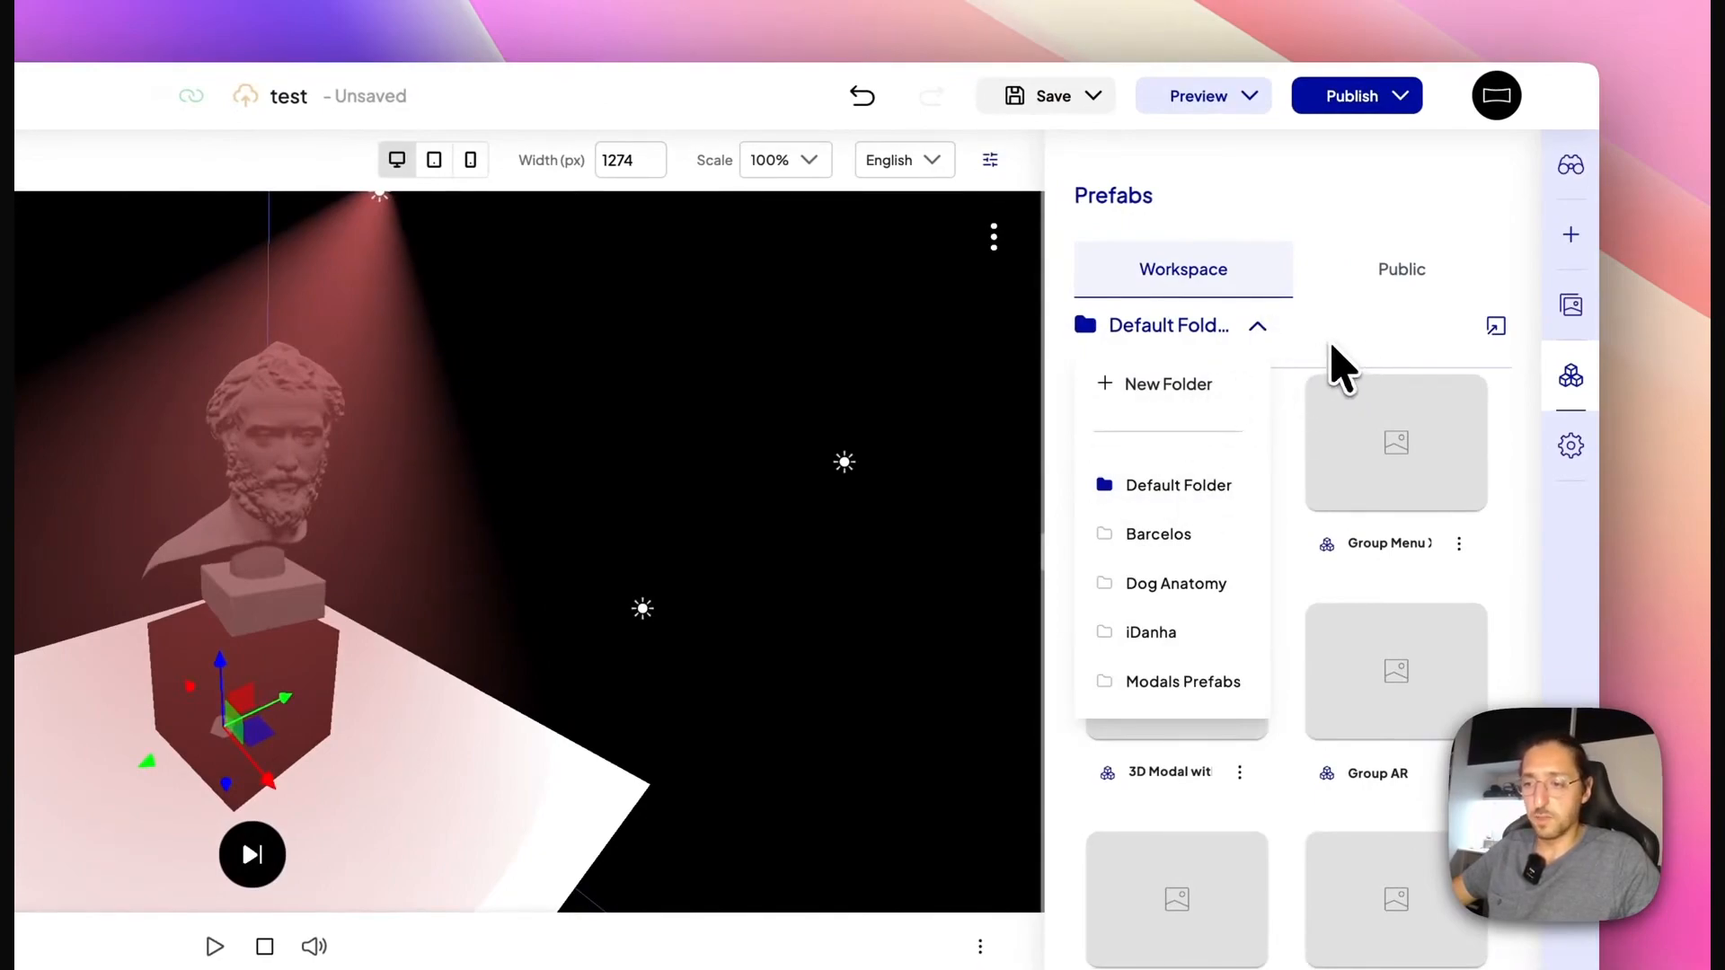
pyautogui.click(1332, 352)
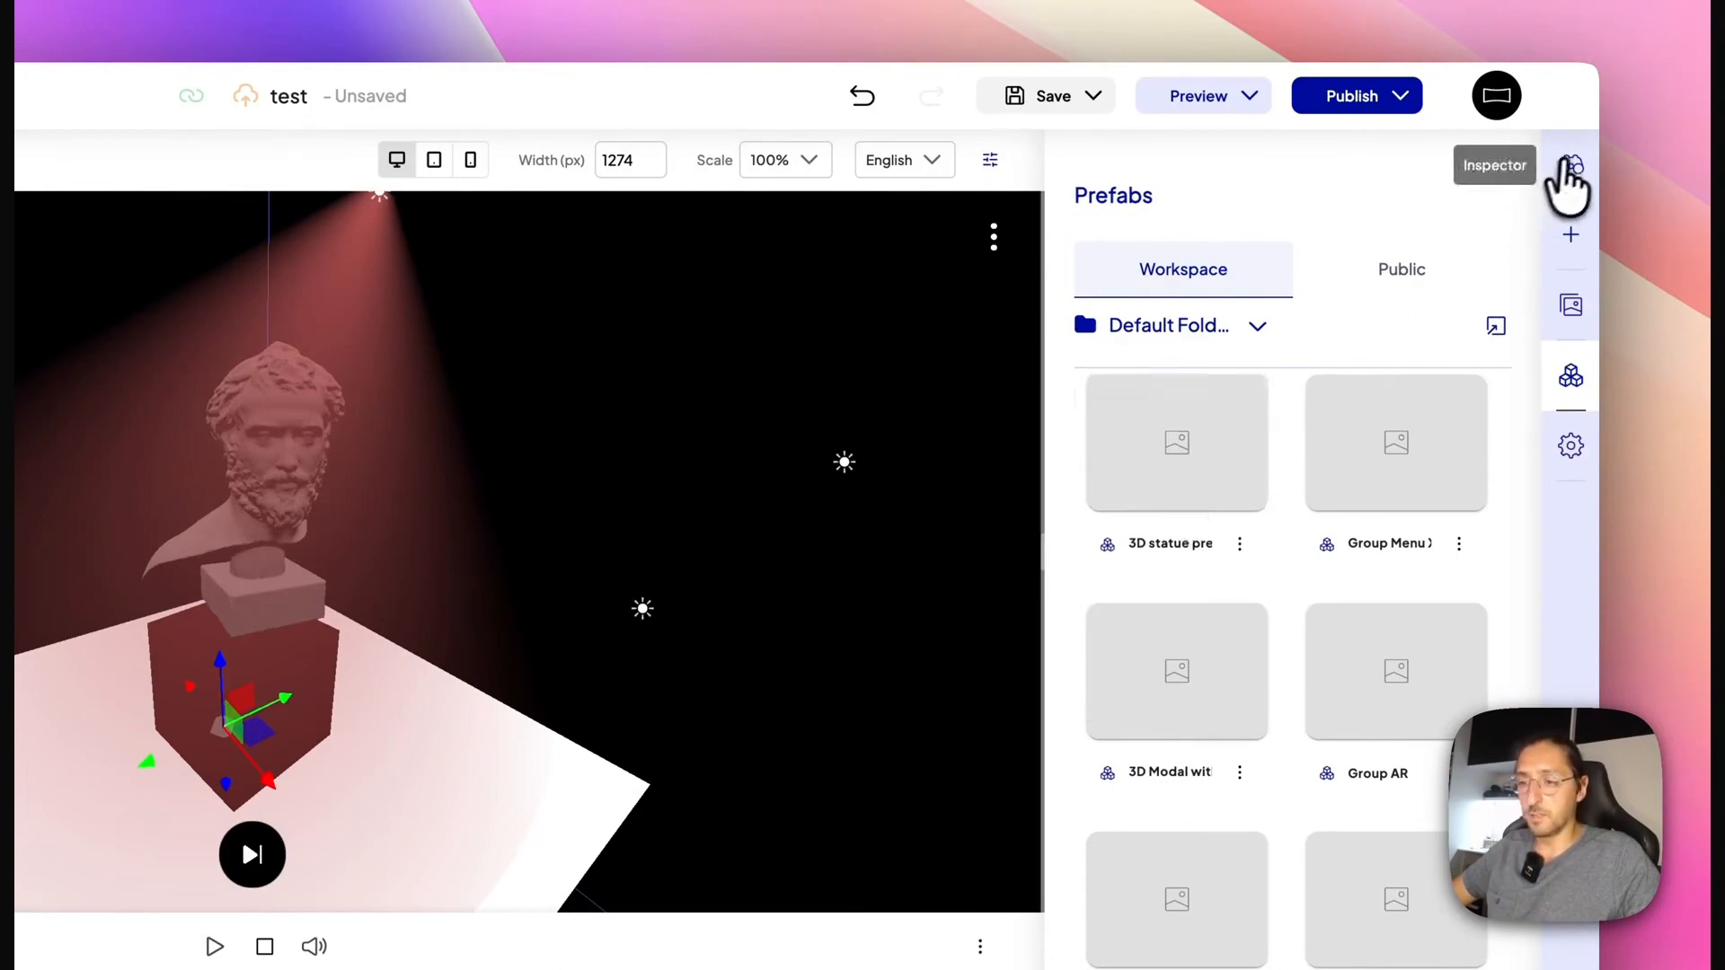
# Delete the Plane 5 and Group entities from the scene.
pyautogui.click(1571, 165)
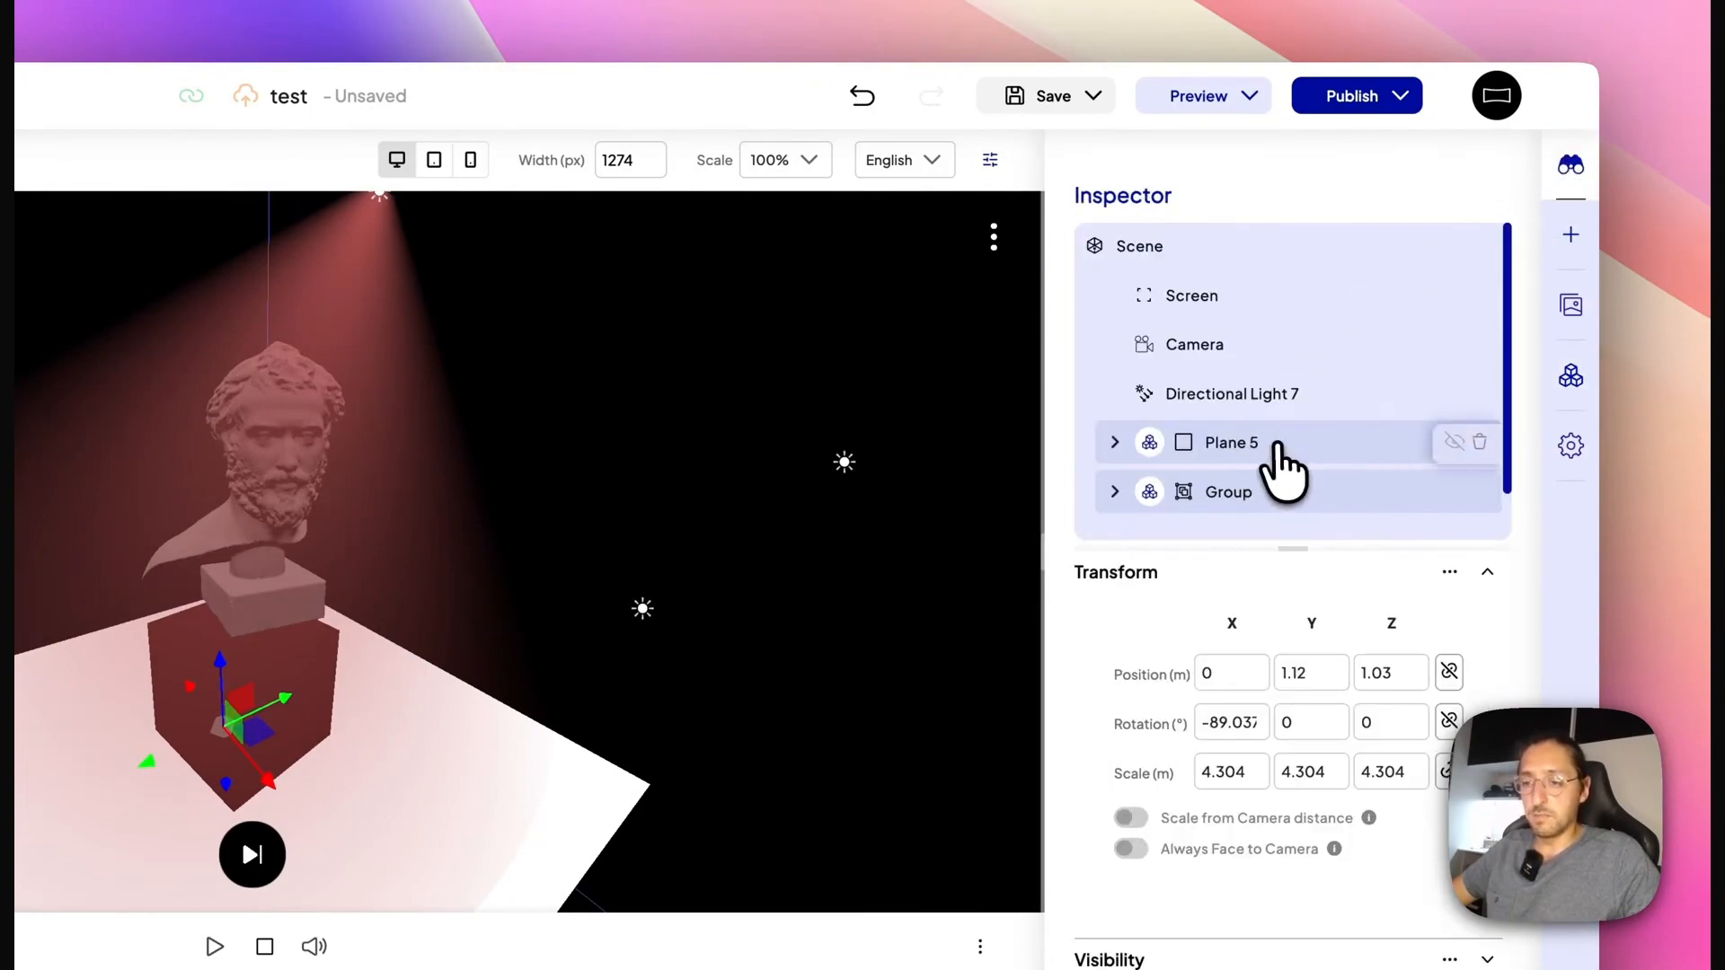
pyautogui.rightClick(1276, 445)
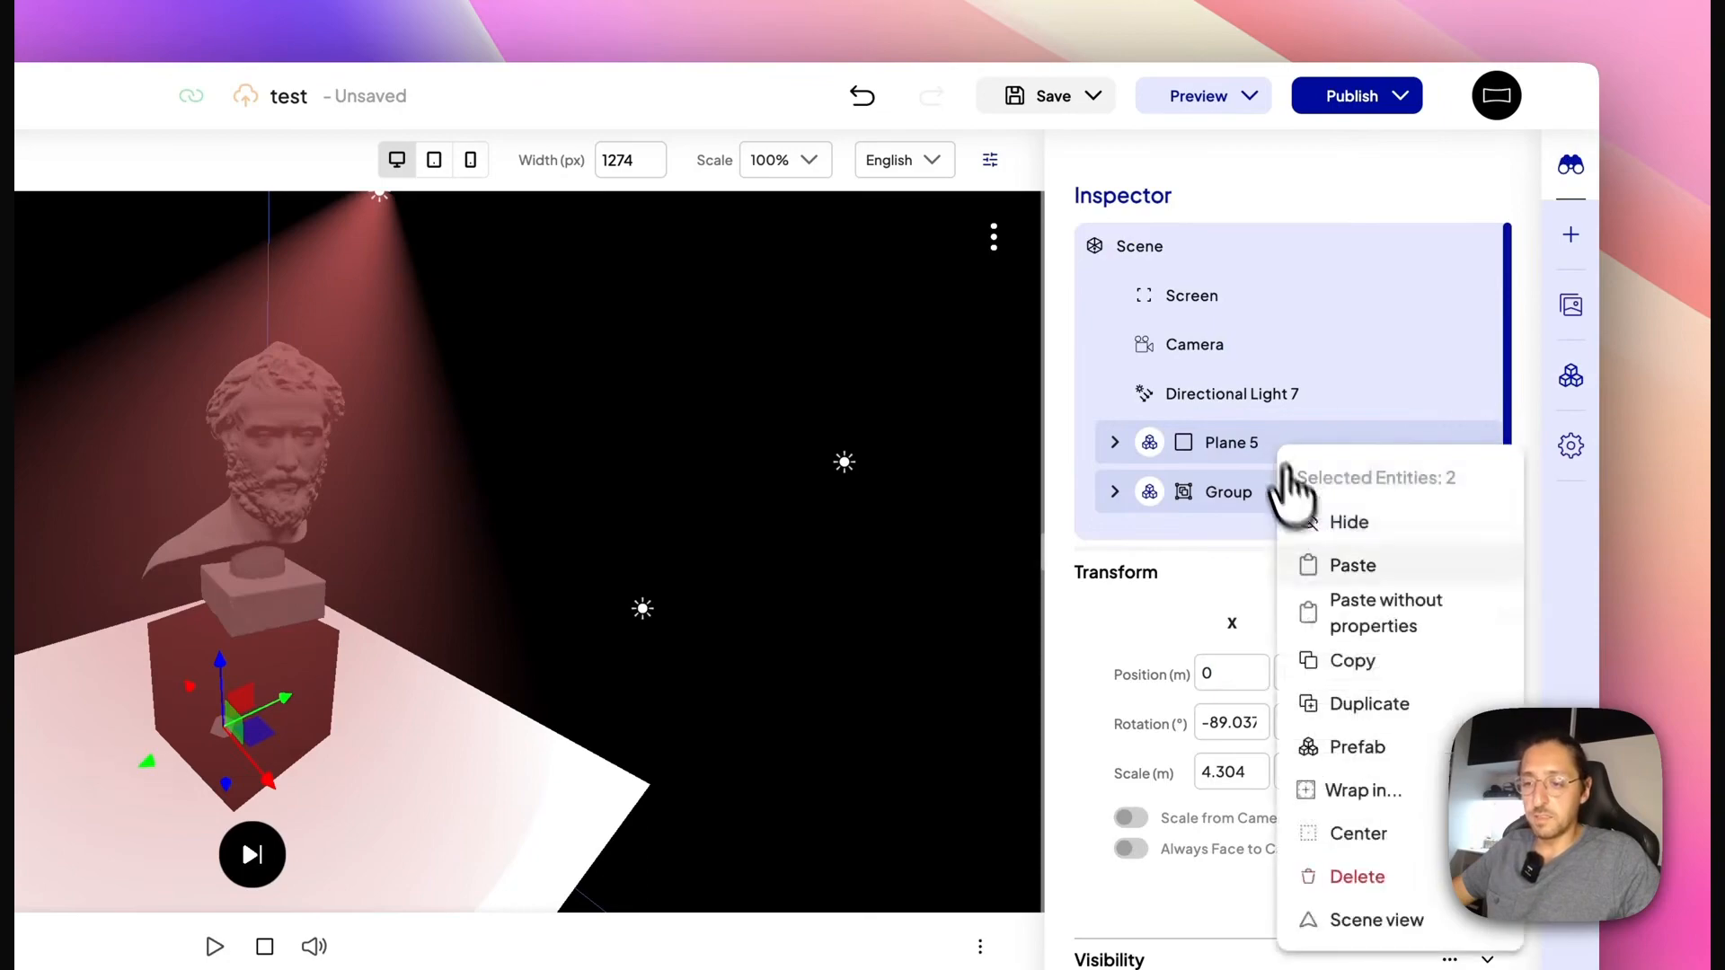
pyautogui.click(1379, 871)
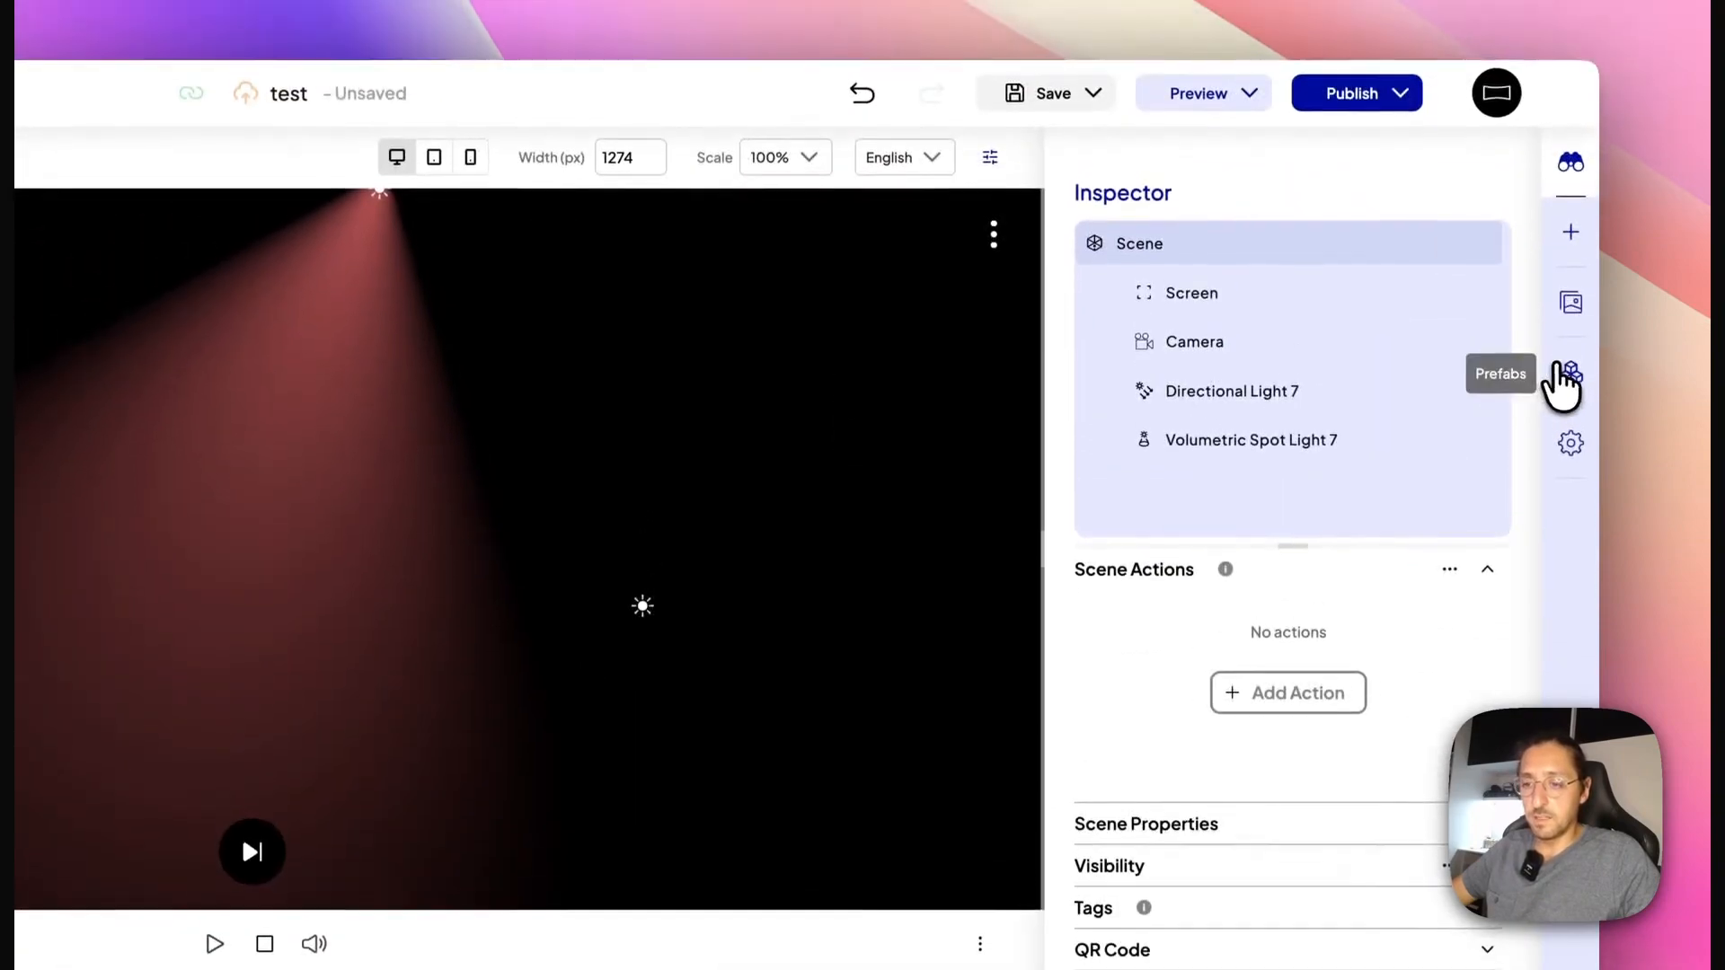
# Place the 3D statue prefab from the workspace library in the scene and check its entities in the scene hierarchy.
pyautogui.click(1563, 330)
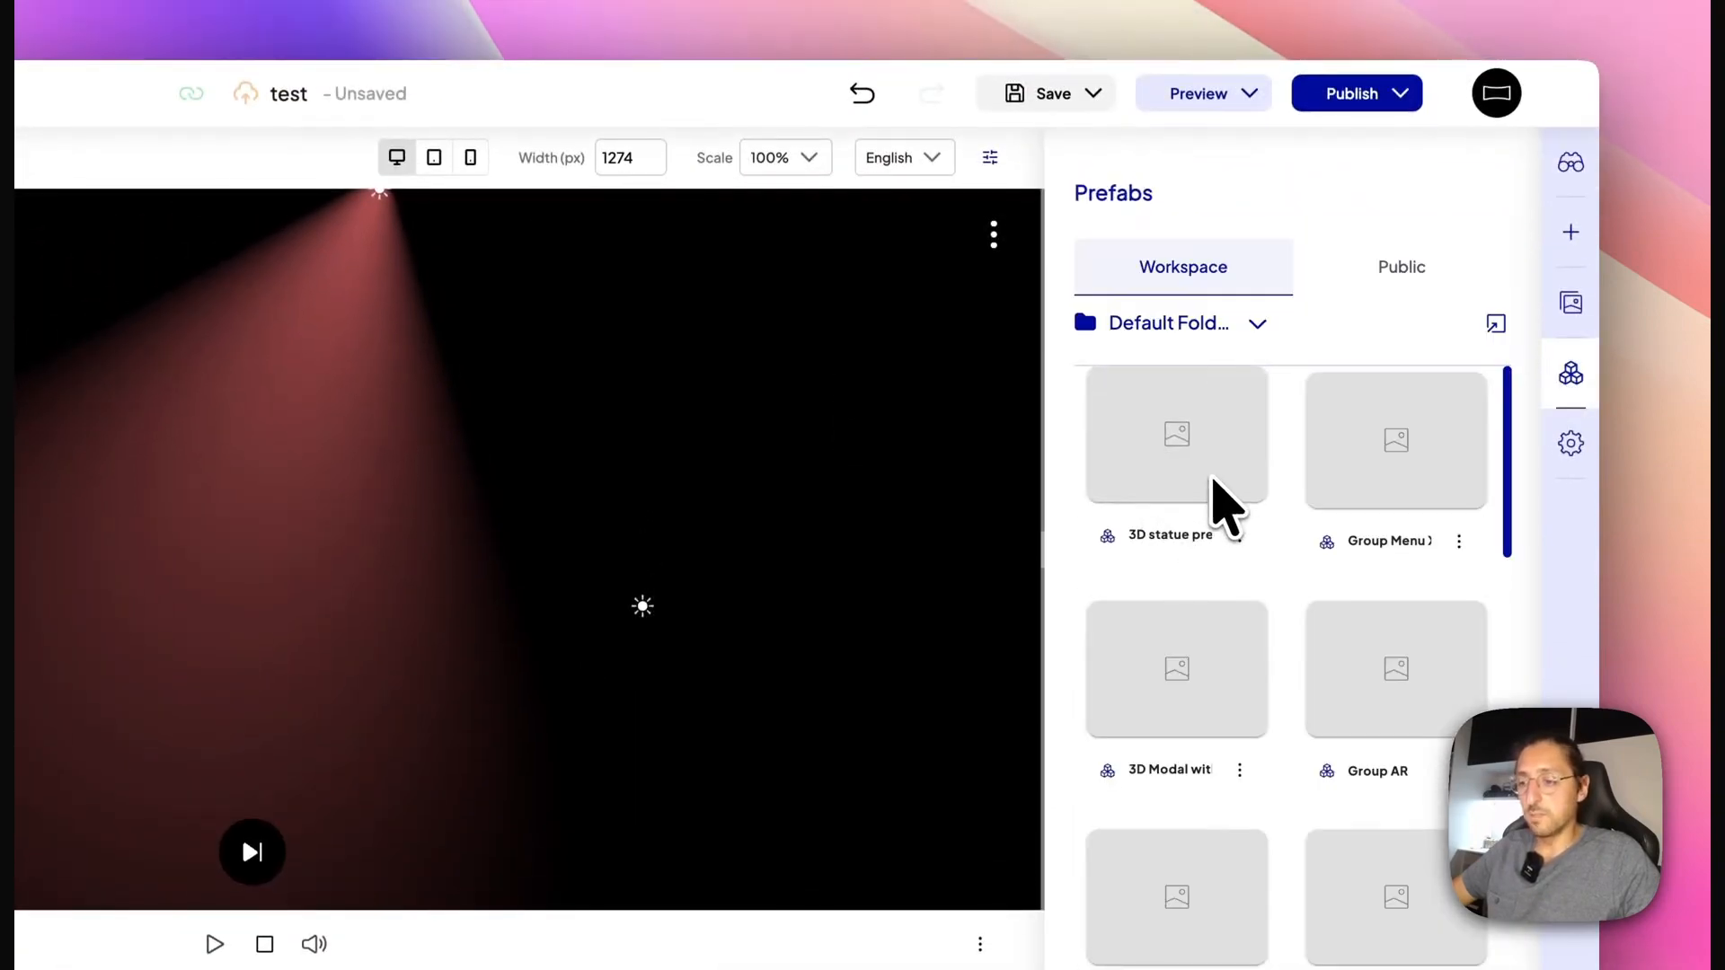
pyautogui.moveTo(1221, 503); pyautogui.dragTo(419, 596)
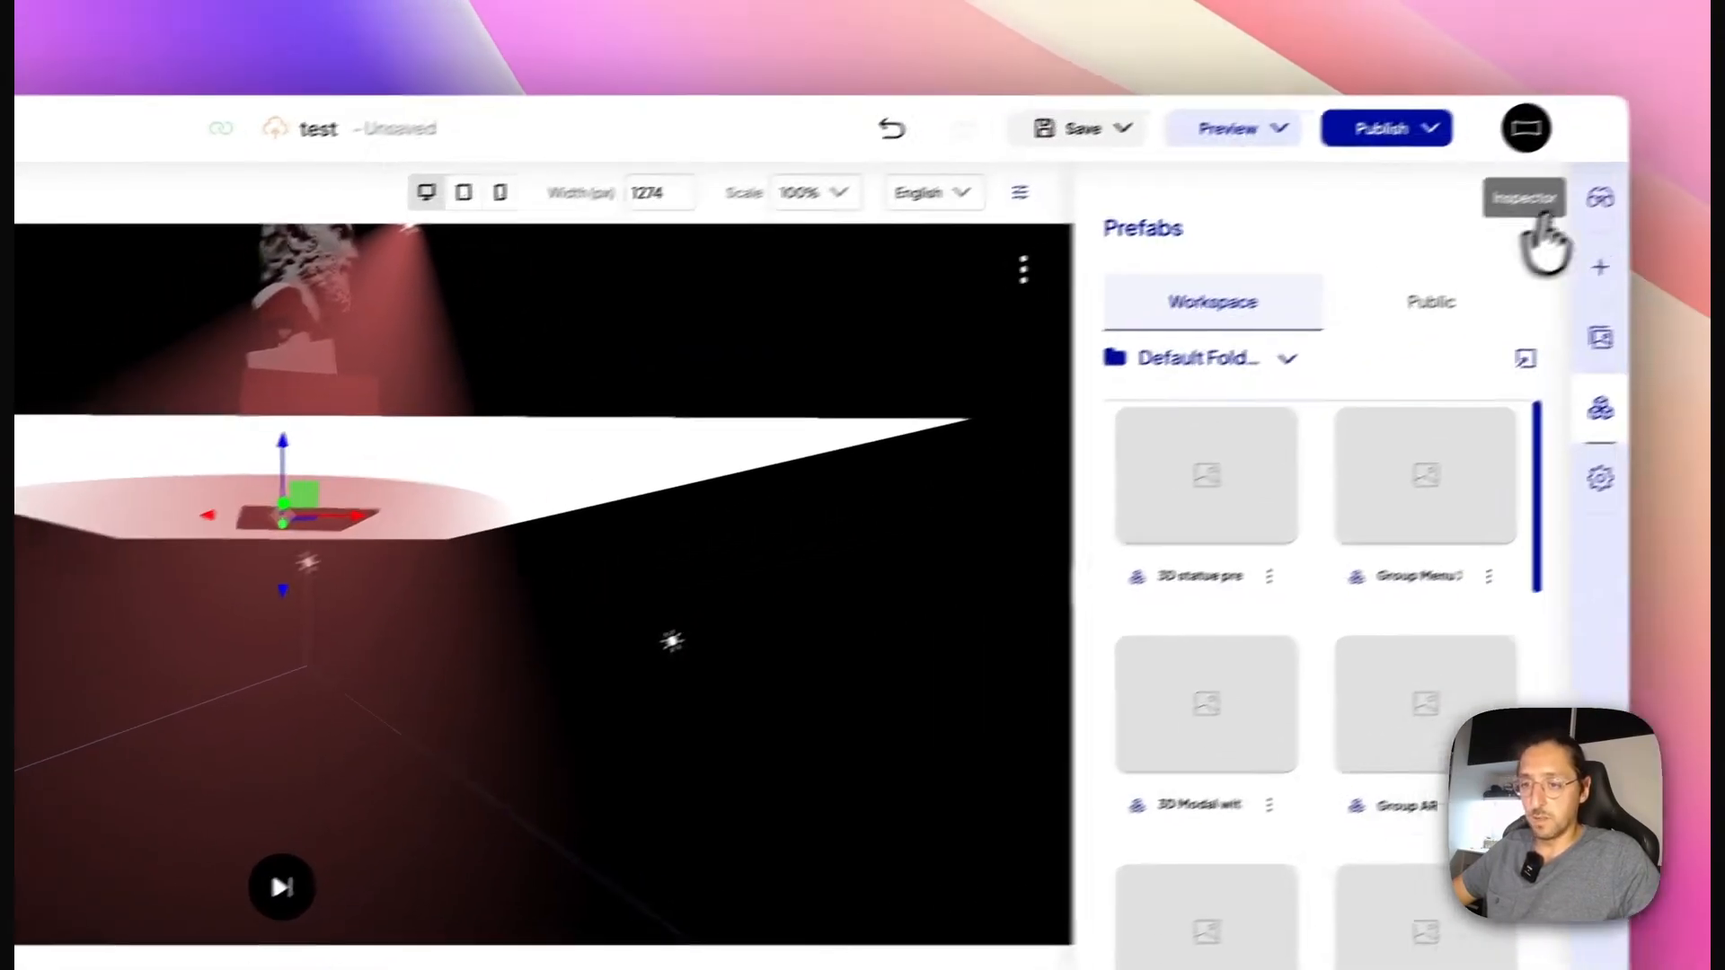
pyautogui.click(1531, 236)
pyautogui.scroll(-1, 1203, 539)
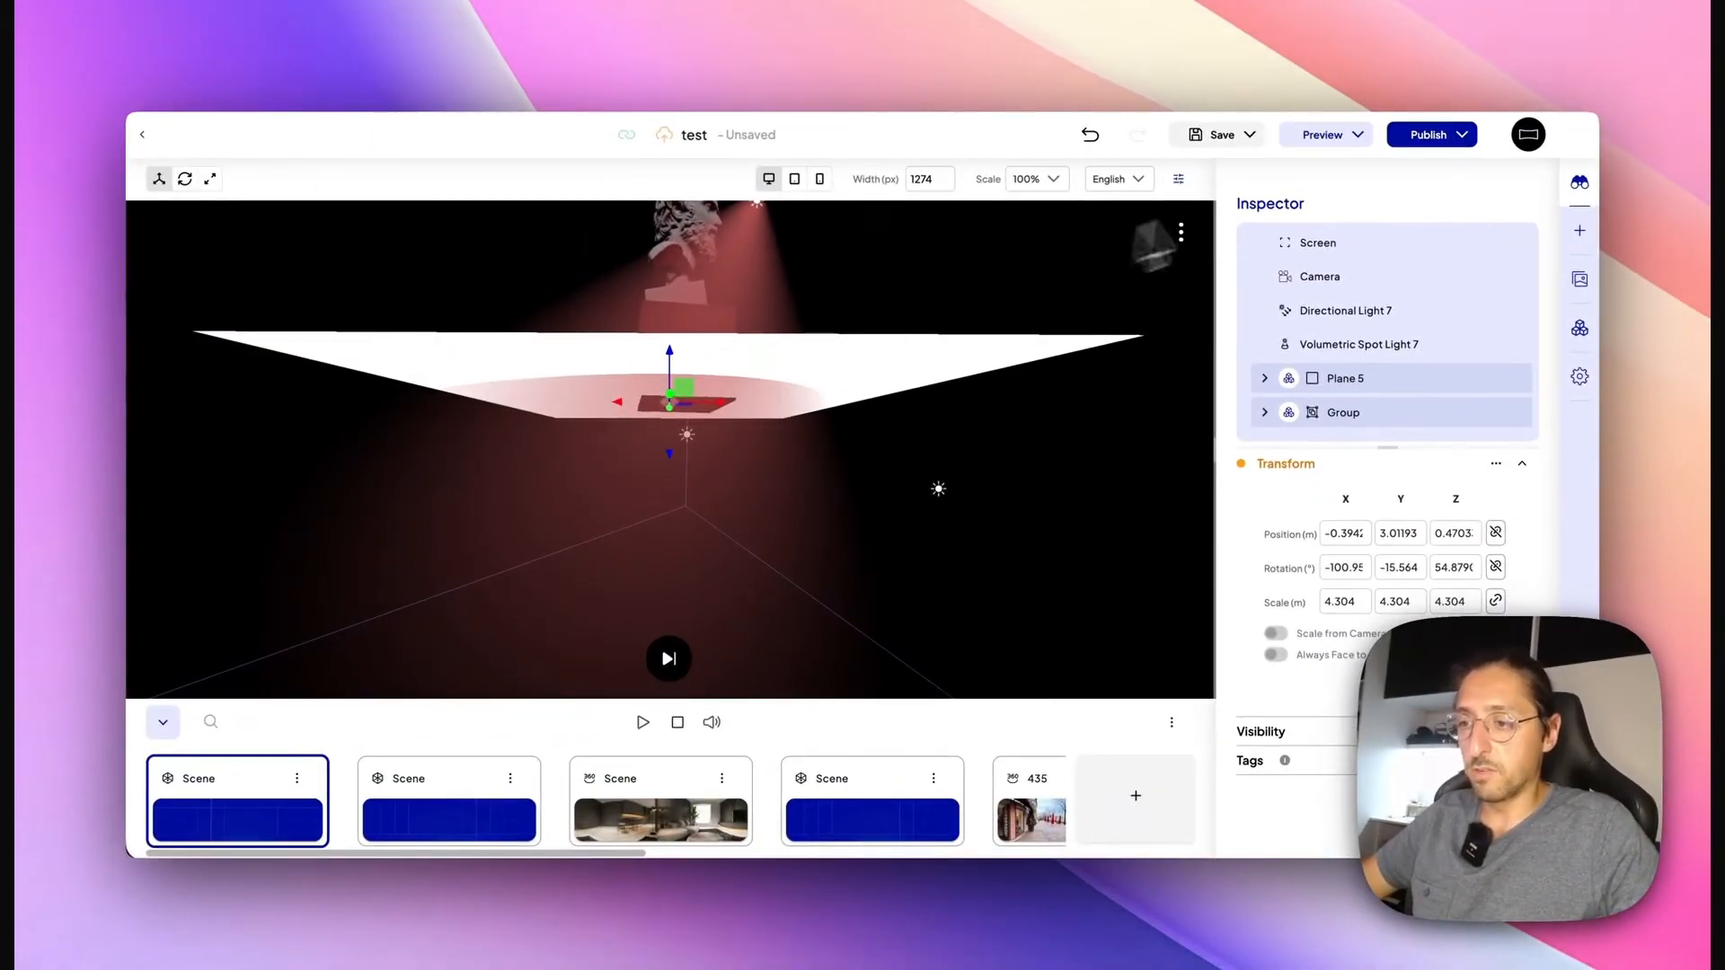
# Turn off the "Use current transform for prefabs" view option.
pyautogui.click(1179, 179)
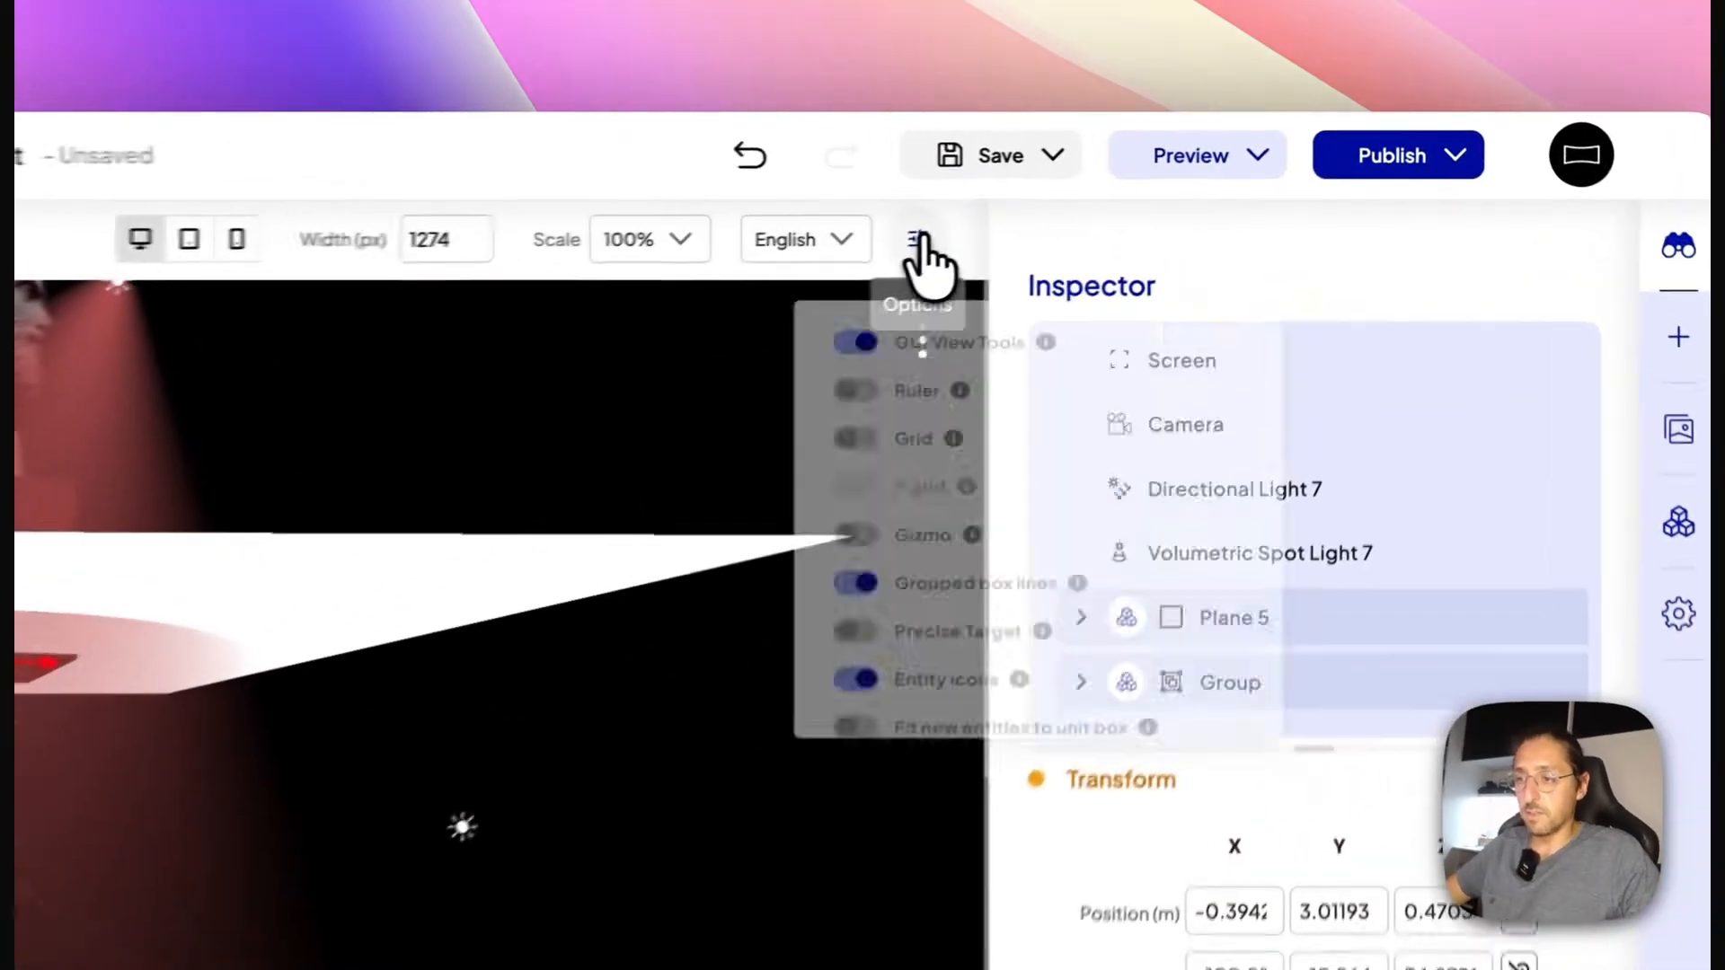
pyautogui.scroll(-3, 822, 539)
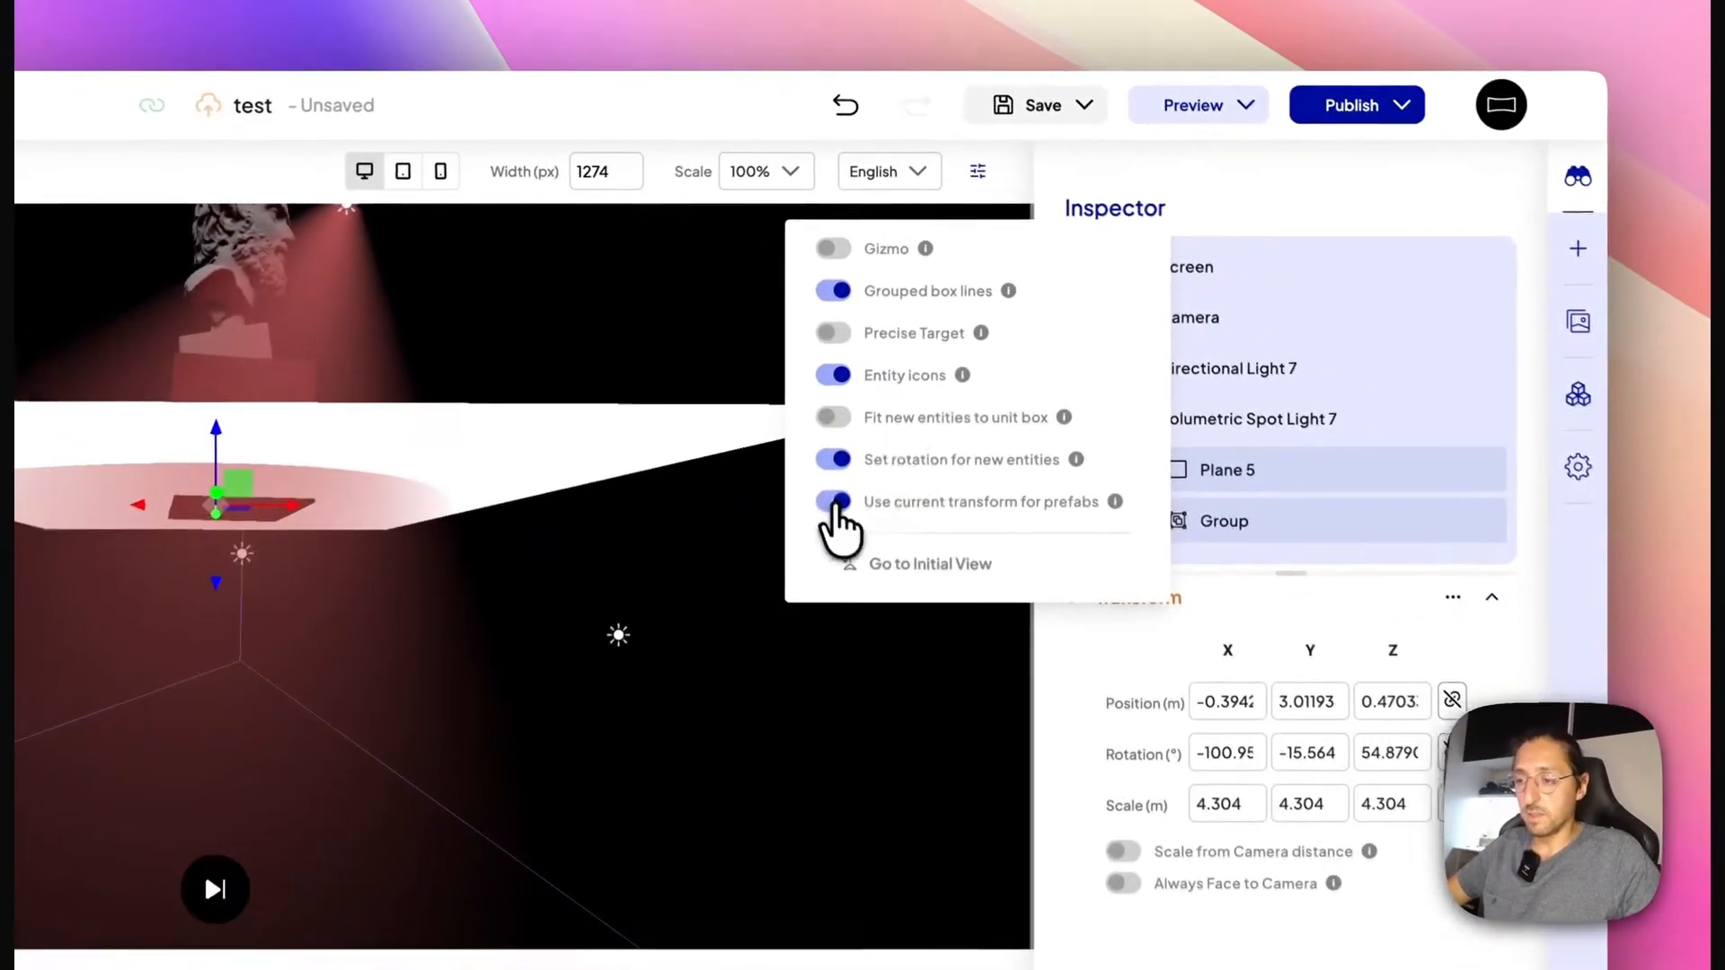
pyautogui.click(714, 673)
pyautogui.click(1208, 207)
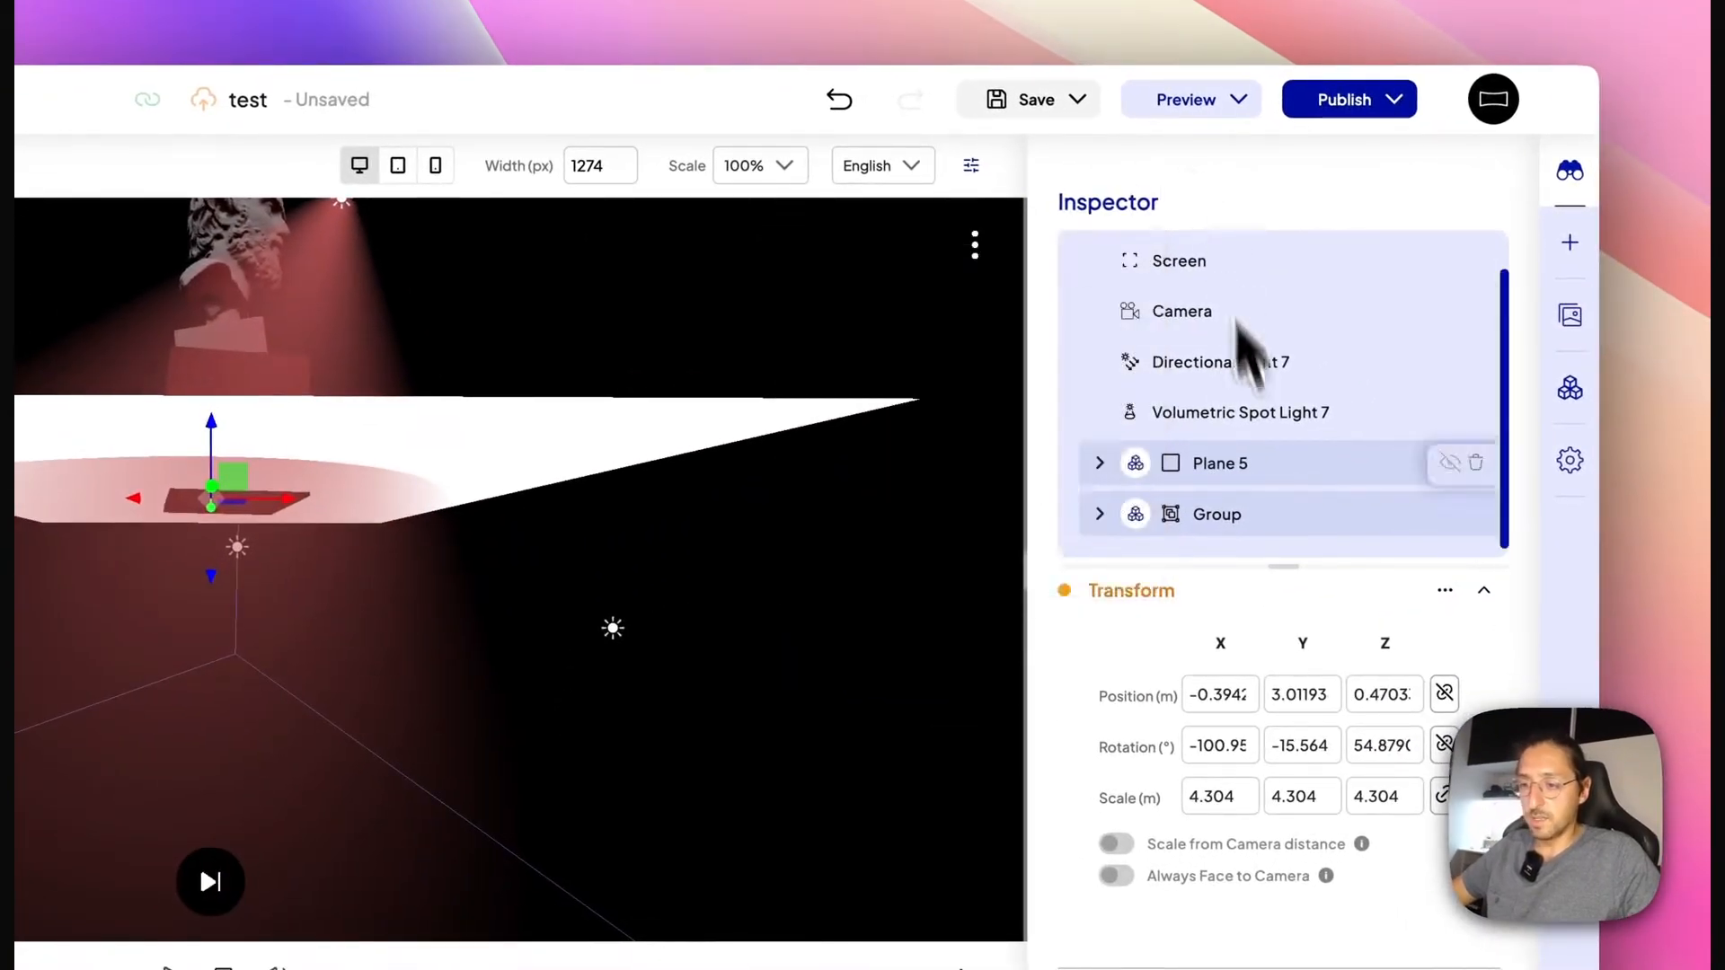
# Delete the placed Plane 5 and Group, and add the 3D statue prefab again with its original transform.
pyautogui.rightClick(1368, 469)
pyautogui.click(1208, 769)
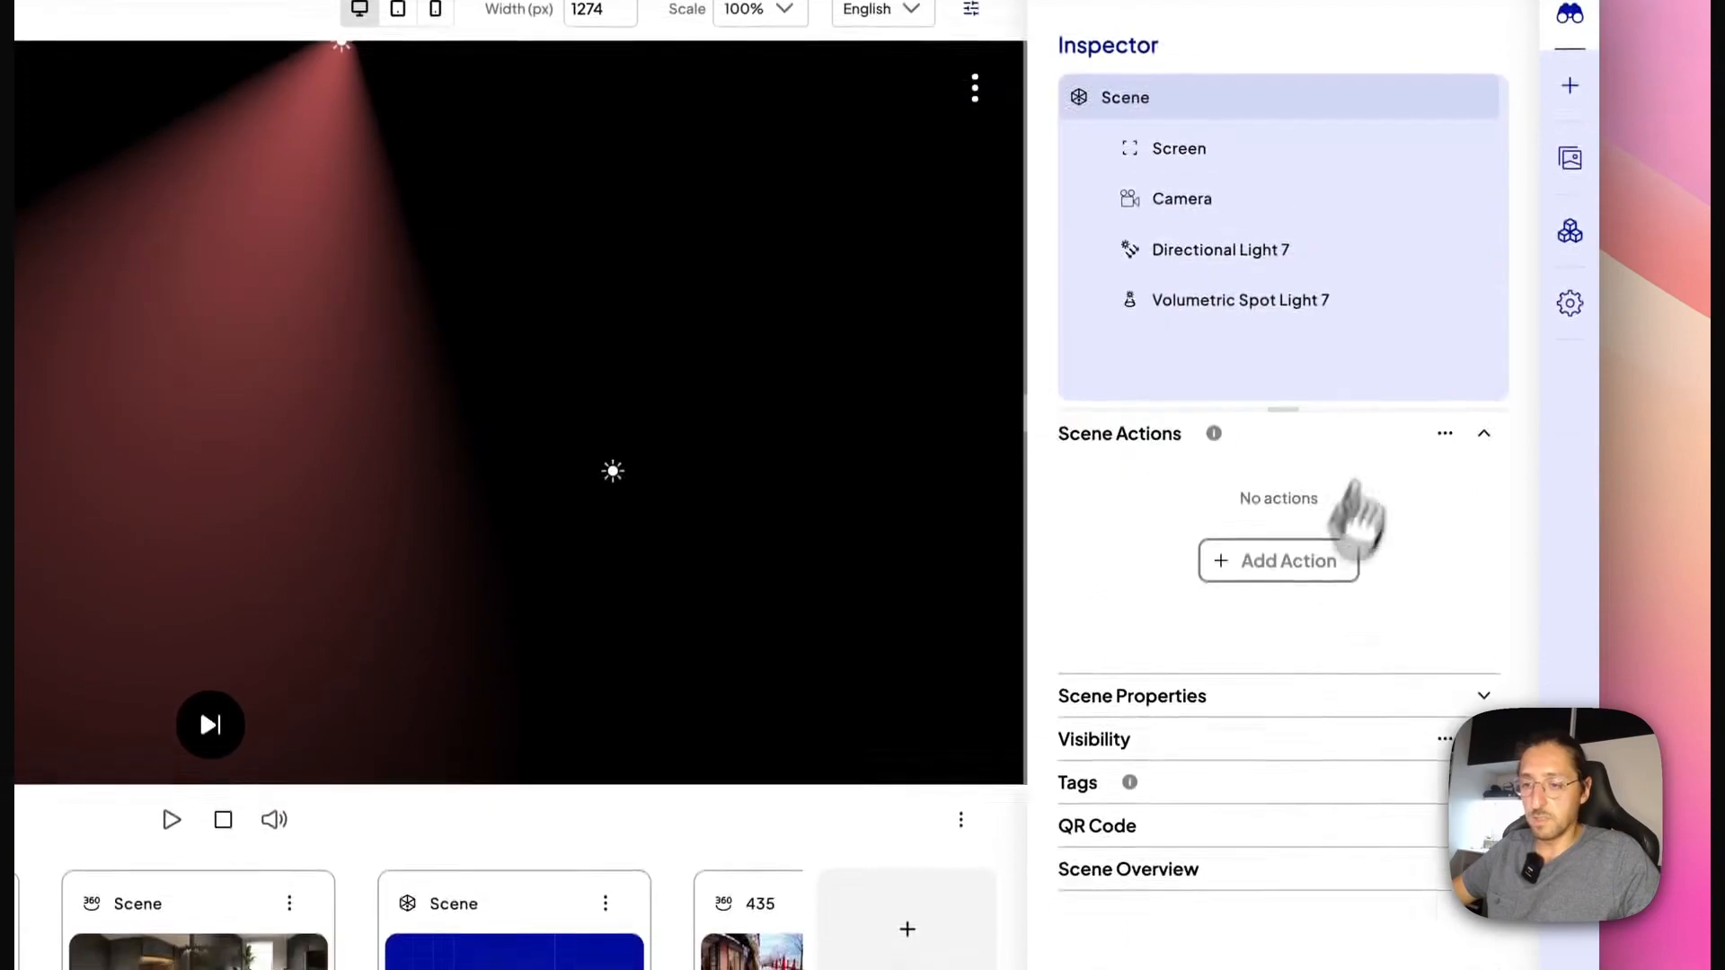
pyautogui.click(1569, 244)
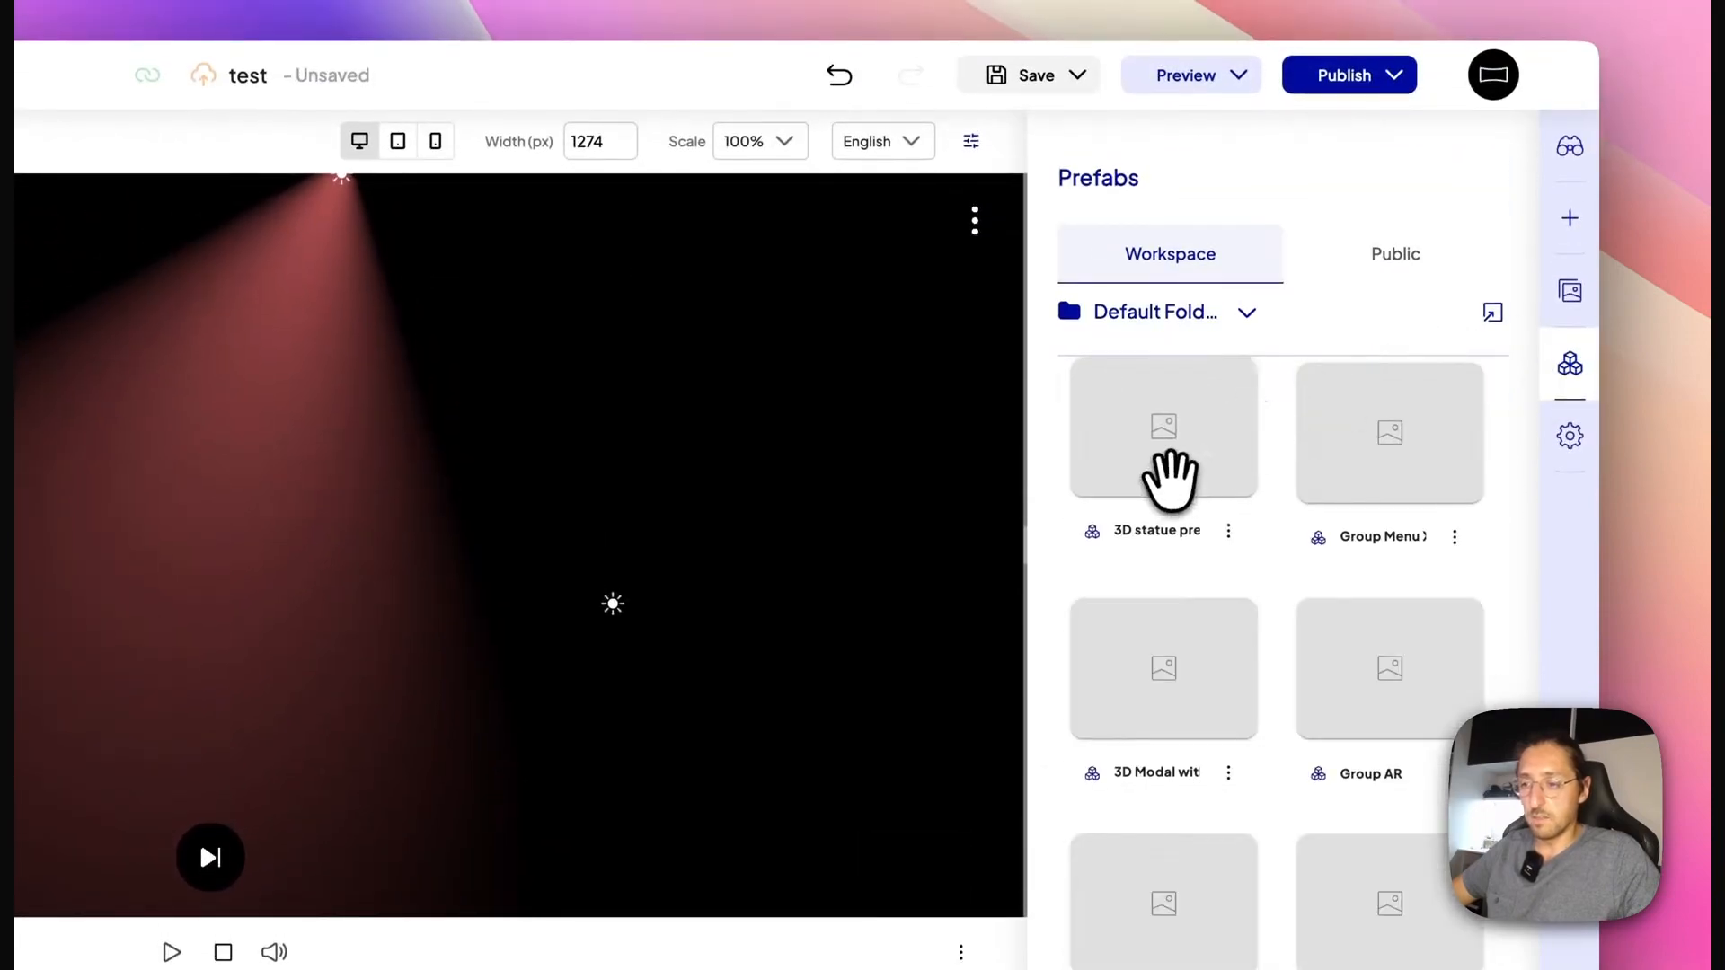
pyautogui.moveTo(1170, 476); pyautogui.dragTo(444, 638)
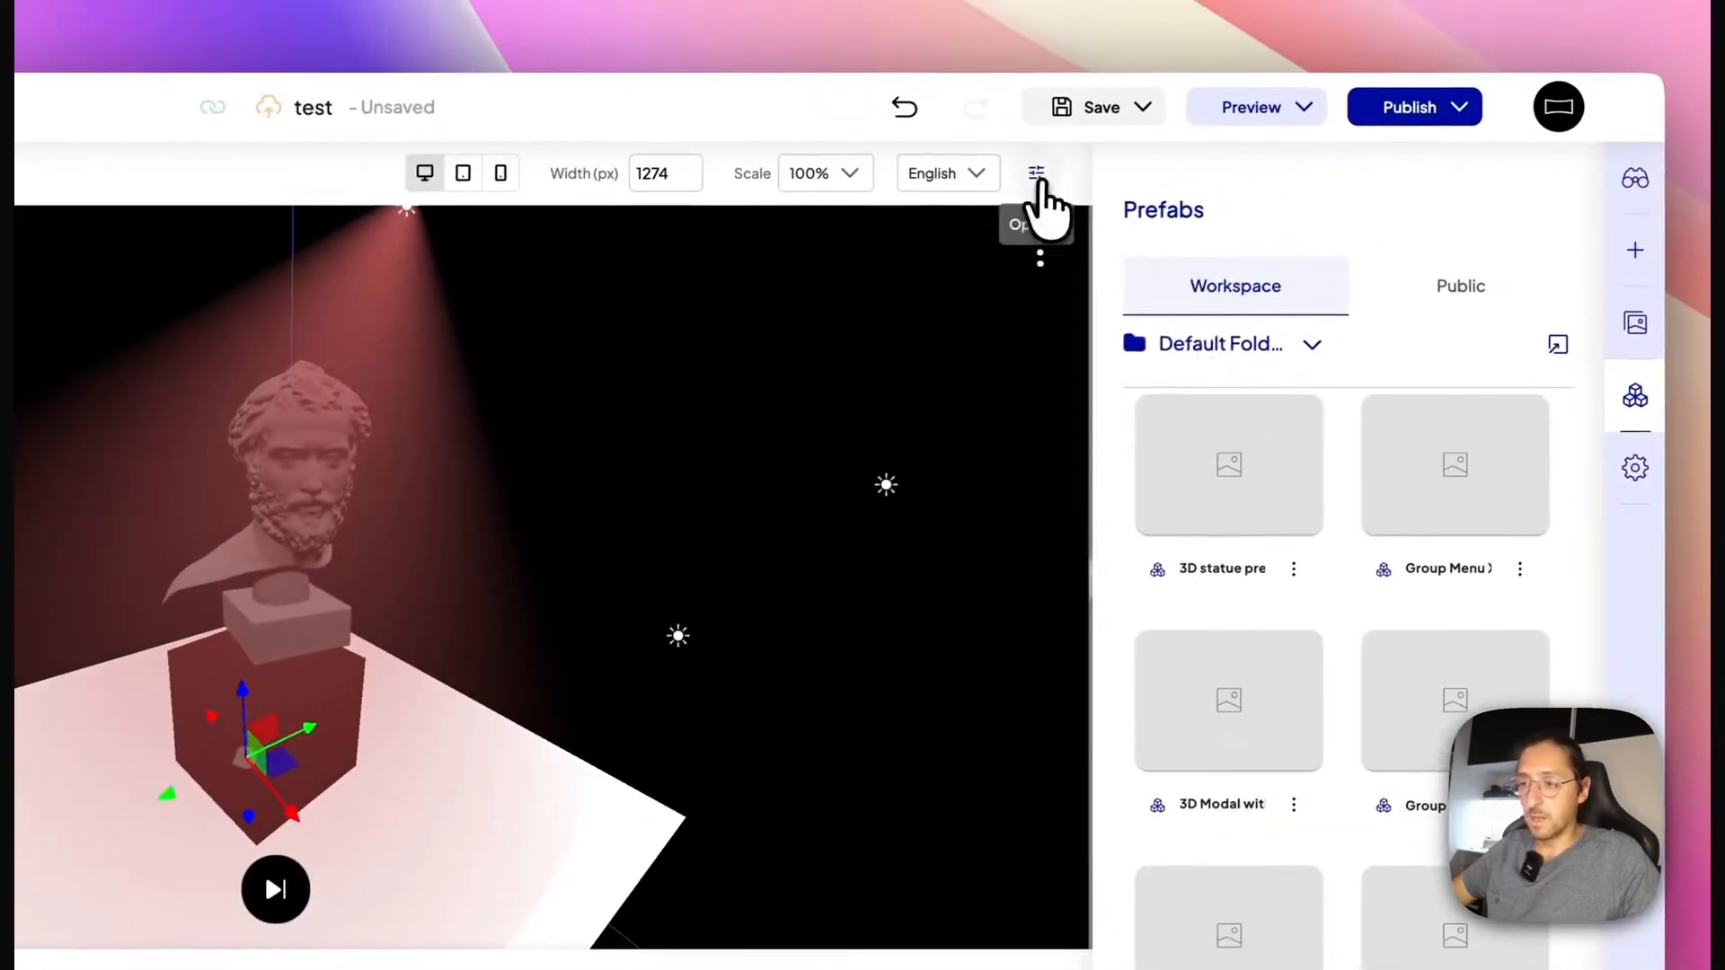
# Turn on the "Use current transform for prefabs" view option.
pyautogui.click(1414, 65)
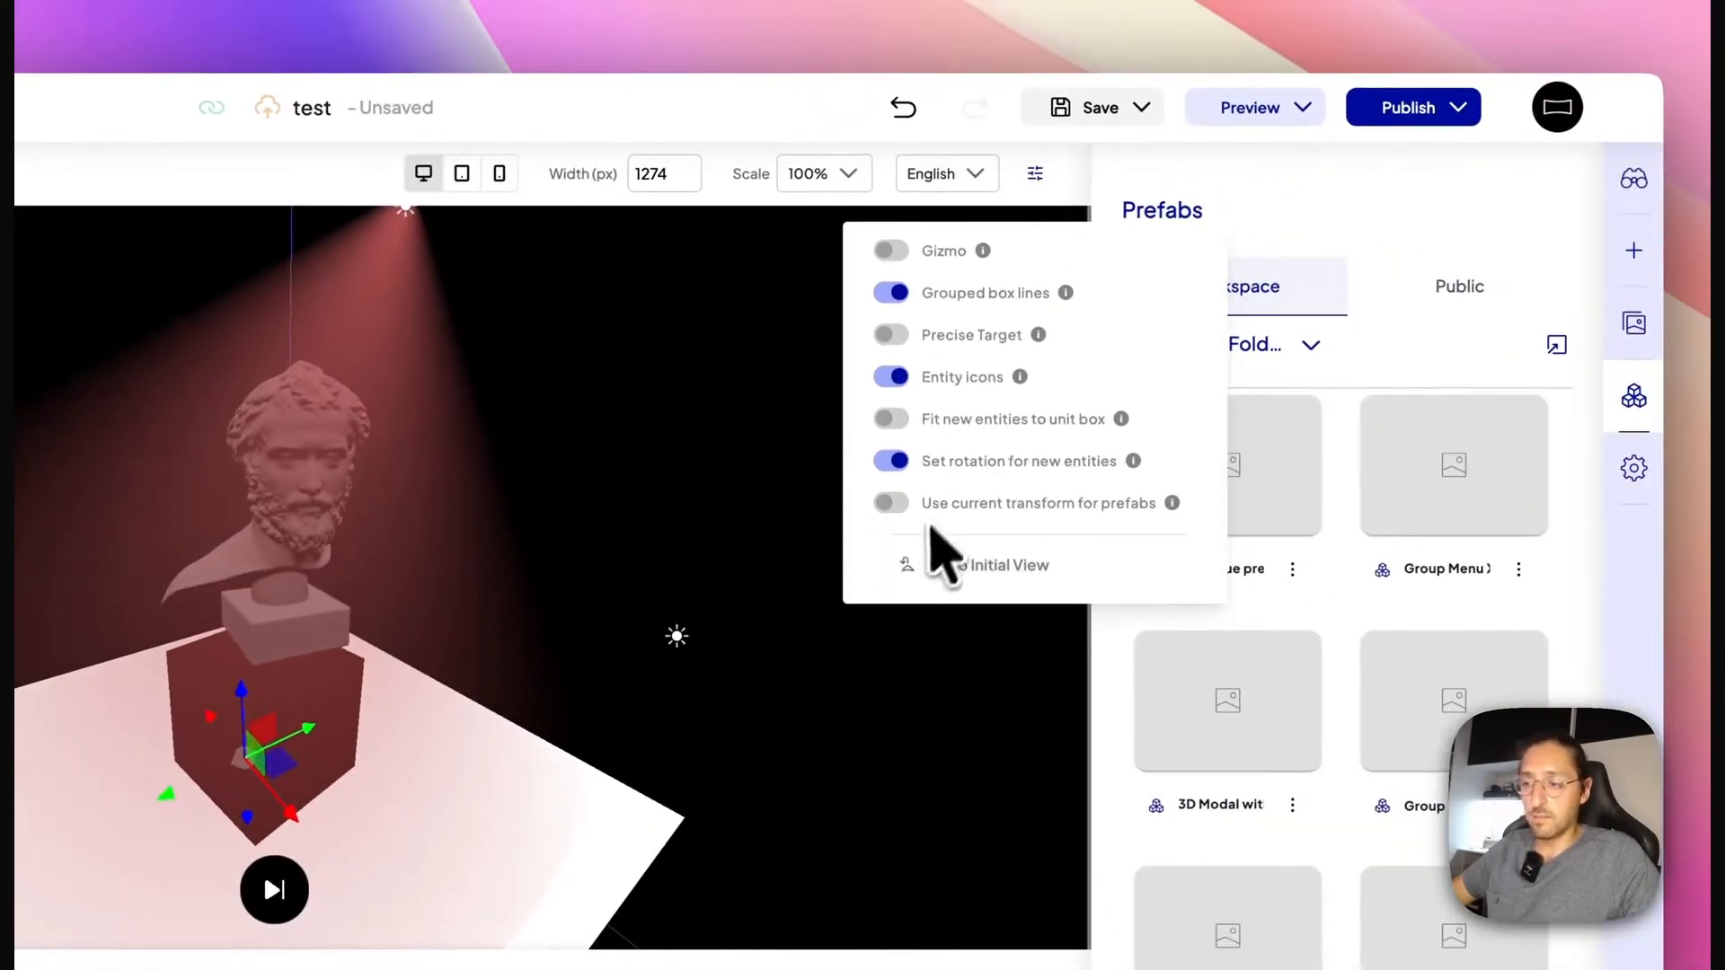
pyautogui.click(889, 503)
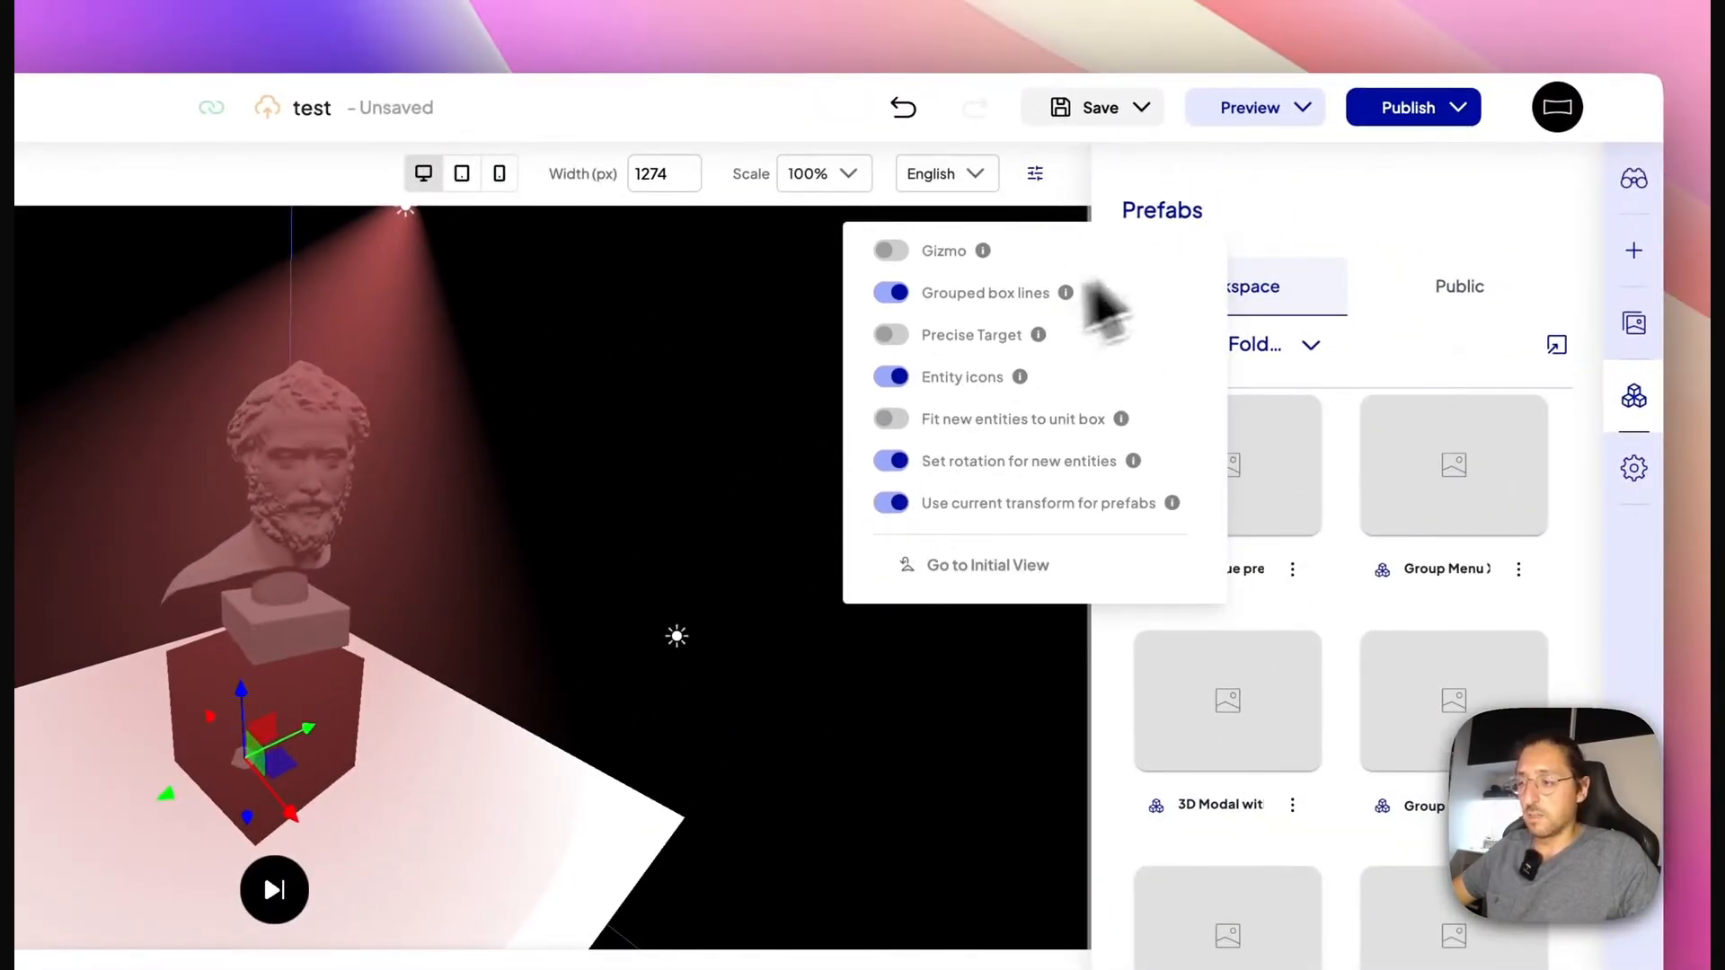
pyautogui.click(1390, 201)
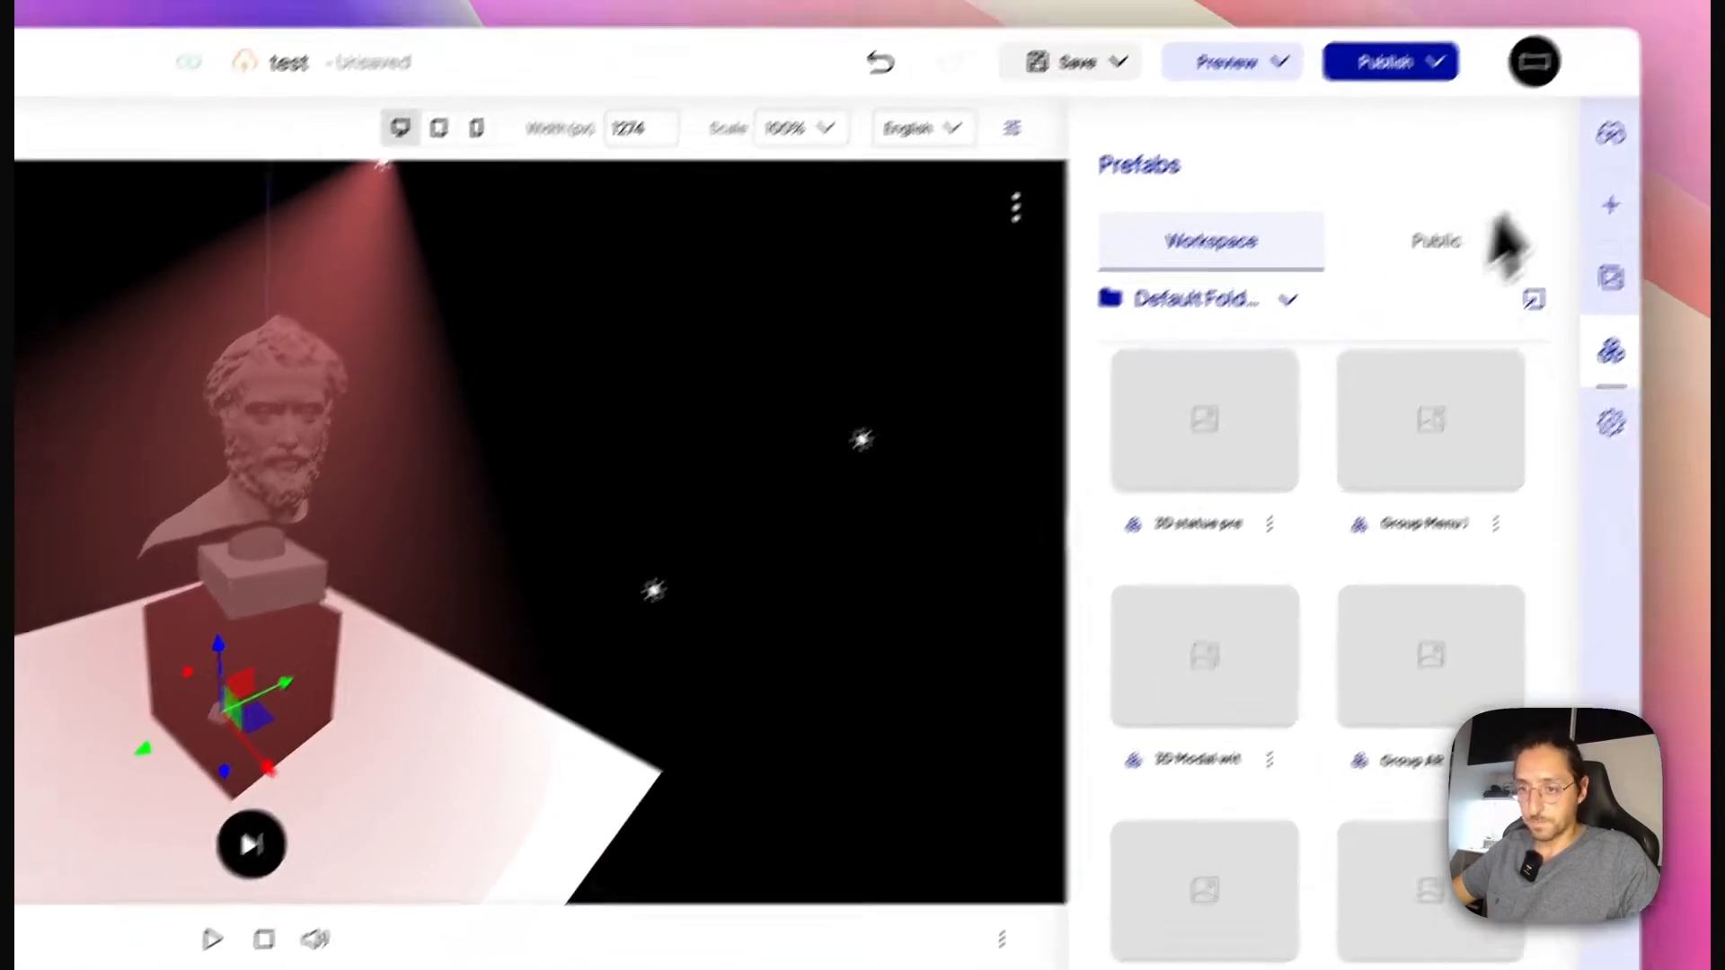
# Remove the prefab's Plane 5 and Group from the scene and place the 3D statue prefab using the current transform.
pyautogui.click(1634, 178)
pyautogui.scroll(-1, 1258, 499)
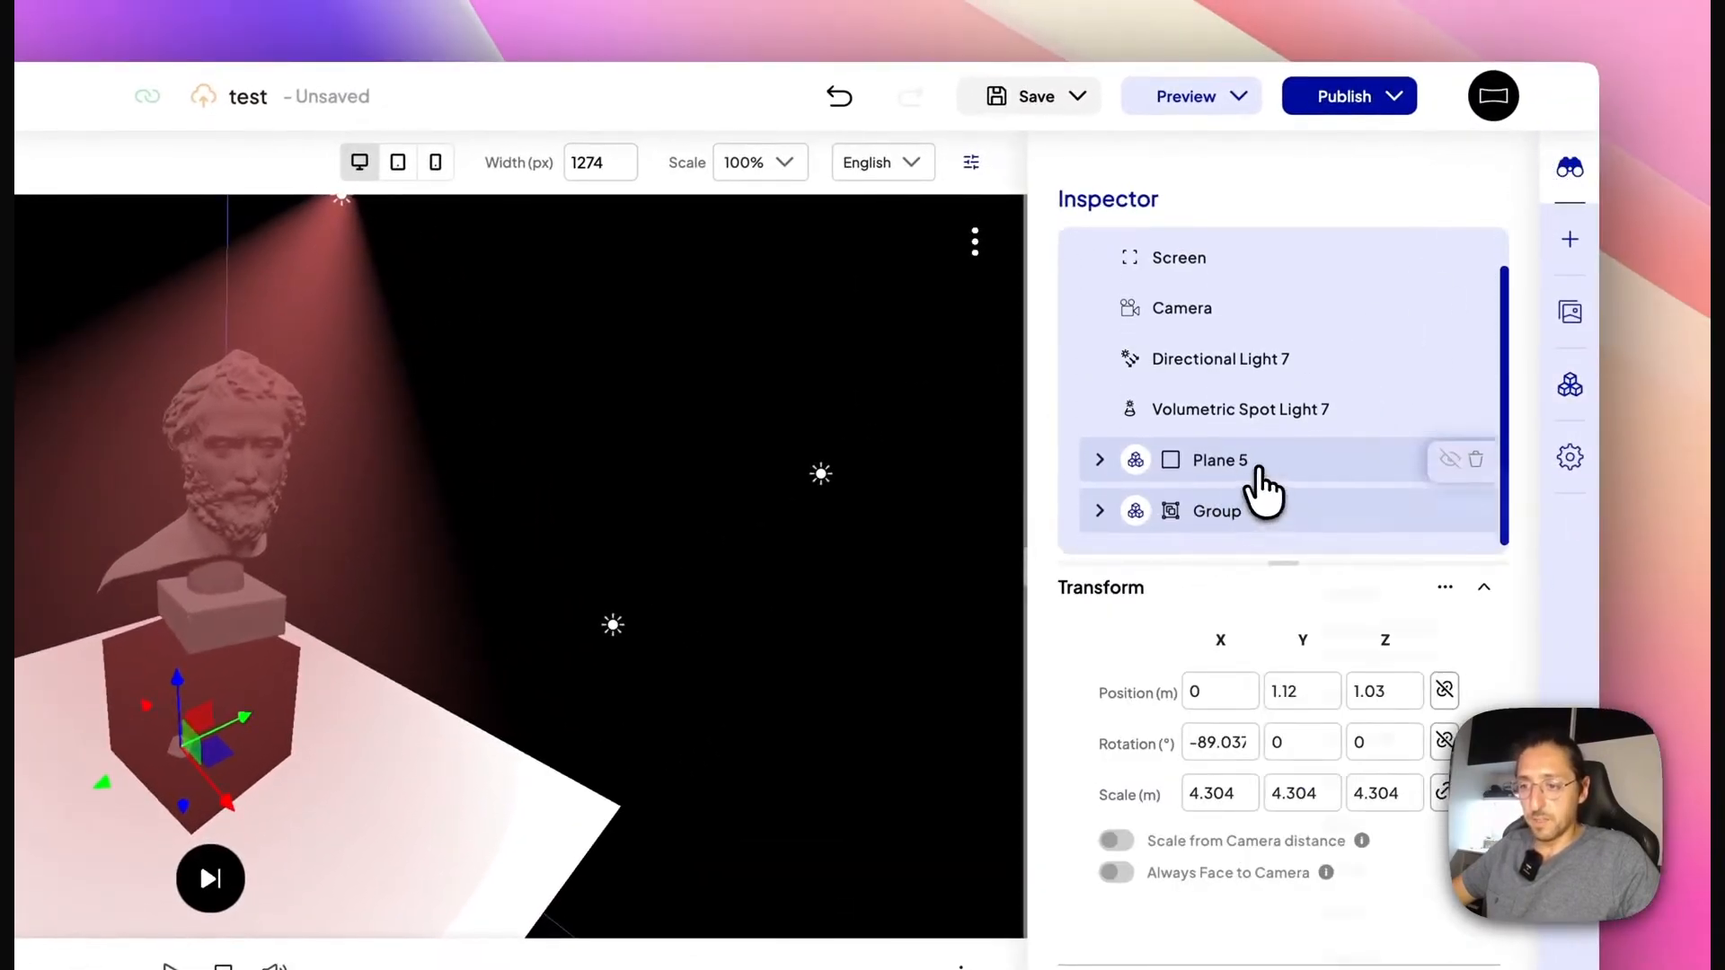
pyautogui.rightClick(1262, 489)
pyautogui.click(1329, 909)
pyautogui.click(1572, 381)
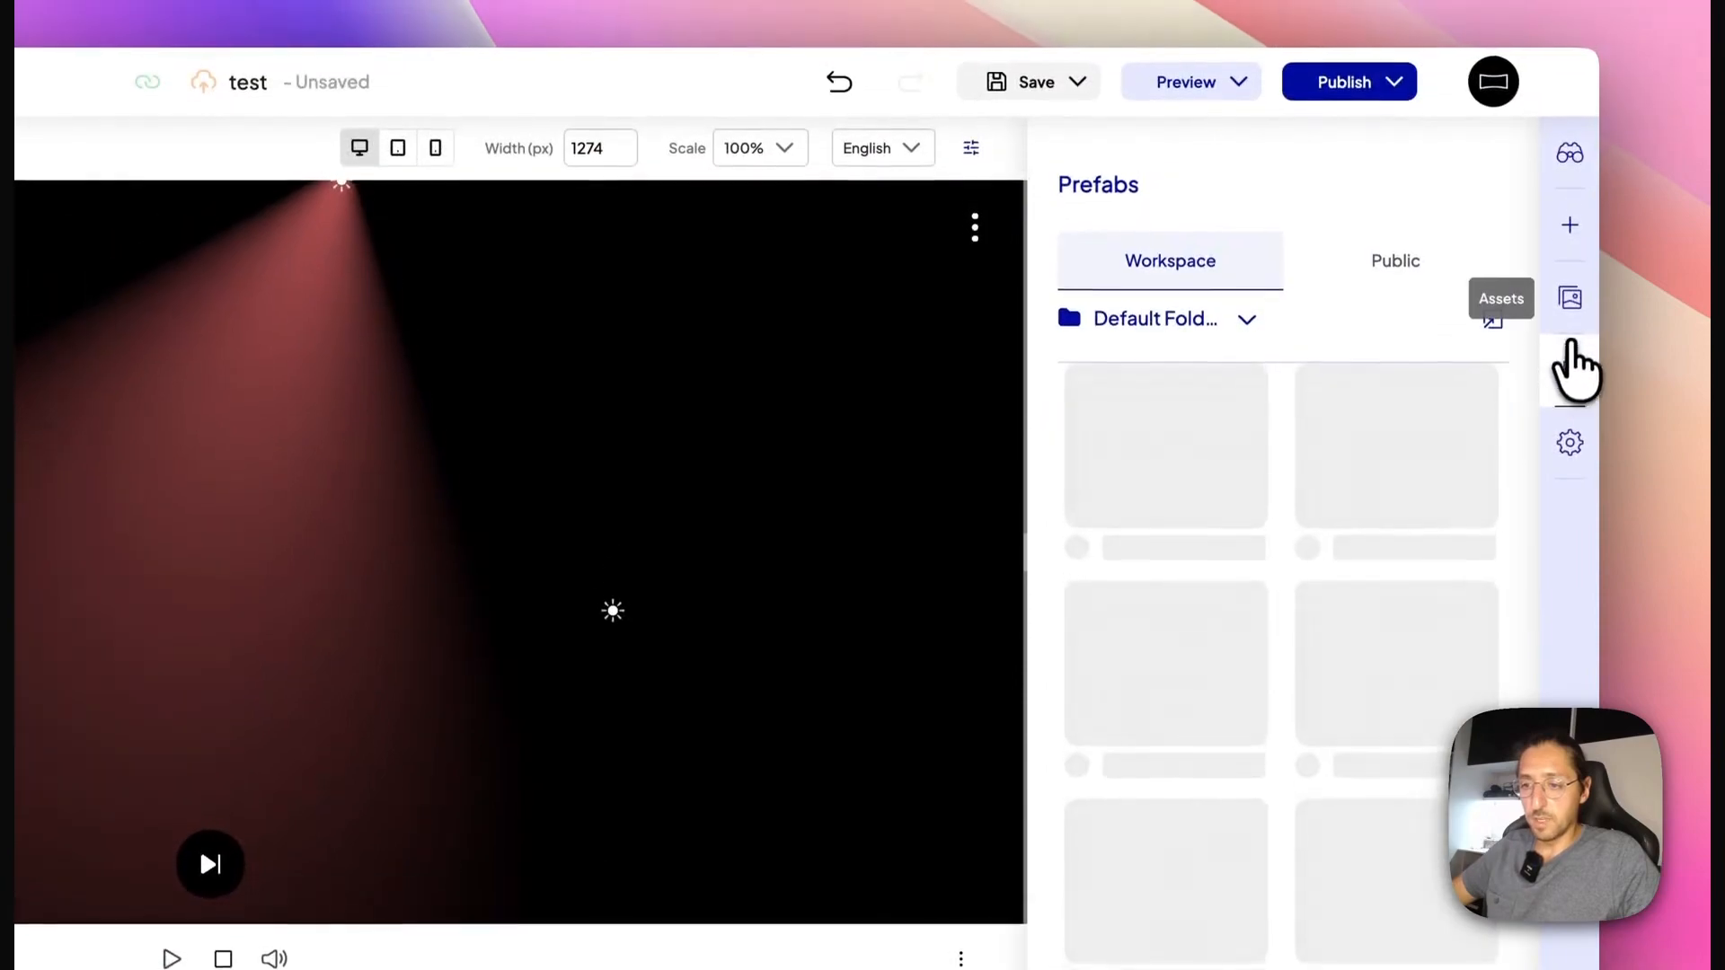
pyautogui.moveTo(1302, 462); pyautogui.dragTo(361, 627)
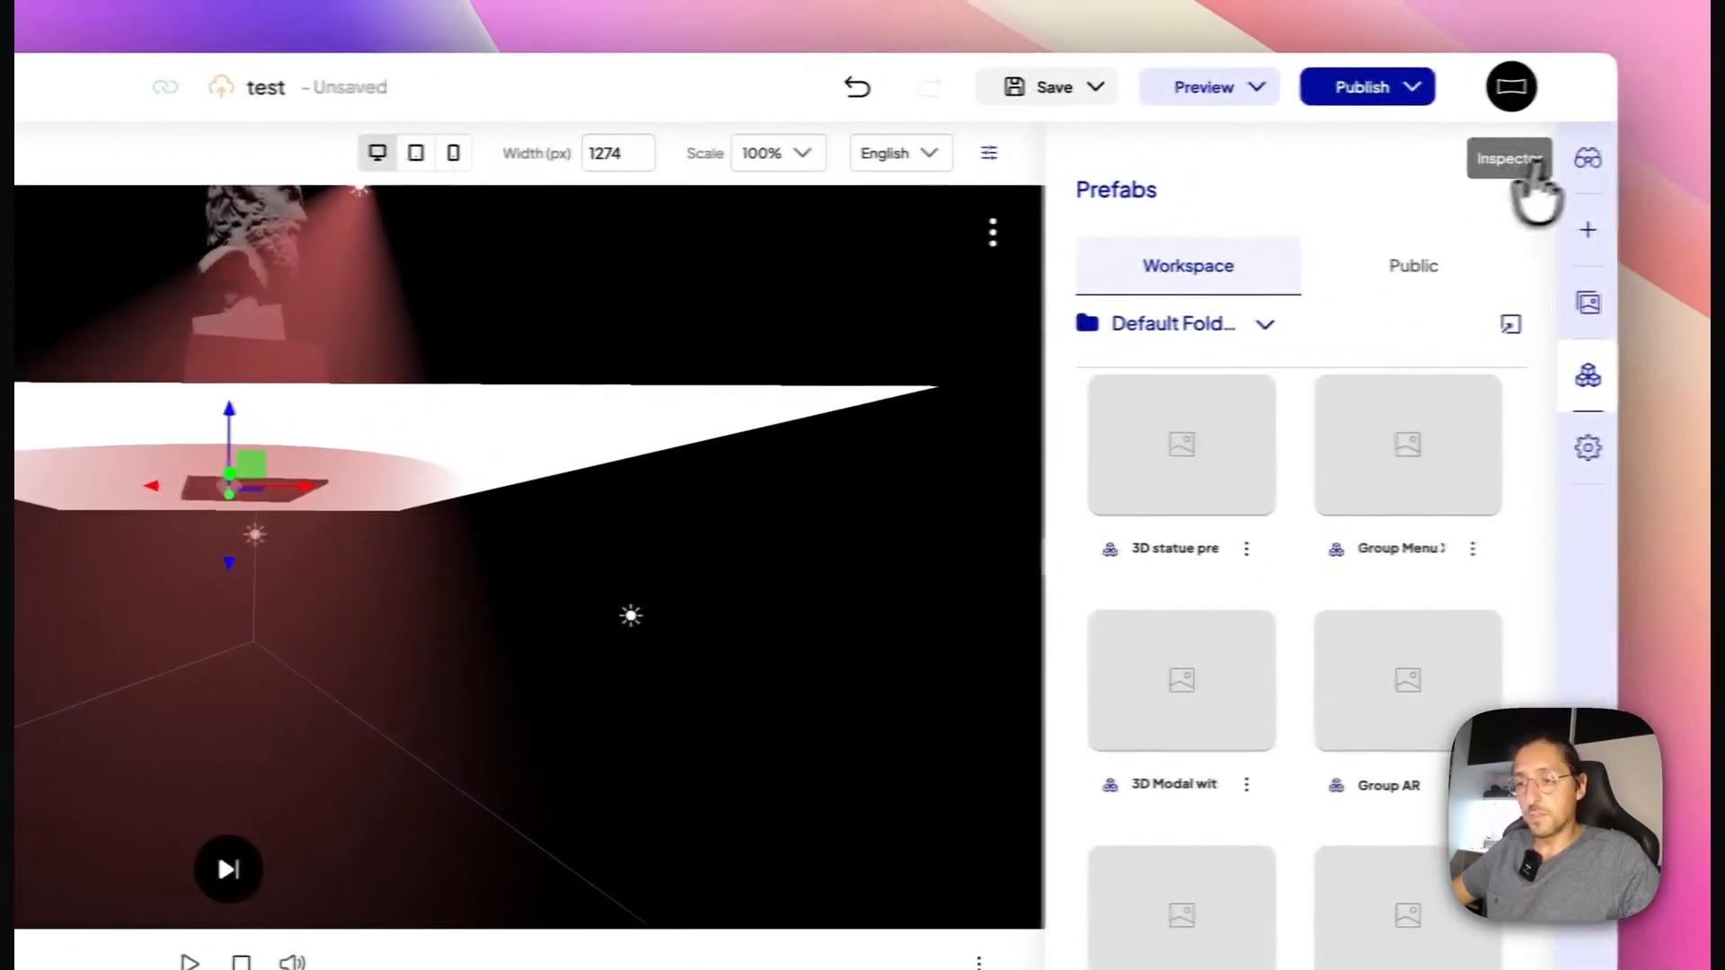
# Select only the prefab's Plane 5 entity and examine its Transform properties for overrides.
pyautogui.click(1568, 159)
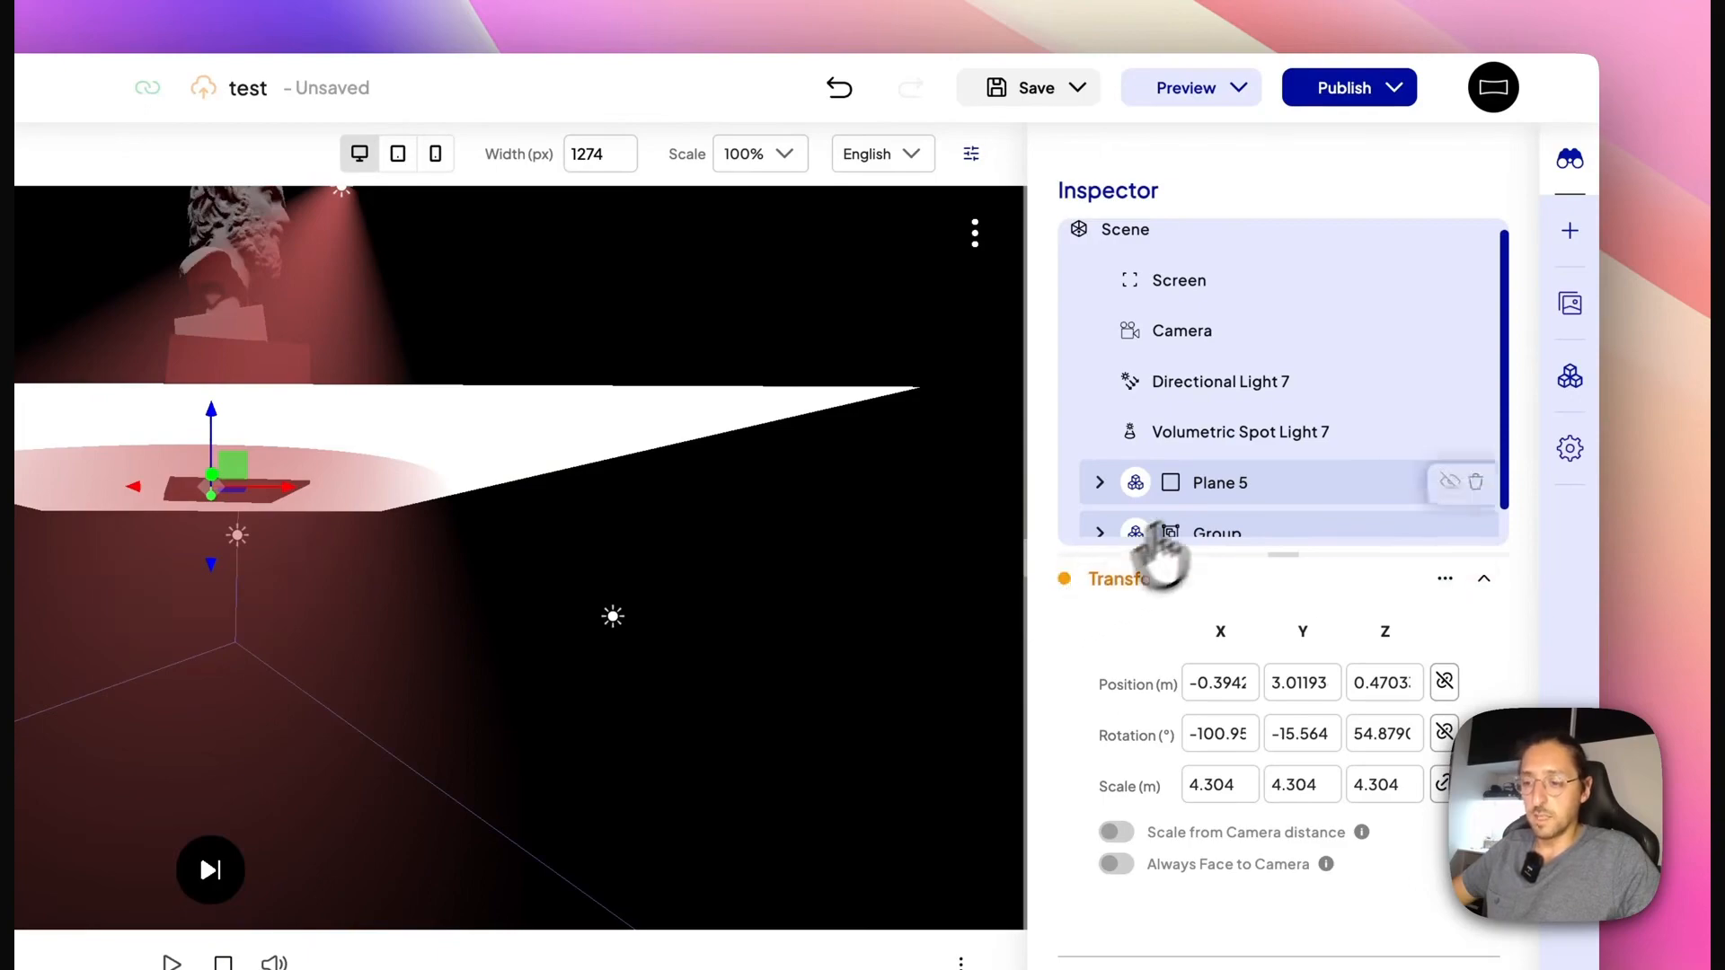
pyautogui.click(1233, 501)
pyautogui.click(1235, 494)
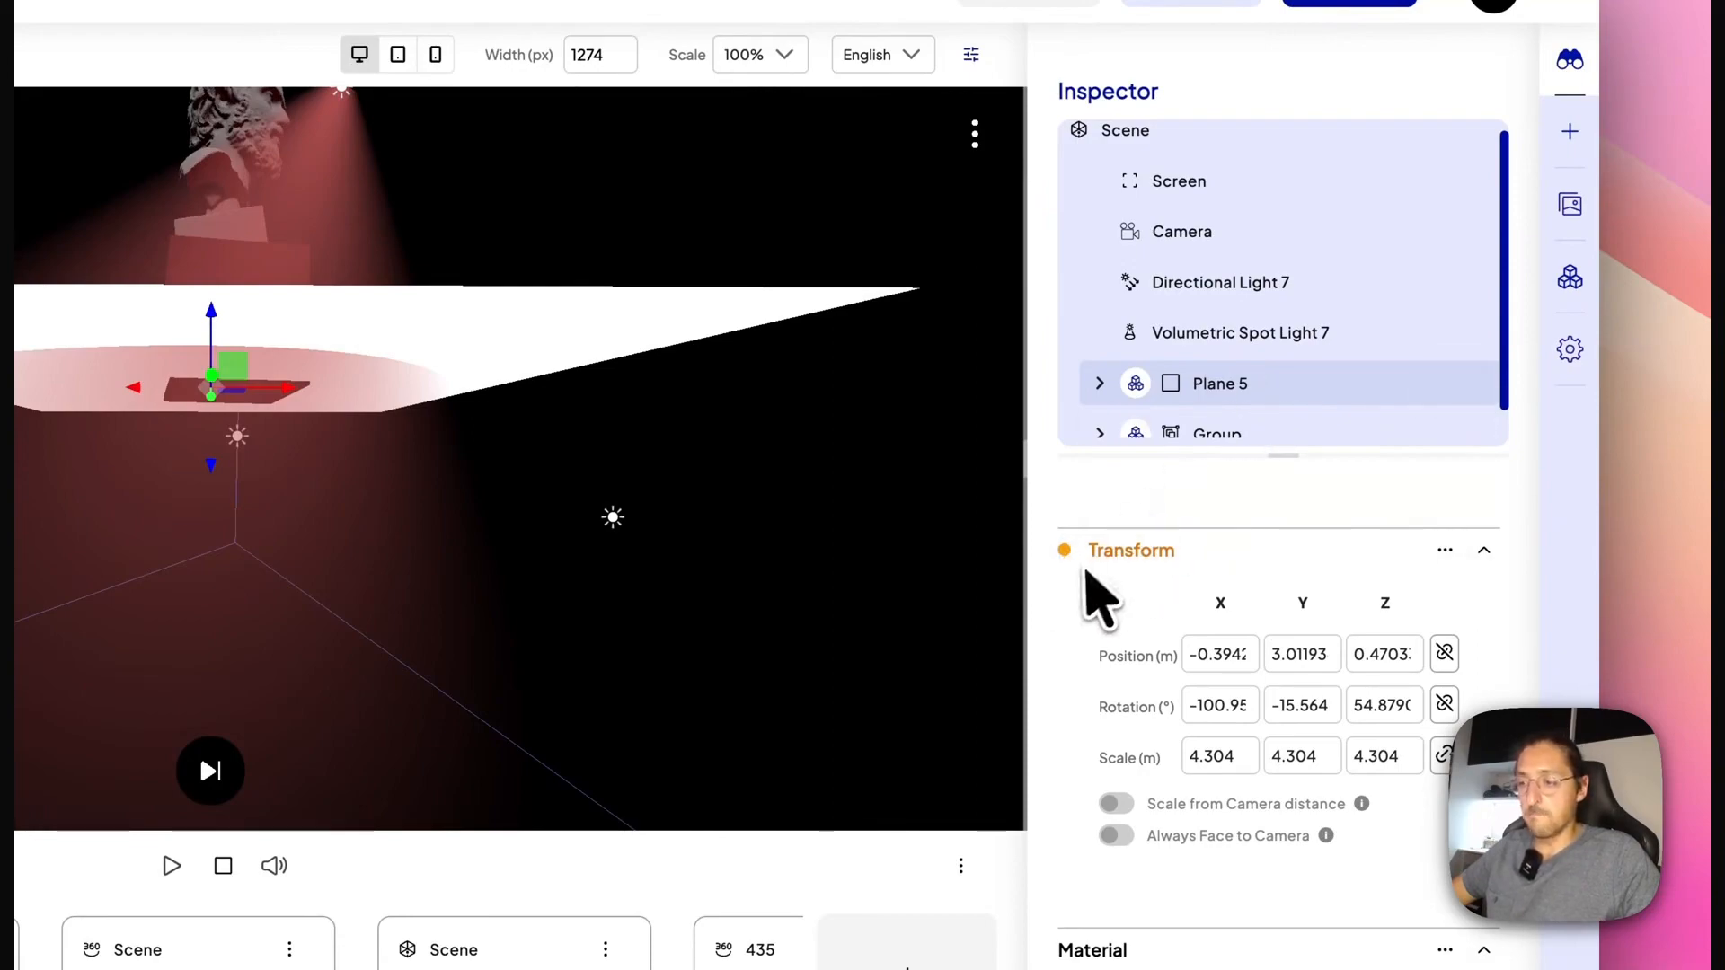
pyautogui.scroll(-1, 1235, 409)
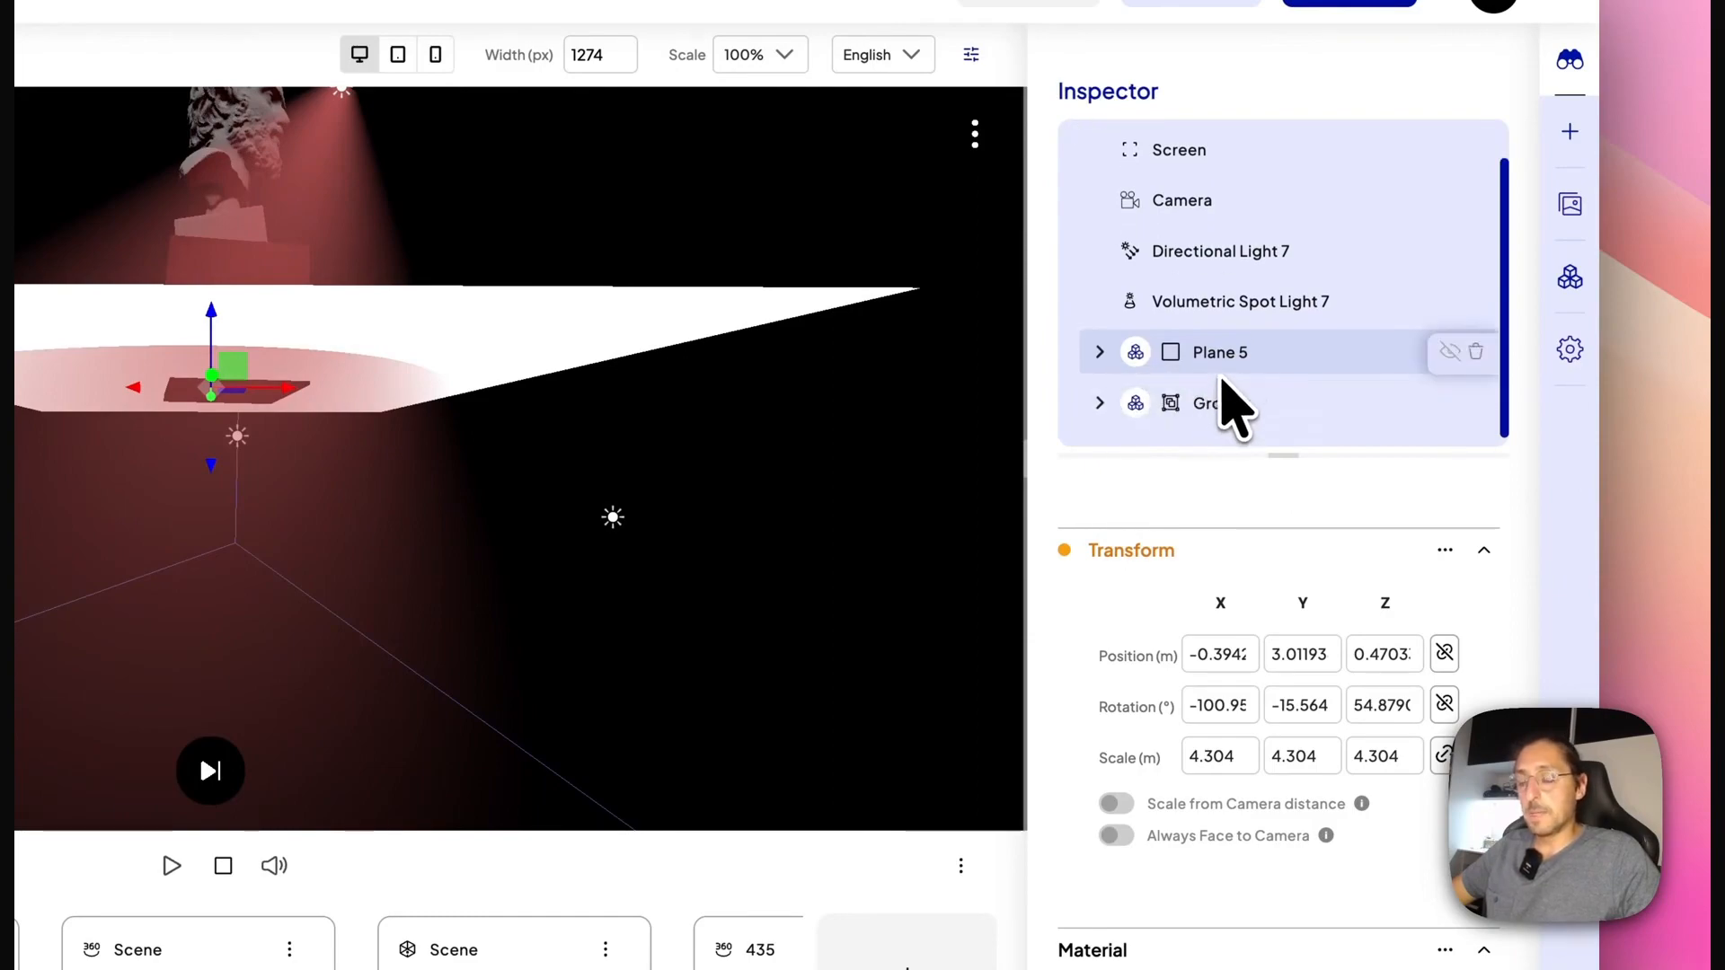
# Revert all prefab overrides on the Plane 5 entity and confirm the loss of its local changes.
pyautogui.scroll(-2, 1239, 384)
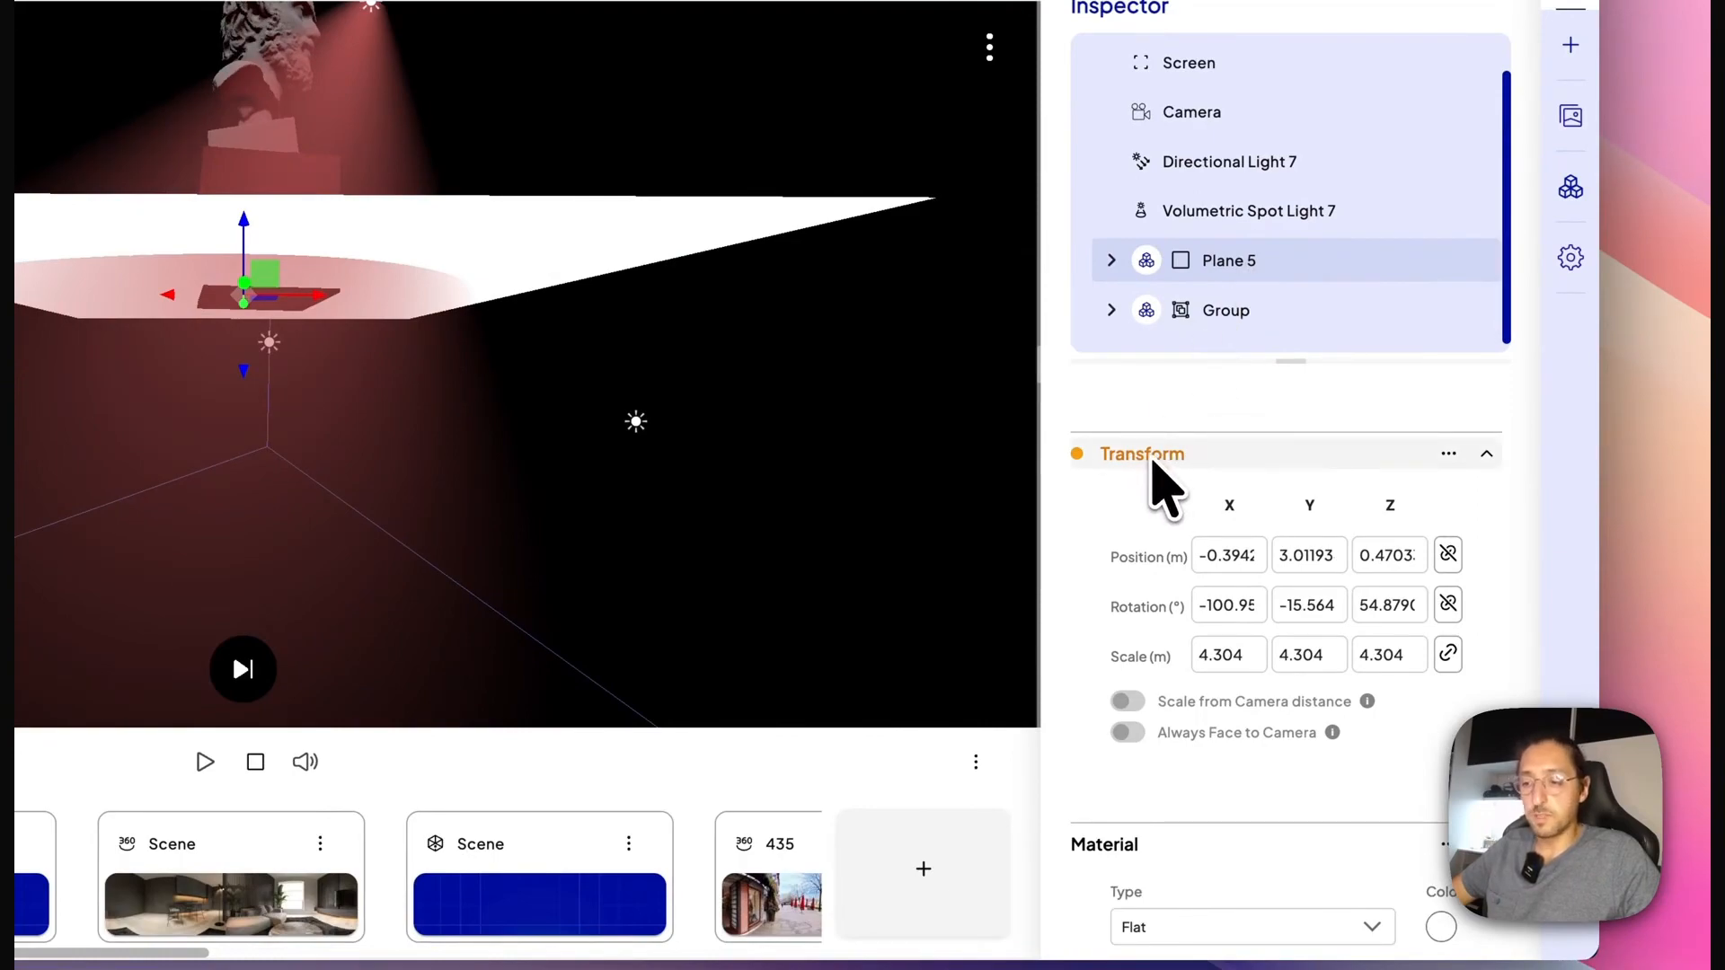
pyautogui.rightClick(1212, 268)
pyautogui.moveTo(1258, 575)
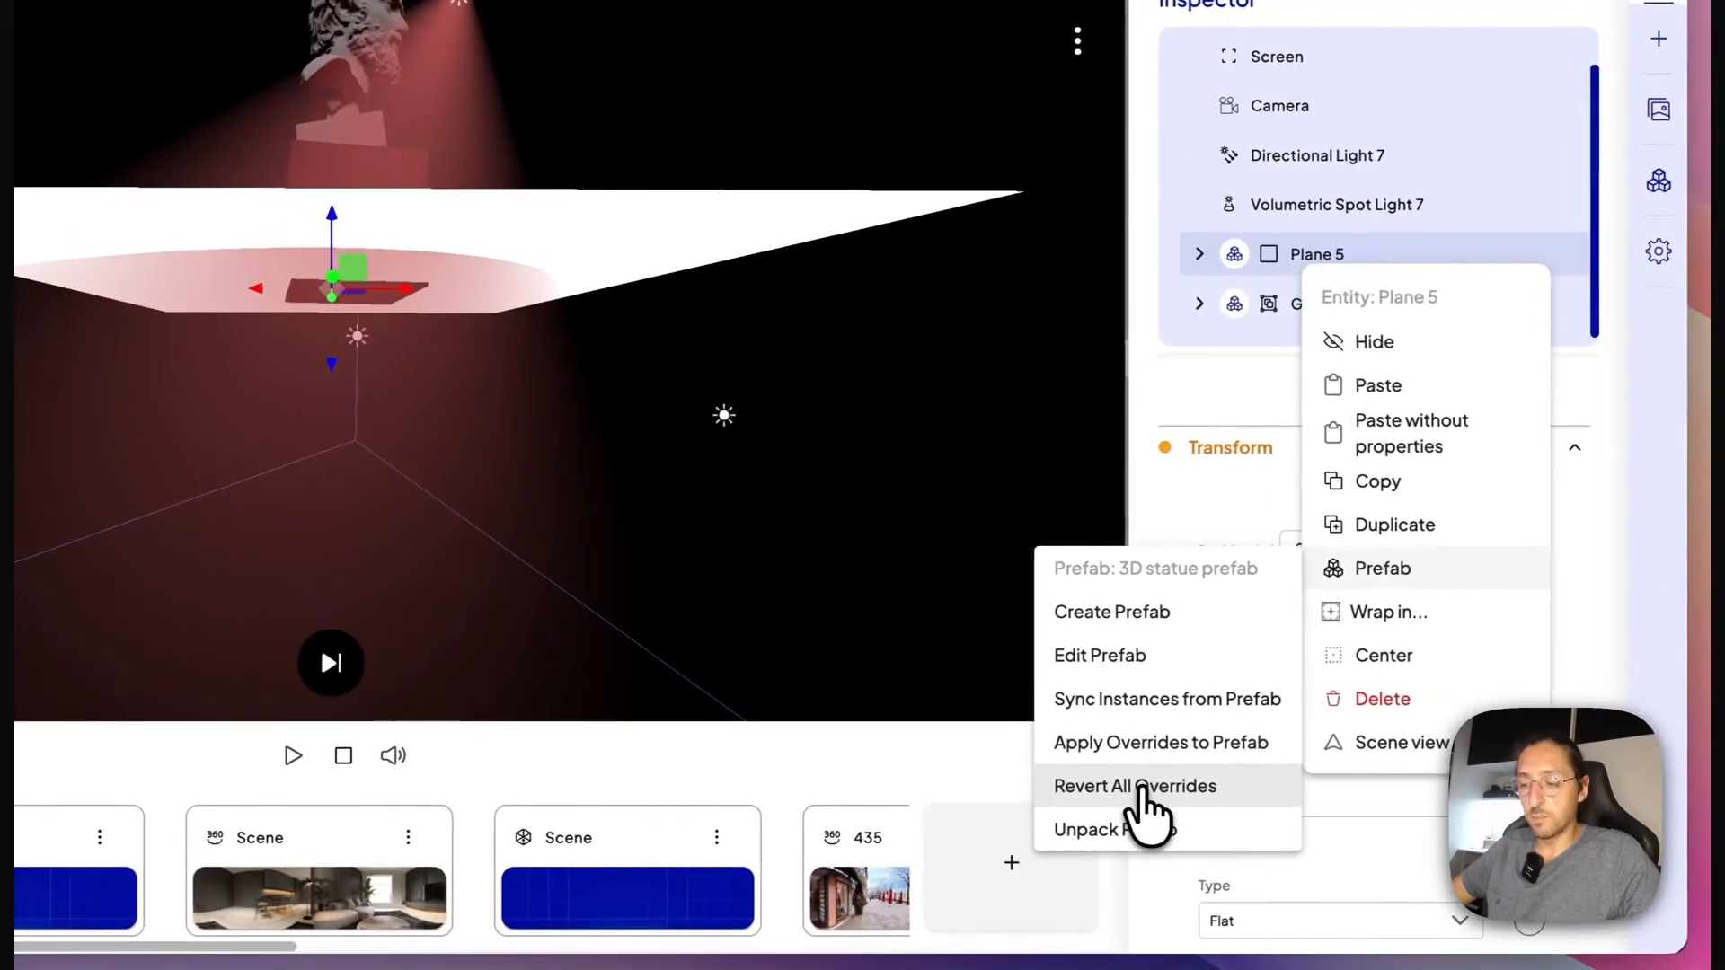
pyautogui.click(1139, 787)
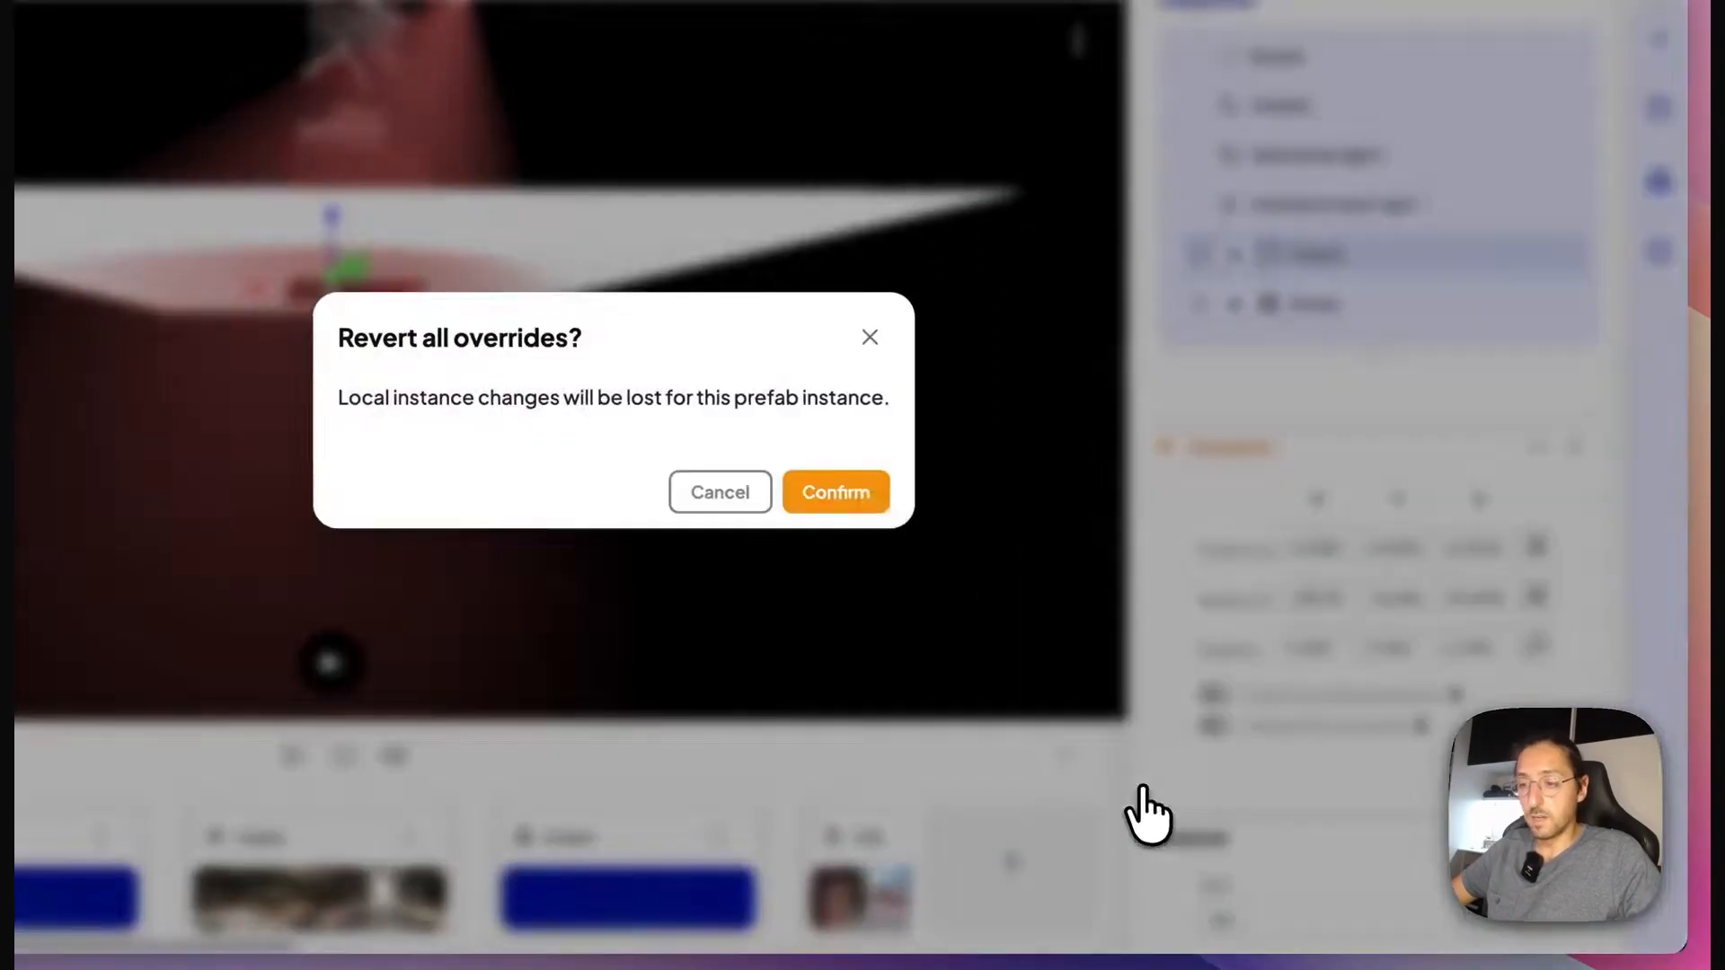
pyautogui.click(837, 490)
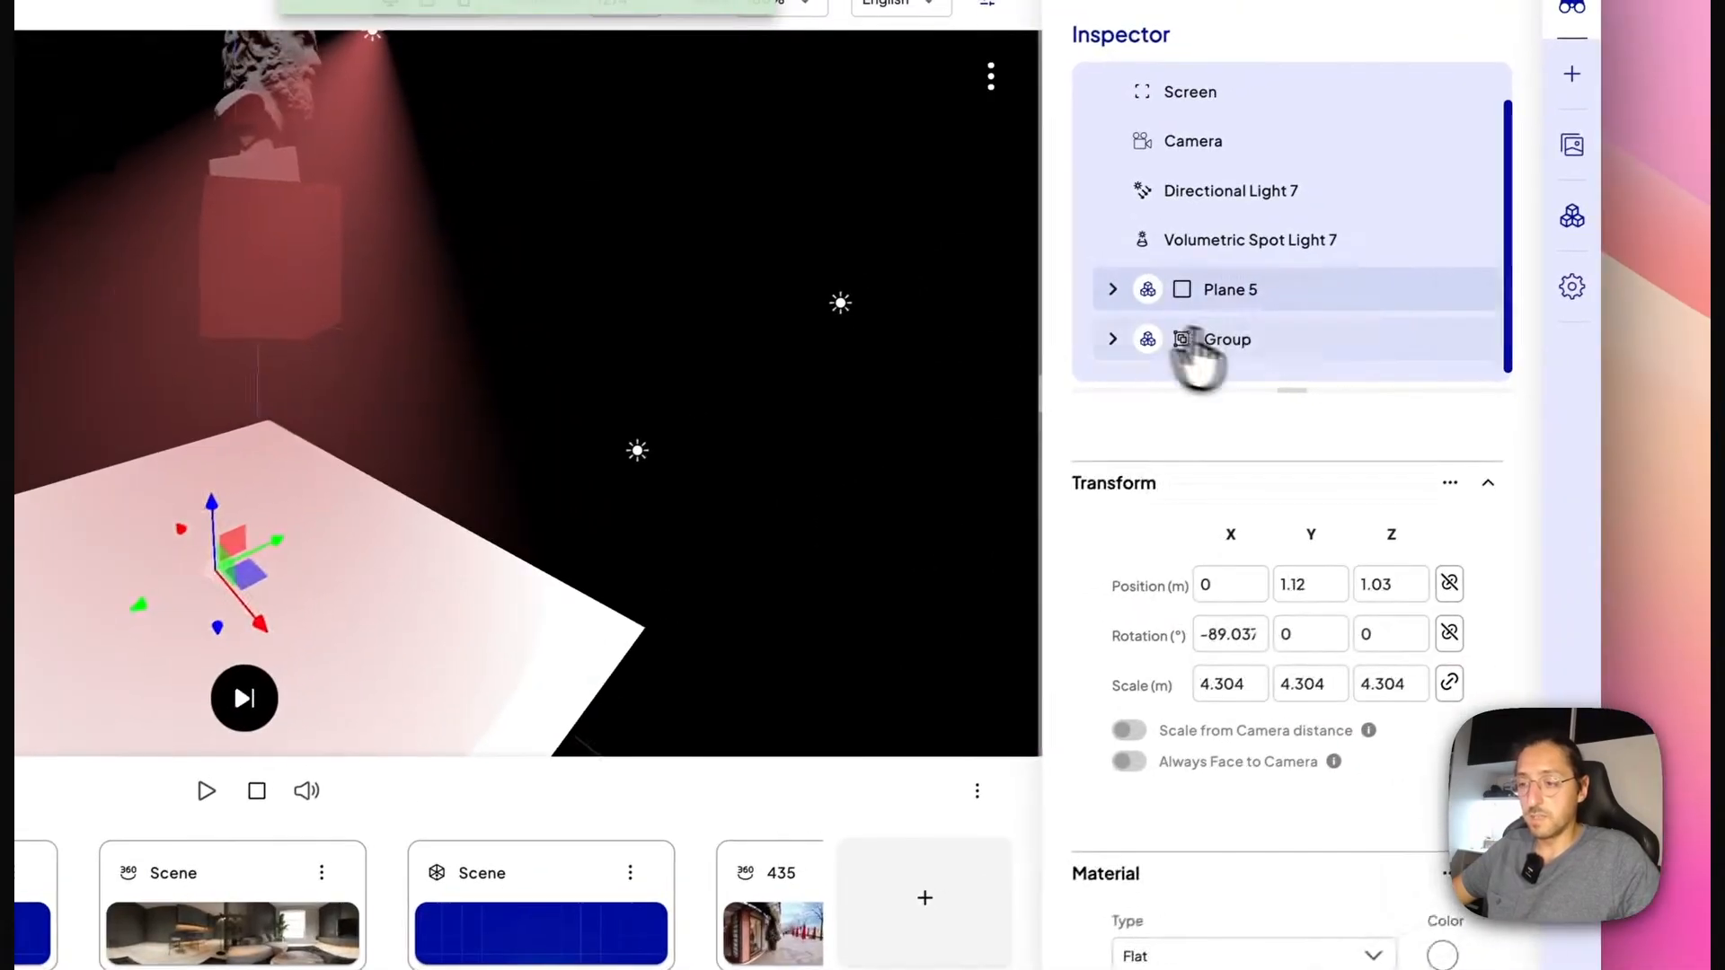
# Revert all prefab overrides on the Group entity of the 3D statue prefab and confirm.
pyautogui.click(1317, 308)
pyautogui.rightClick(1240, 338)
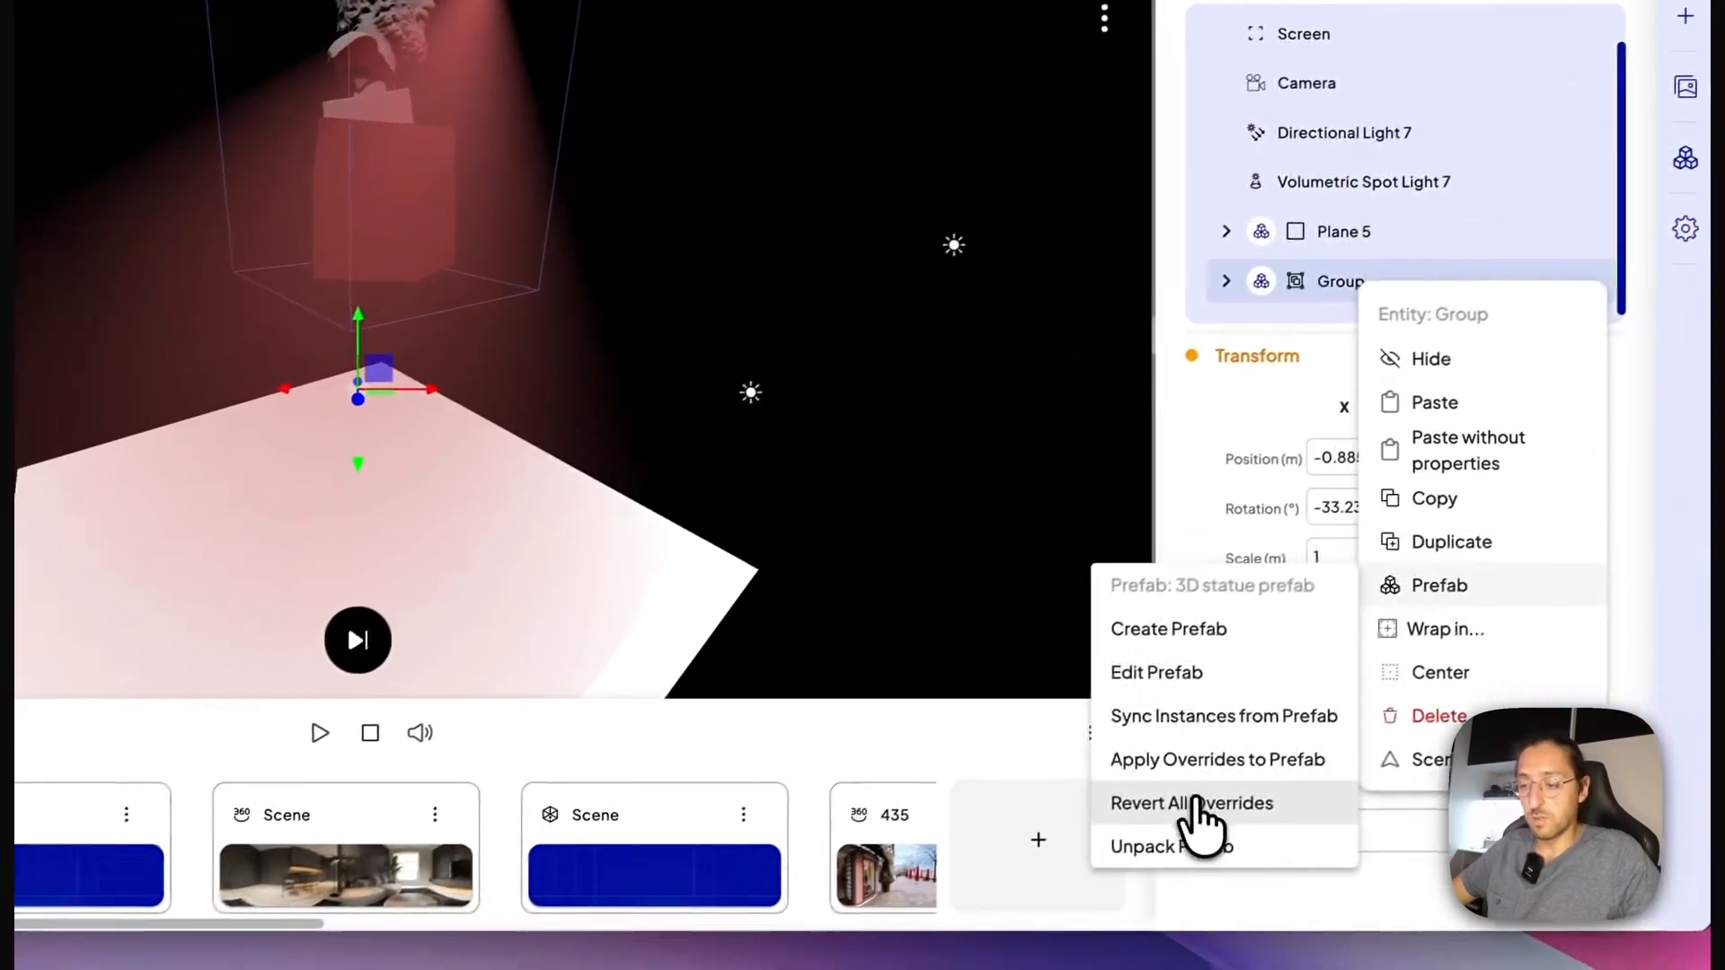
pyautogui.click(1197, 802)
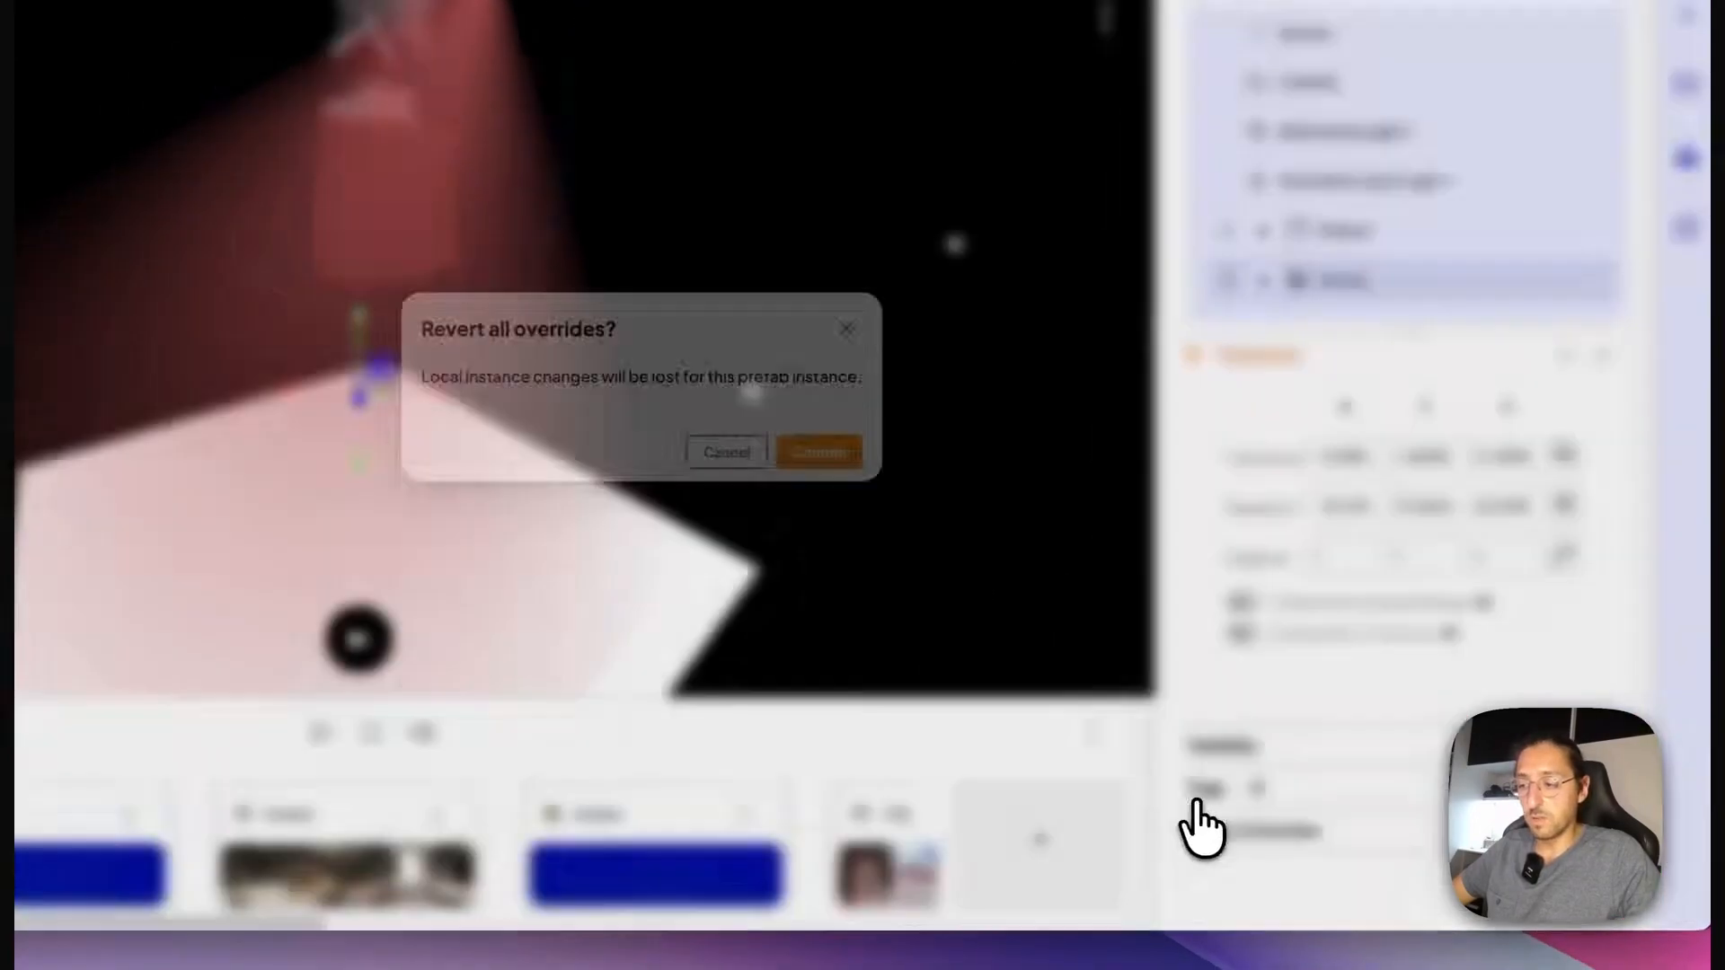
pyautogui.click(863, 494)
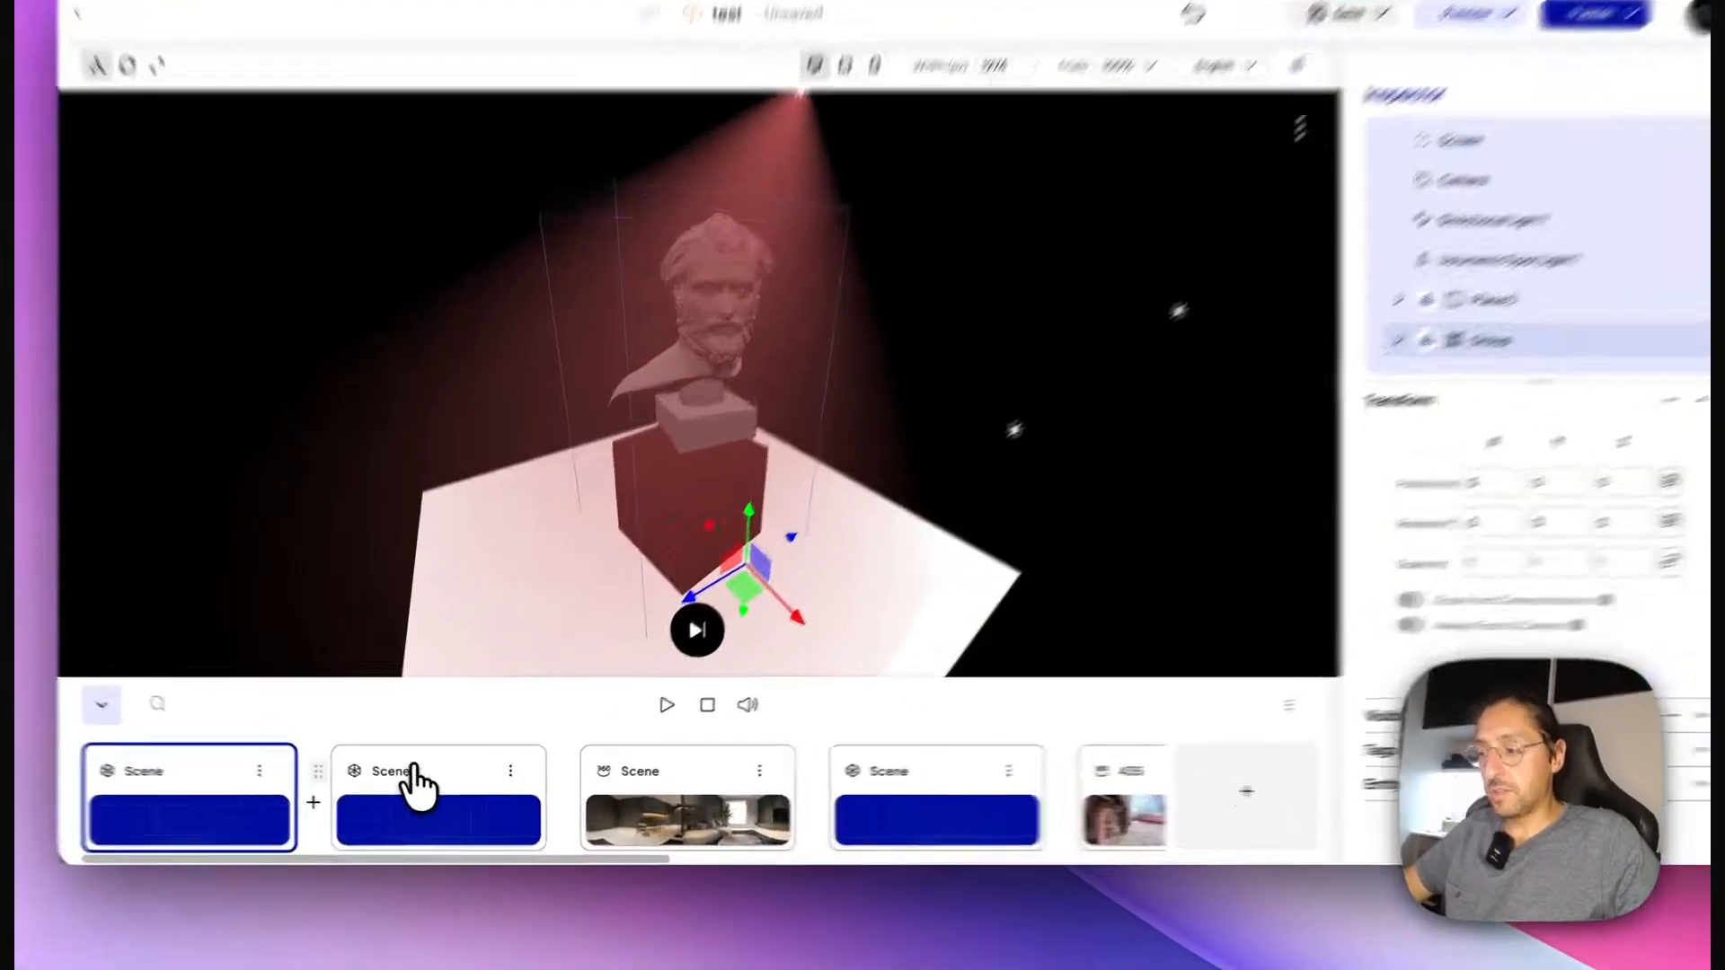
# Open the second scene and place the 3D statue prefab from the workspace's default folder into the room.
pyautogui.click(415, 783)
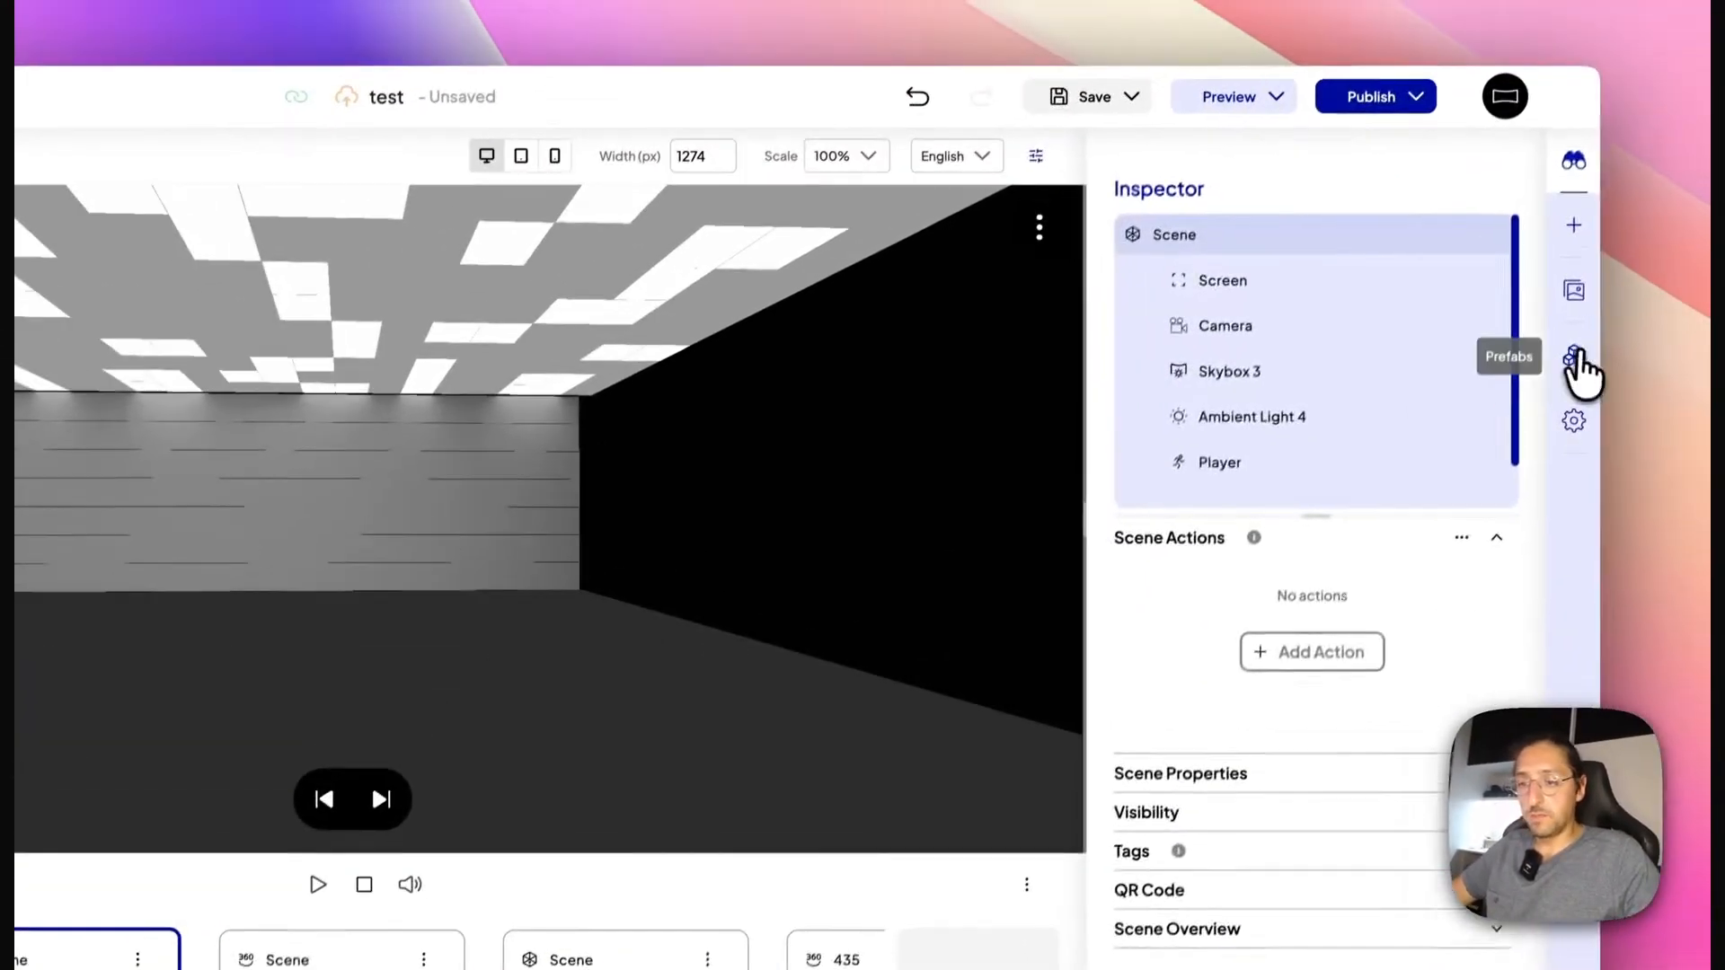
pyautogui.click(1576, 363)
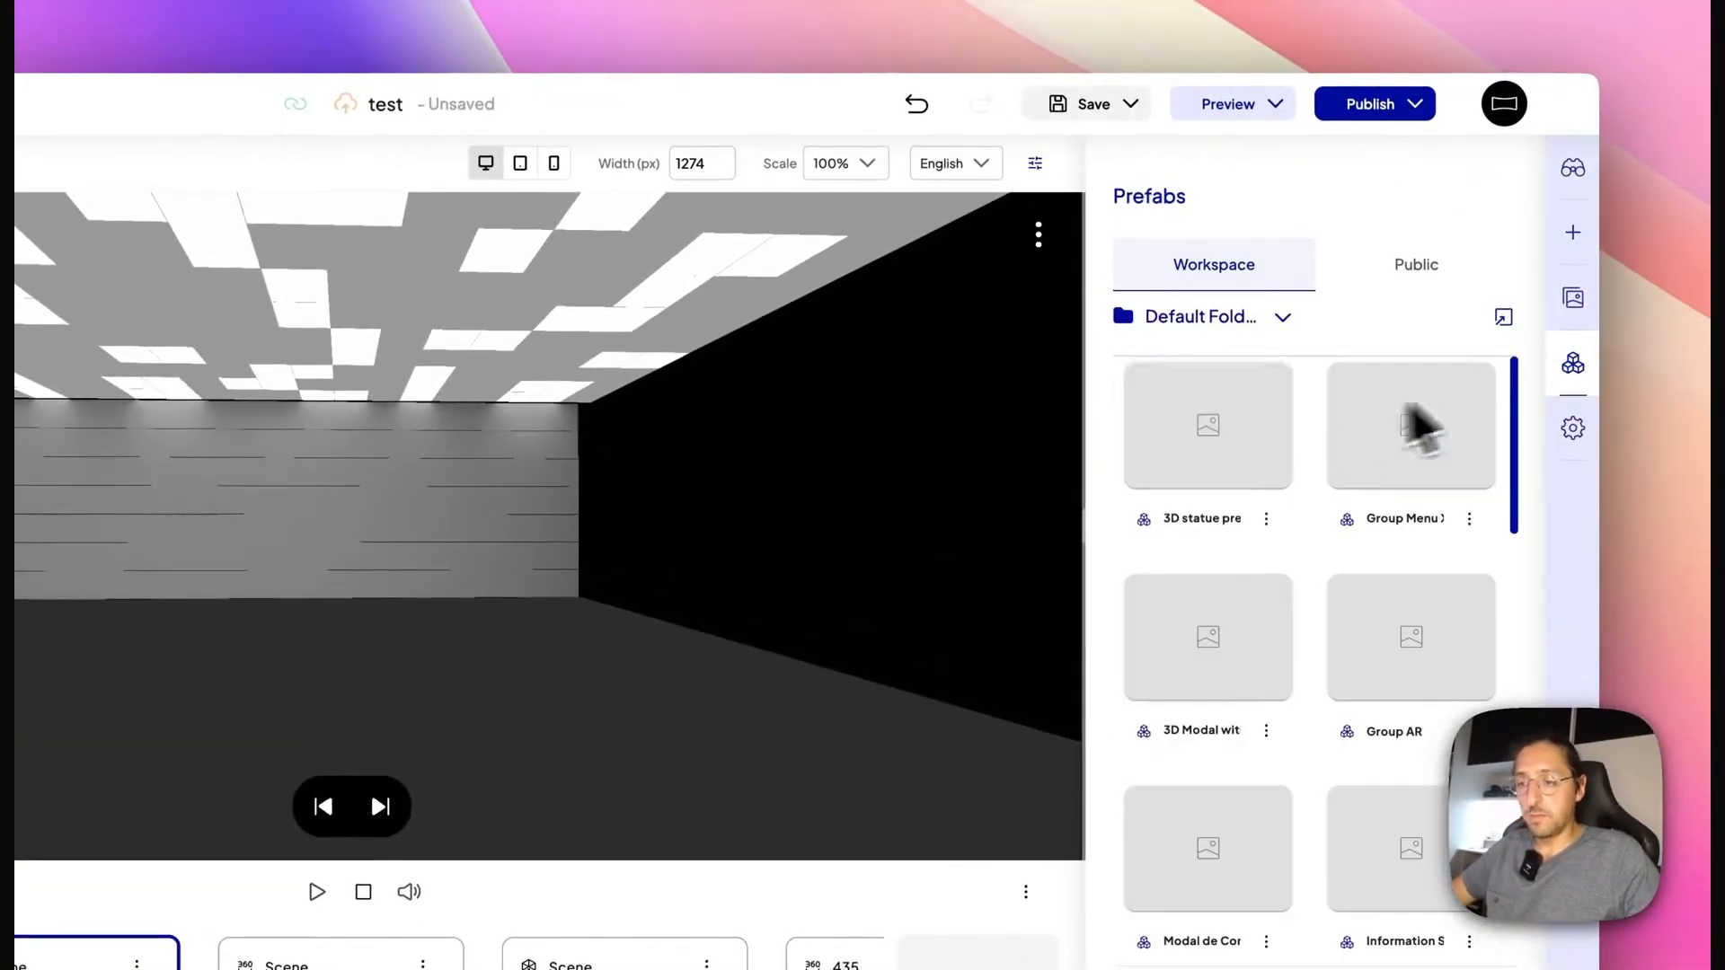
pyautogui.moveTo(1252, 467); pyautogui.dragTo(511, 580)
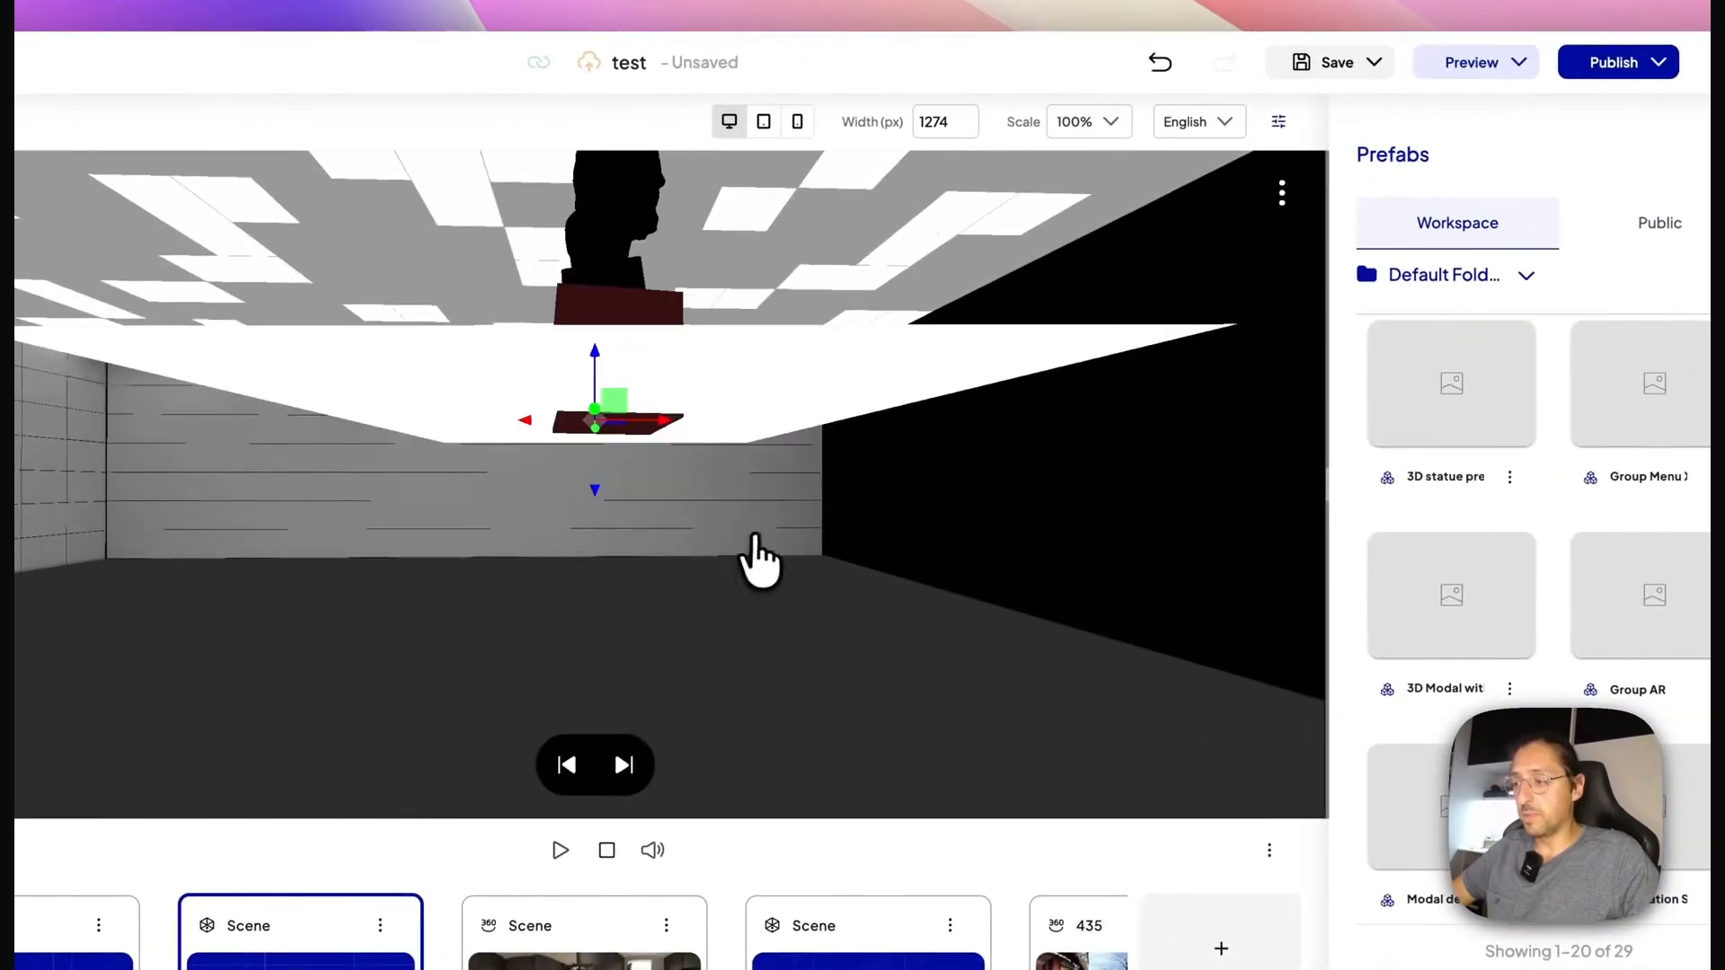
# Lower the placed 3D statue prefab along its vertical axis to the room's floor.
pyautogui.moveTo(724, 547); pyautogui.dragTo(690, 537)
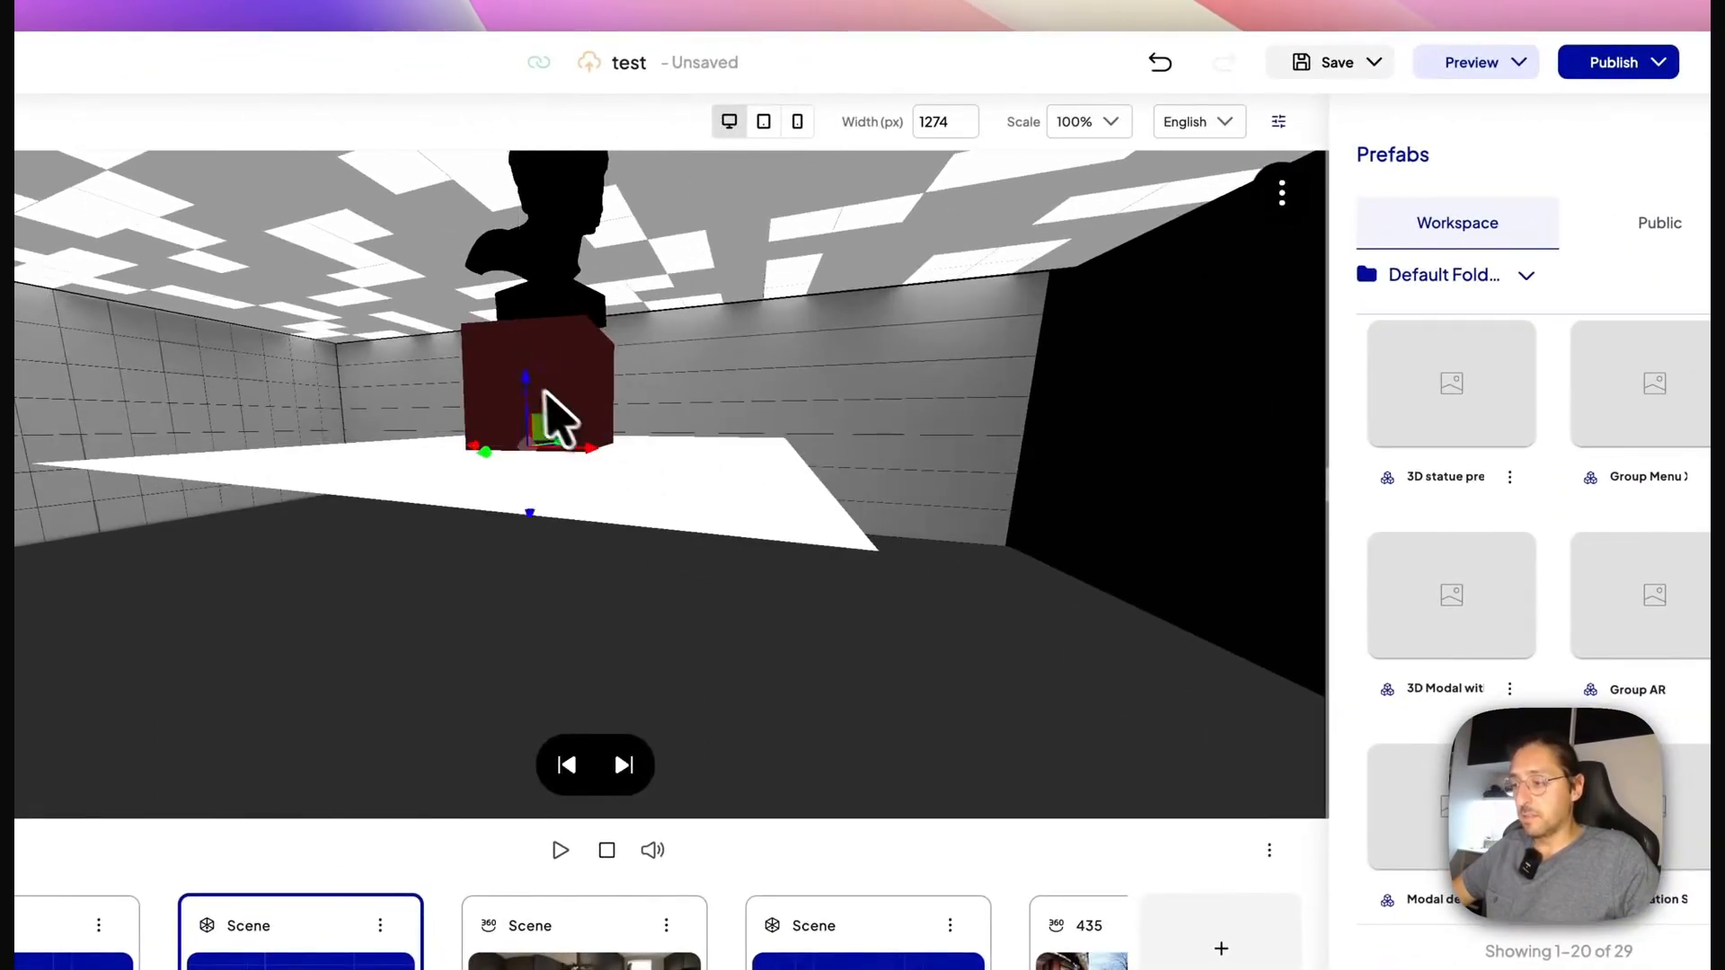
pyautogui.moveTo(528, 416); pyautogui.dragTo(526, 555)
pyautogui.moveTo(677, 503); pyautogui.dragTo(873, 364)
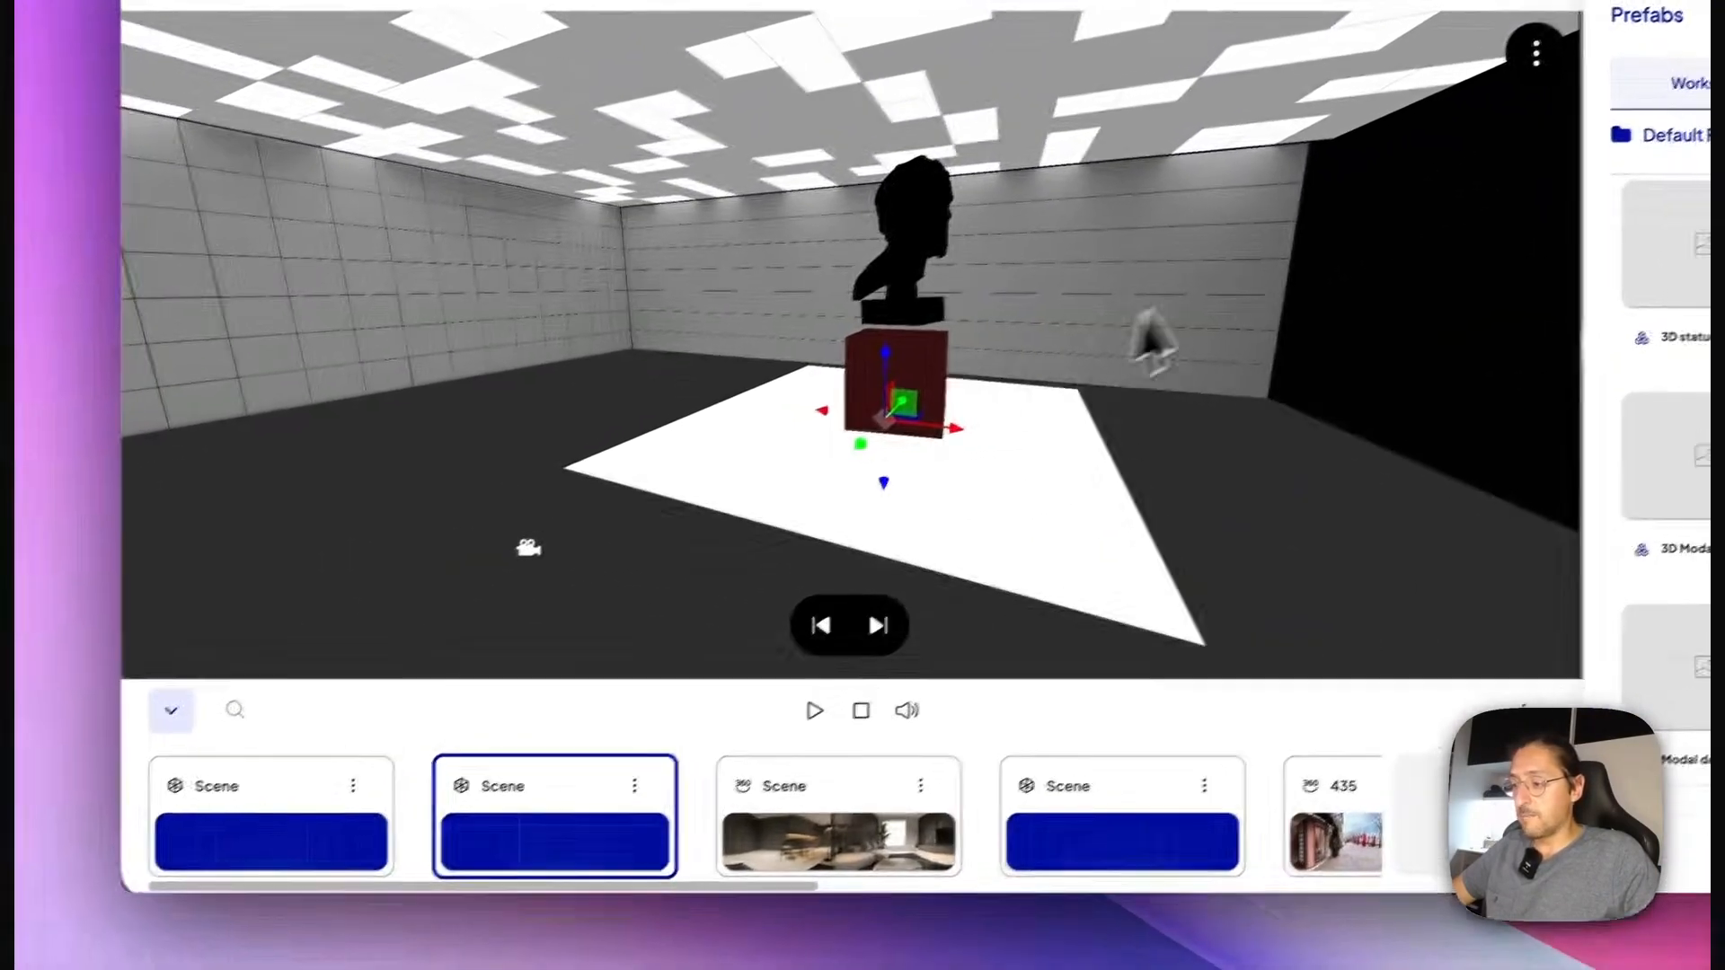
pyautogui.moveTo(939, 387); pyautogui.dragTo(893, 376)
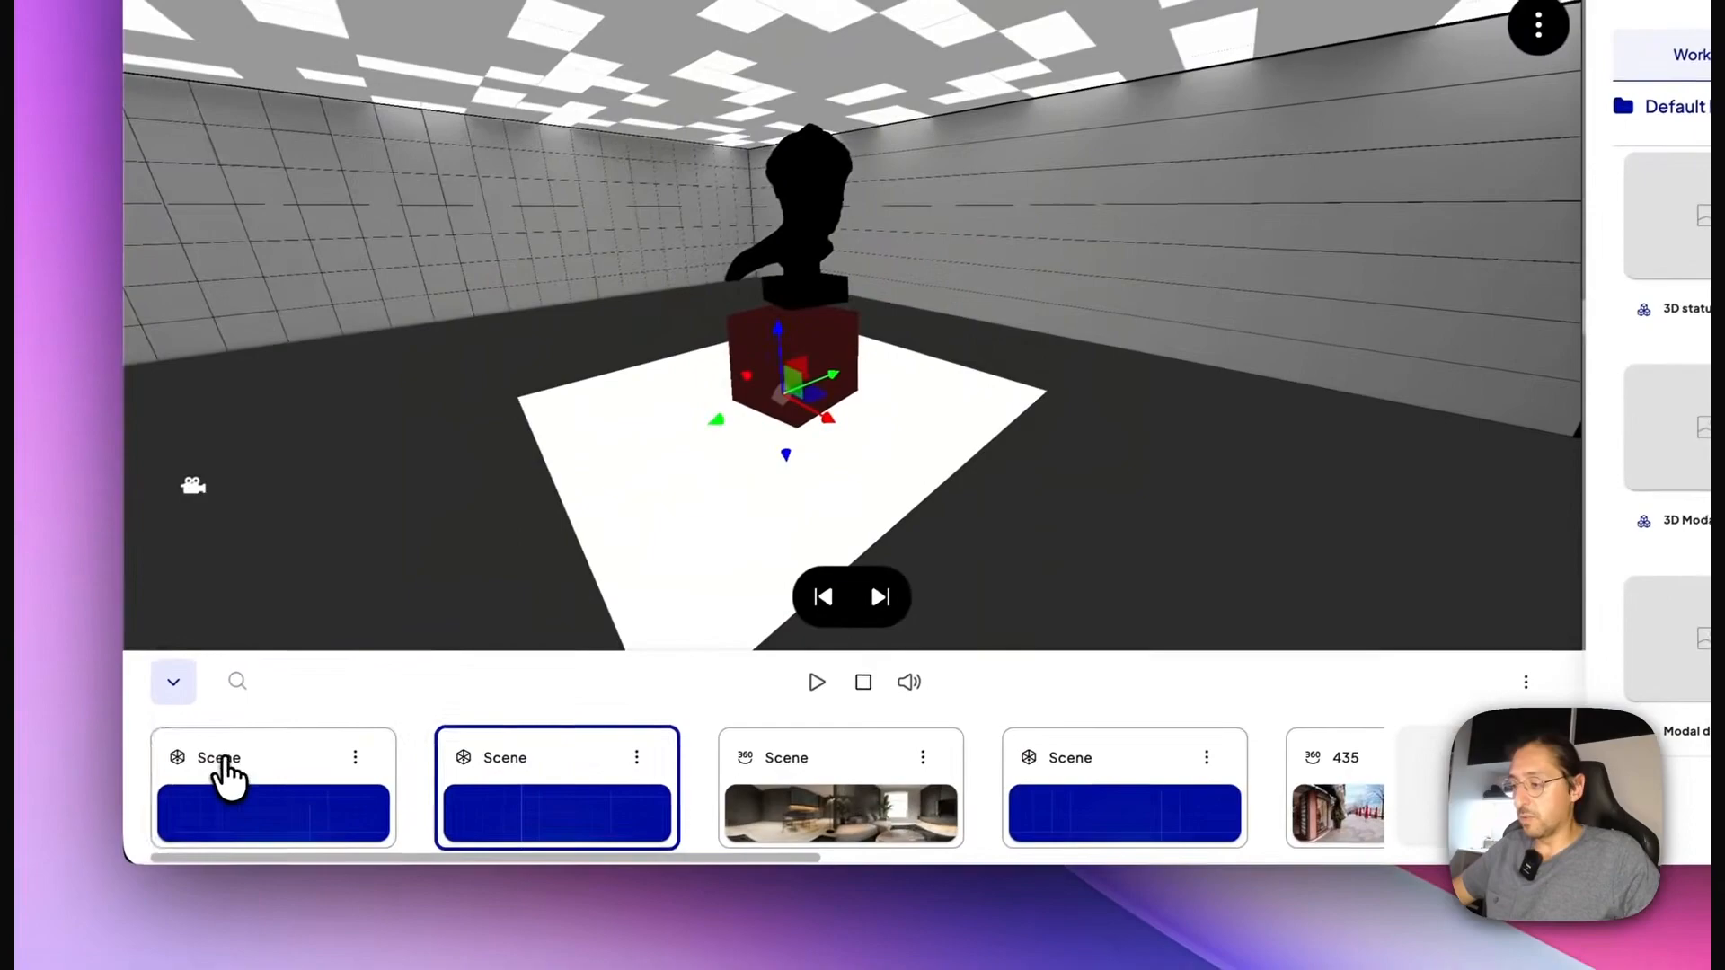
# Switch between the first and second scenes to compare their 3D statue prefab instances, ending in the first scene.
pyautogui.click(85, 869)
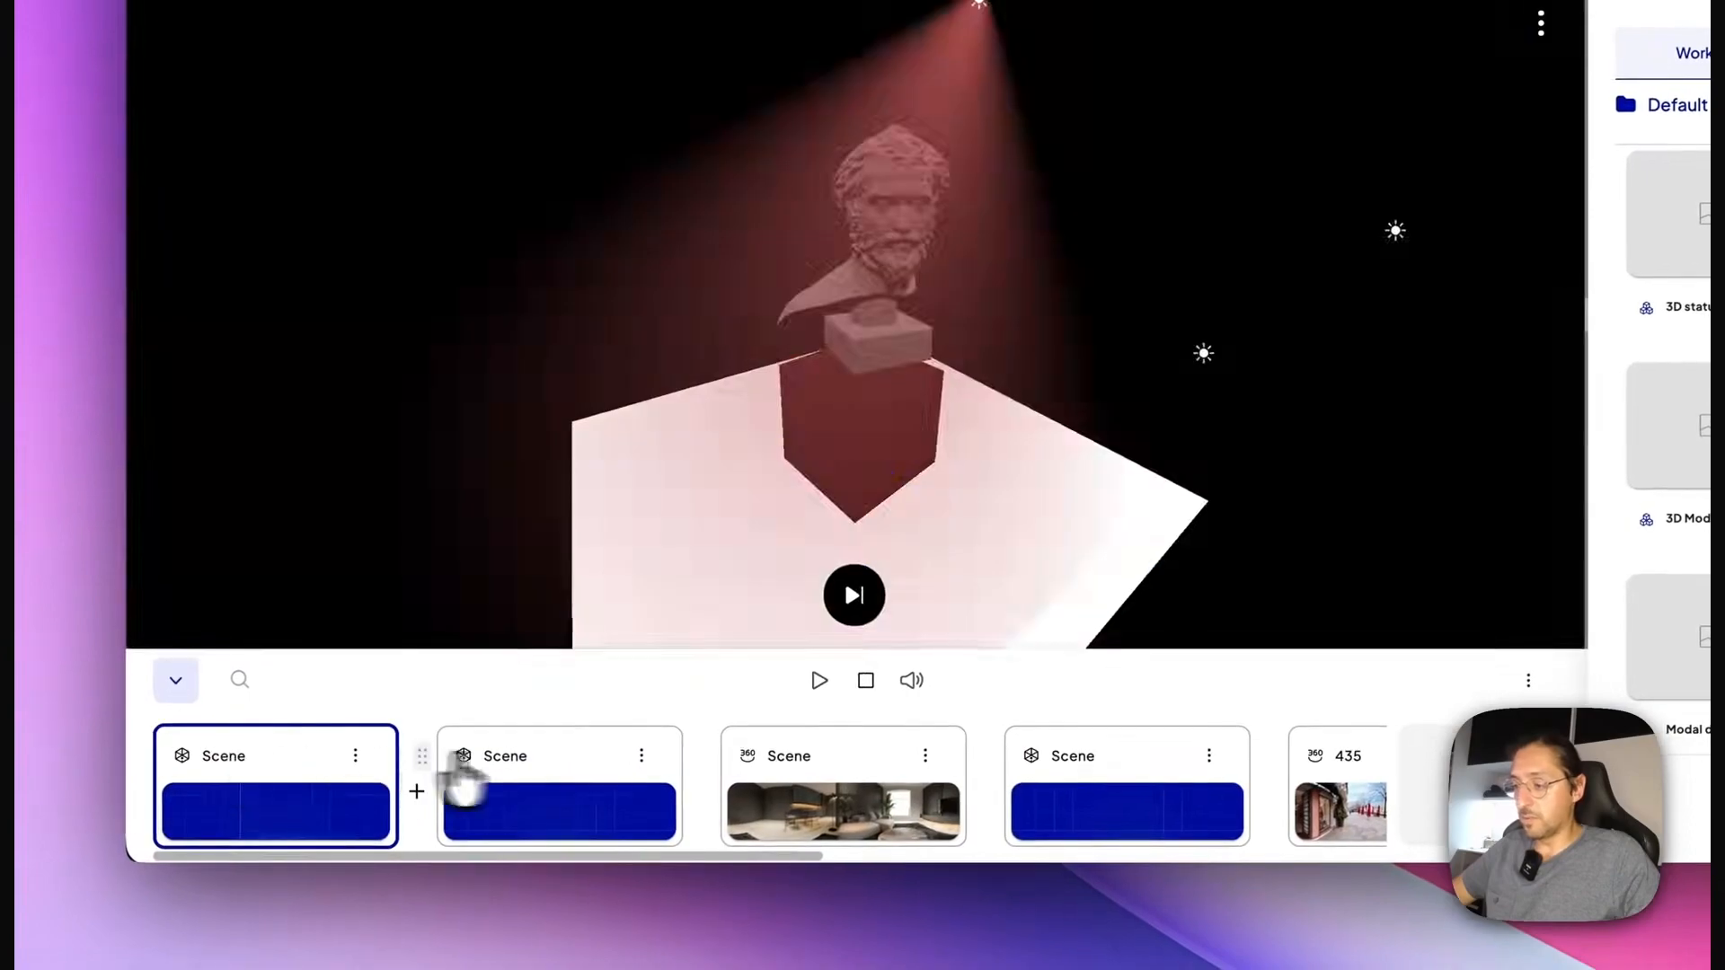
pyautogui.click(407, 872)
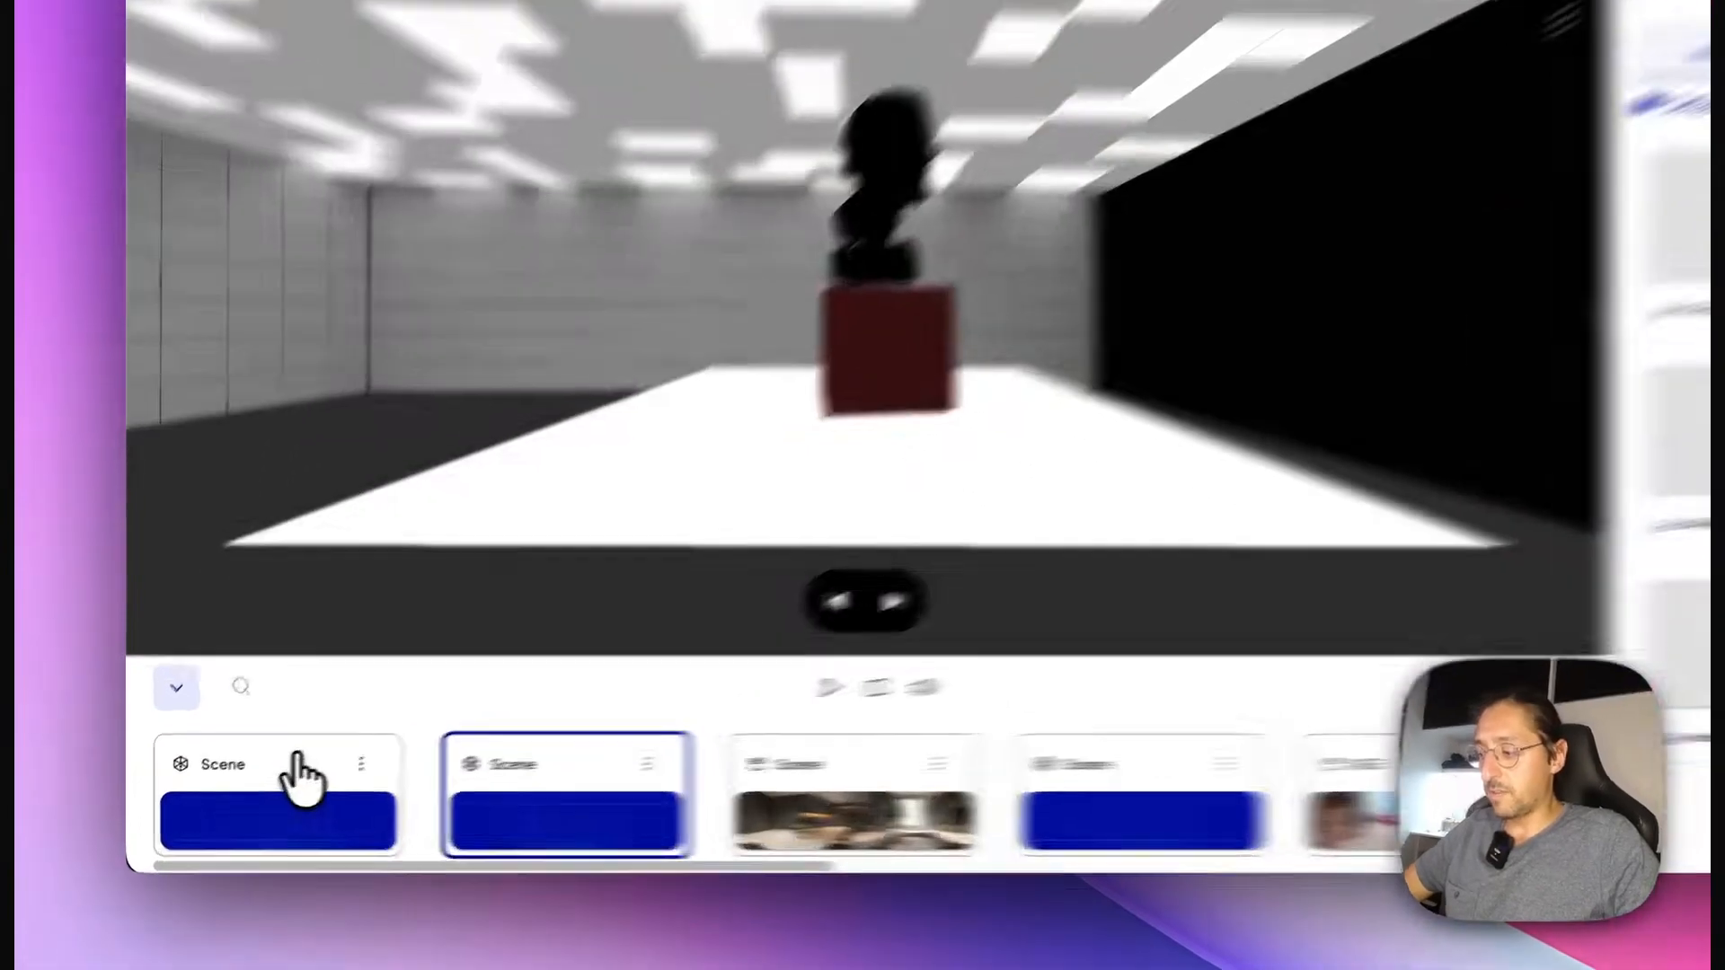
pyautogui.click(278, 804)
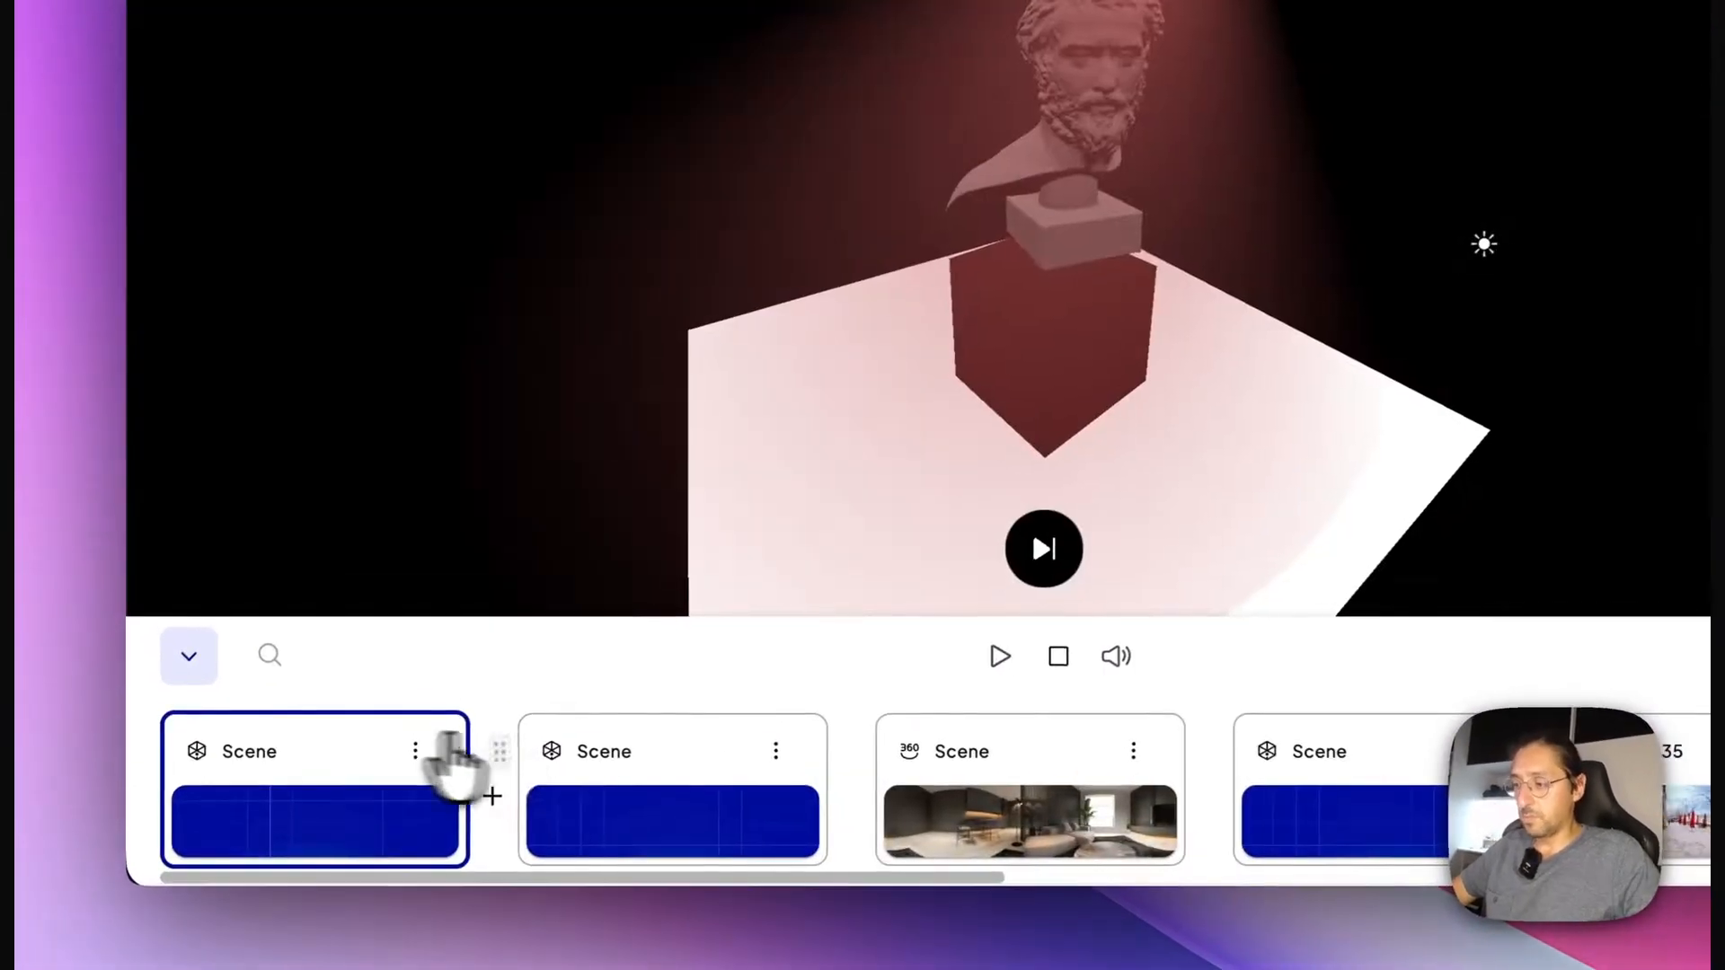
pyautogui.click(449, 792)
pyautogui.click(340, 790)
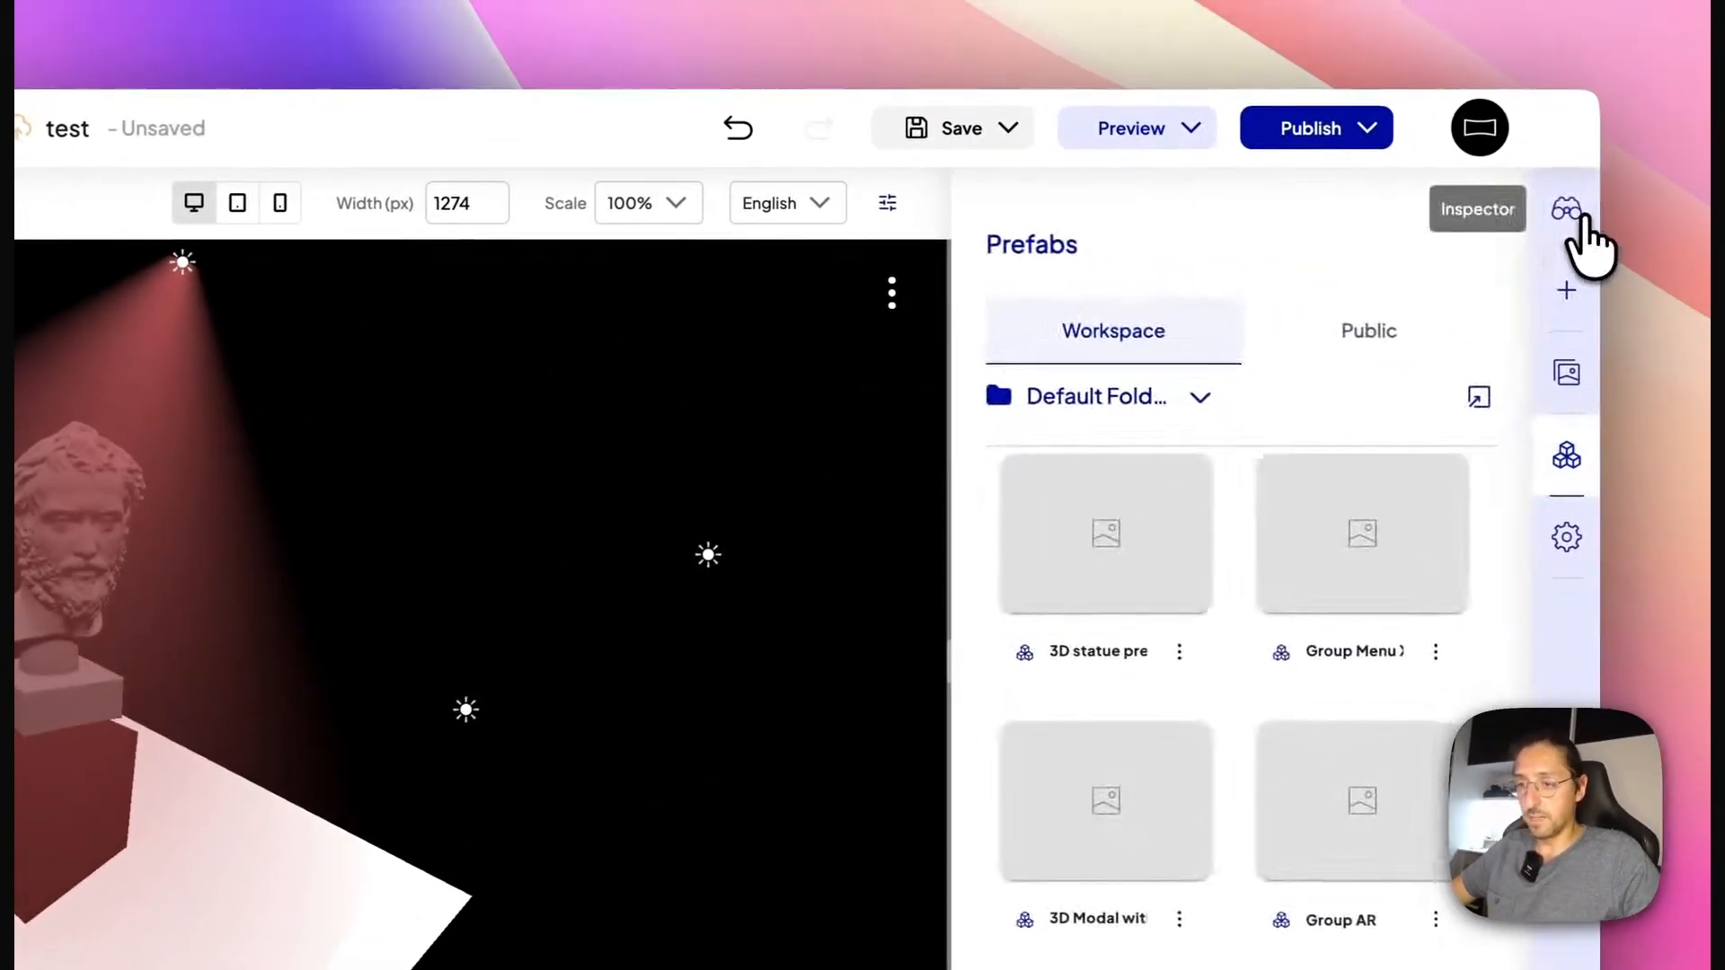
# Look over the first scene's entities and the options offered for the 3D statue prefab in the workspace library.
pyautogui.click(1566, 208)
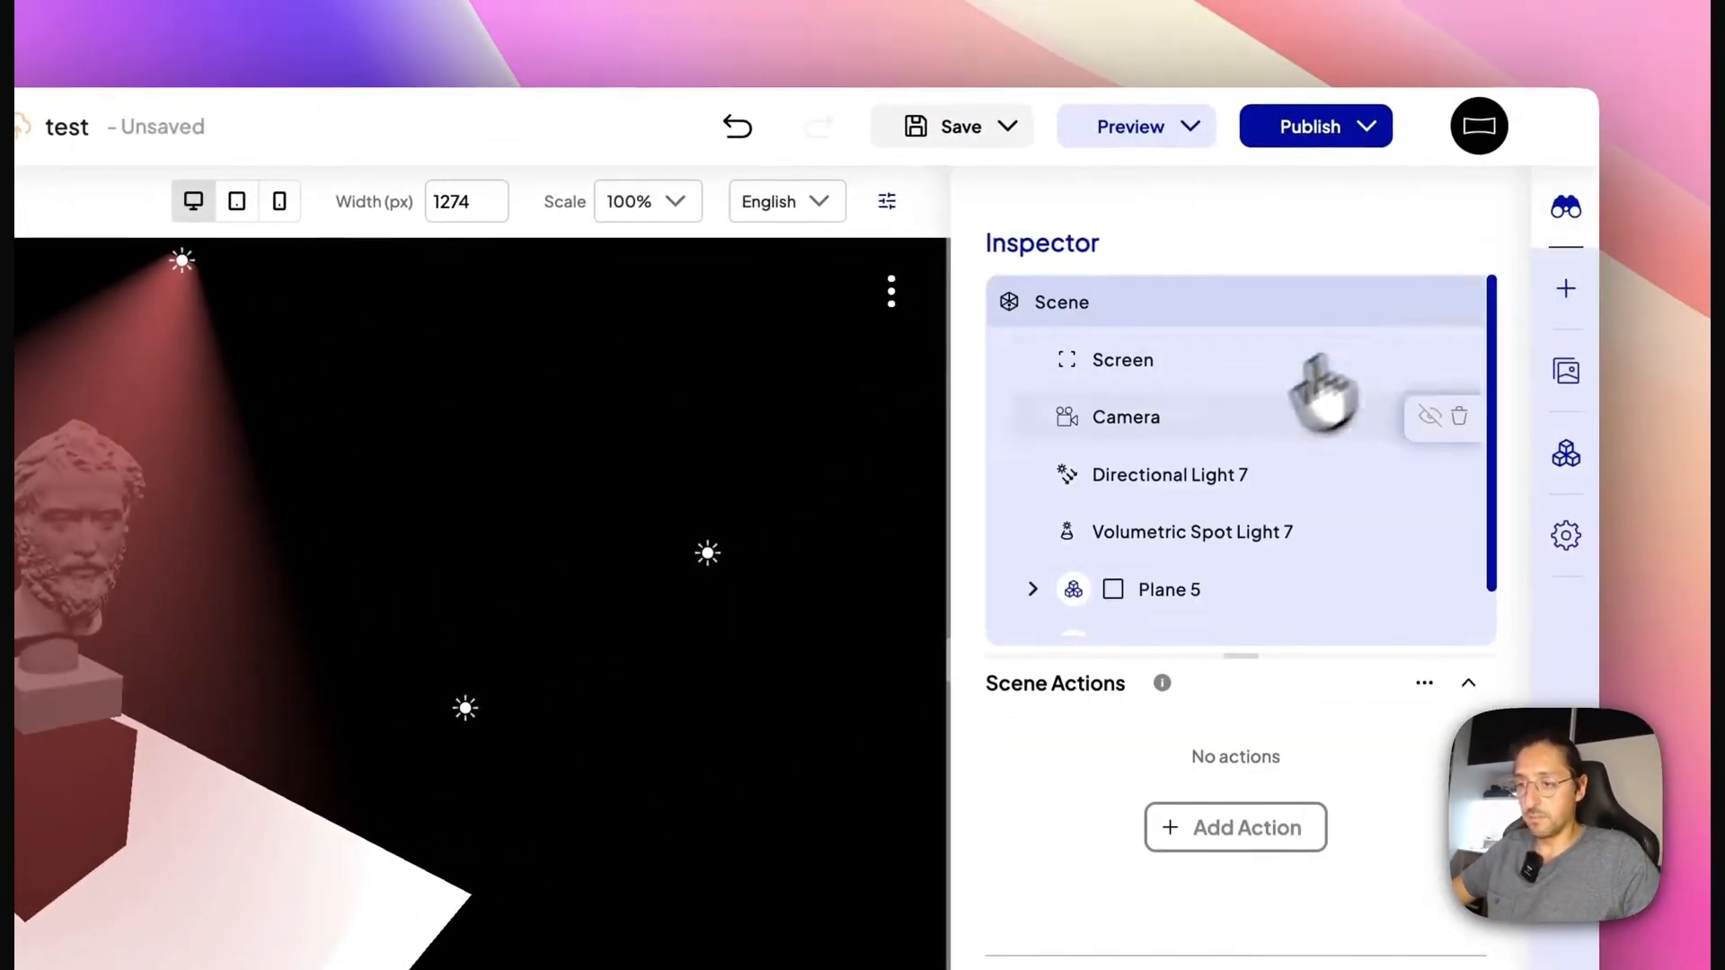
pyautogui.scroll(-1, 1117, 616)
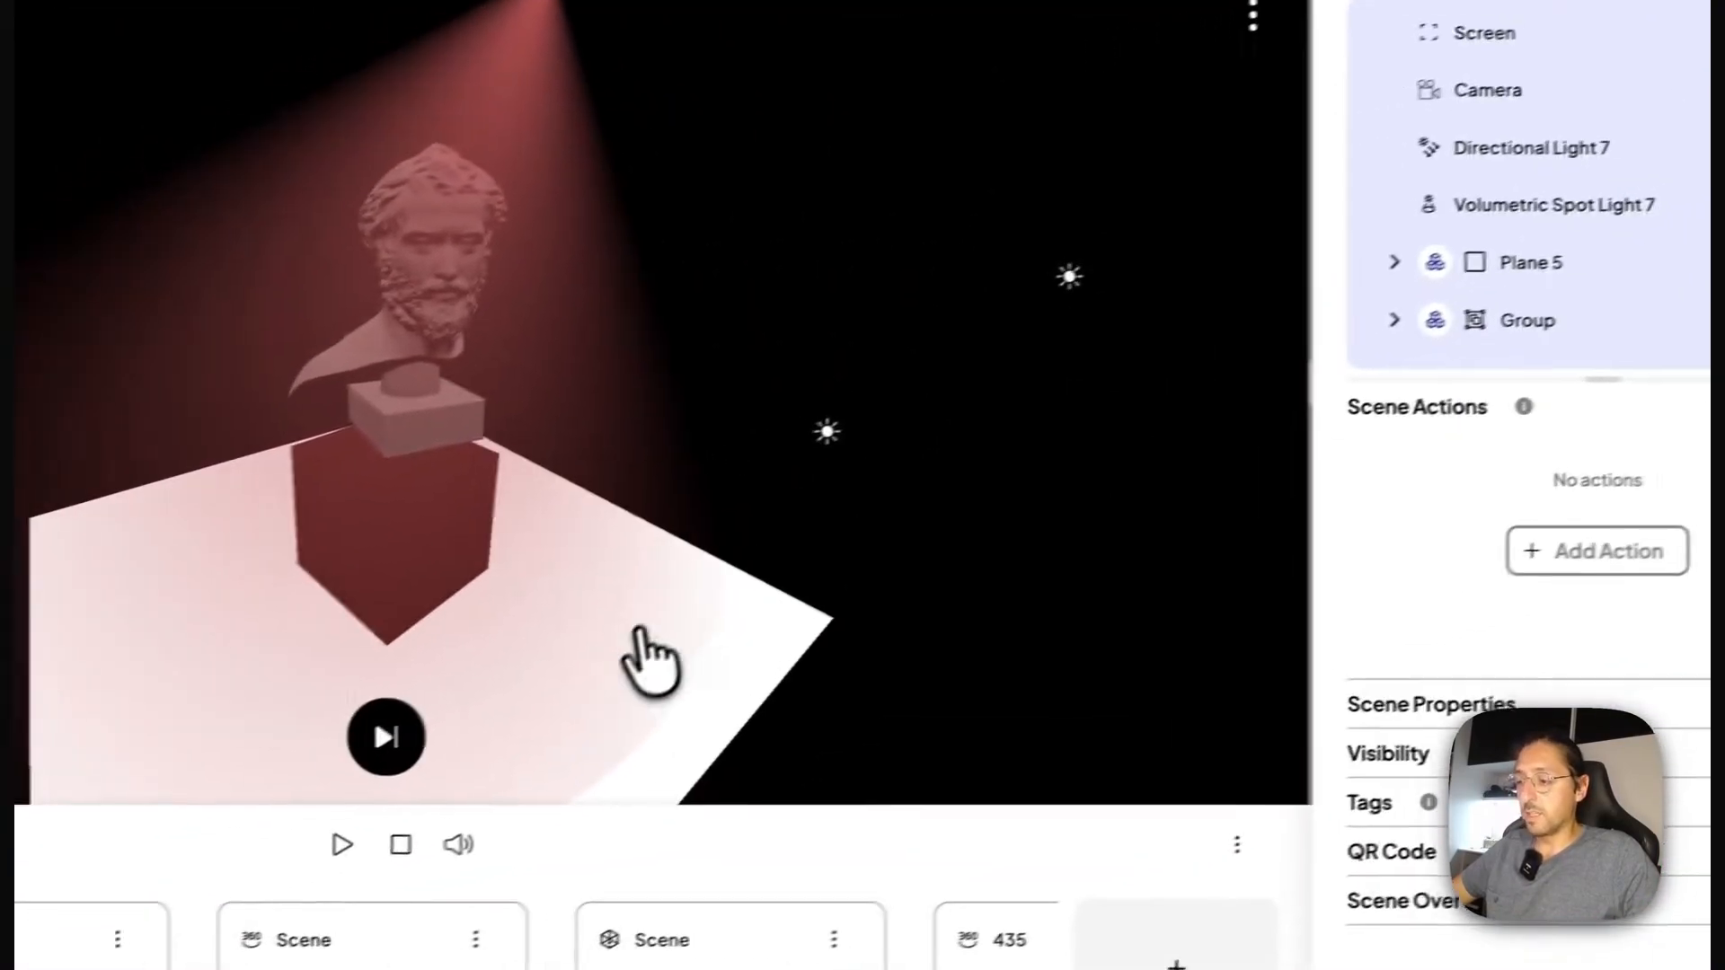
pyautogui.scroll(-5, 534, 567)
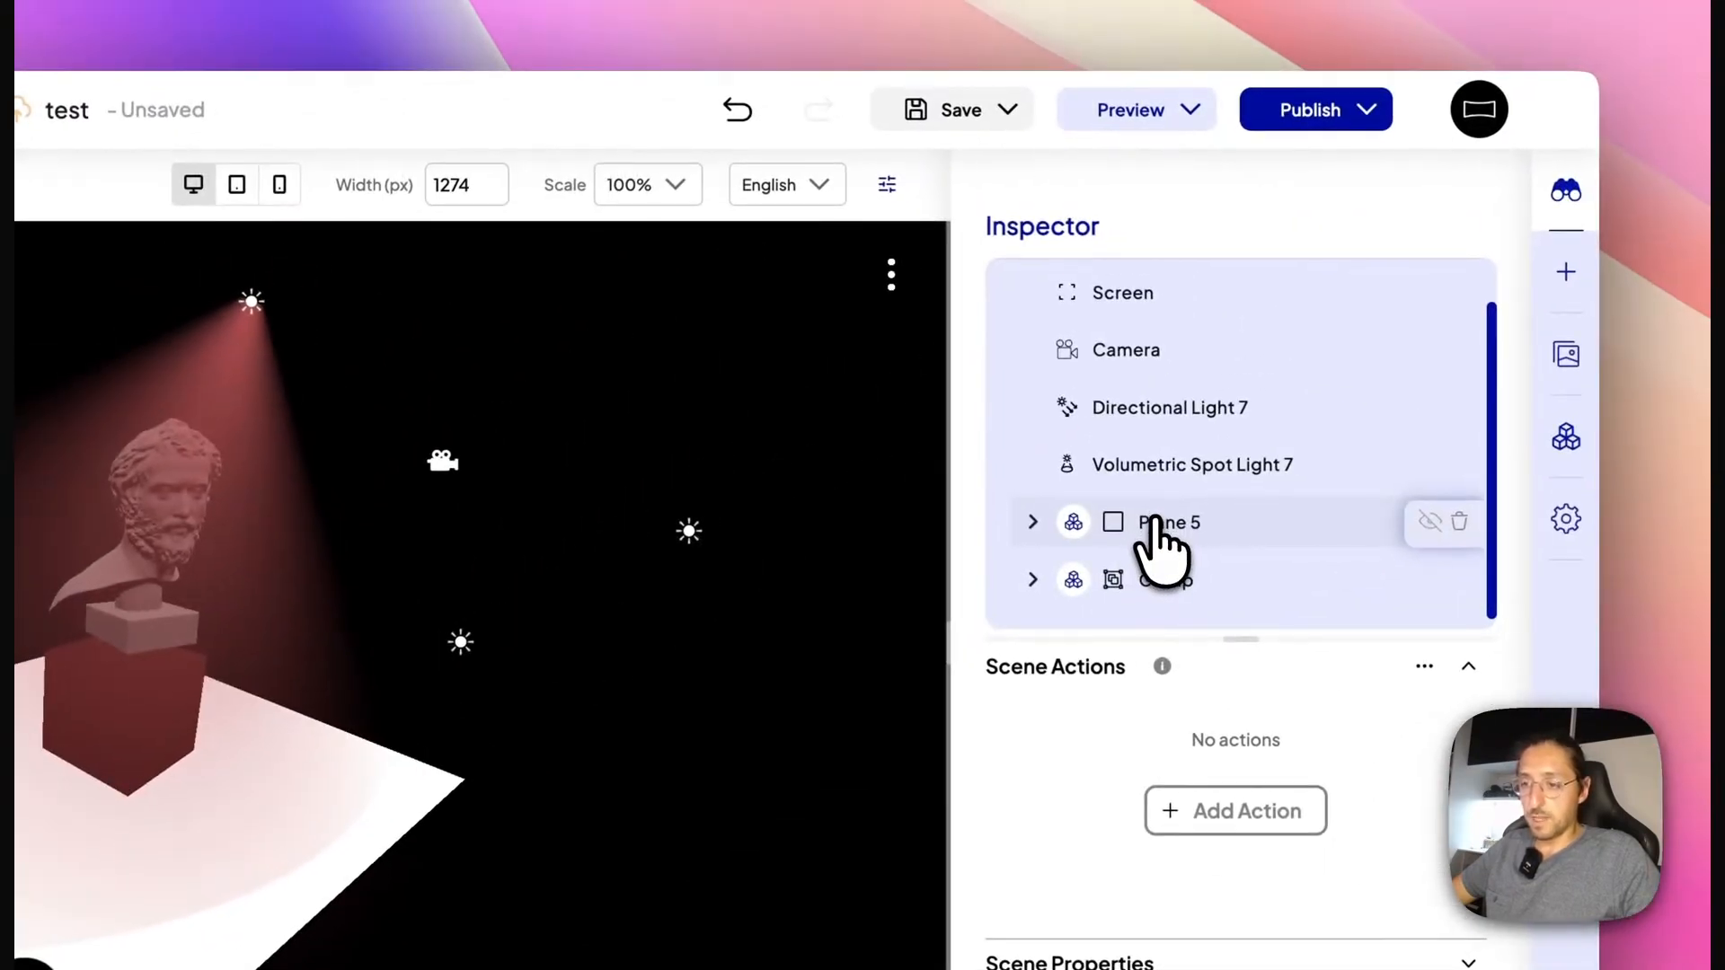
pyautogui.click(1563, 440)
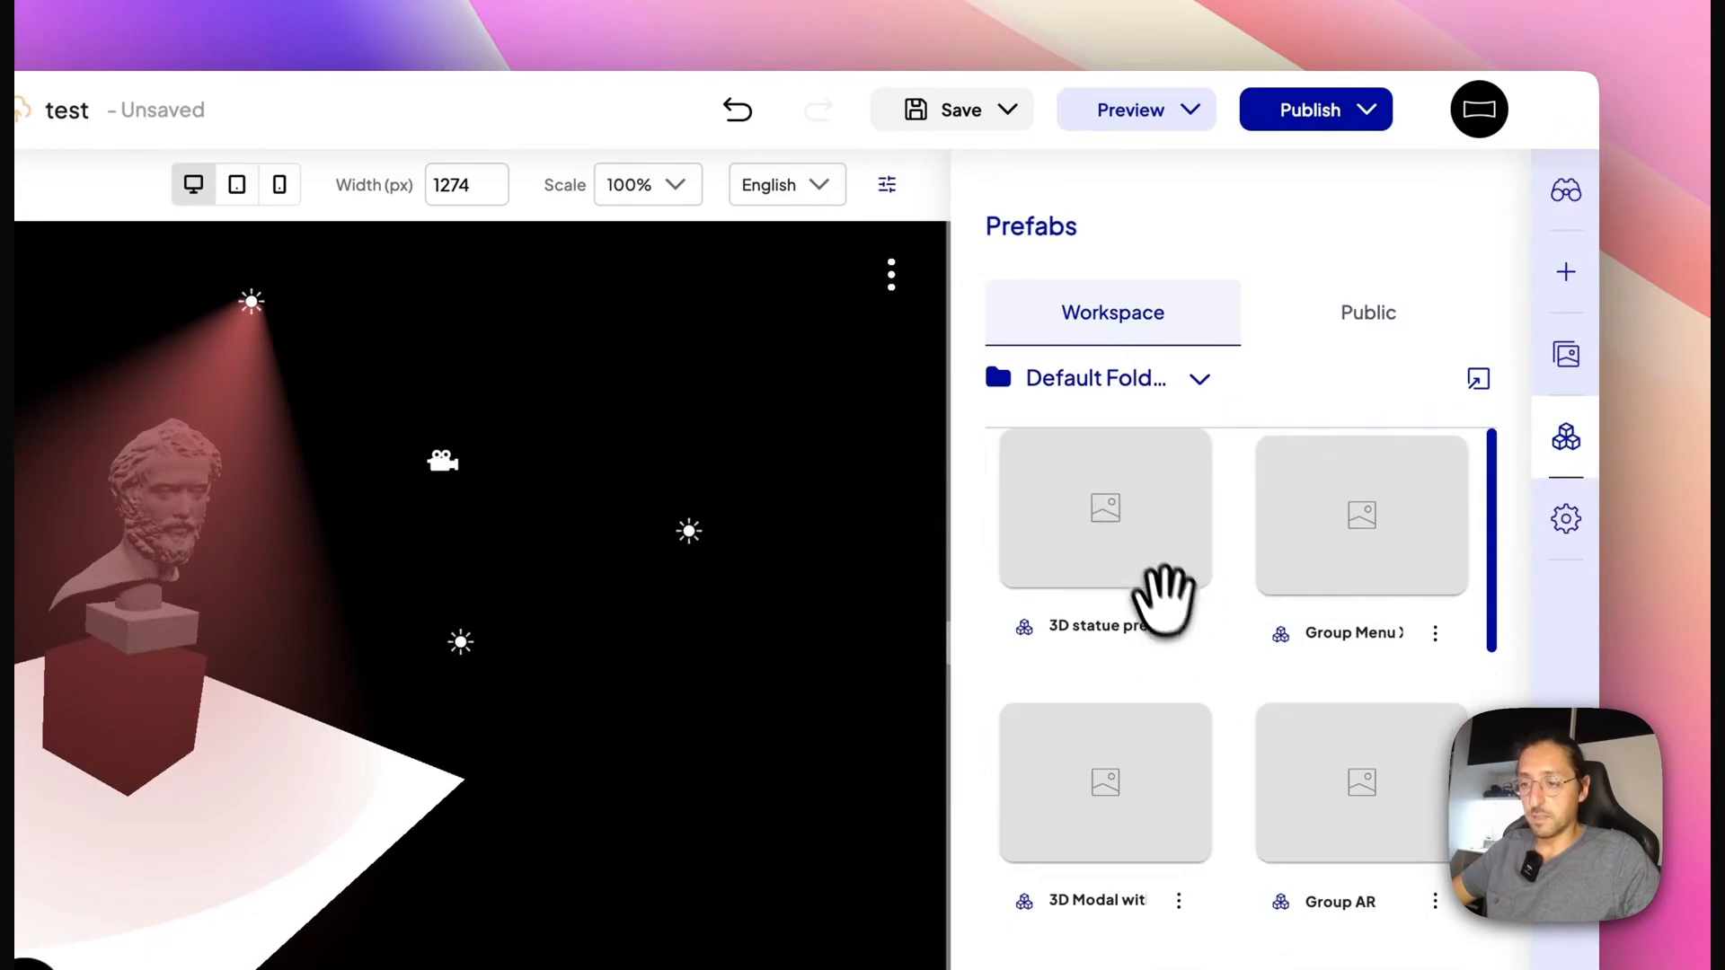
pyautogui.click(1178, 634)
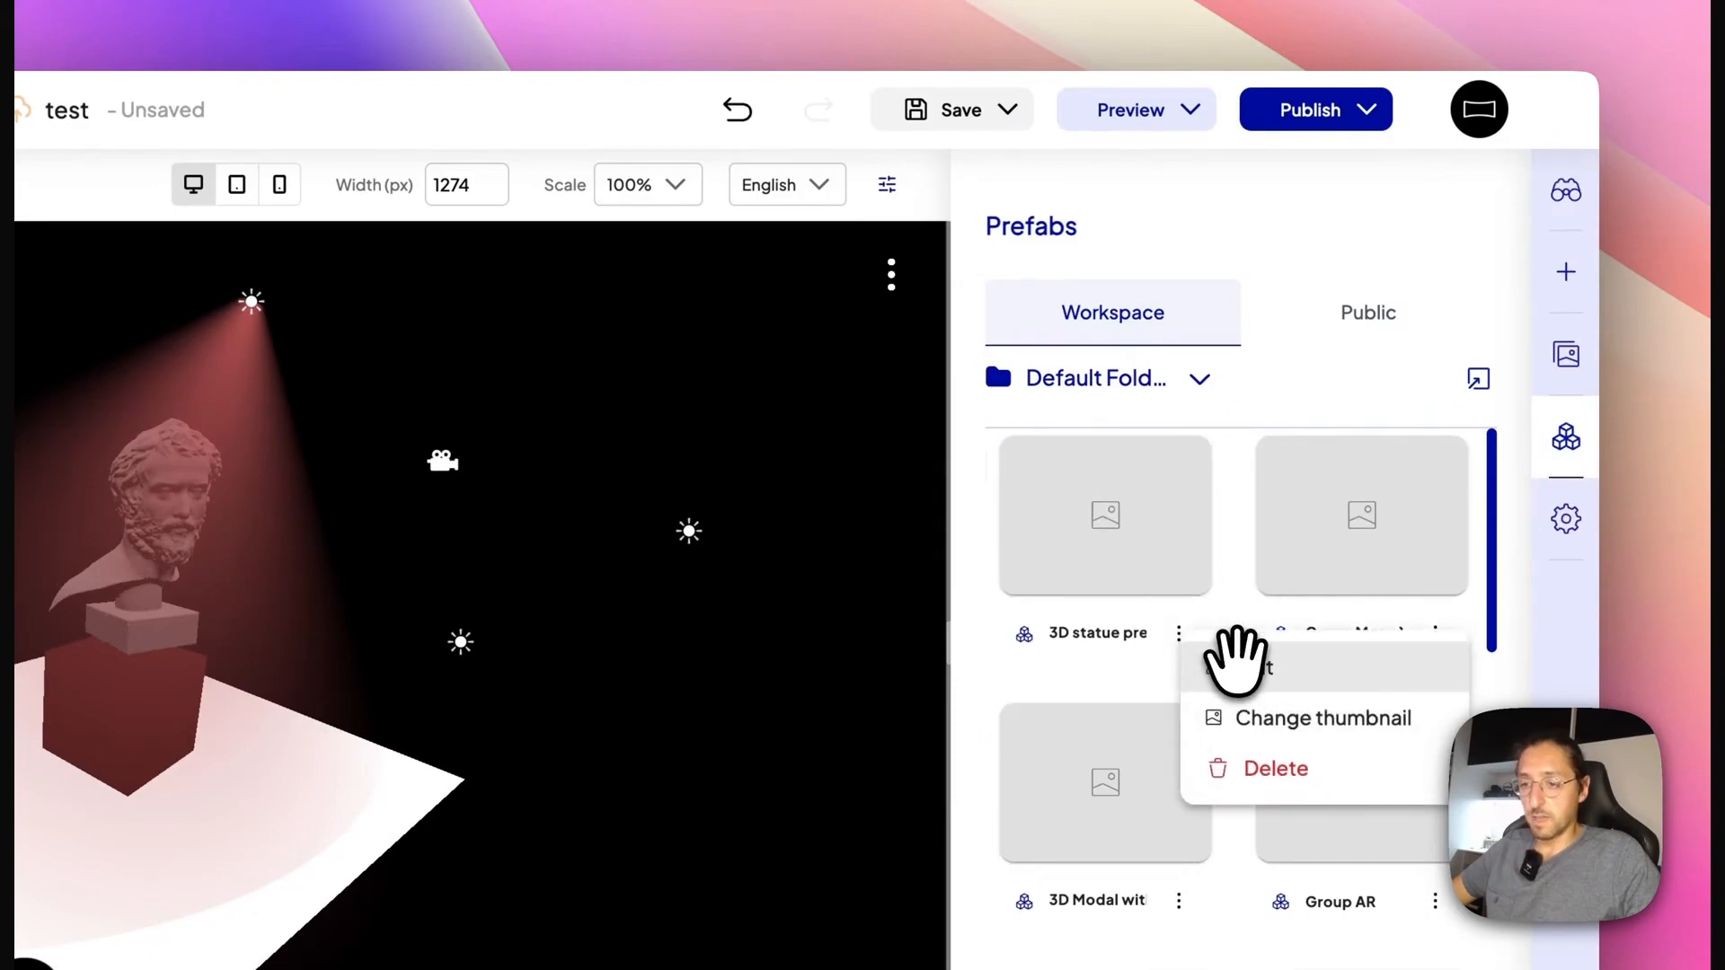
# Examine the Prefab options available for the Plane 5 and Group entities in the scene.
pyautogui.click(1531, 202)
pyautogui.scroll(-1, 1172, 530)
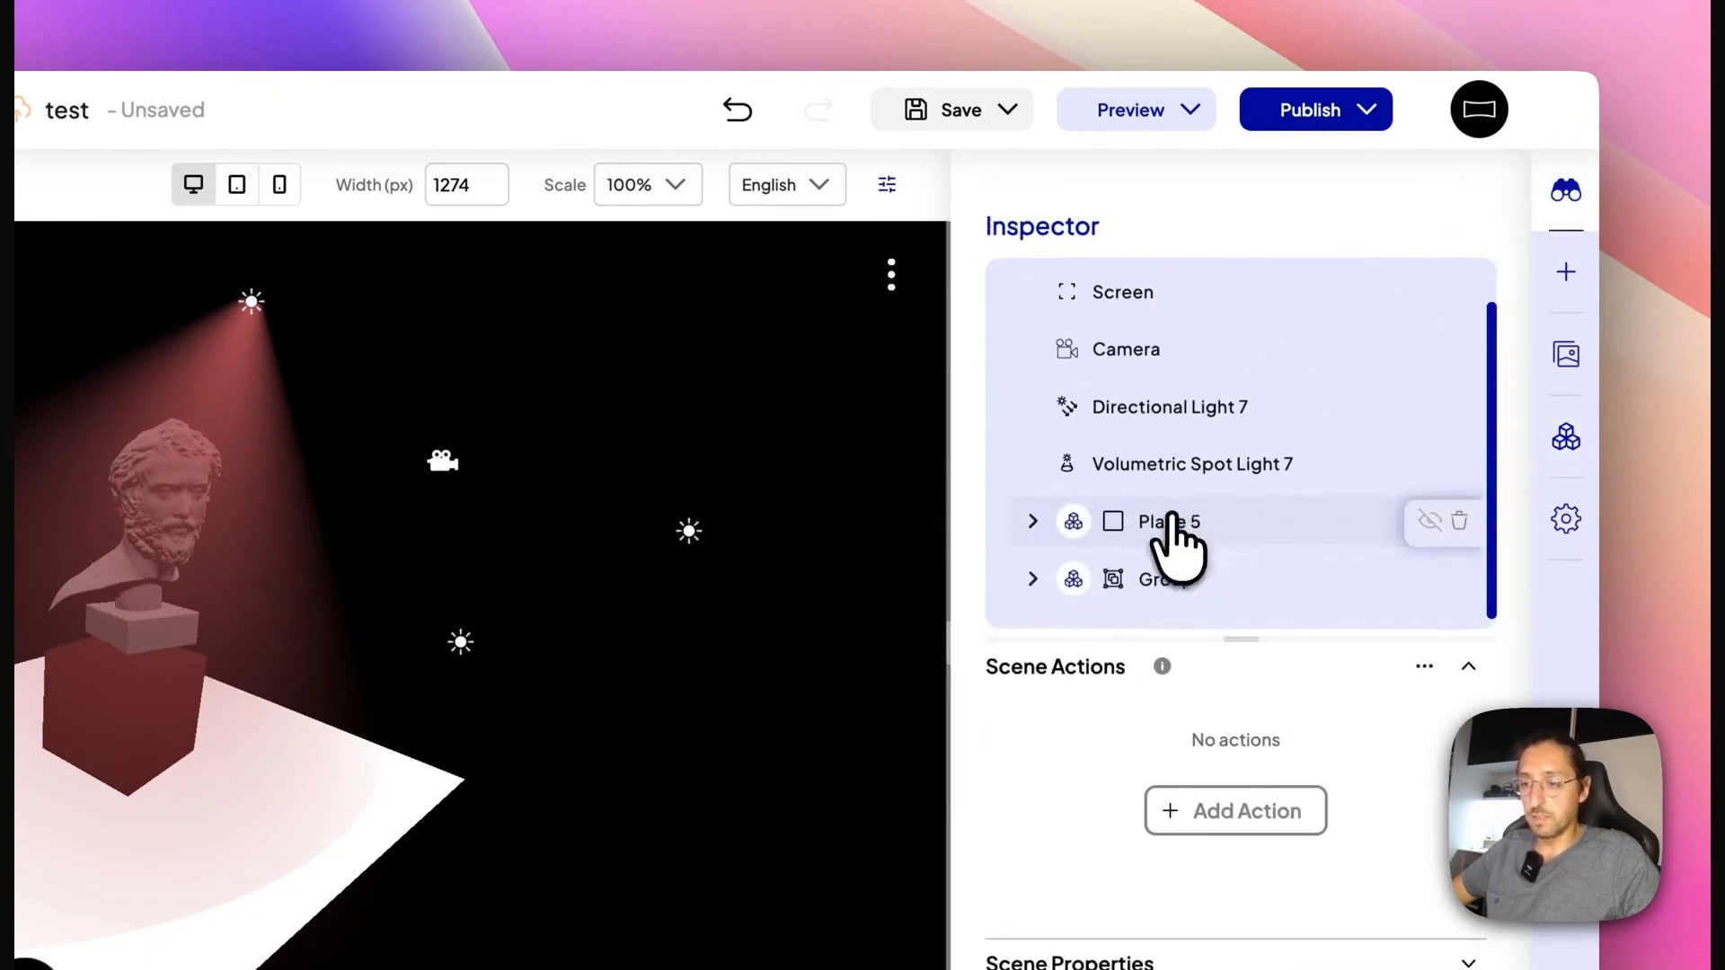
pyautogui.rightClick(1172, 530)
pyautogui.moveTo(1226, 863)
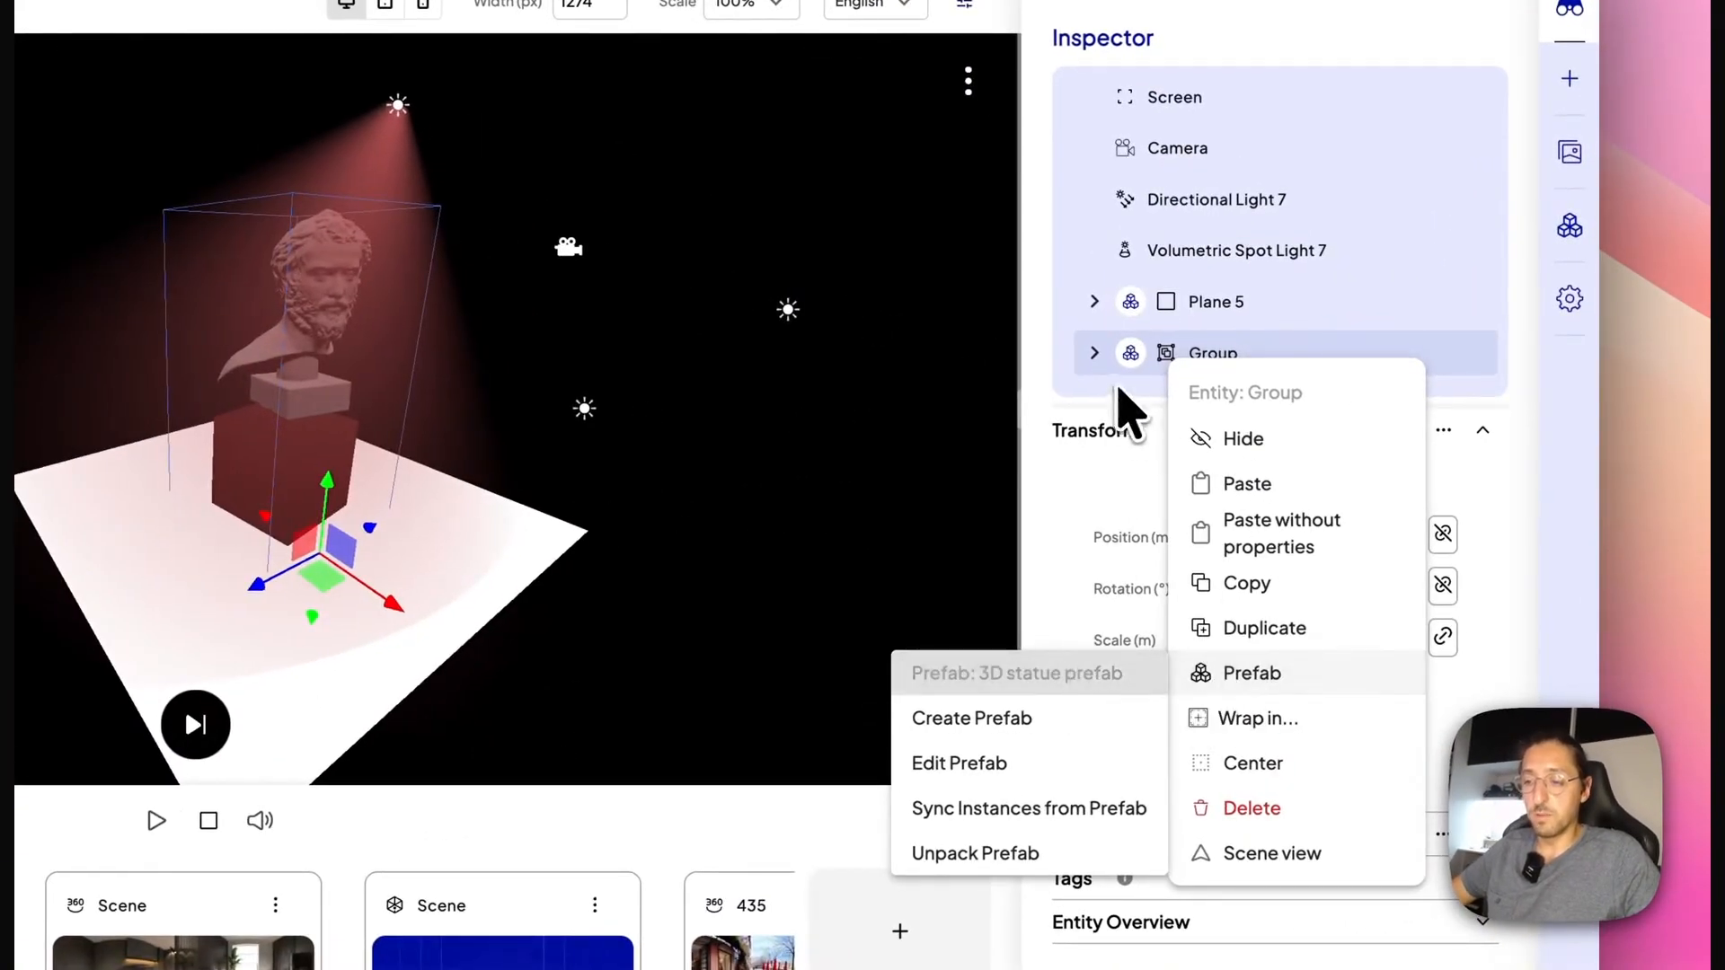
pyautogui.click(1141, 386)
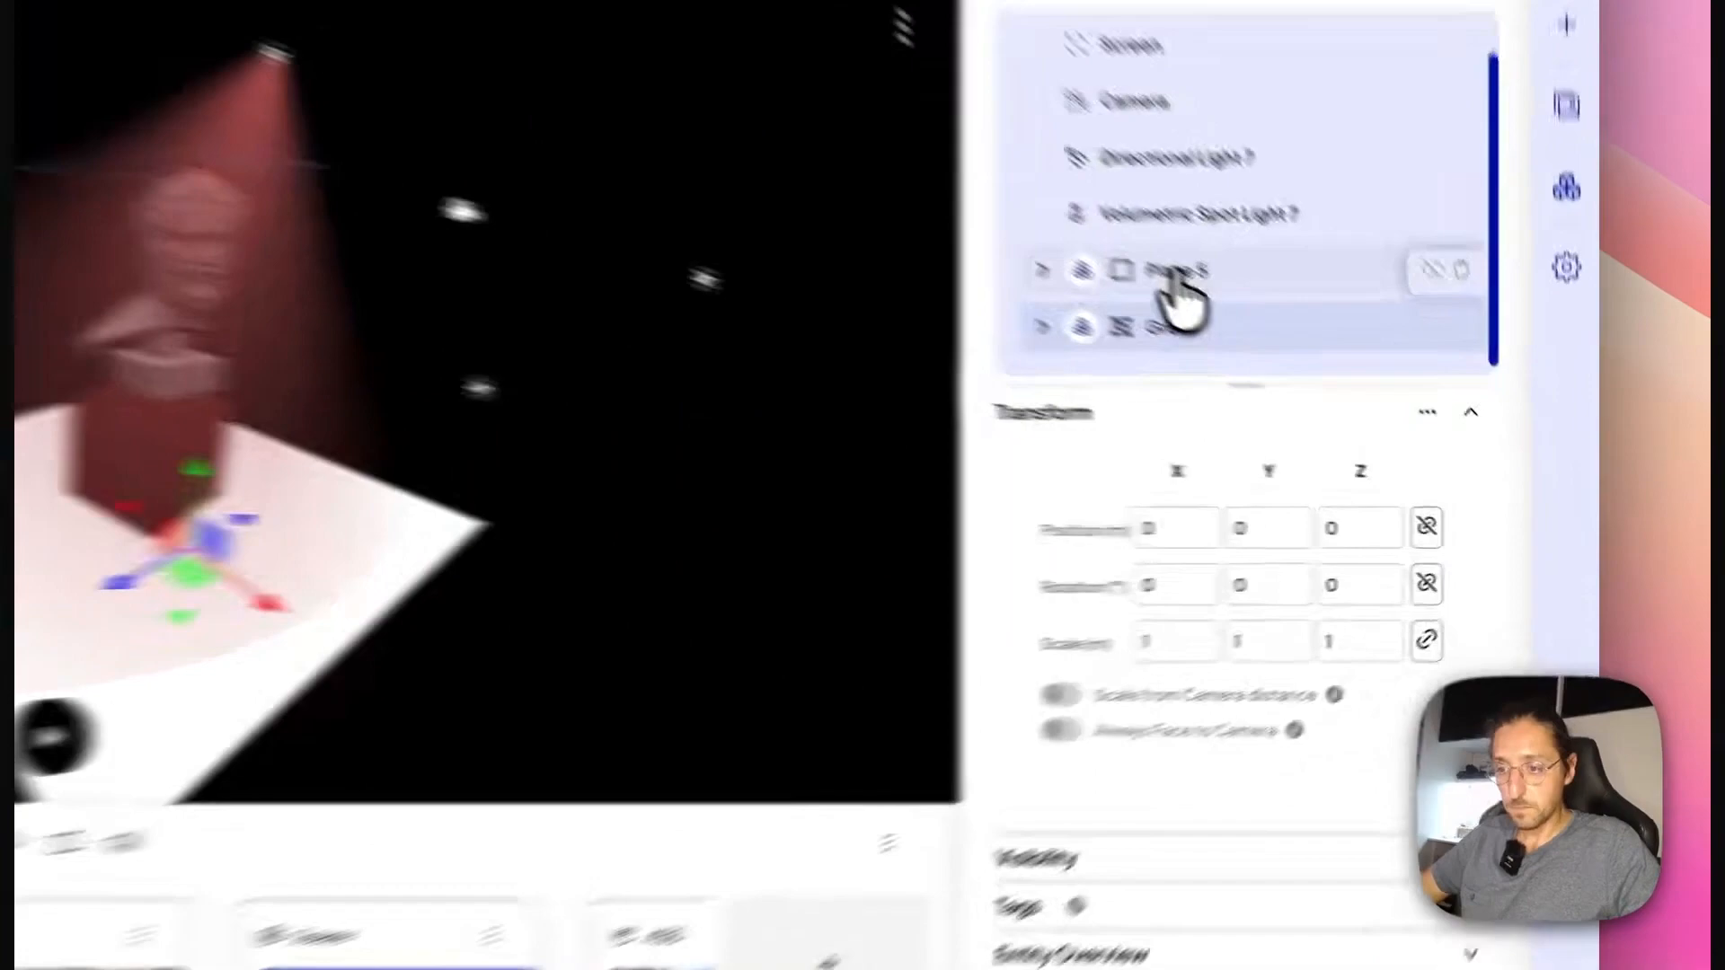
# Open the 3D statue prefab for editing from the Plane 5 entity's prefab options.
pyautogui.click(1348, 381)
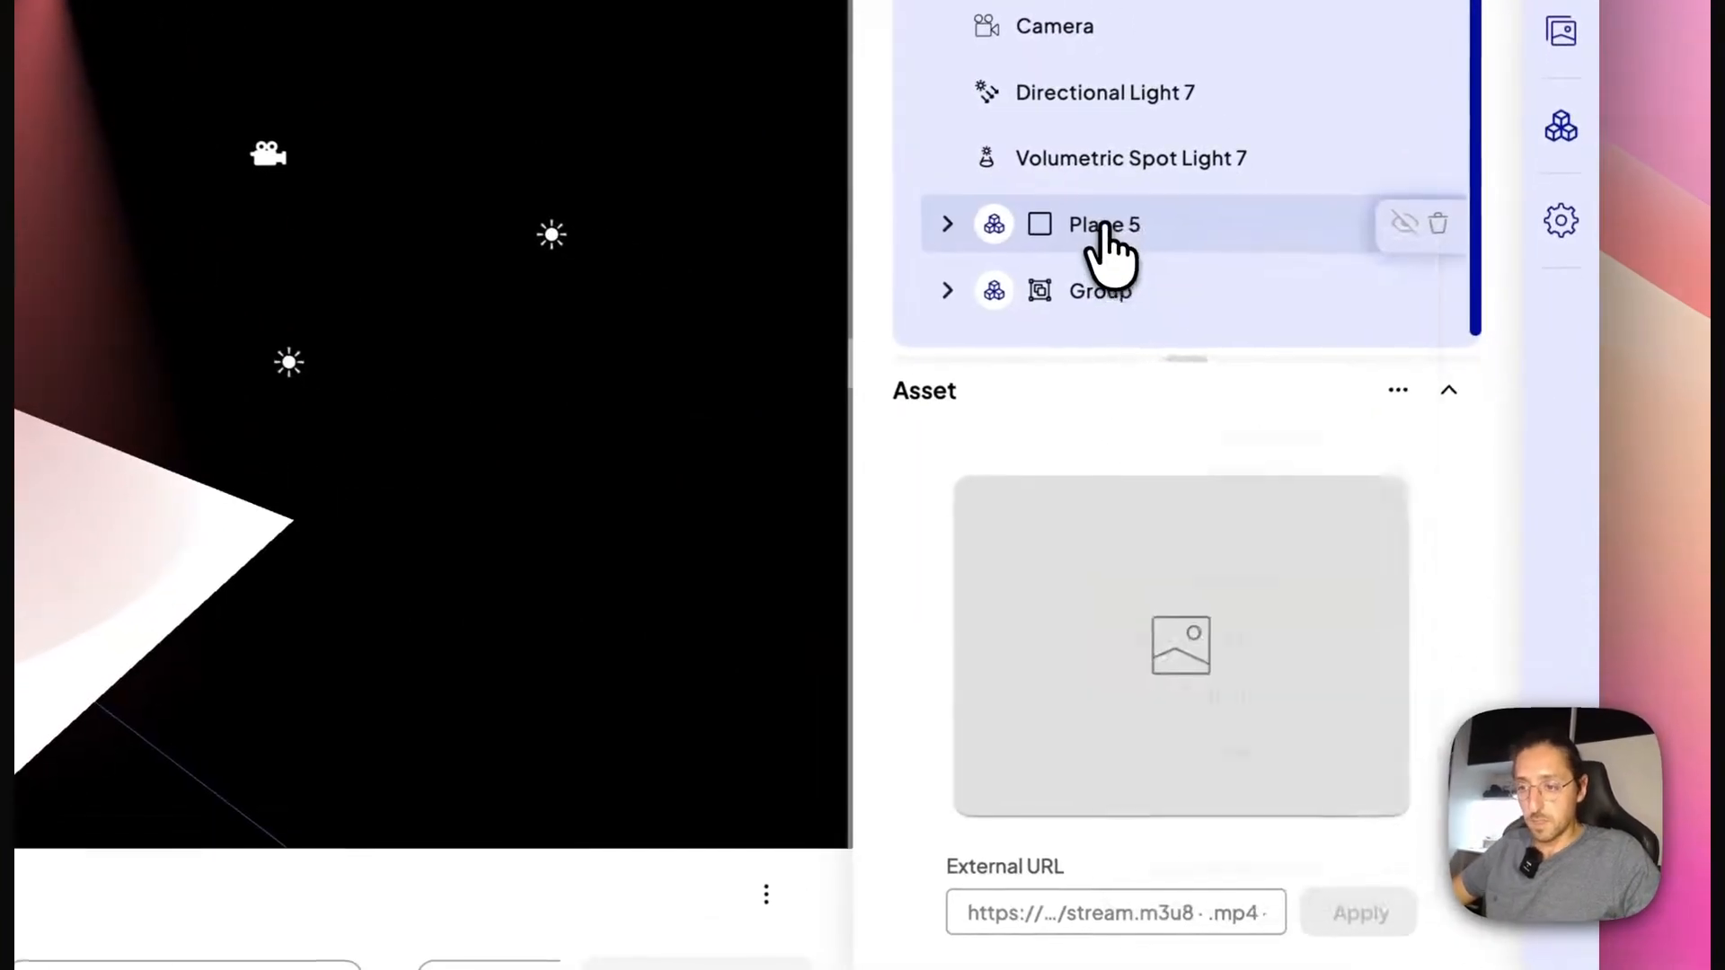
pyautogui.rightClick(1360, 381)
pyautogui.moveTo(1168, 652)
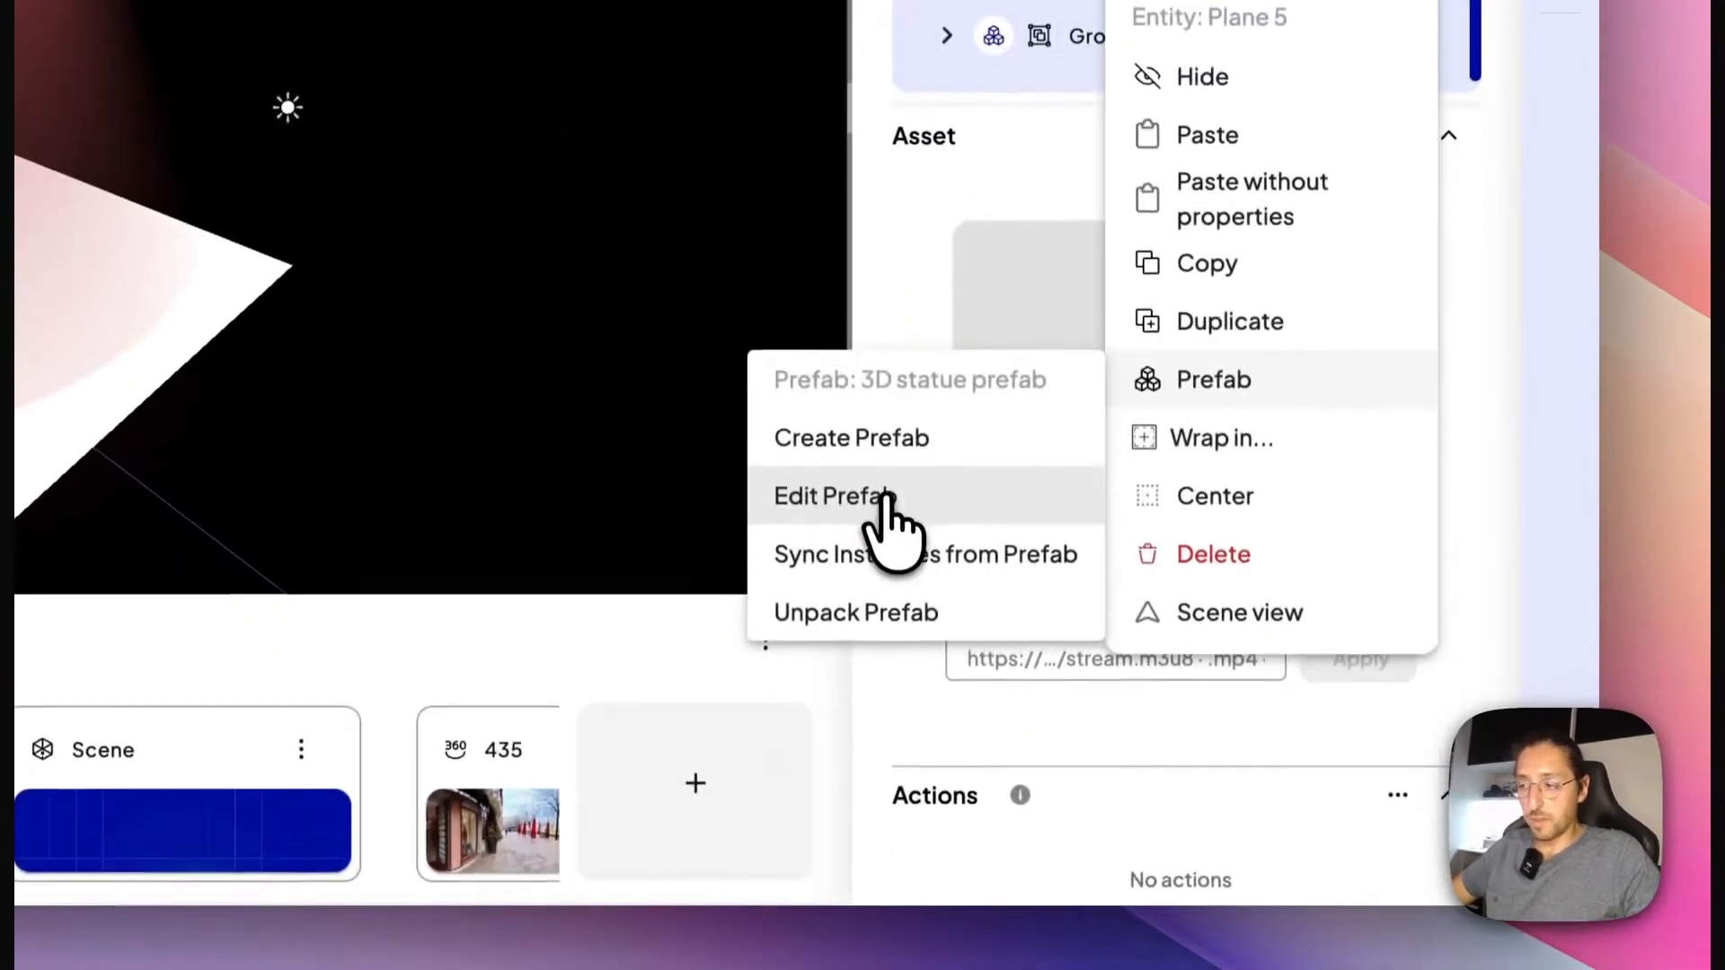
pyautogui.click(875, 754)
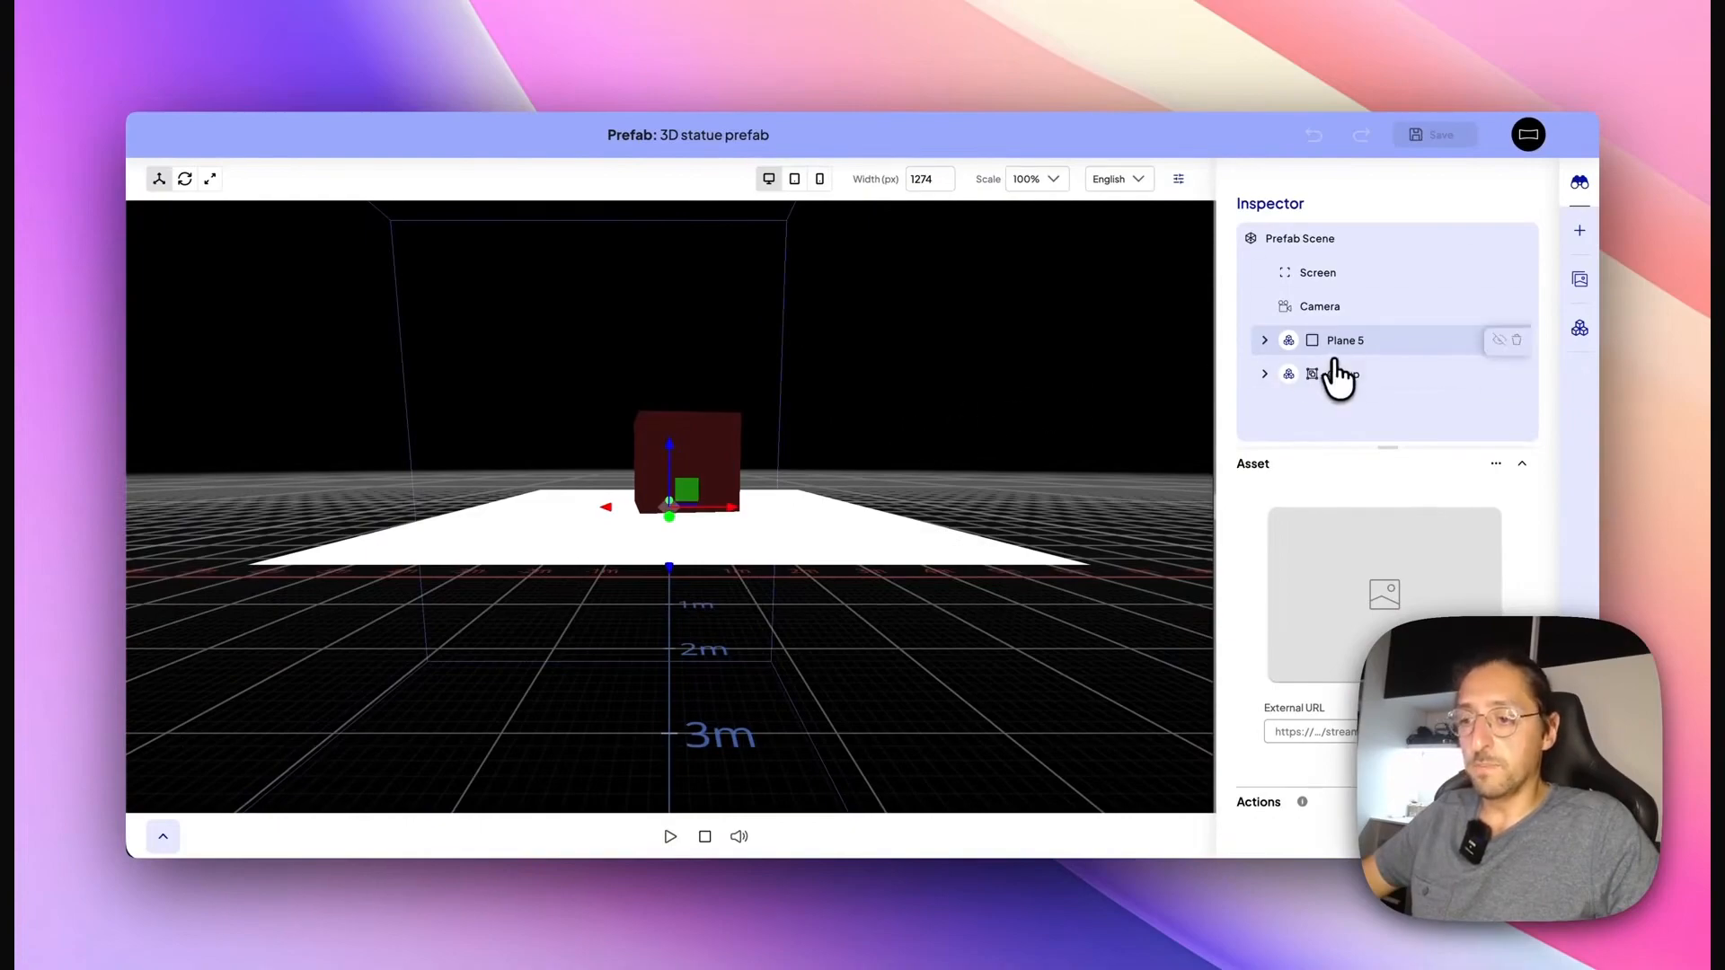
# View the statue from different angles in the prefab scene and compare the properties of Plane 5 and Group.
pyautogui.moveTo(1021, 423); pyautogui.dragTo(1120, 389)
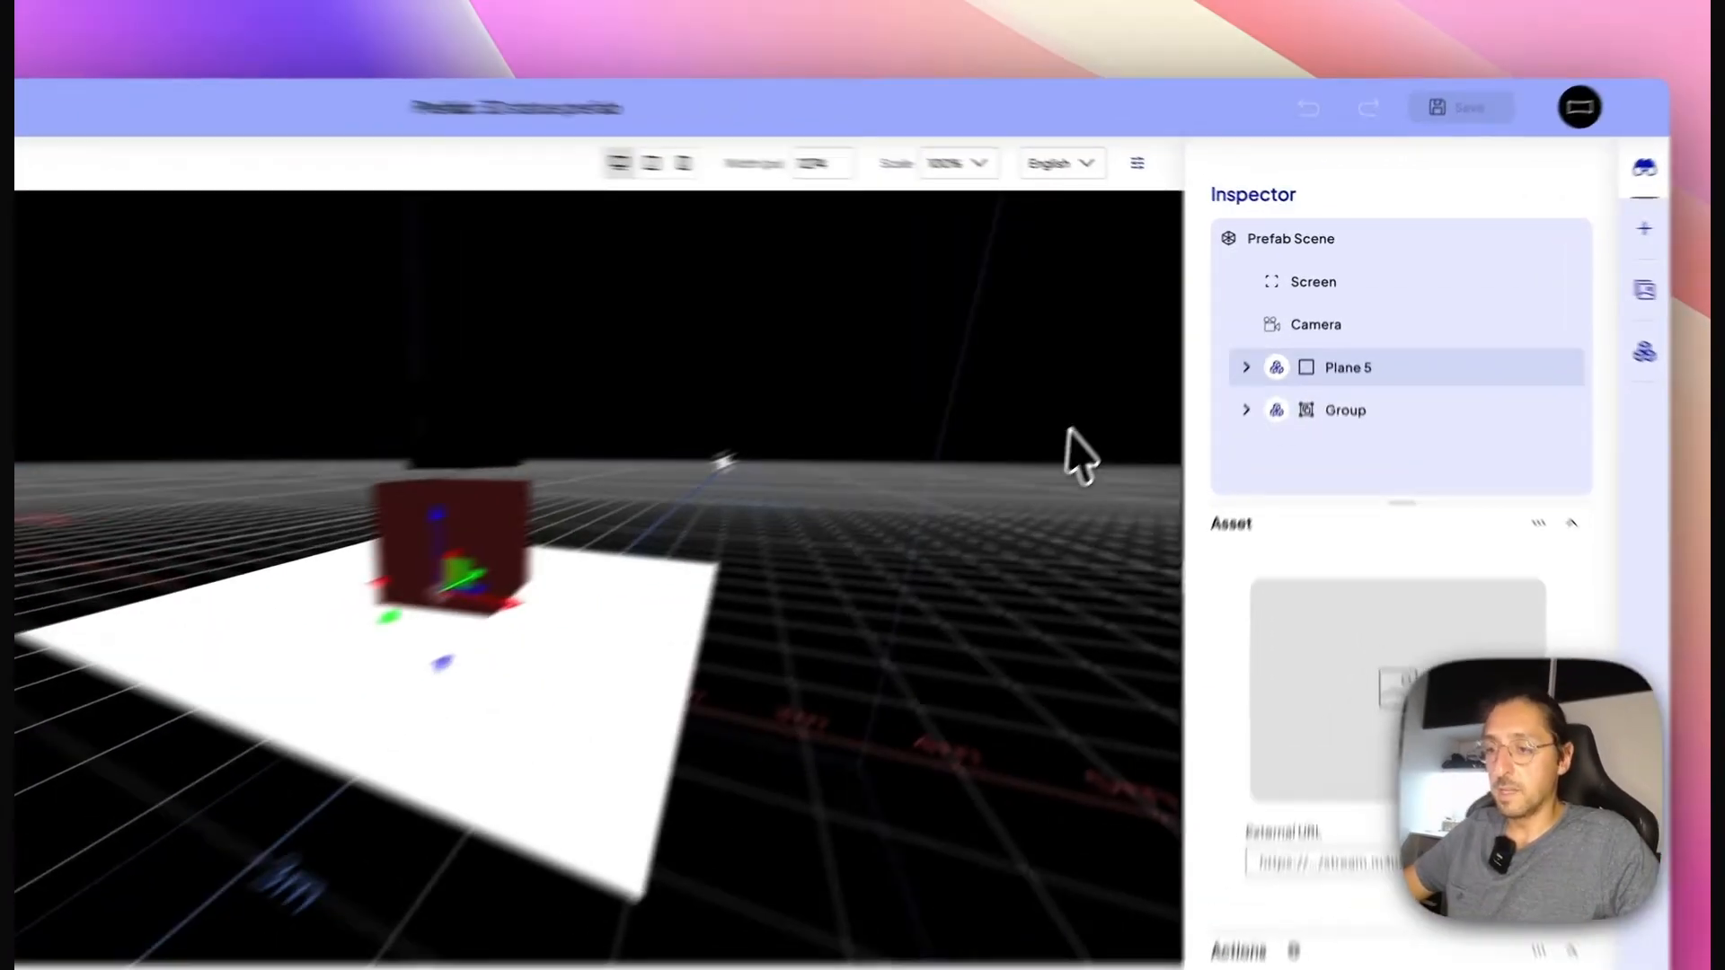
pyautogui.moveTo(1080, 458); pyautogui.dragTo(1270, 262, button='middle')
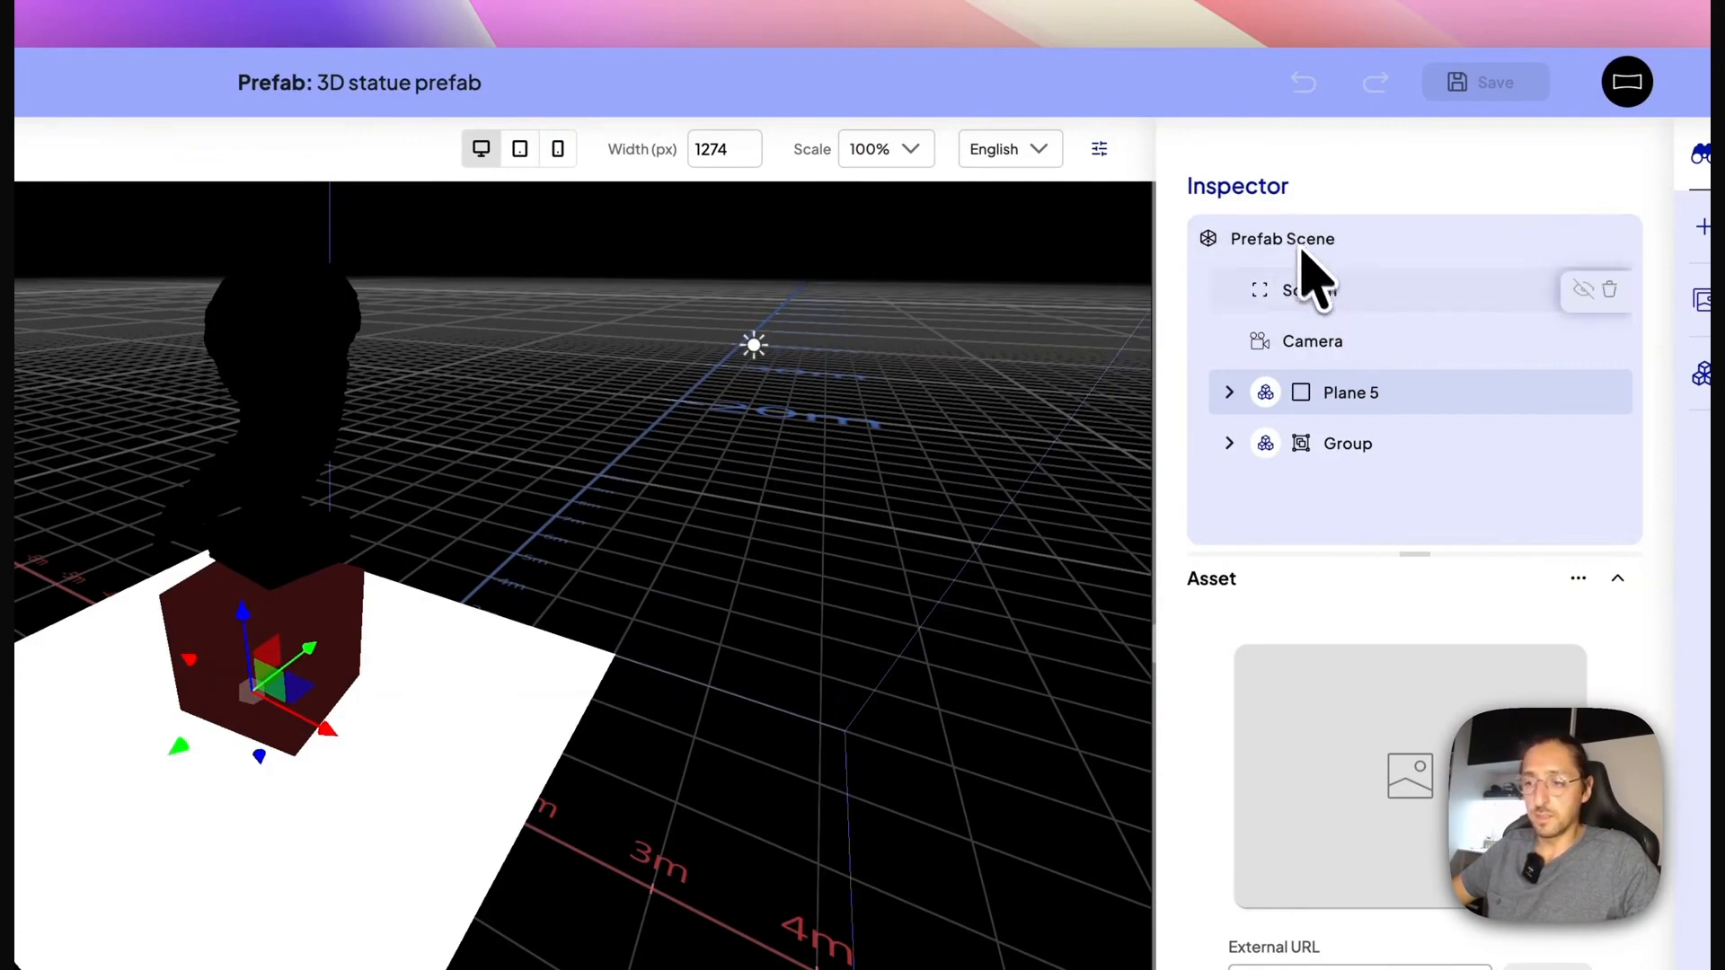
pyautogui.moveTo(857, 519); pyautogui.dragTo(708, 528)
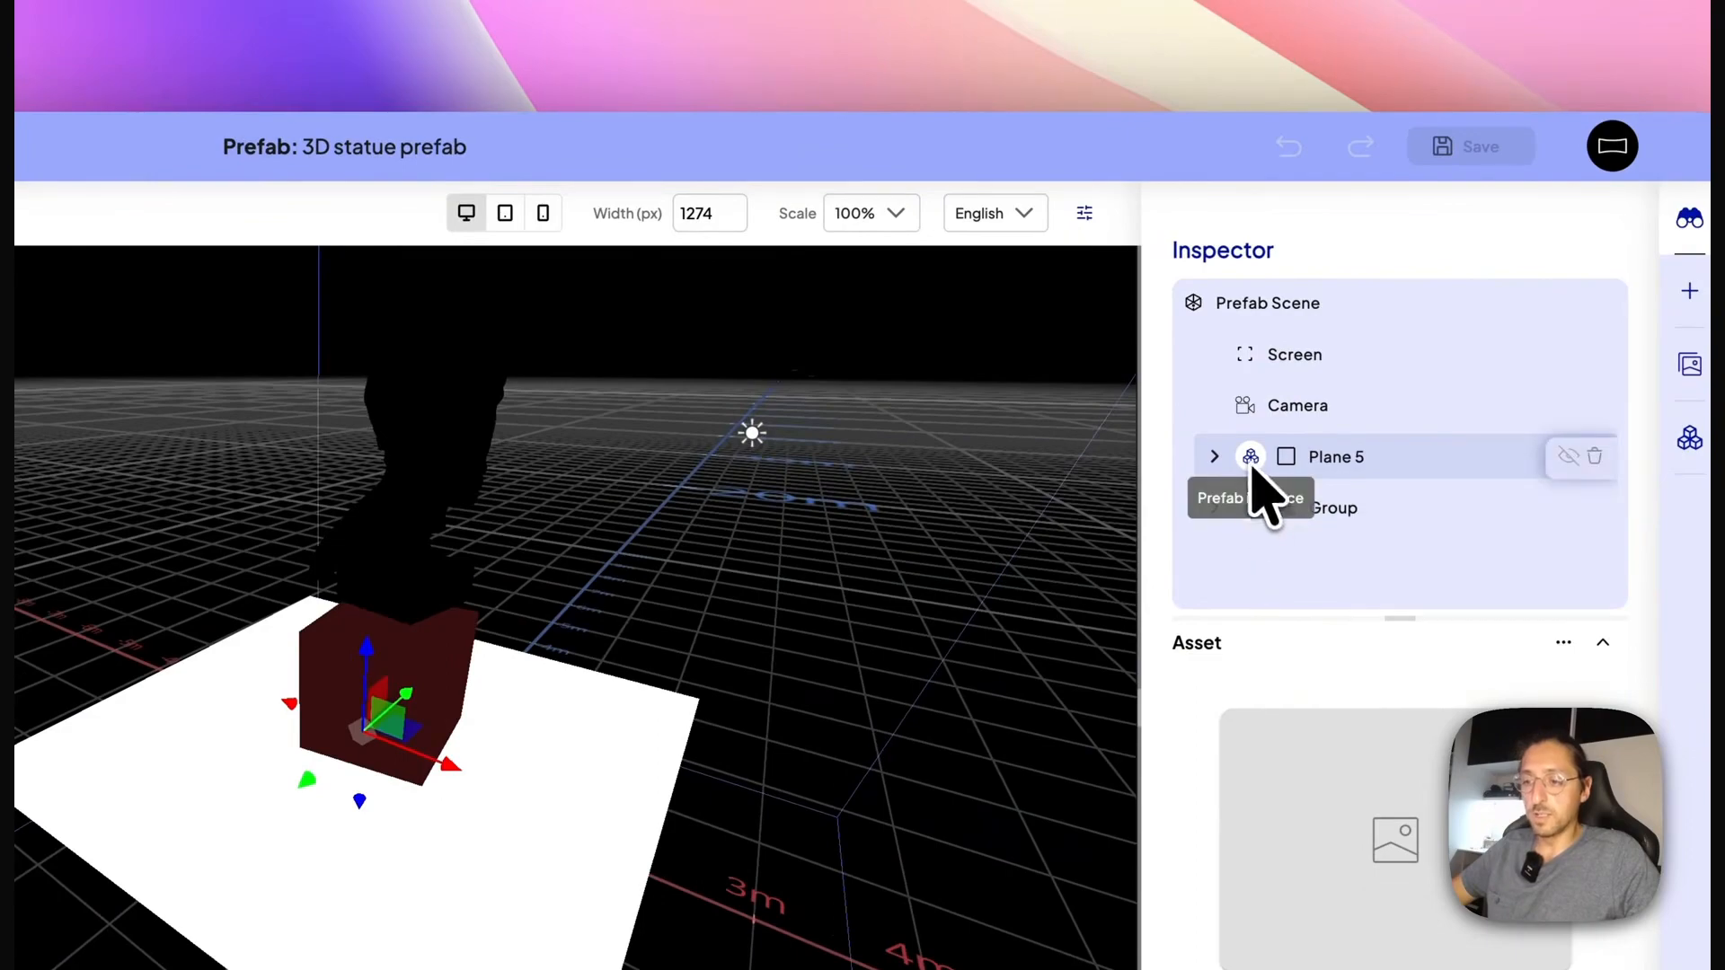
pyautogui.click(1321, 510)
pyautogui.click(1317, 460)
pyautogui.click(1328, 510)
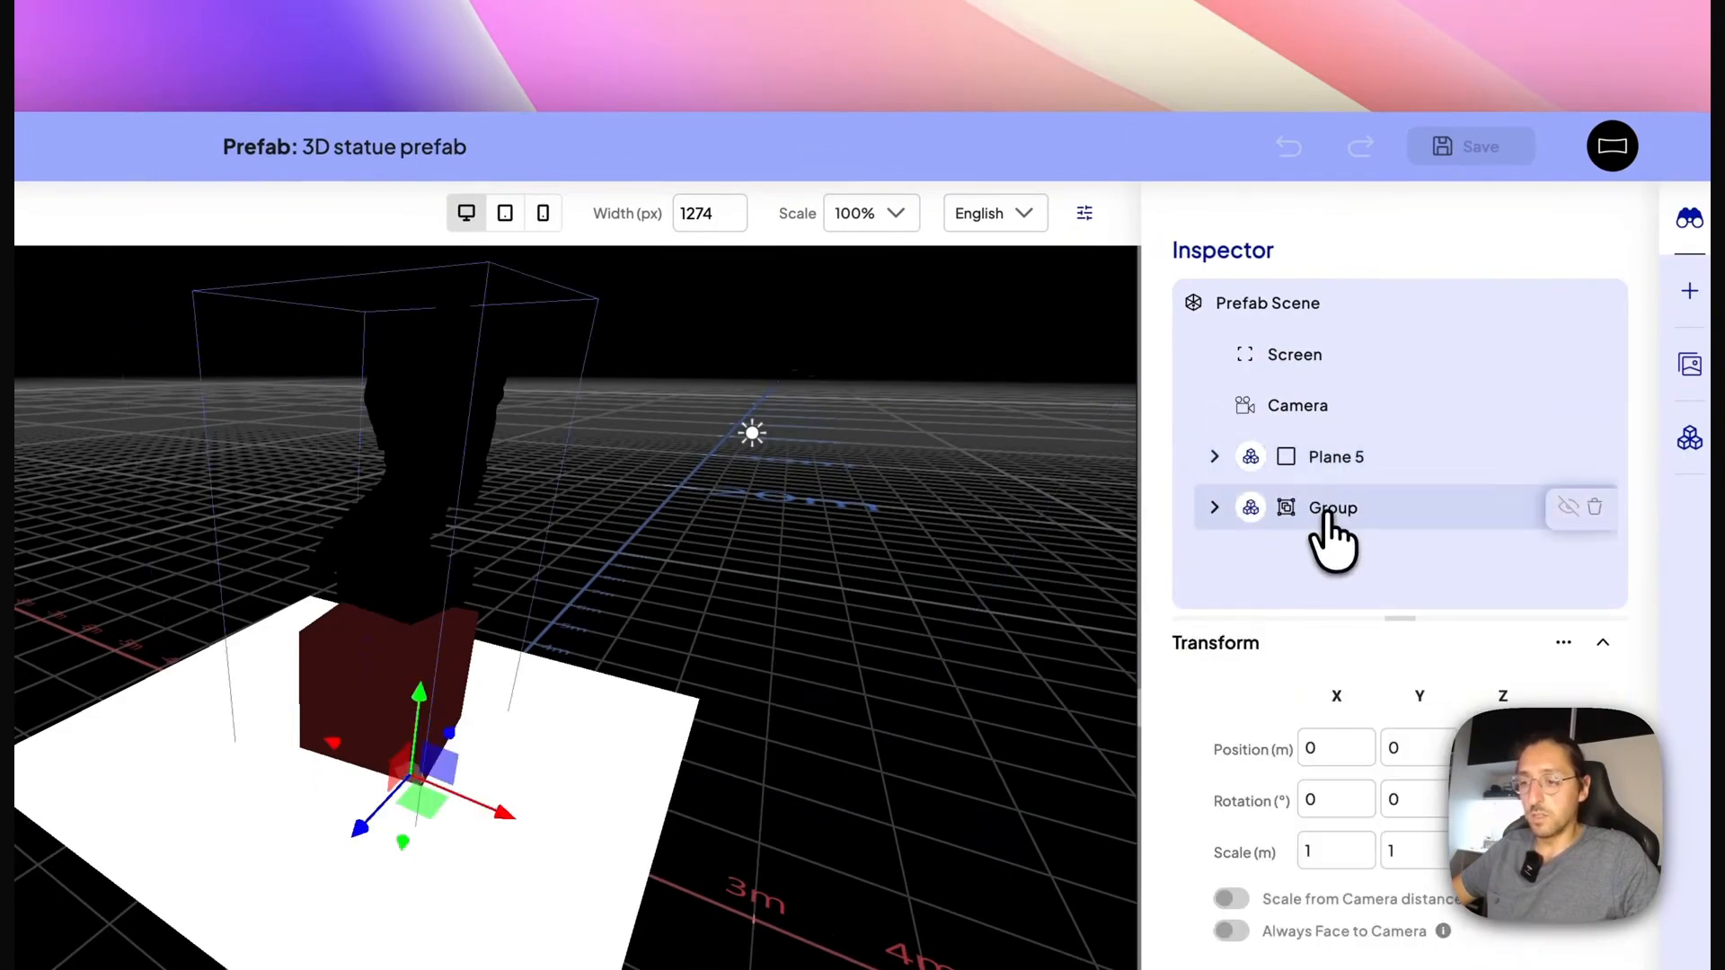
pyautogui.click(1322, 463)
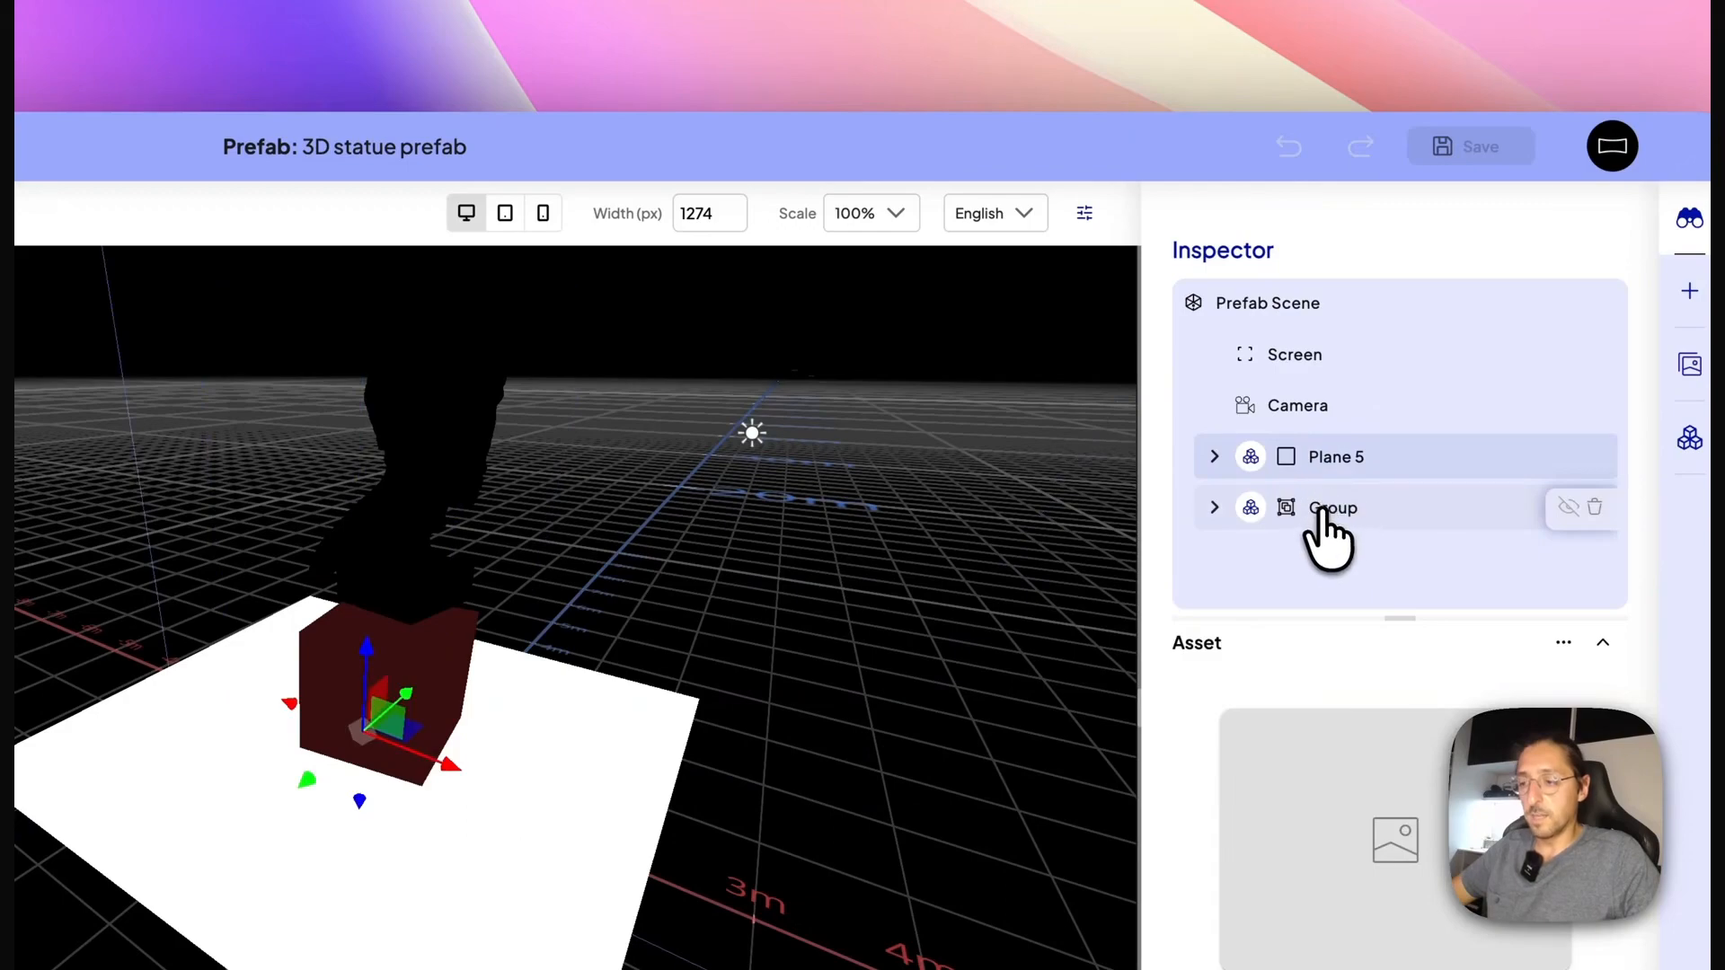
pyautogui.click(1326, 510)
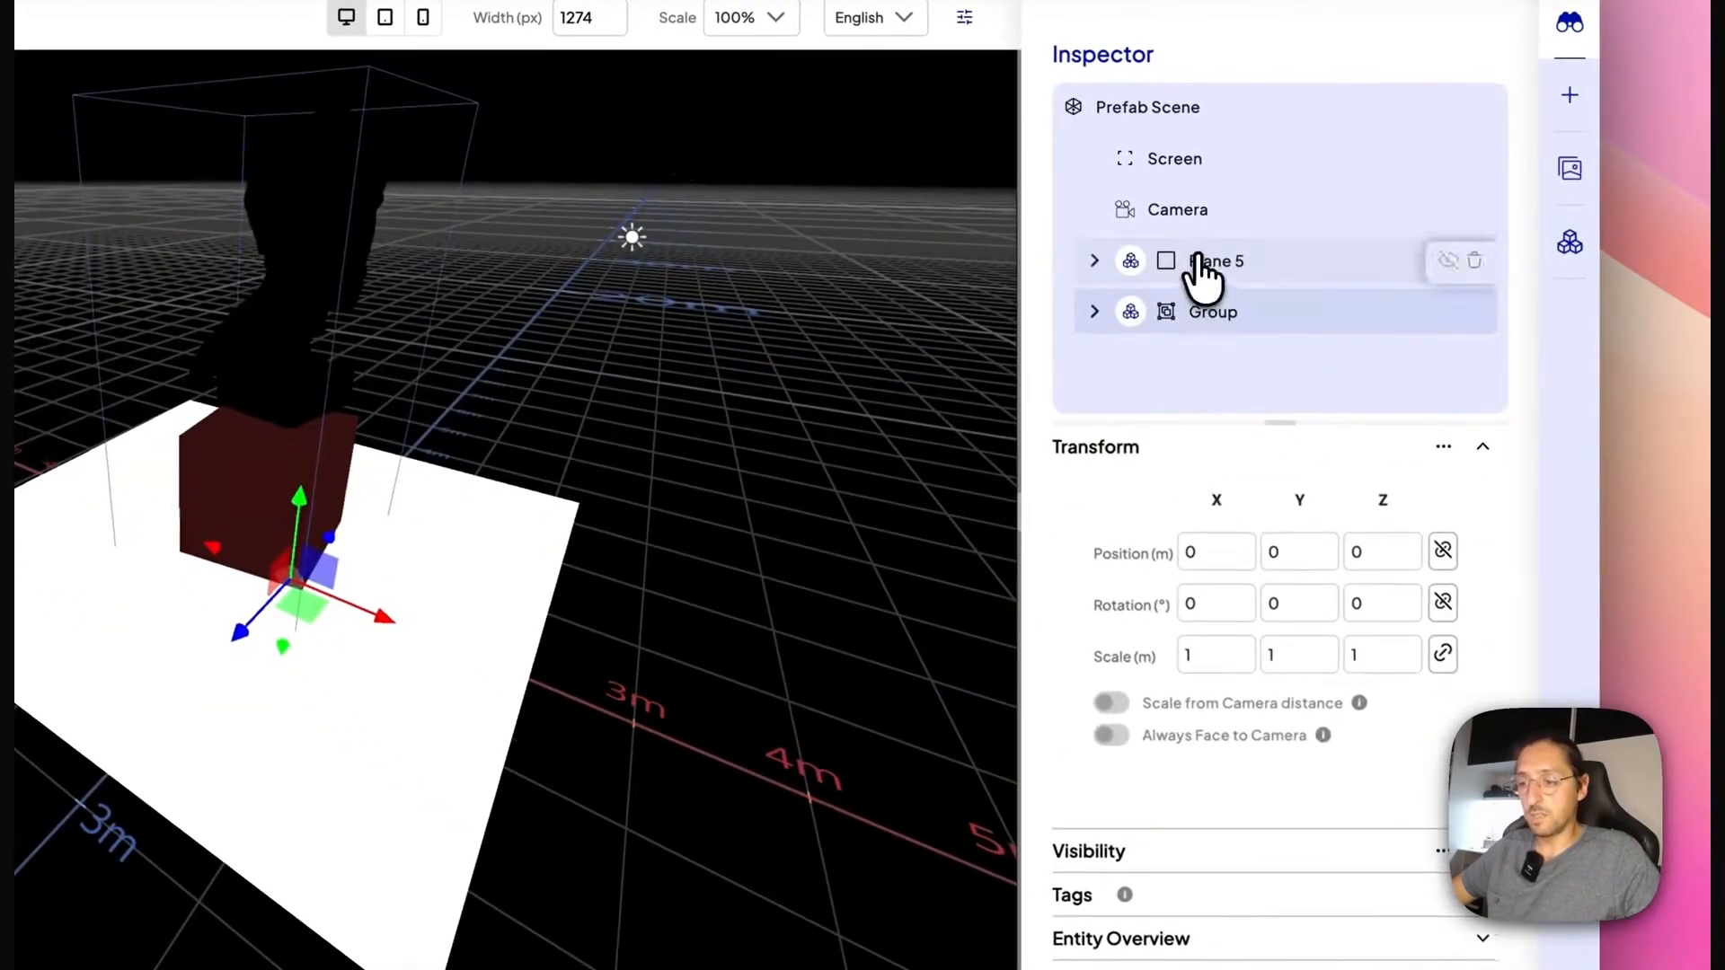
pyautogui.click(1198, 260)
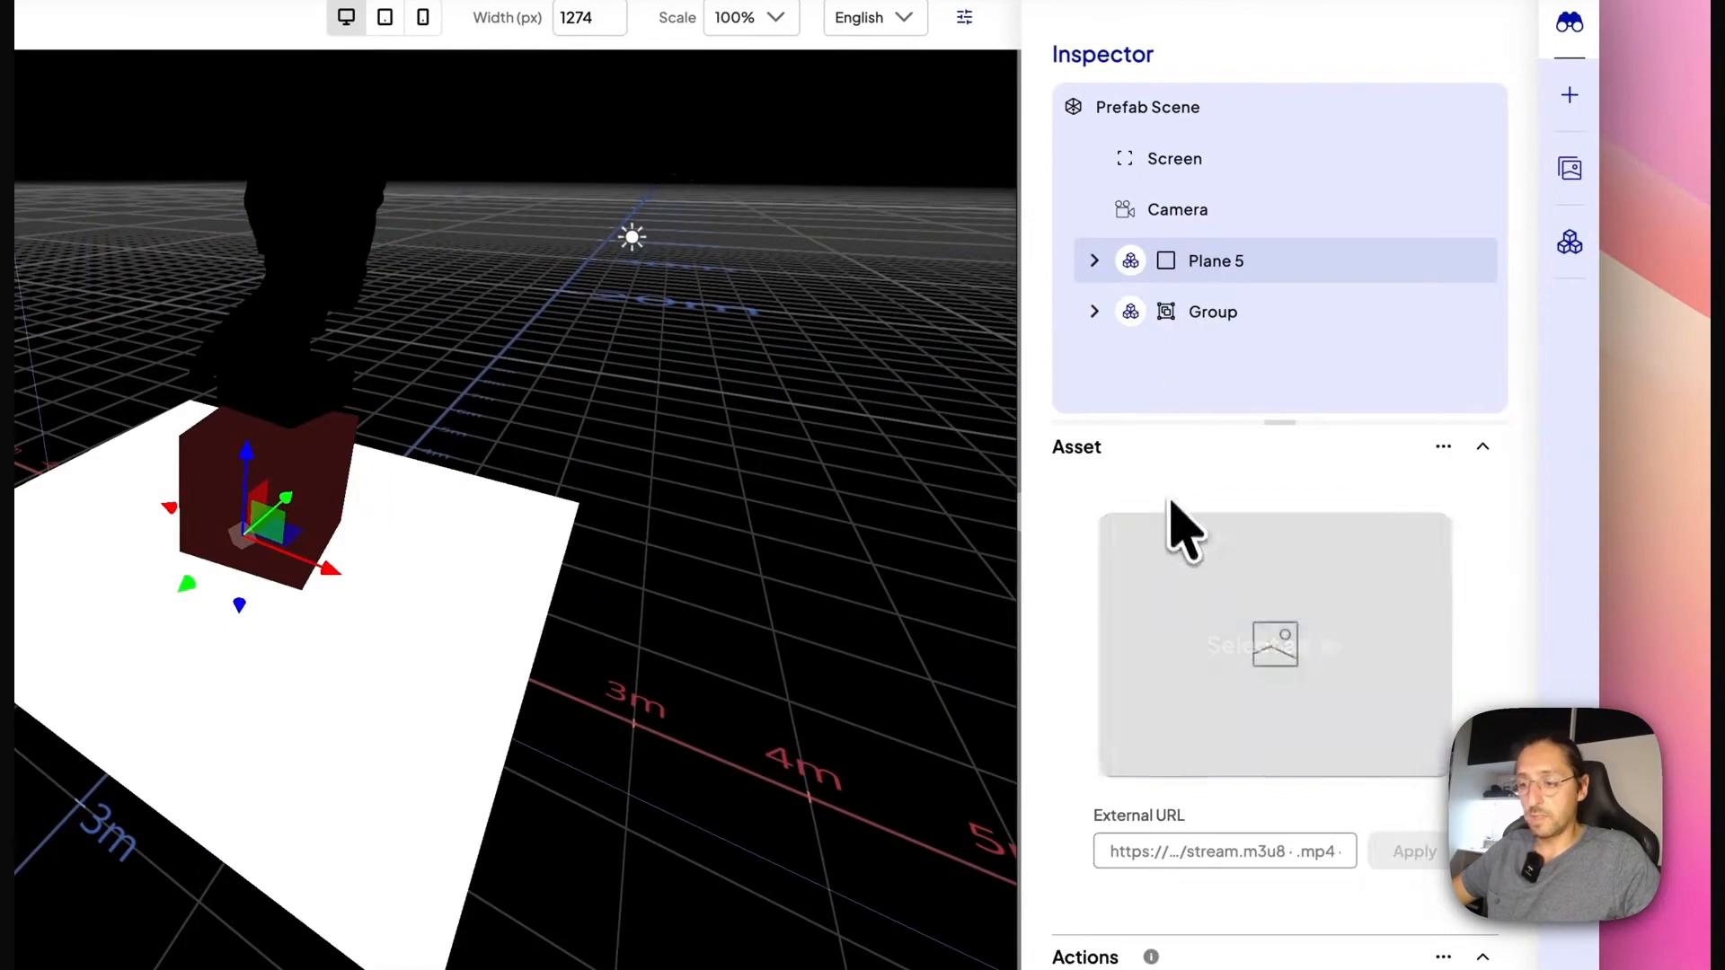
# Recolor Plane 5's material dark red (RGB 143, 25, 25) in the prefab scene and save the prefab.
pyautogui.scroll(-10, 1320, 570)
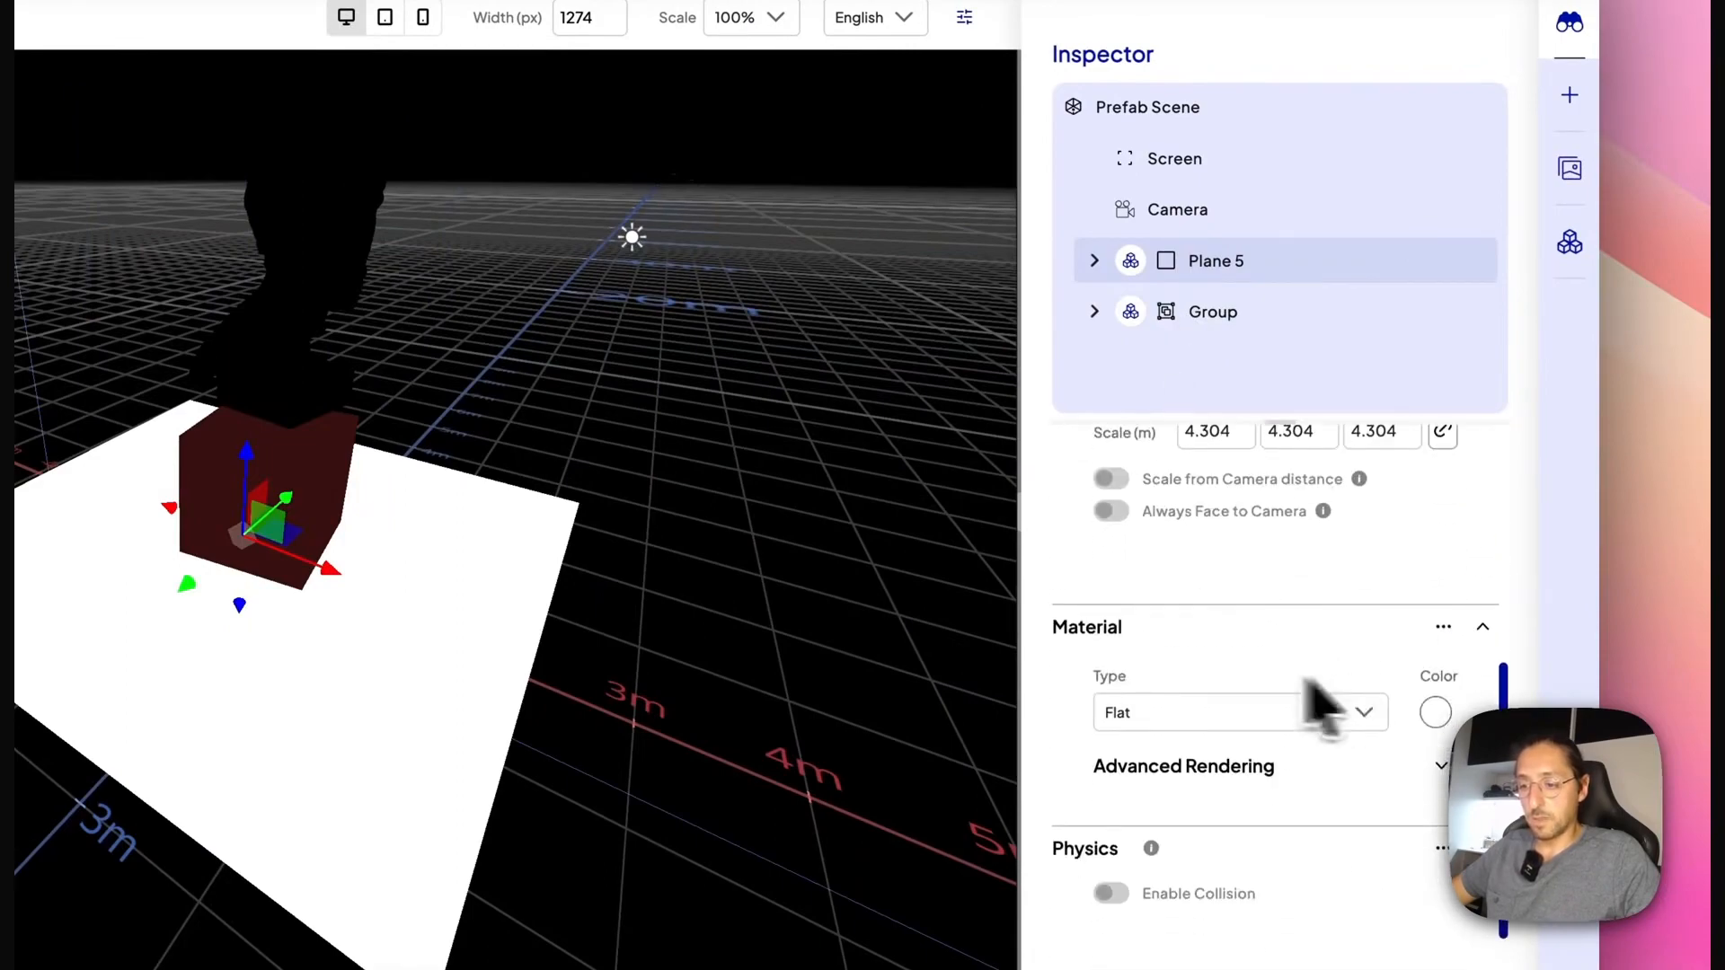
pyautogui.scroll(-3, 1308, 680)
pyautogui.click(1433, 557)
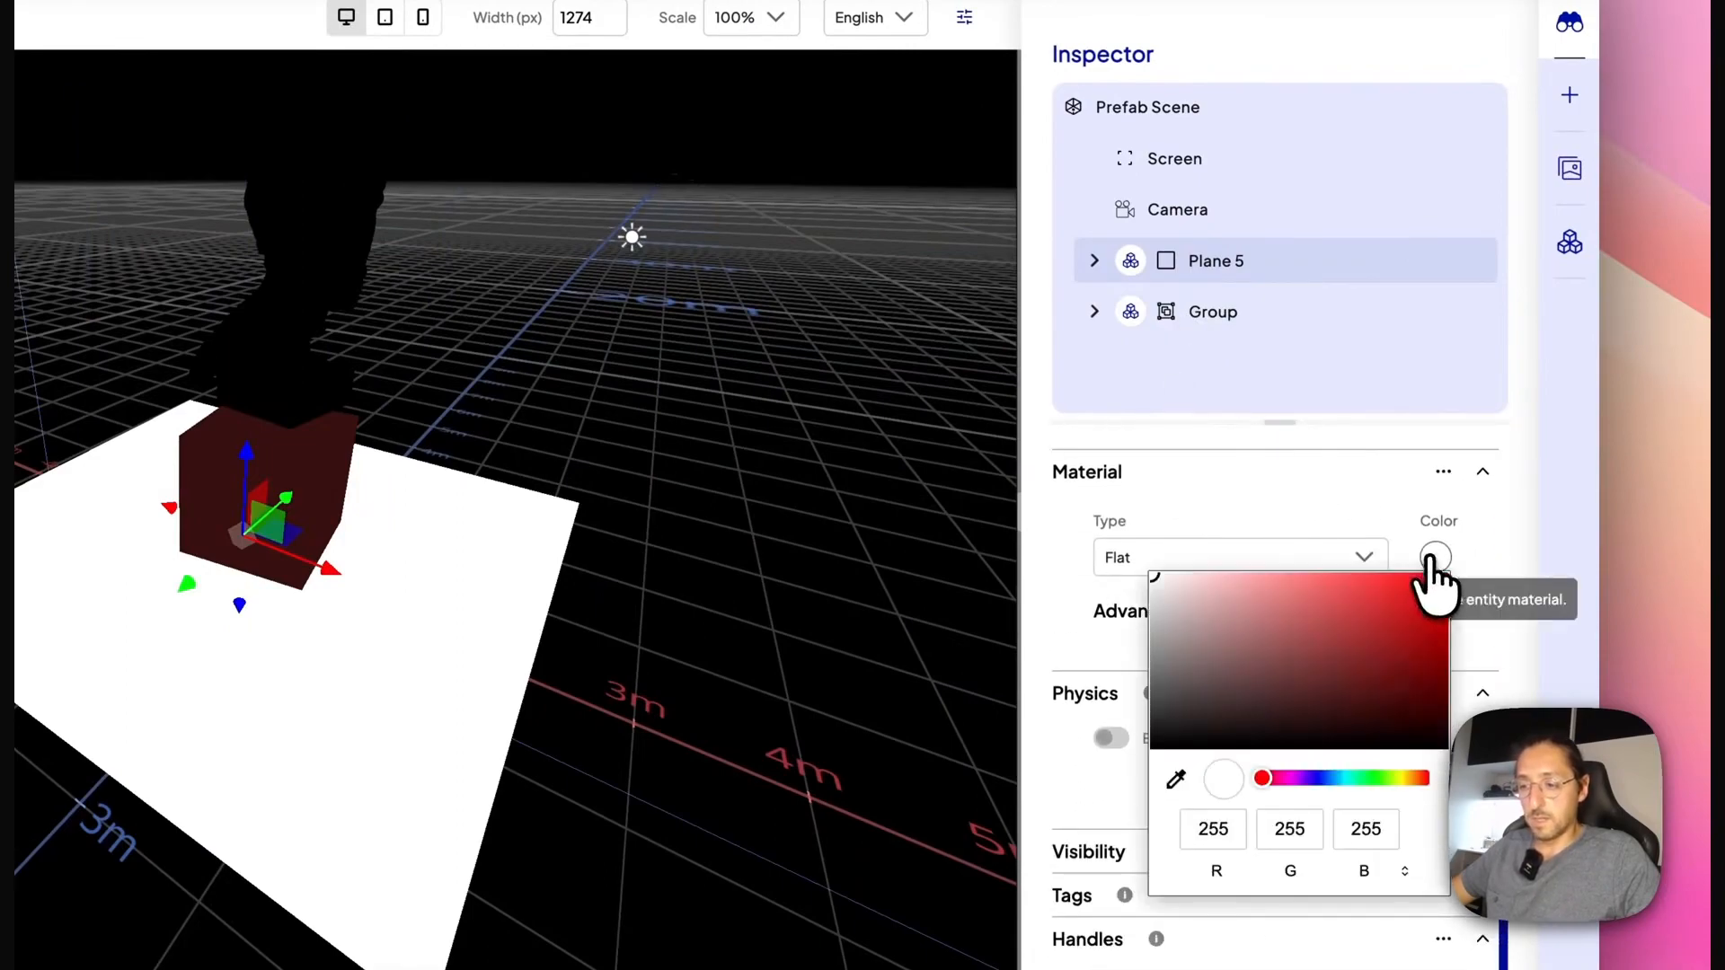
pyautogui.click(1406, 639)
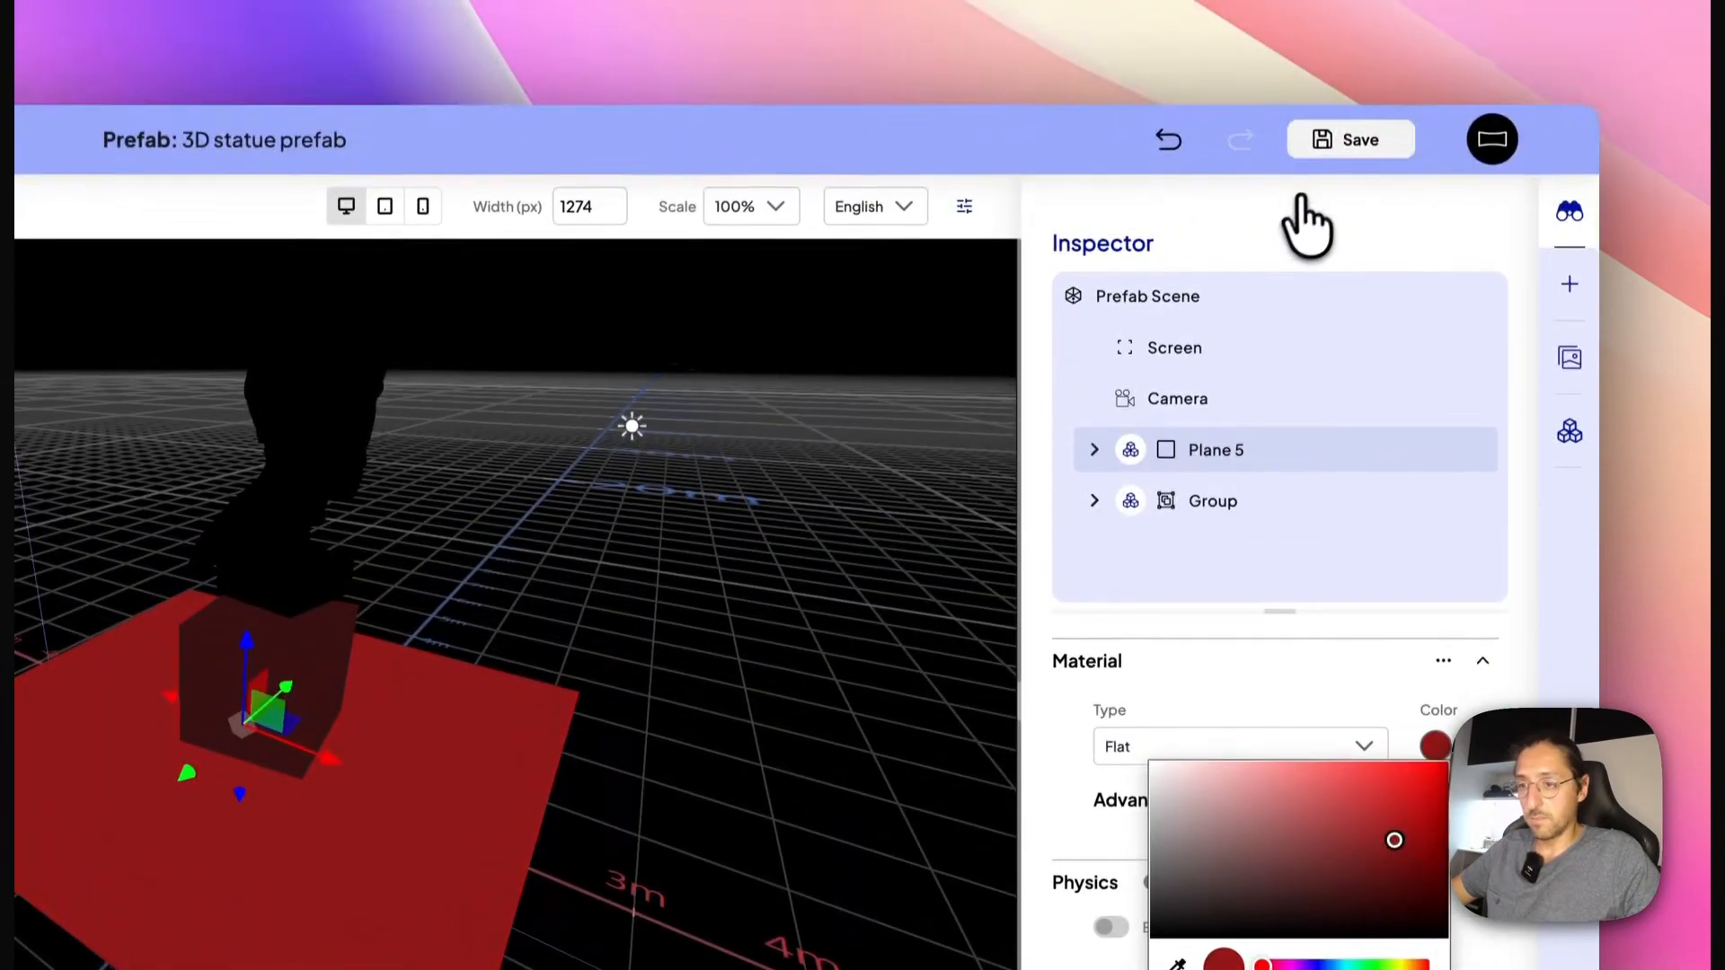
pyautogui.click(1328, 149)
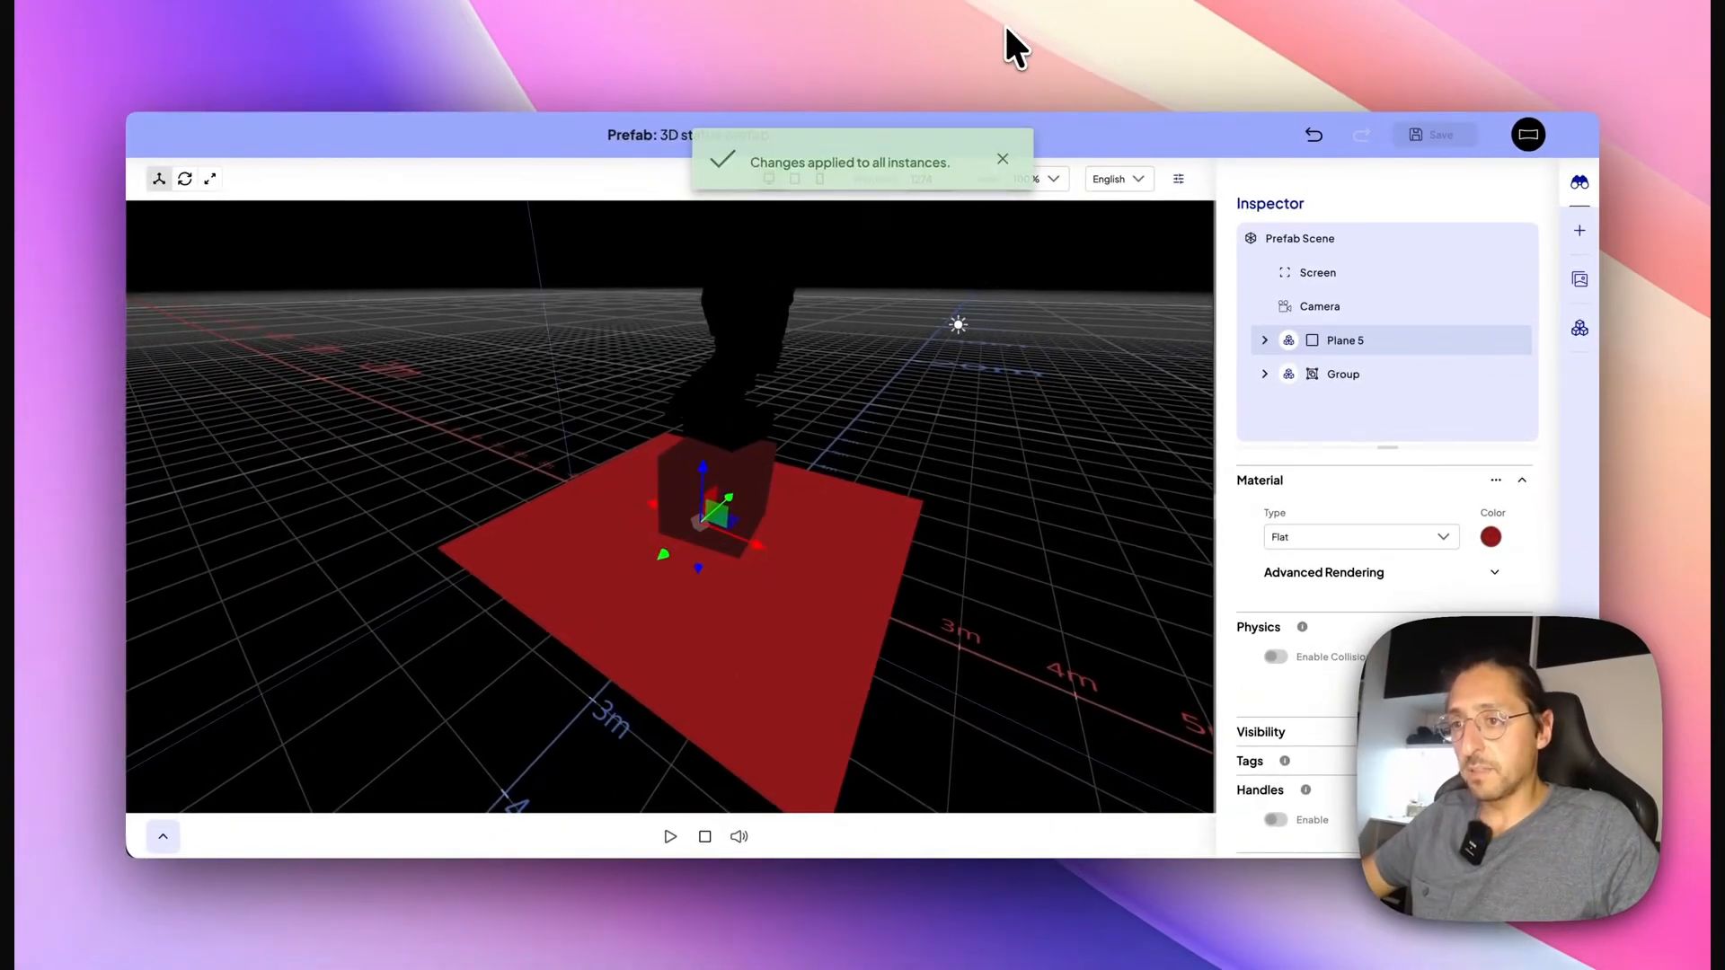
# Return to the test project and check the statue's floor plane in the first and second scenes.
pyautogui.click(1004, 23)
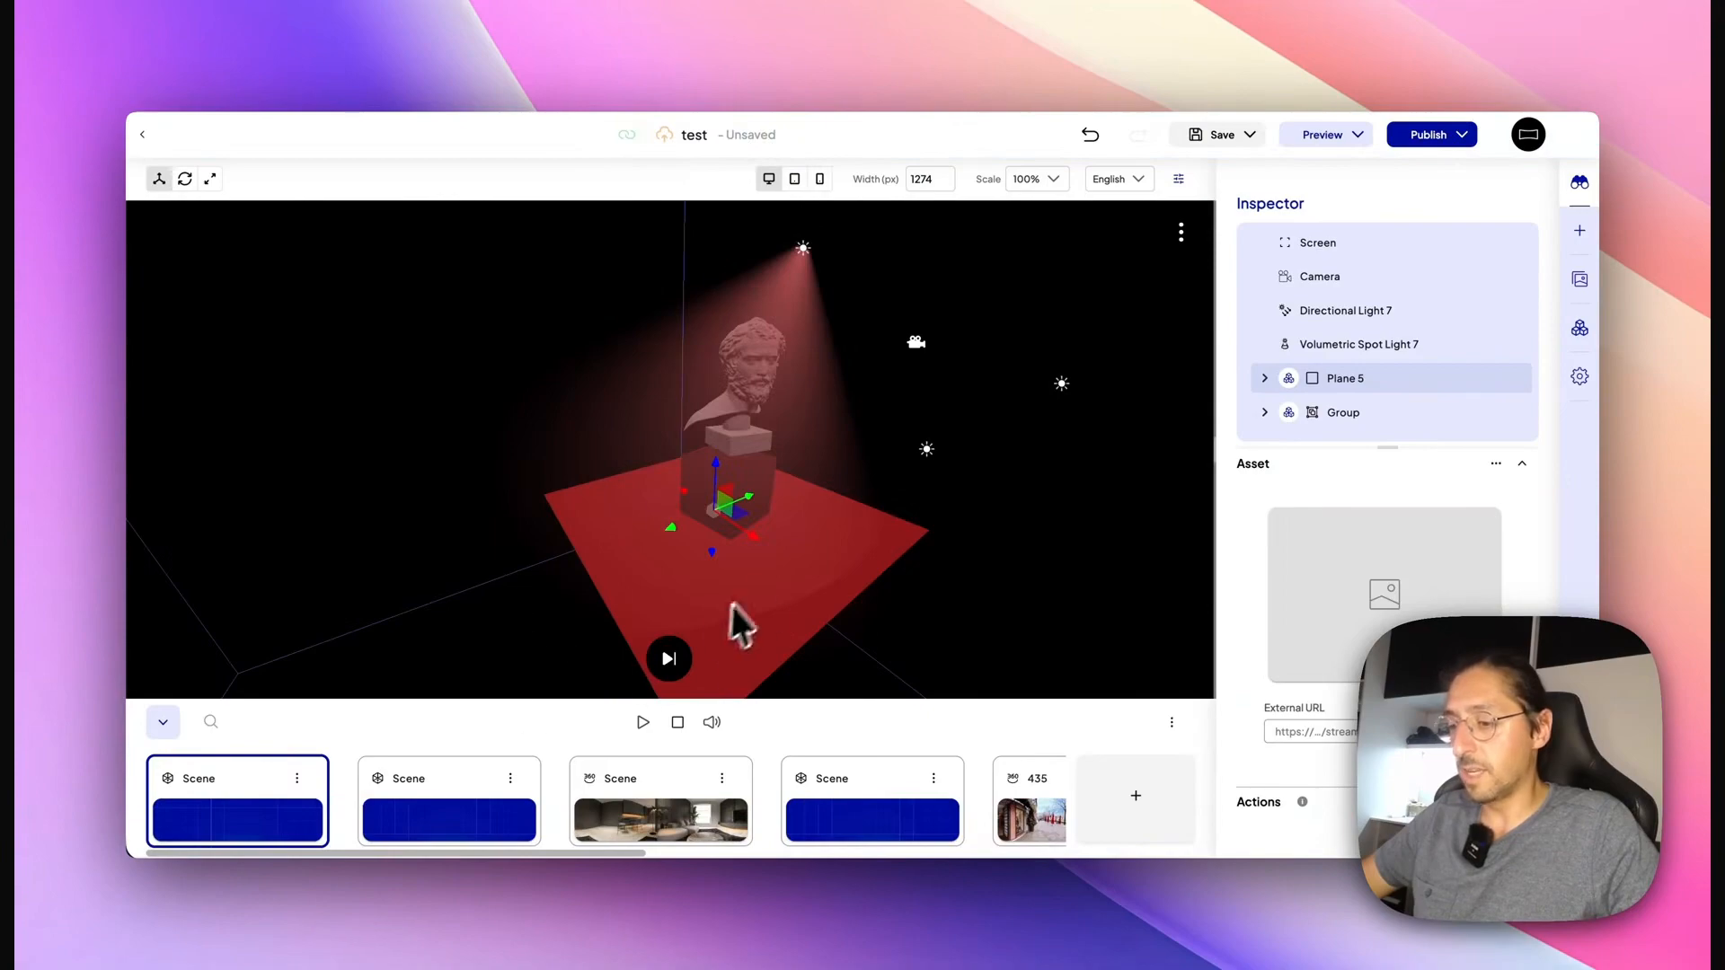
pyautogui.moveTo(946, 545); pyautogui.dragTo(973, 509)
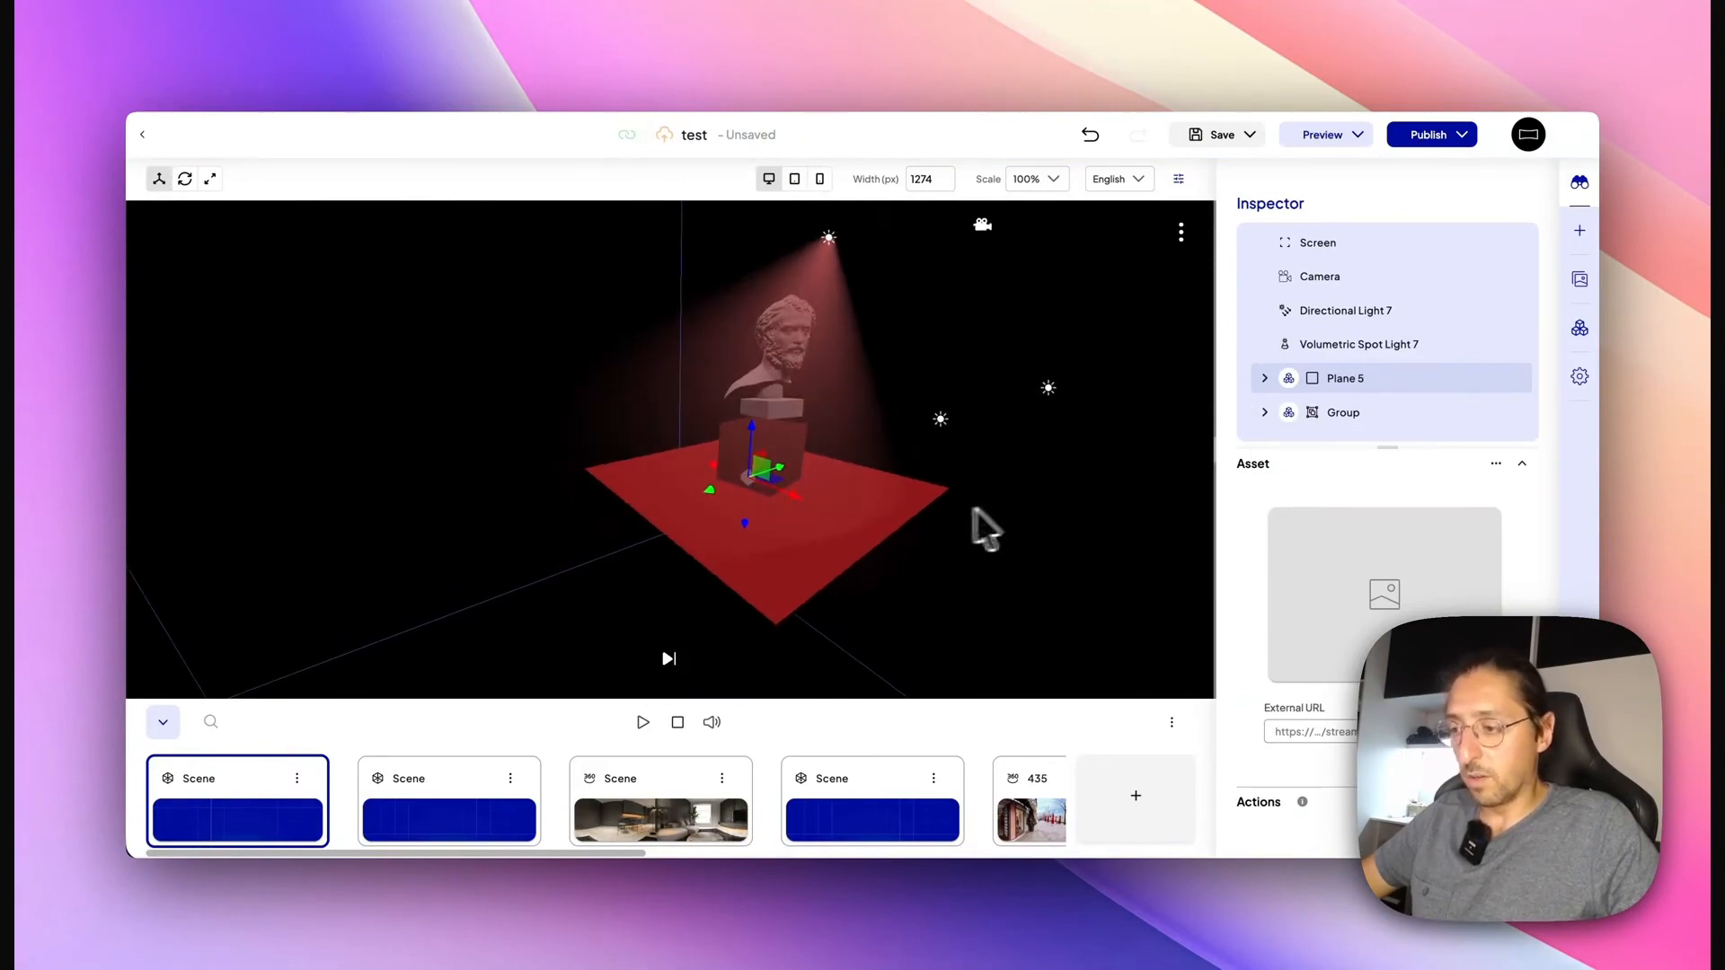
pyautogui.click(447, 791)
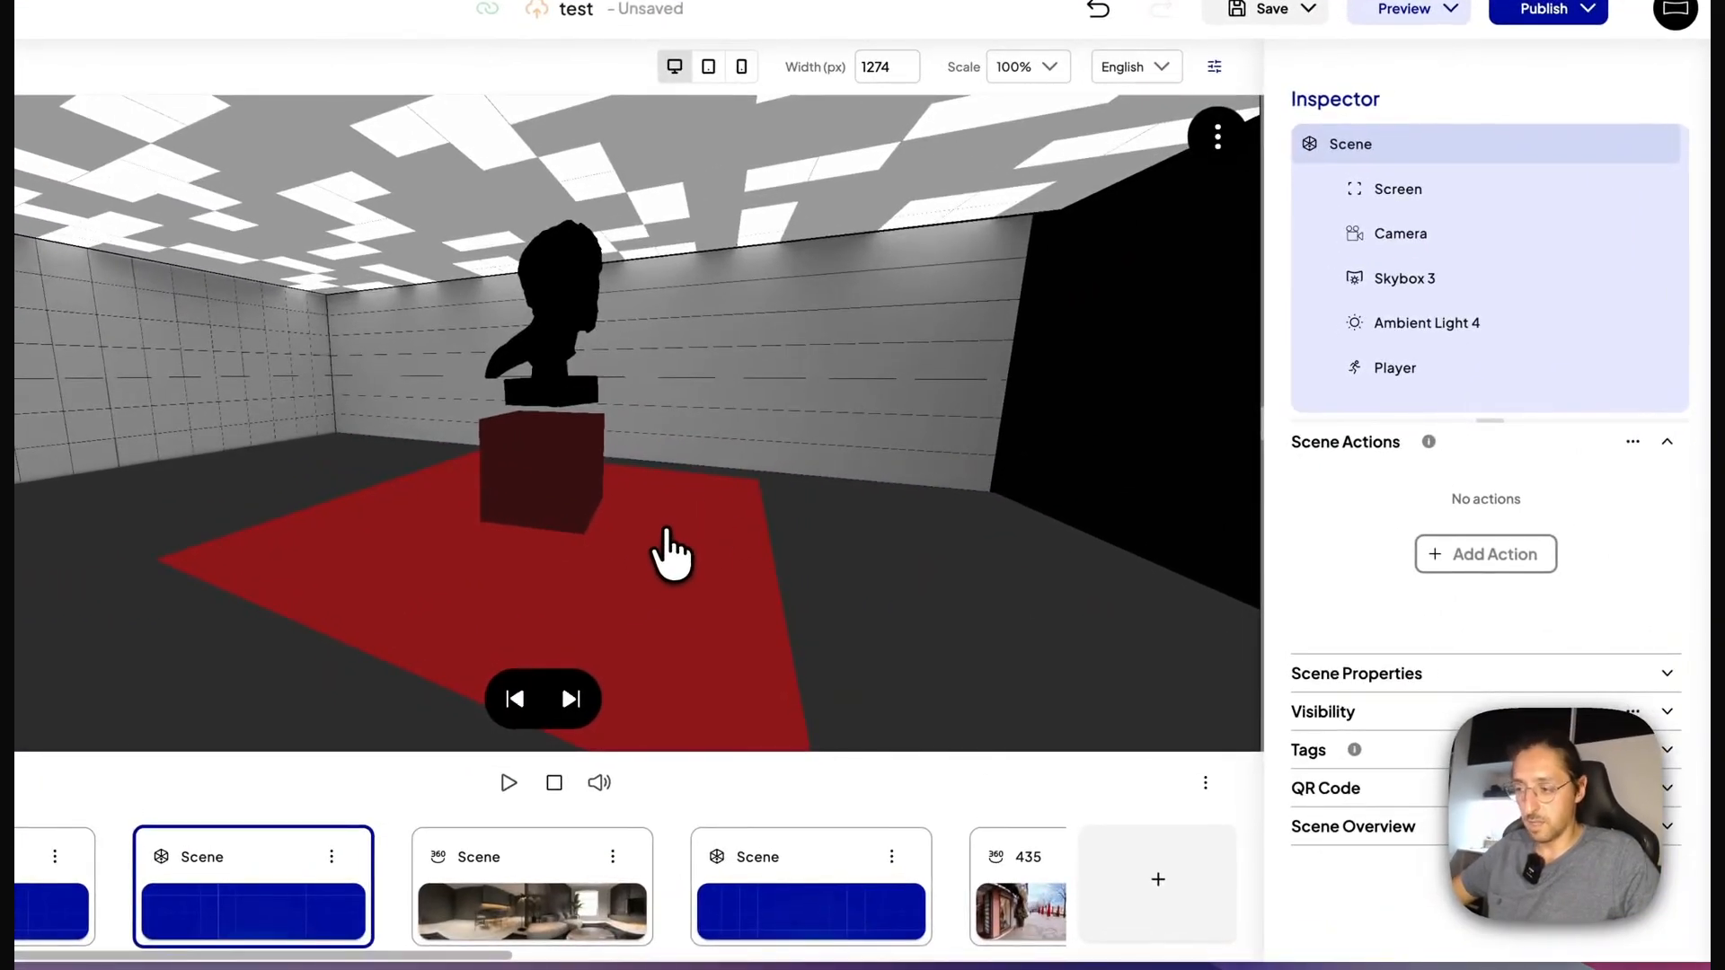
# Override Plane 5's material color in the second scene with bright green (RGB 66, 200, 9).
pyautogui.click(667, 534)
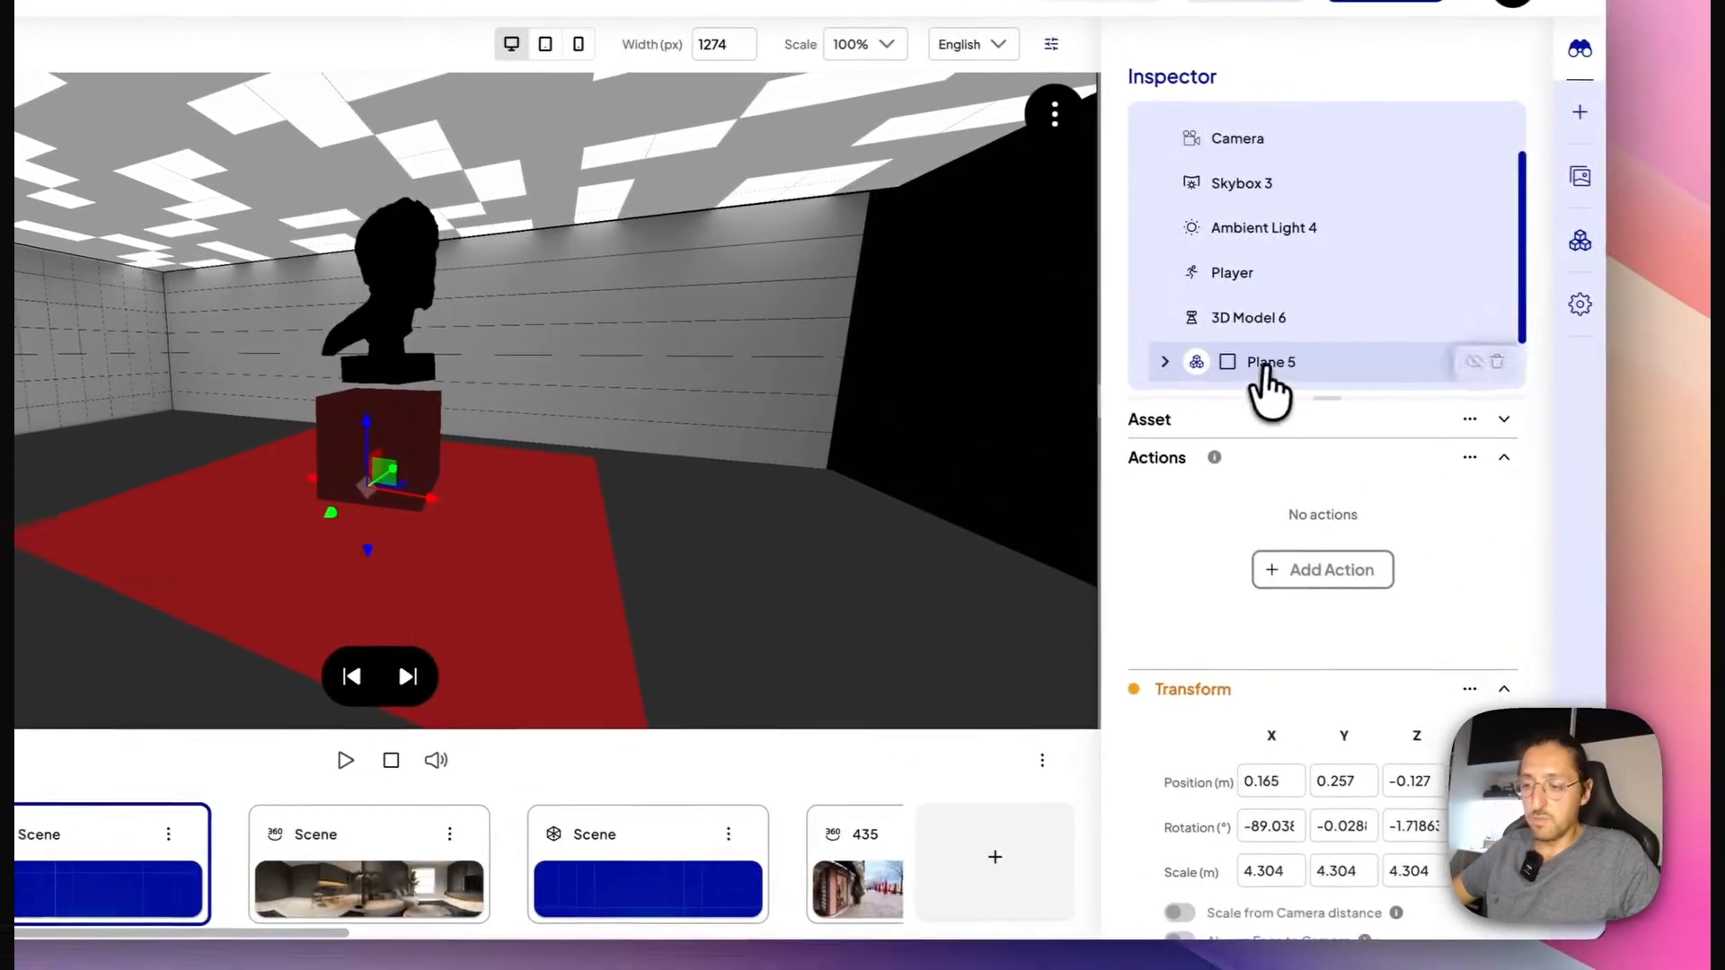
pyautogui.scroll(-1, 1428, 391)
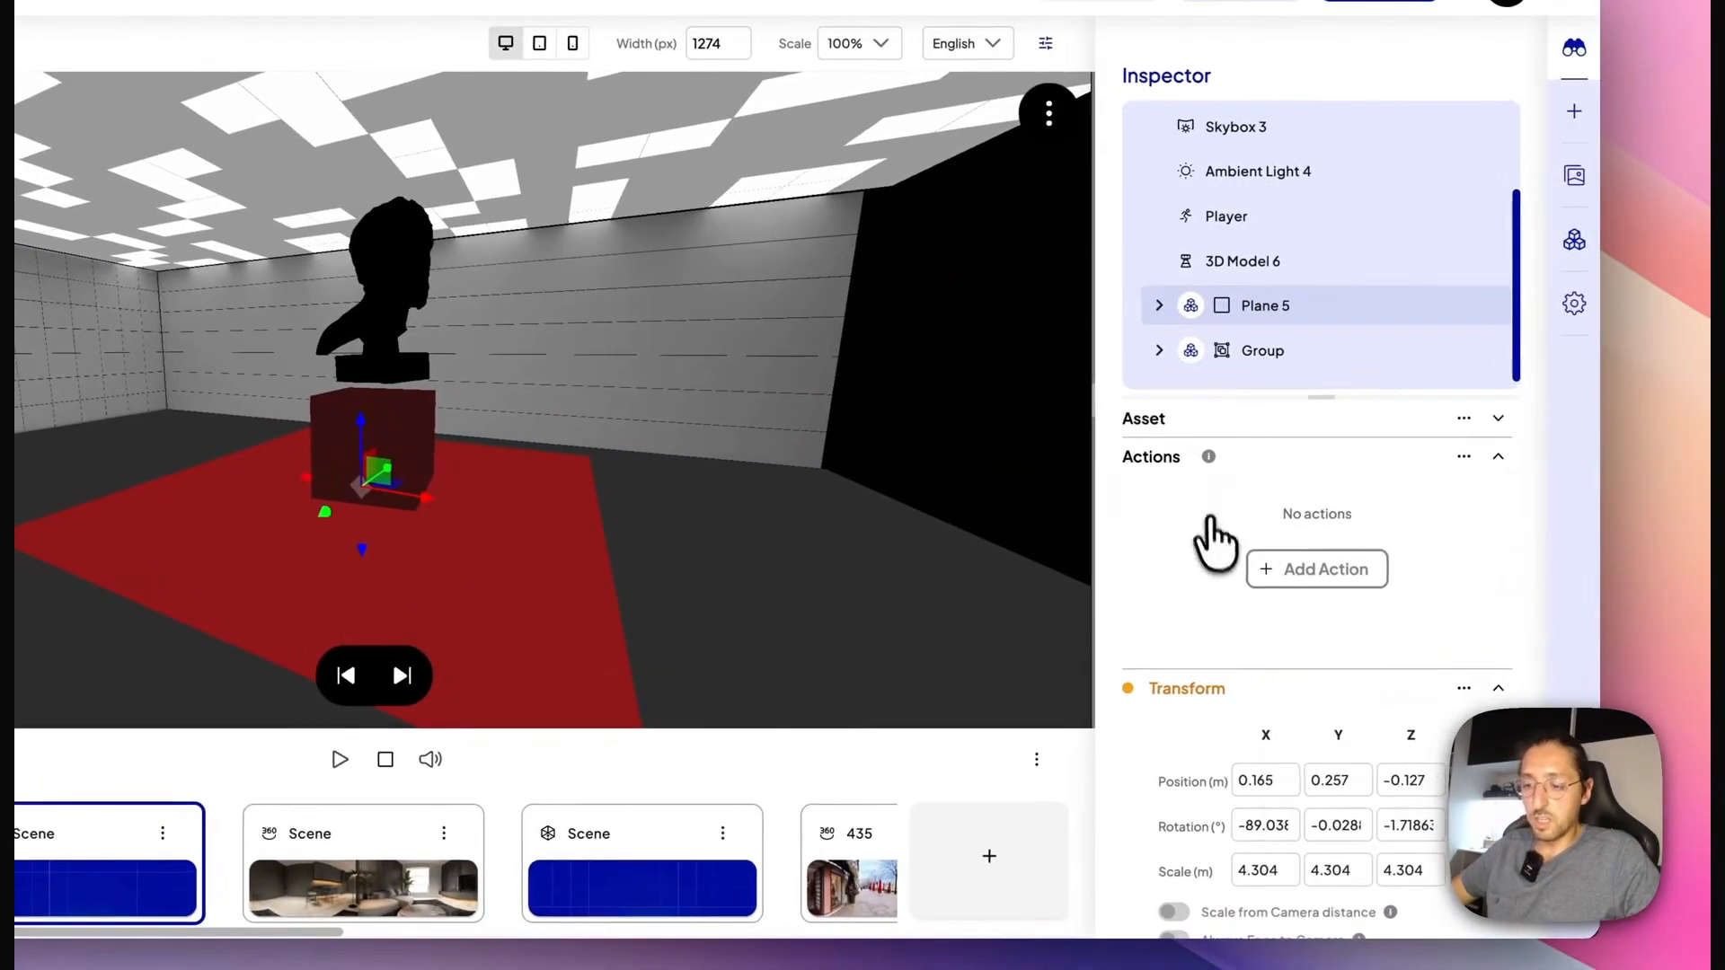
pyautogui.scroll(-5, 1420, 586)
pyautogui.scroll(-3, 1267, 647)
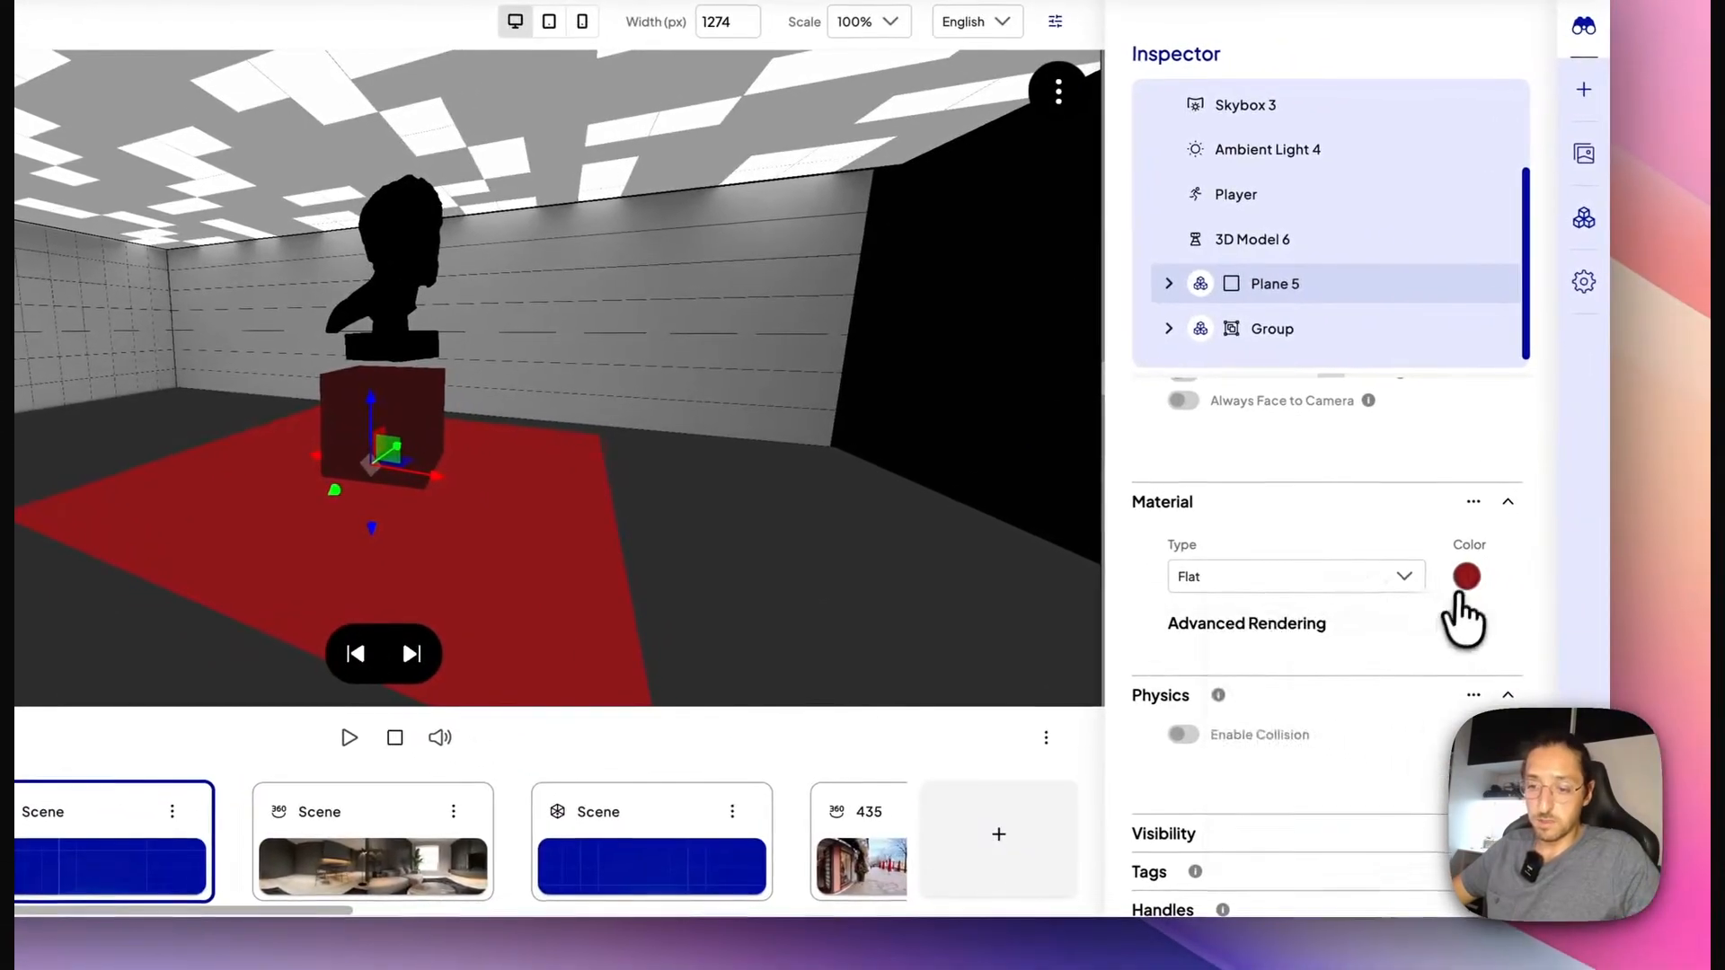
pyautogui.click(1455, 598)
pyautogui.click(1419, 769)
pyautogui.click(1465, 624)
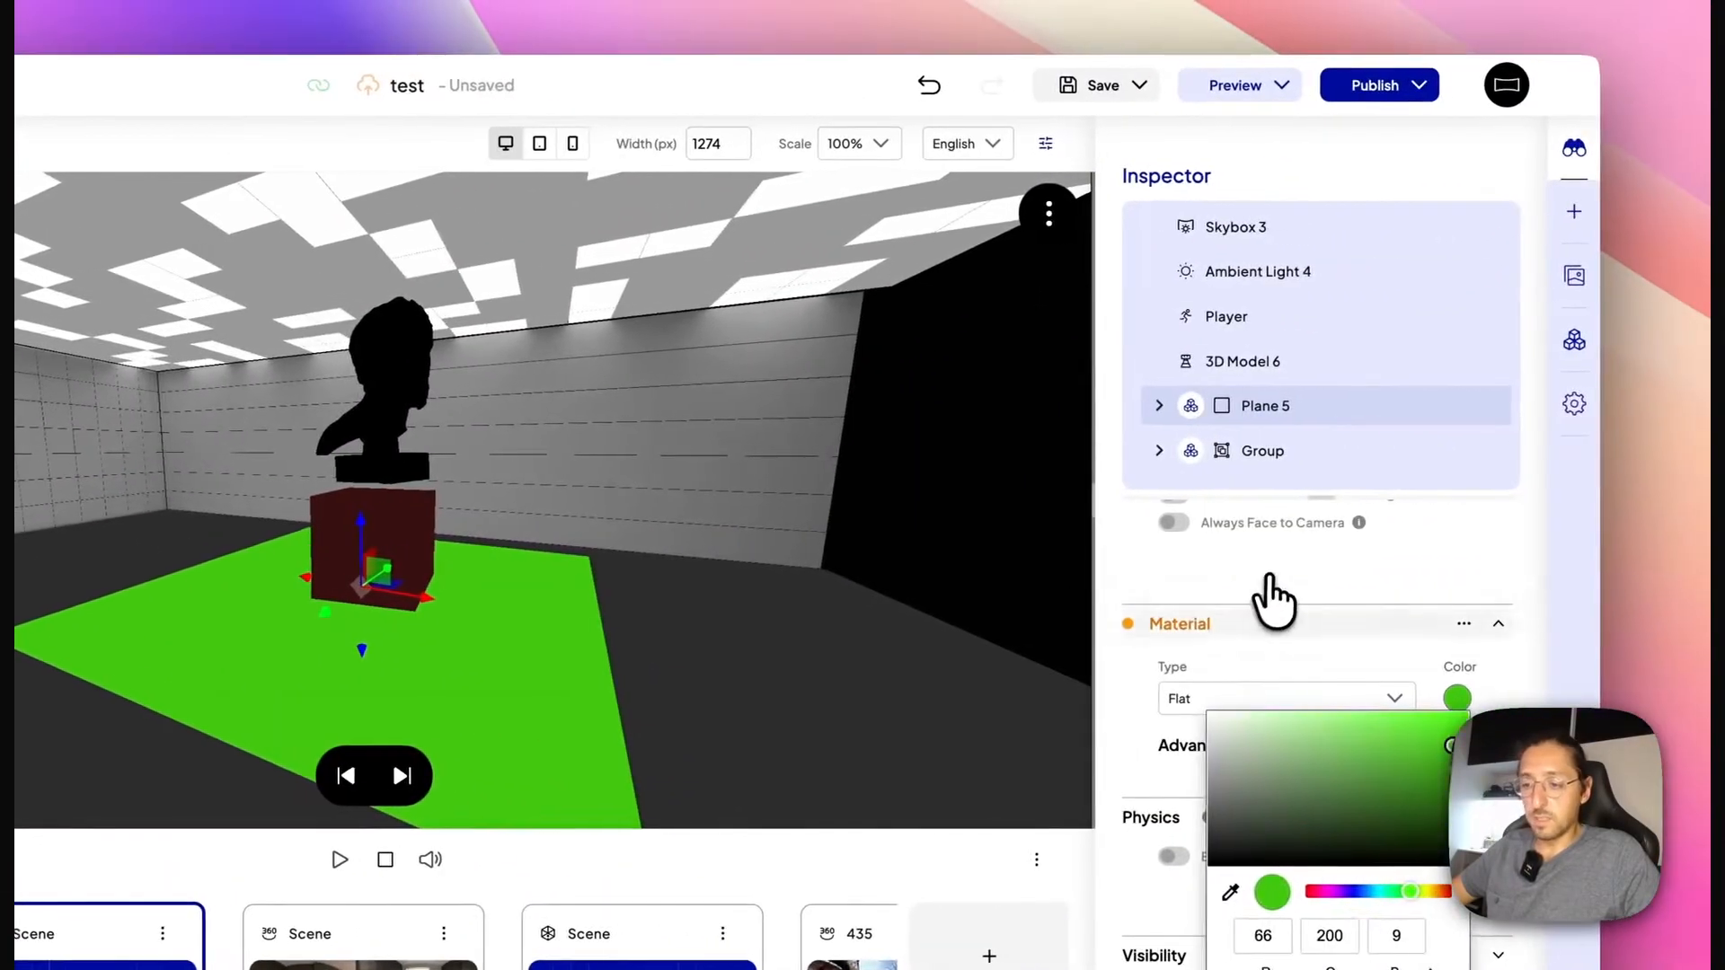
pyautogui.click(1255, 585)
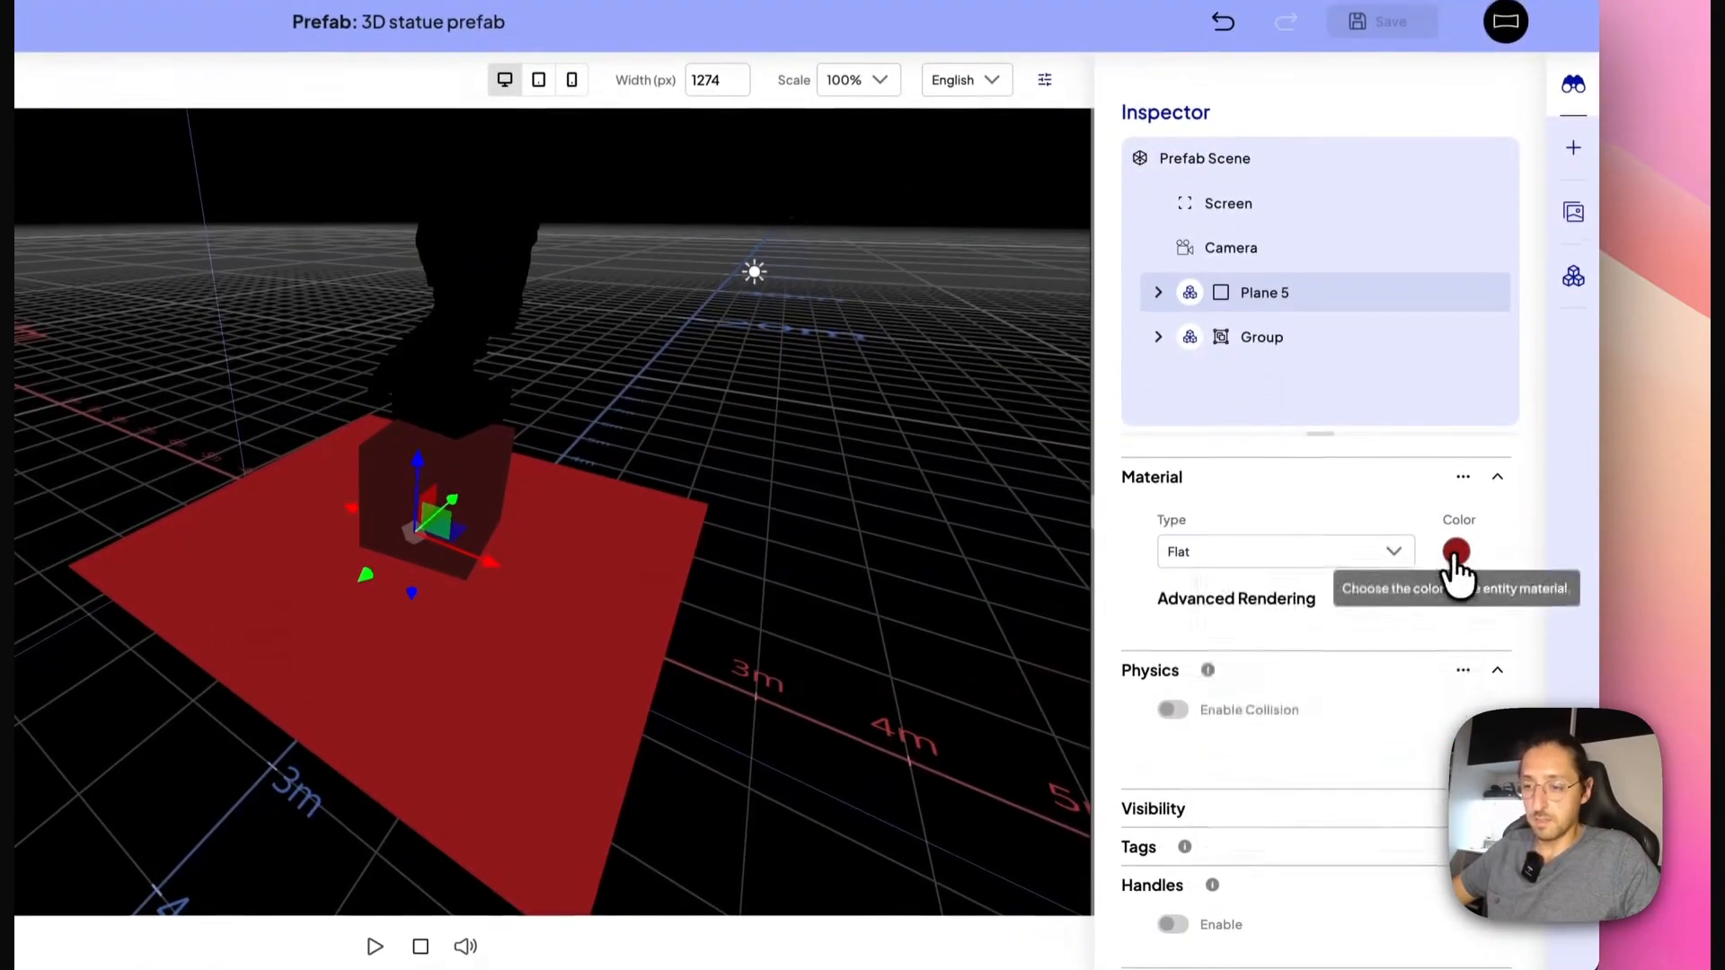
# Recolor Plane 5 light blue in the 3D statue prefab, save it, and check the instance in the first scene.
pyautogui.click(1456, 671)
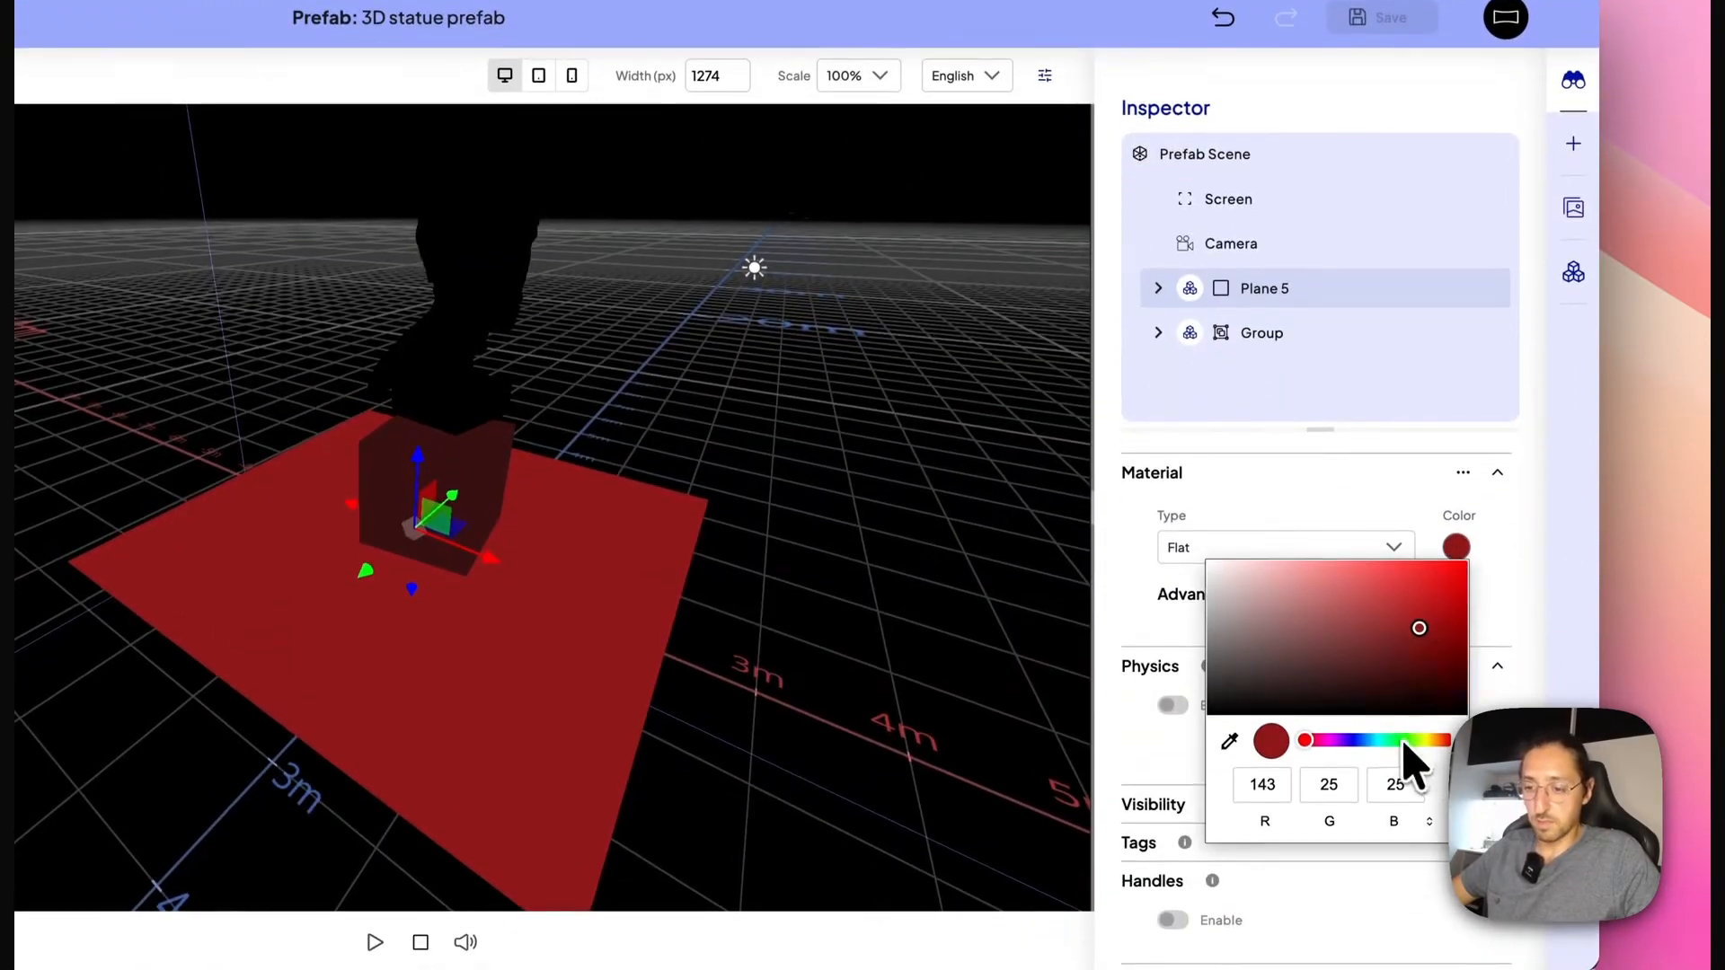
pyautogui.moveTo(1404, 742); pyautogui.dragTo(1369, 739)
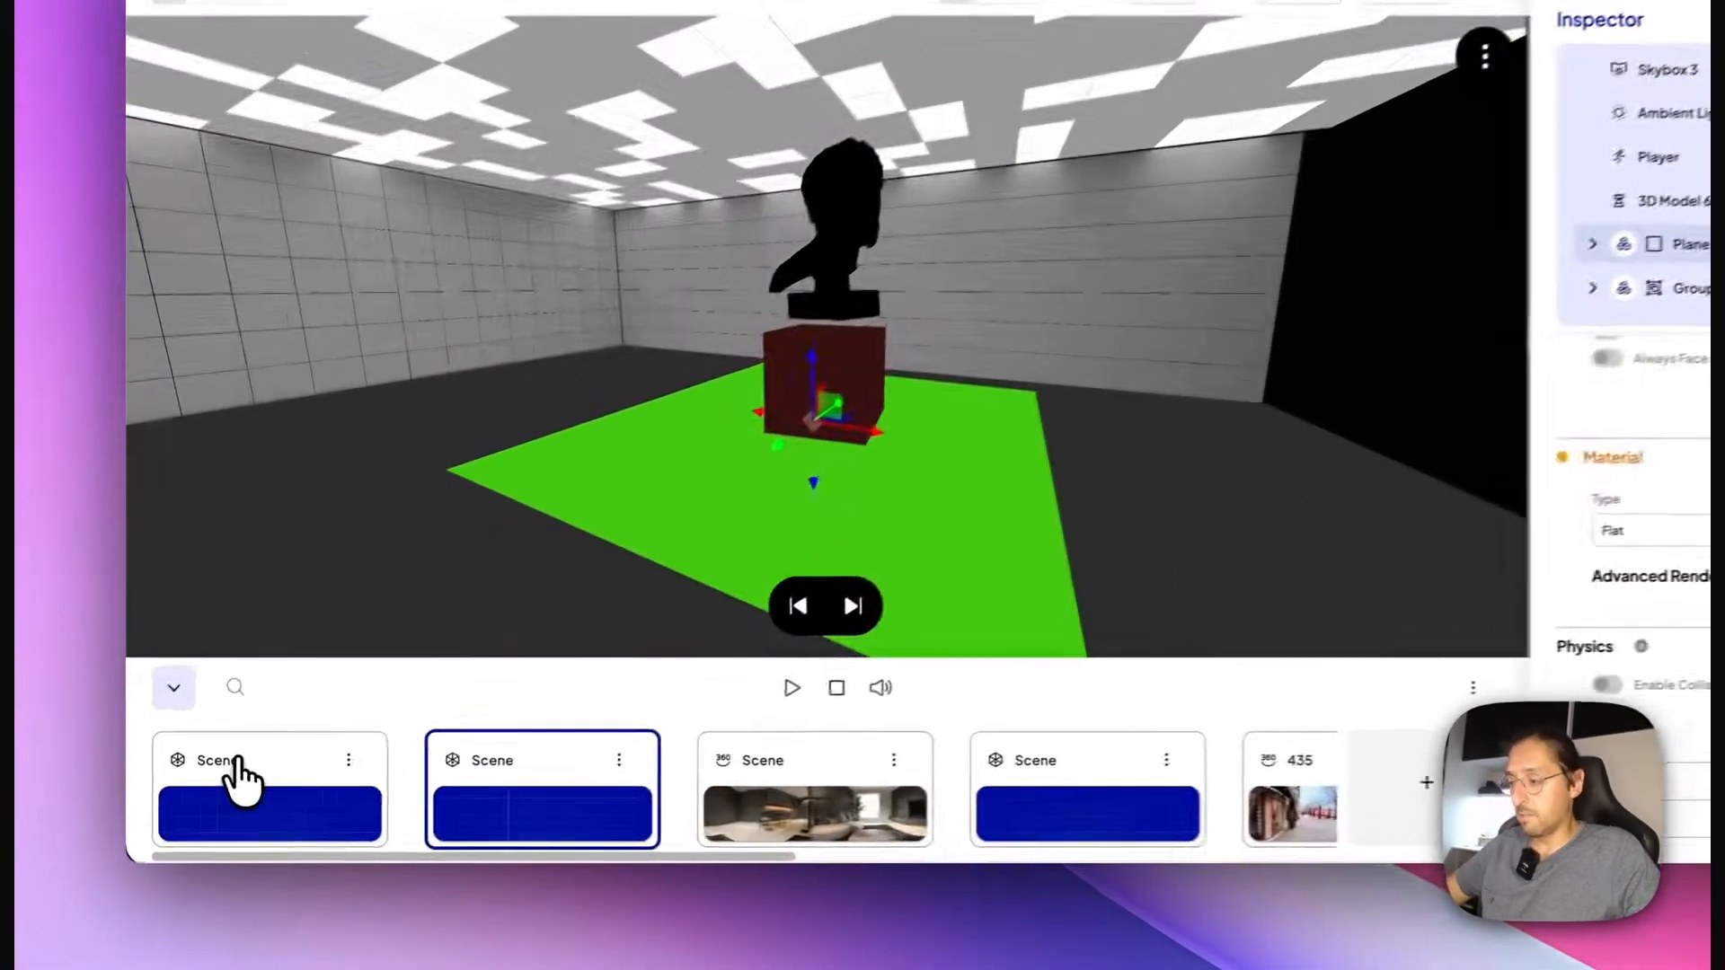
pyautogui.click(206, 789)
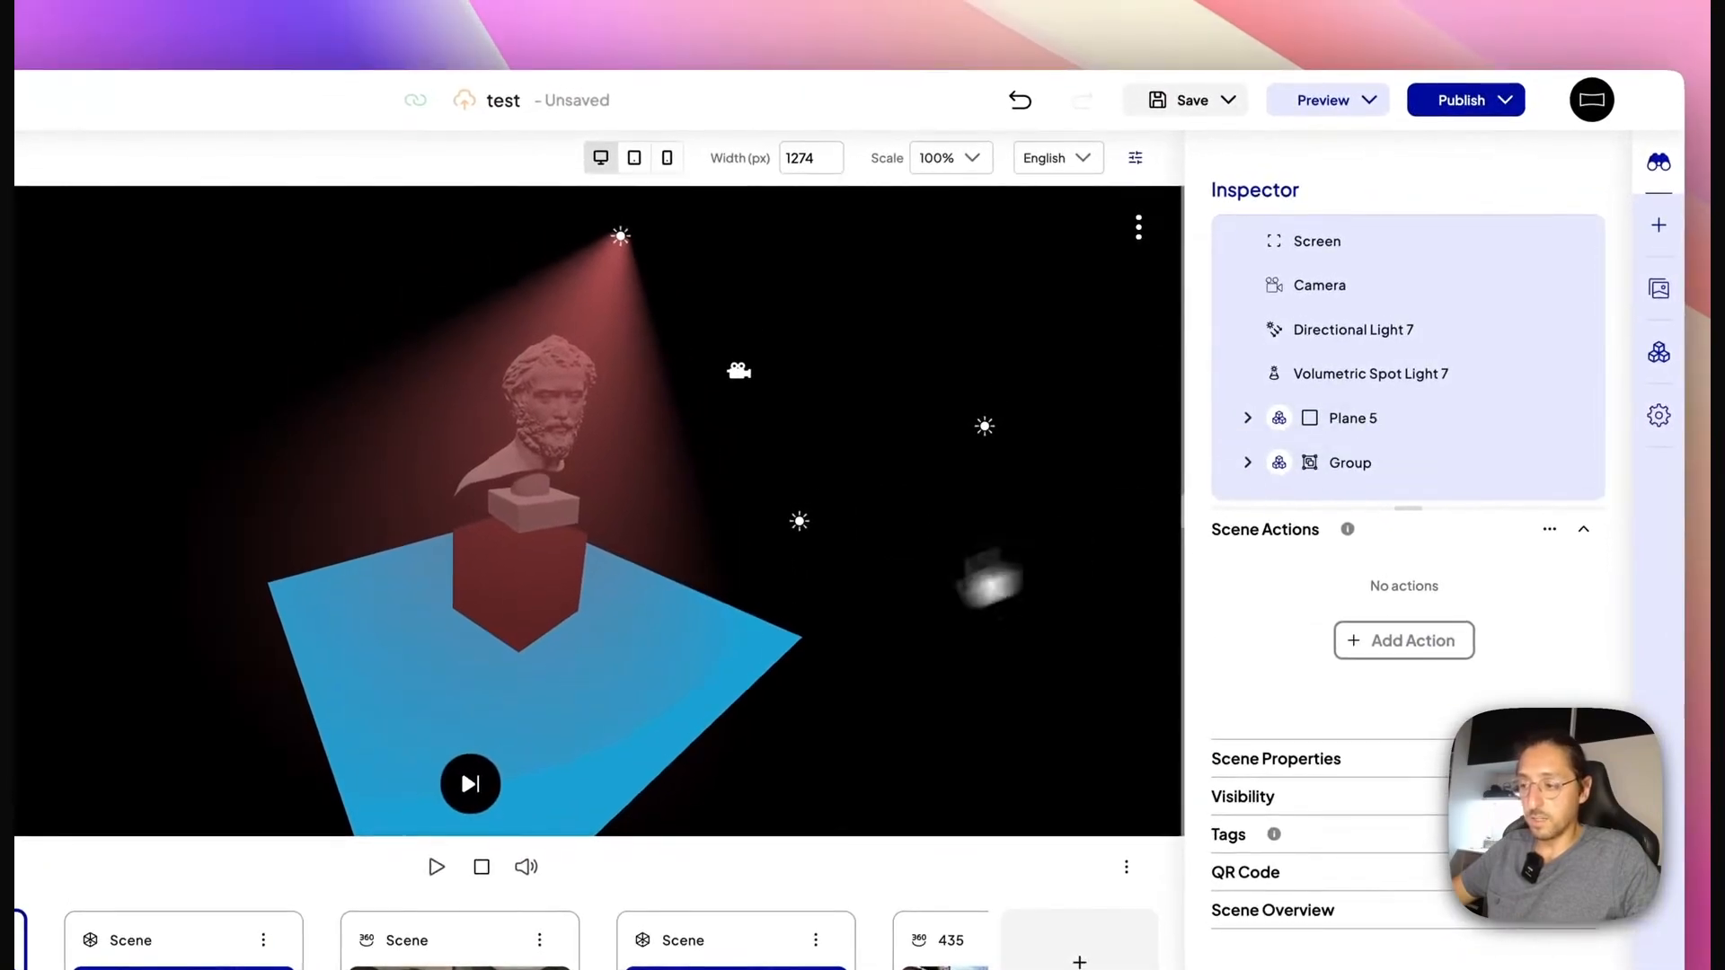
pyautogui.moveTo(688, 651); pyautogui.dragTo(719, 631)
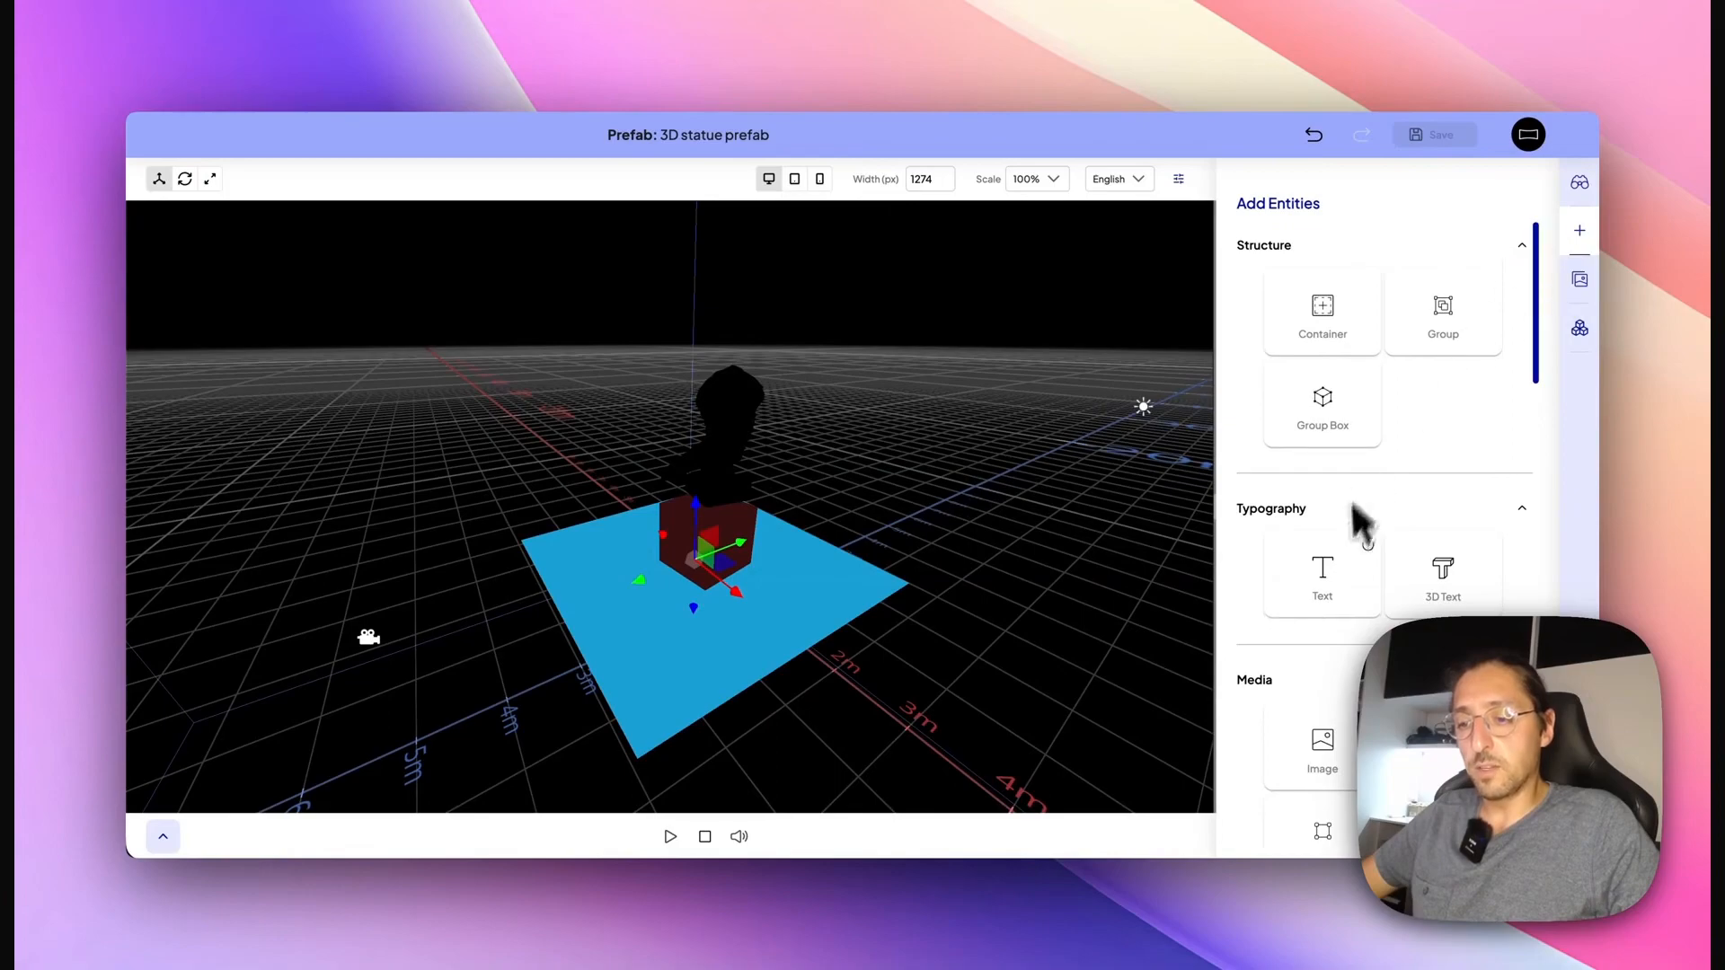
# Add the Potted Plant model from the workspace assets to the 3D statue prefab scene.
pyautogui.scroll(-10, 1339, 569)
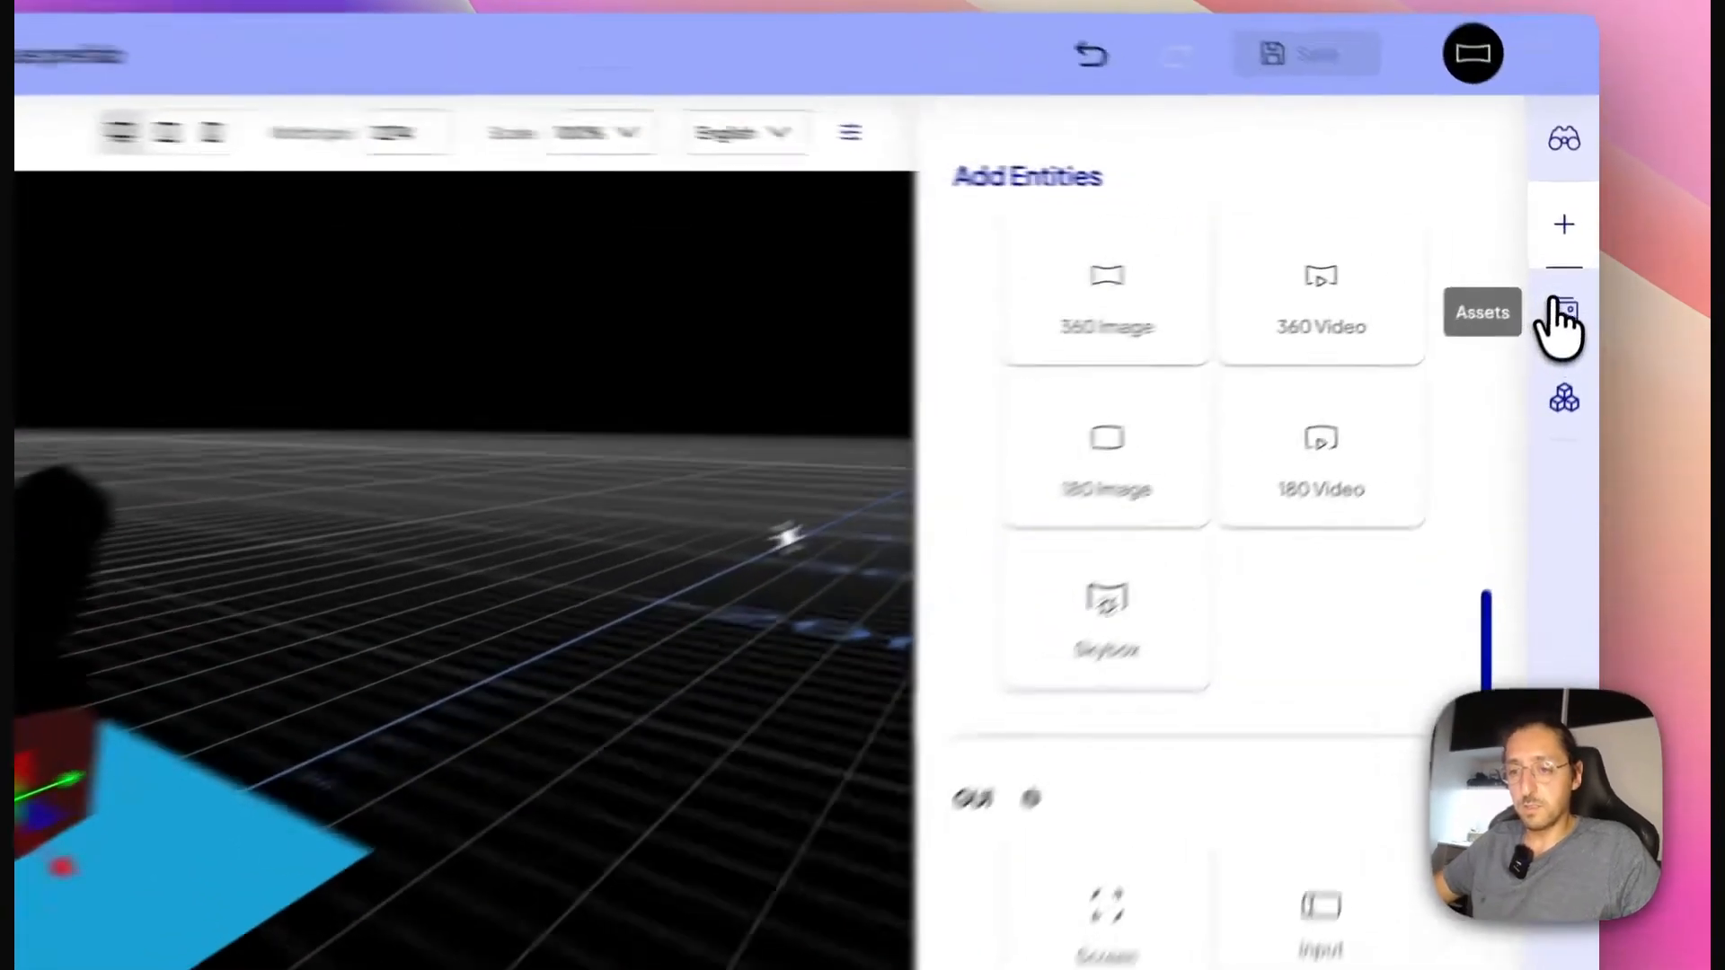
pyautogui.click(1560, 316)
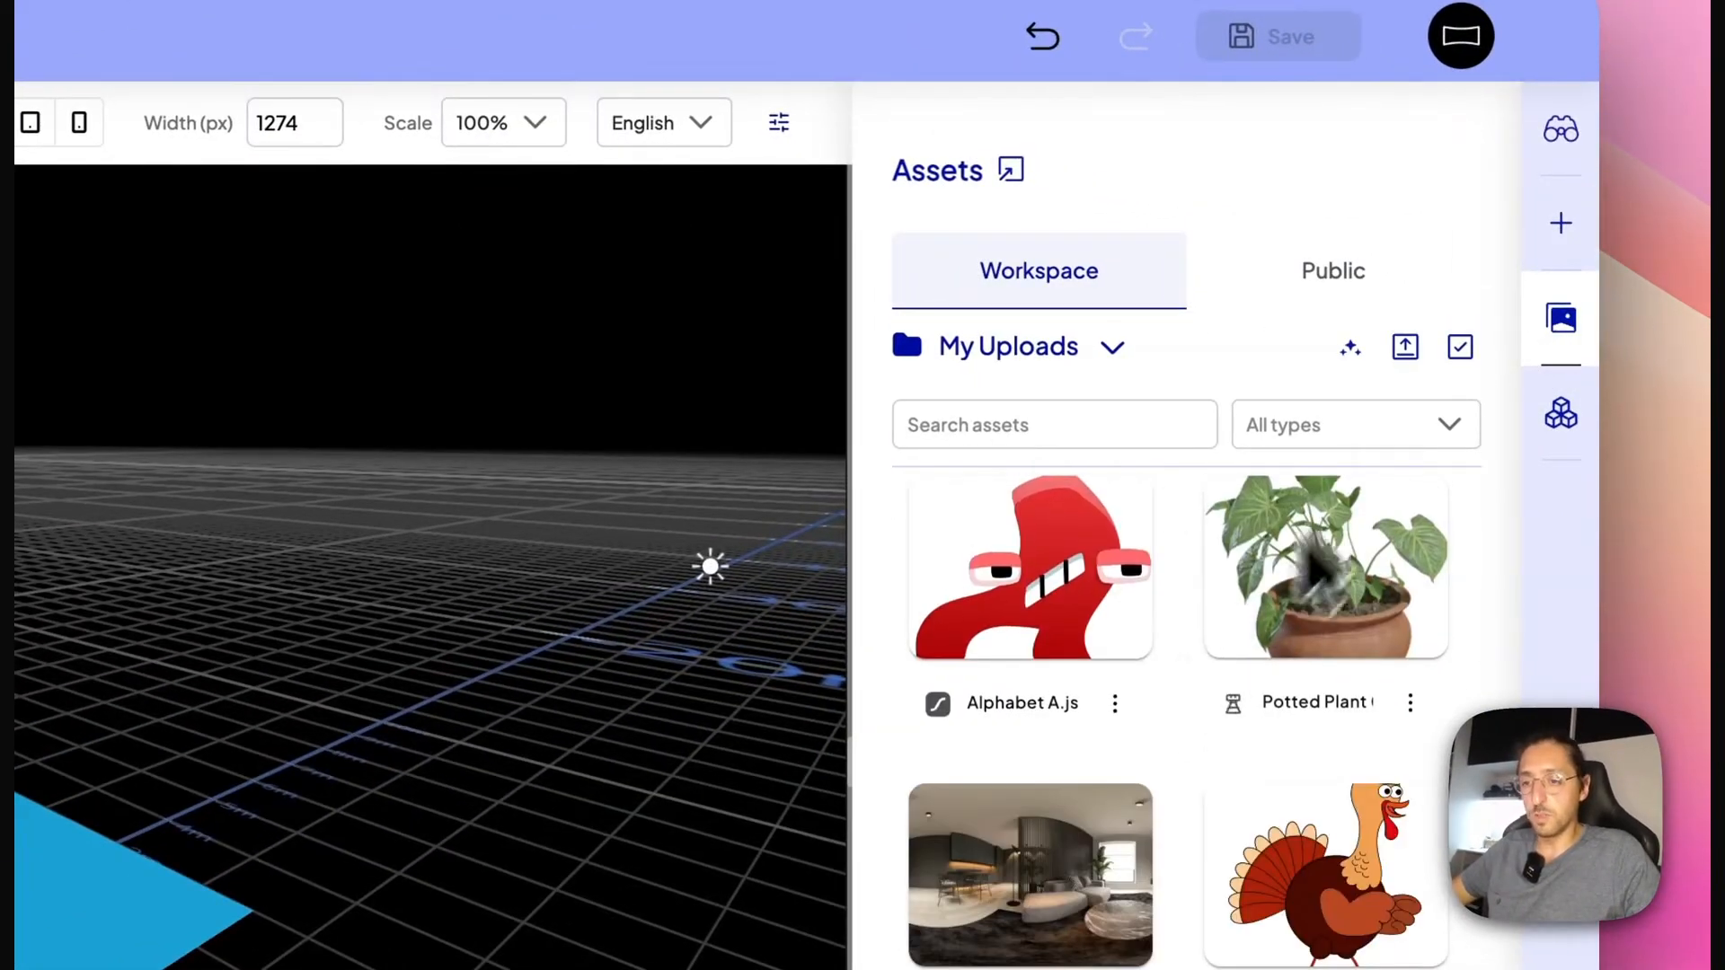
pyautogui.scroll(-4, 1278, 572)
pyautogui.scroll(4, 1143, 713)
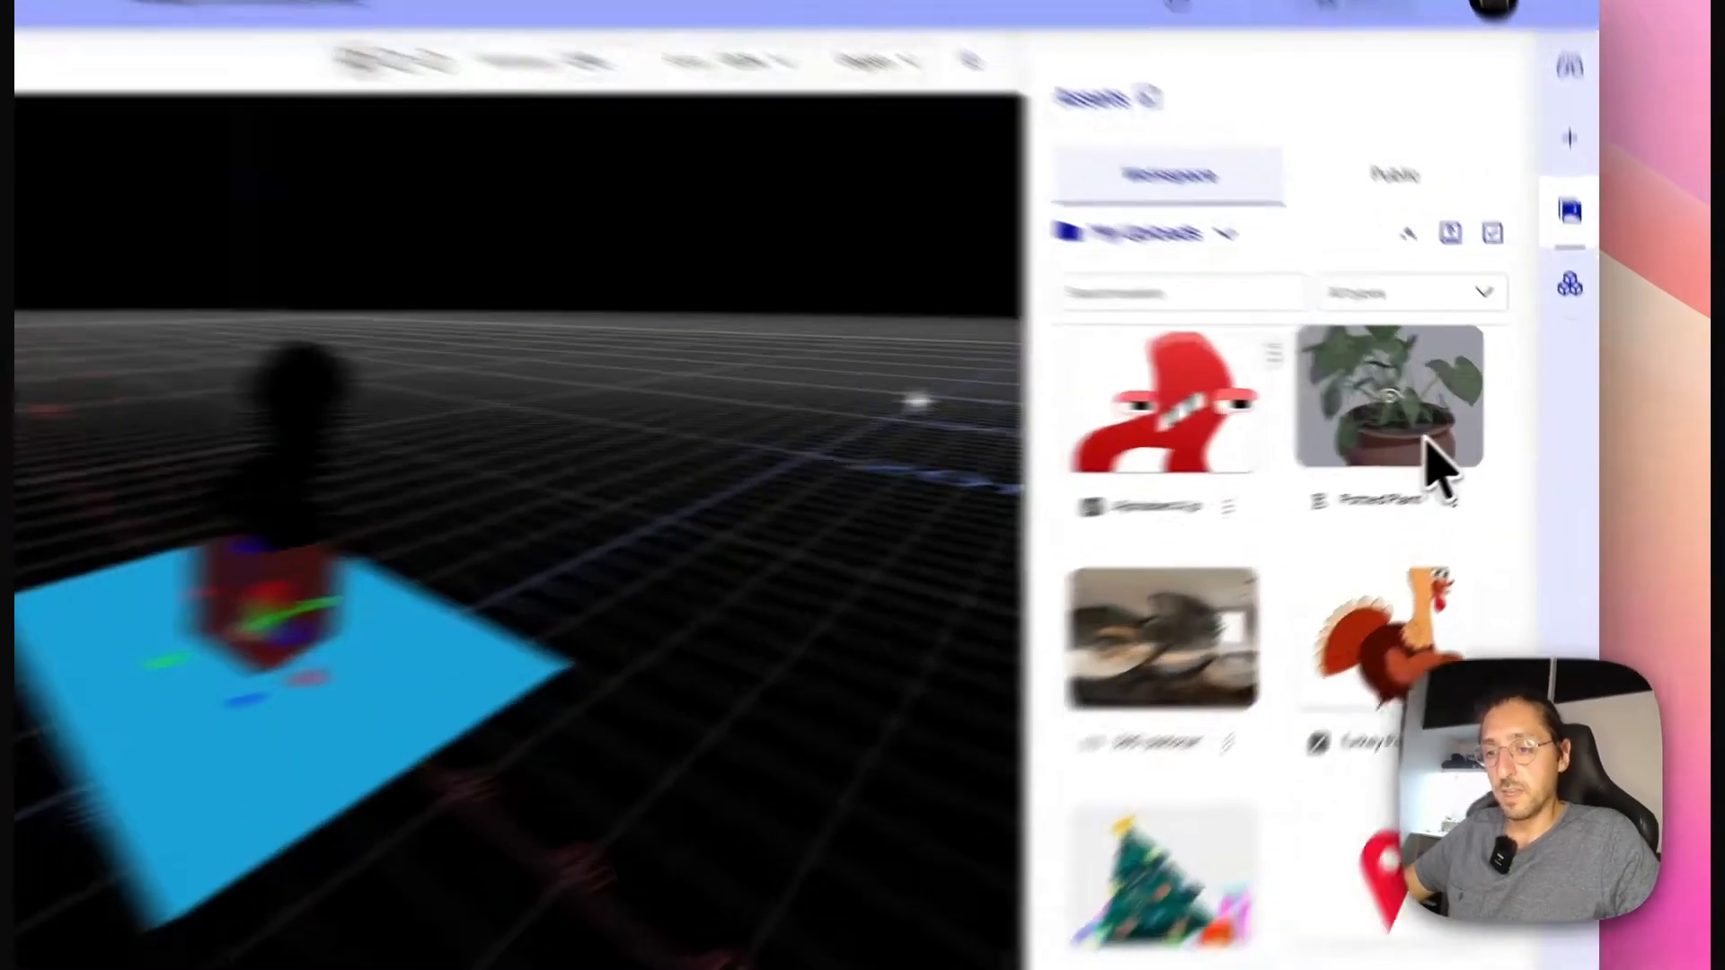
pyautogui.moveTo(1489, 455); pyautogui.dragTo(910, 579)
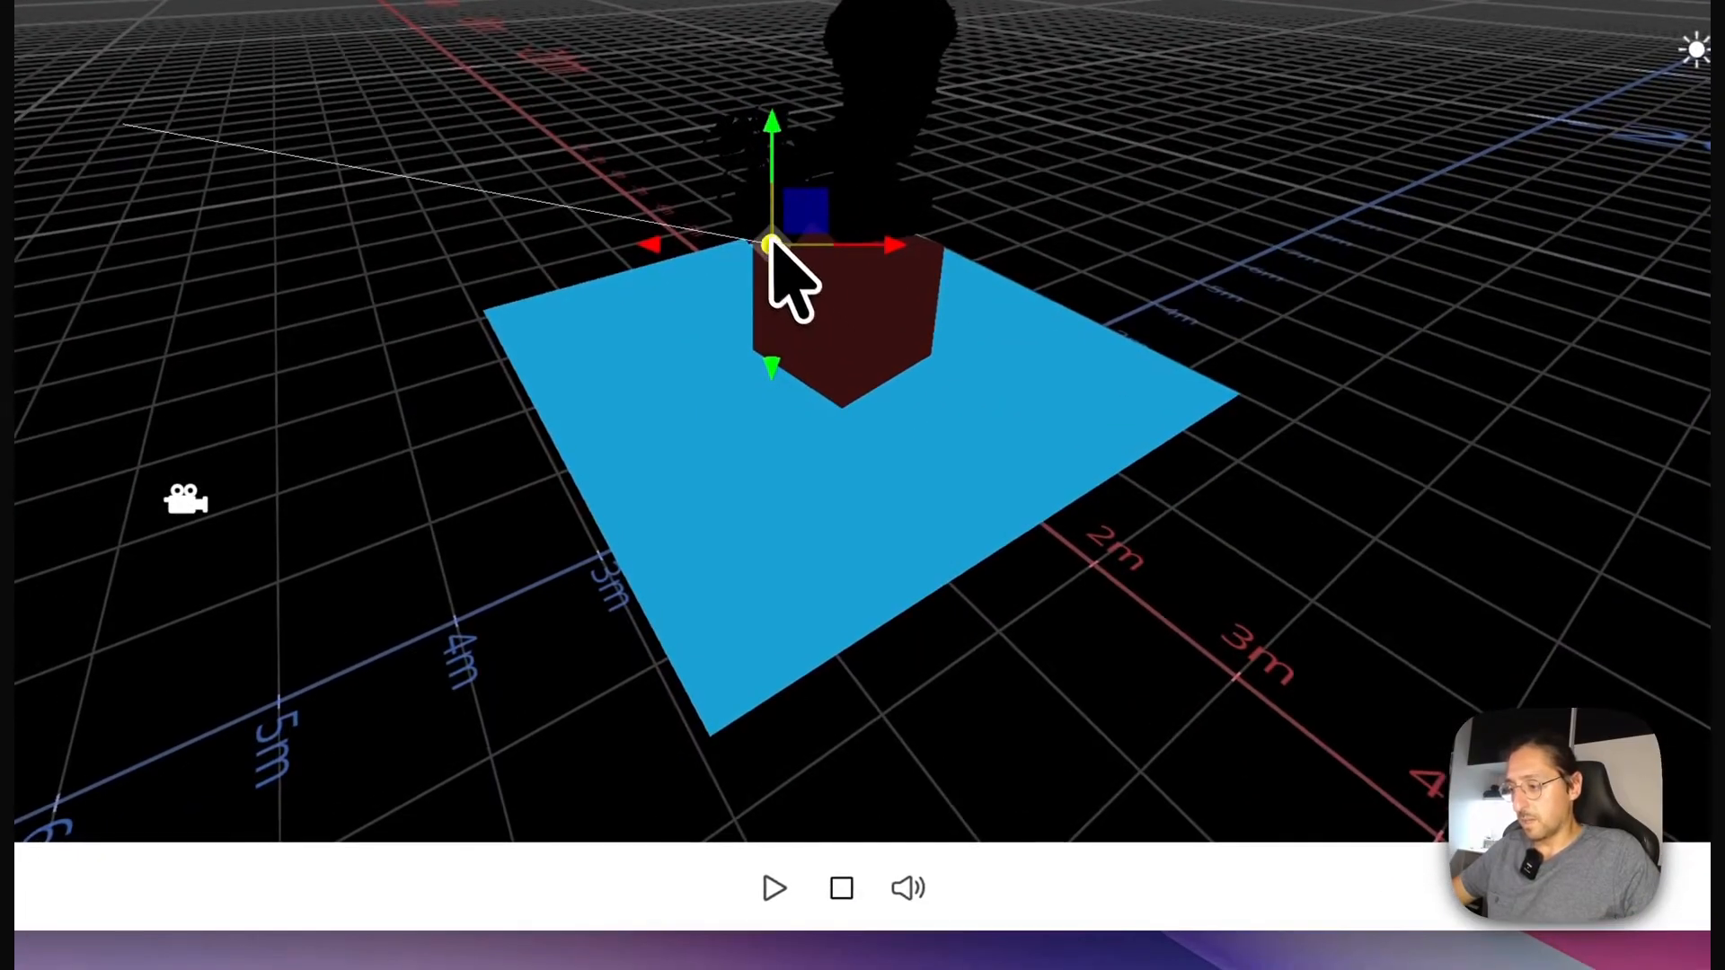
# Position the potted plant on the blue plane beside the statue's pedestal.
pyautogui.rightClick(771, 244)
pyautogui.click(894, 756)
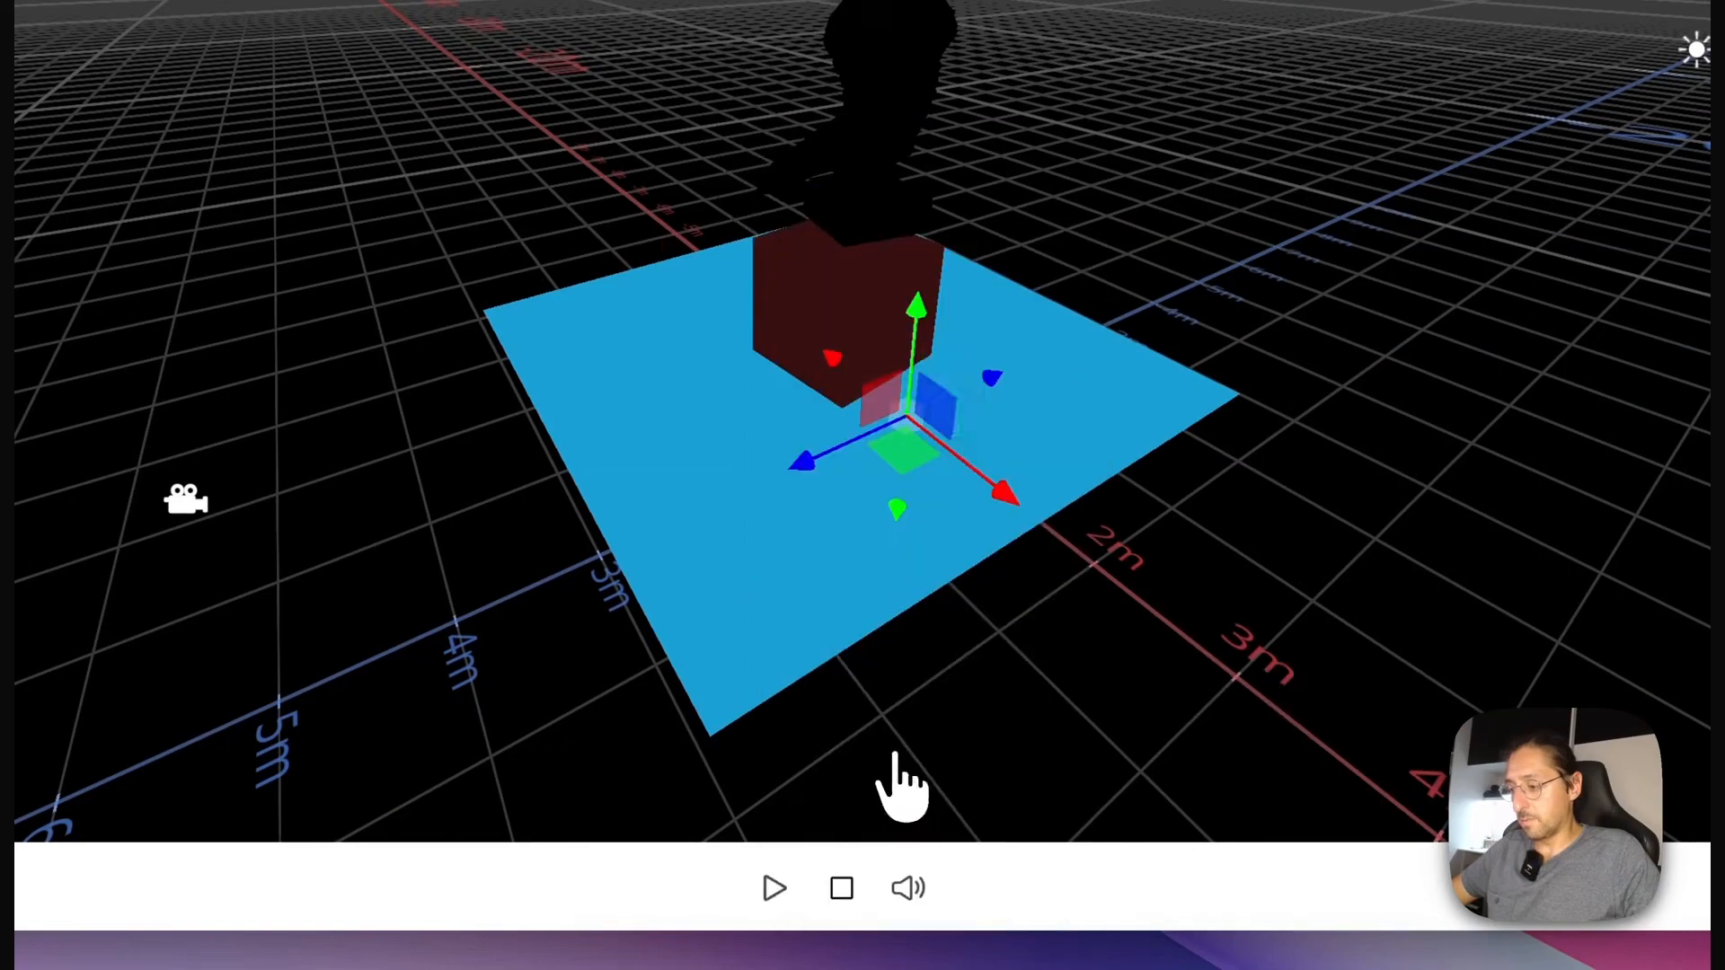
pyautogui.moveTo(922, 332); pyautogui.dragTo(938, 214)
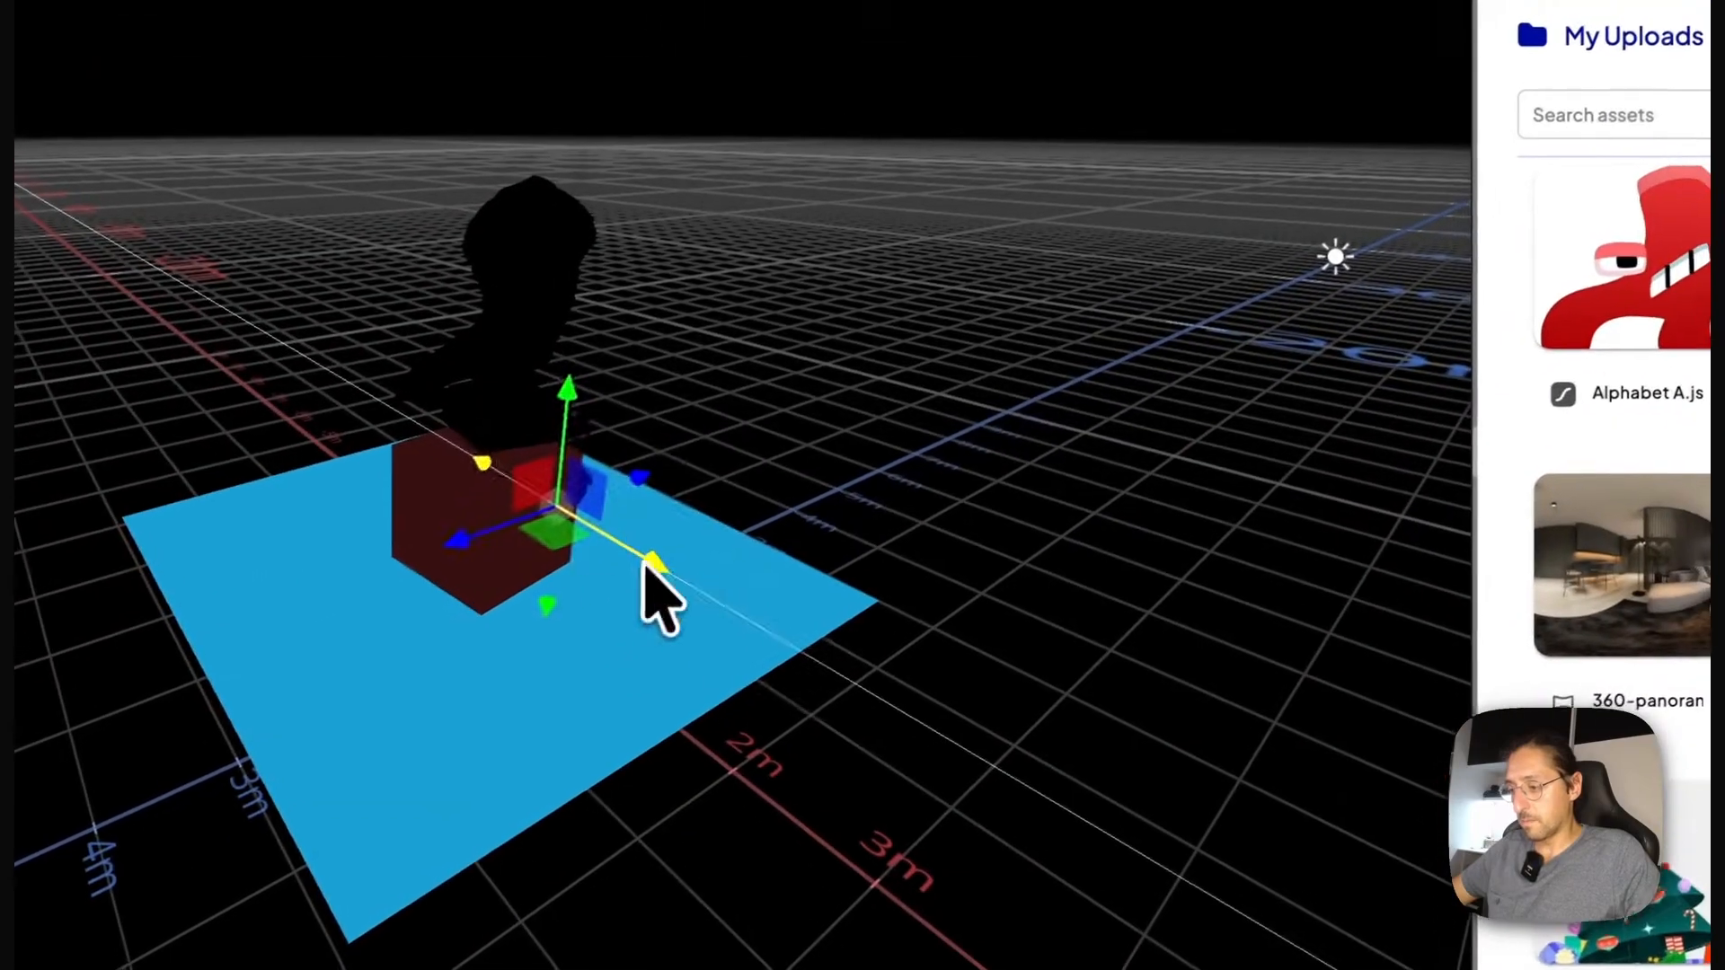
pyautogui.moveTo(1010, 359); pyautogui.dragTo(1148, 415)
pyautogui.moveTo(782, 622); pyautogui.dragTo(790, 632)
pyautogui.moveTo(586, 605); pyautogui.dragTo(517, 634)
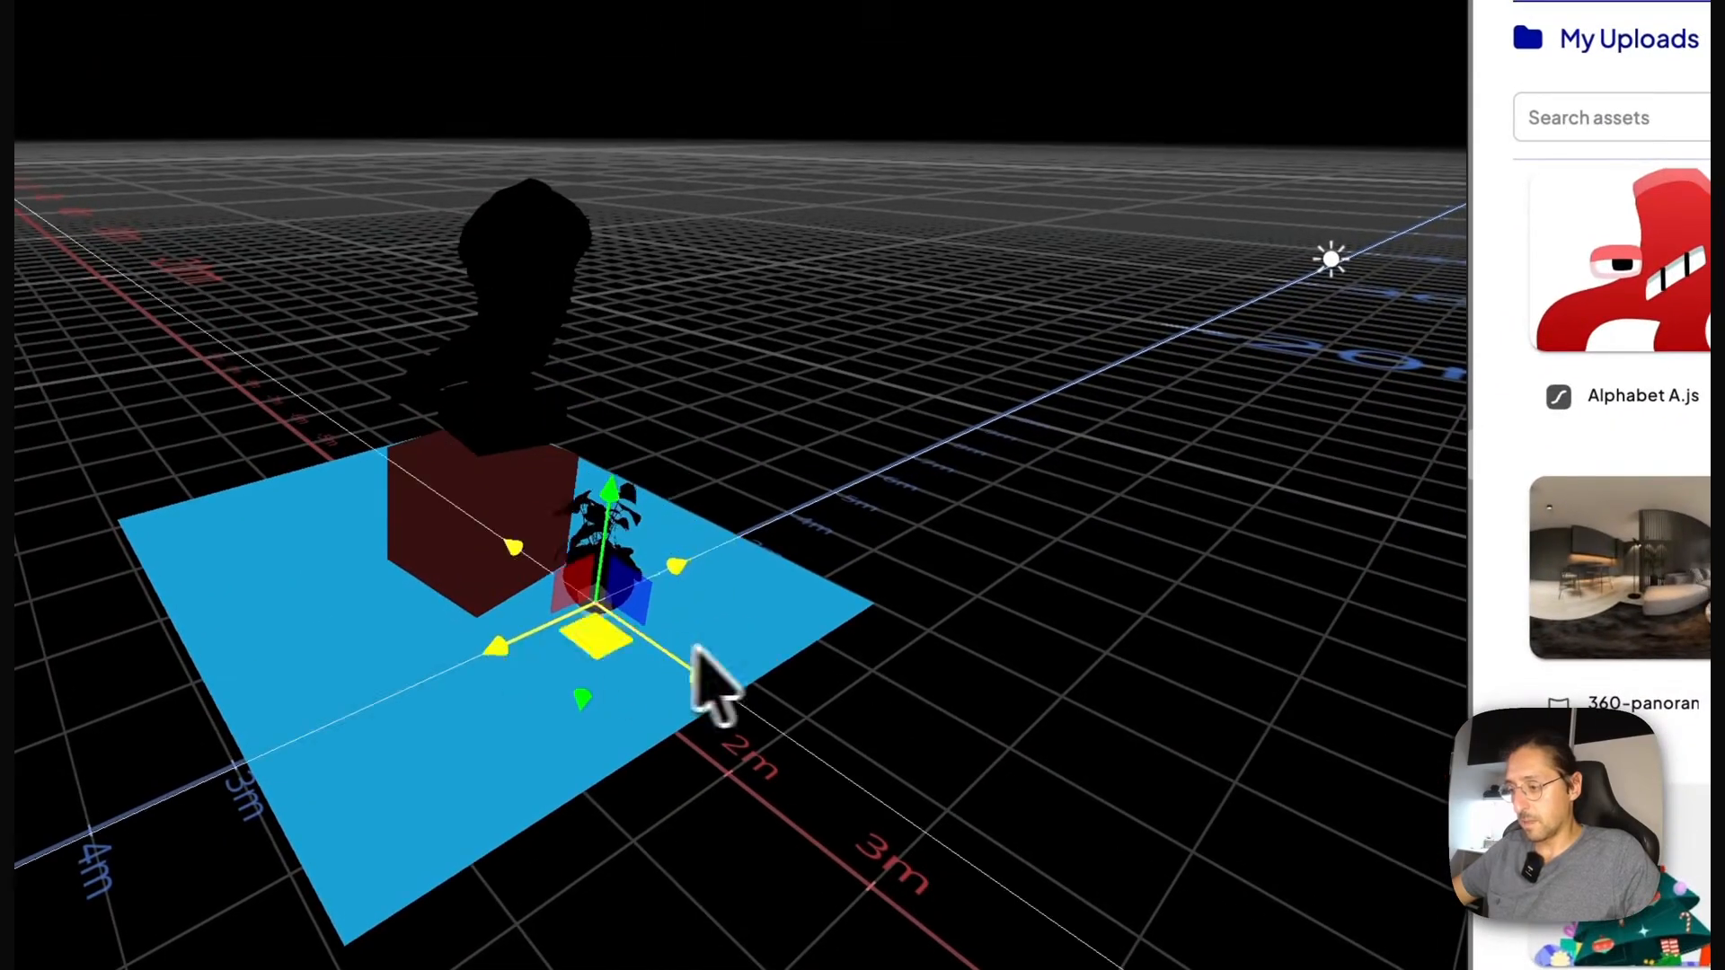
pyautogui.moveTo(695, 654); pyautogui.dragTo(716, 668)
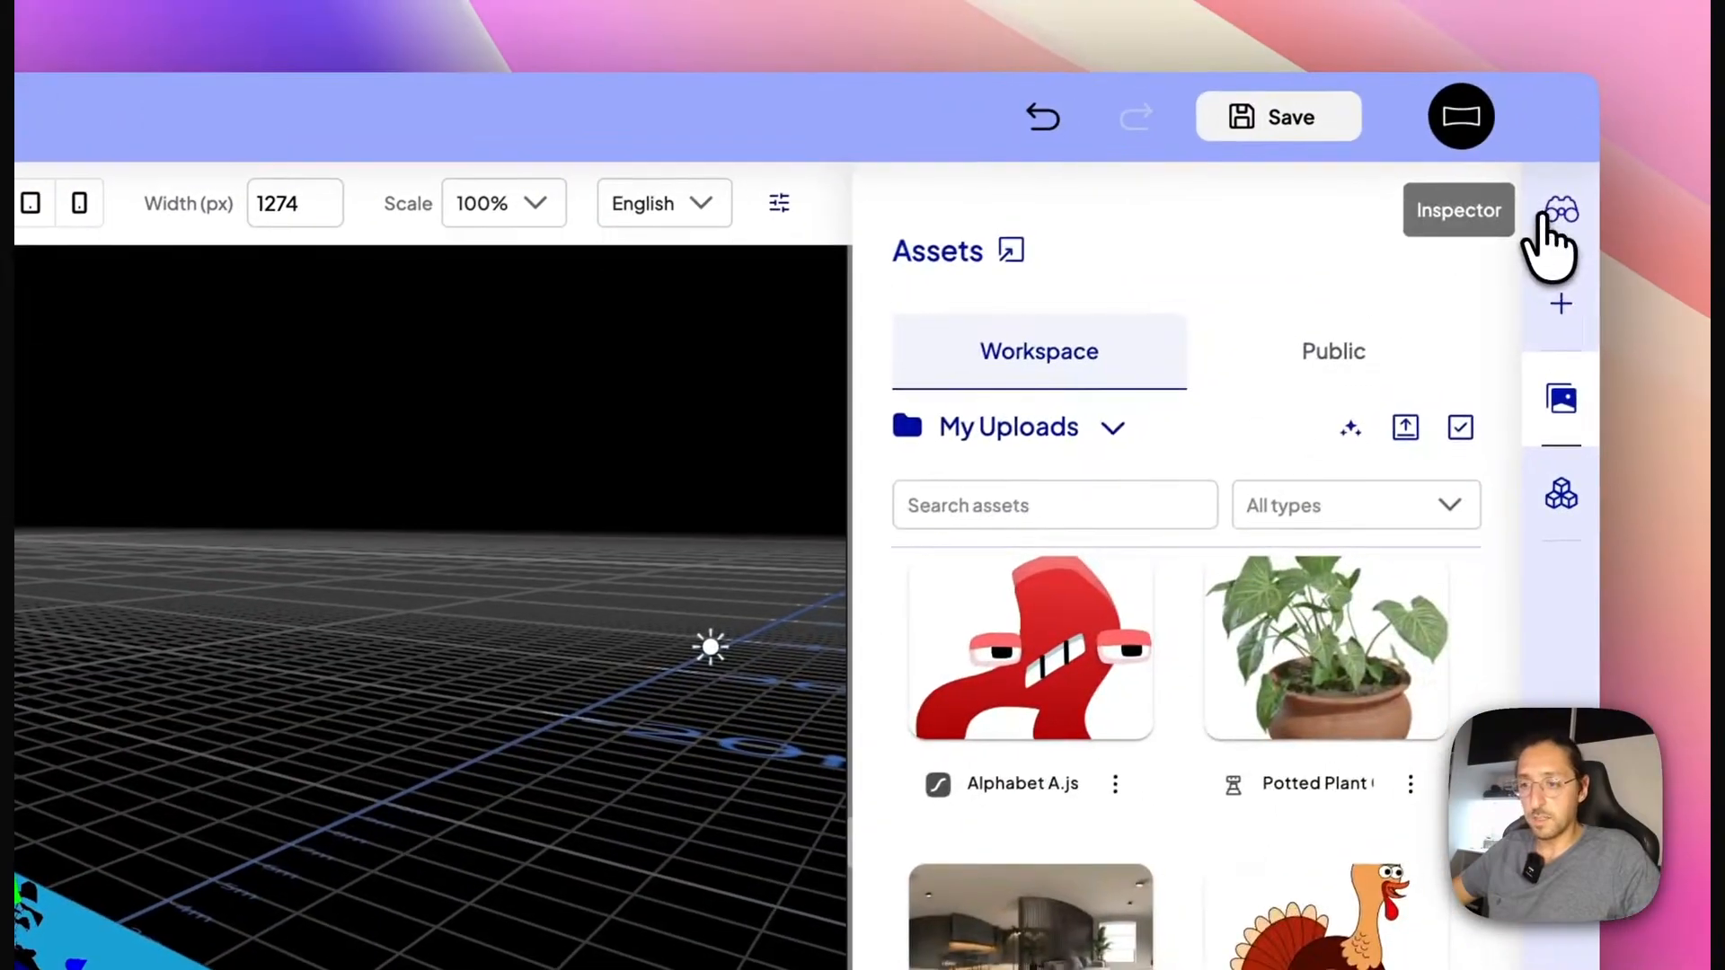
# Add a Directional Light to the prefab scene near the statue.
pyautogui.click(1550, 234)
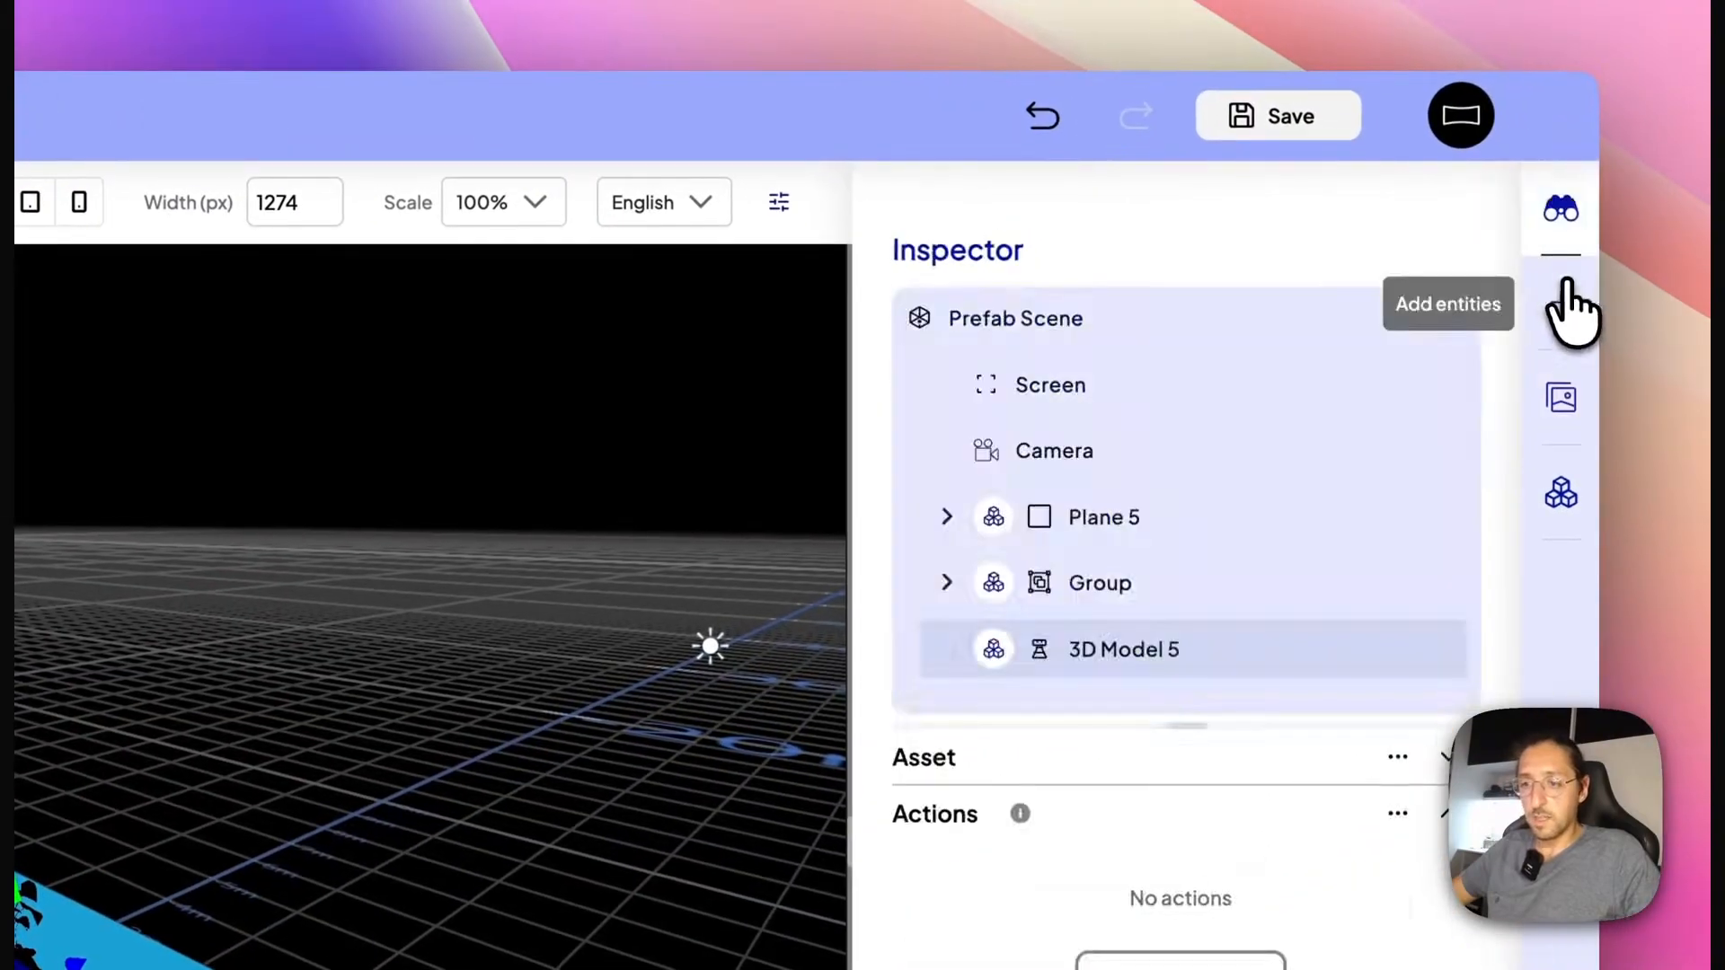
pyautogui.click(1563, 301)
pyautogui.scroll(-10, 1262, 574)
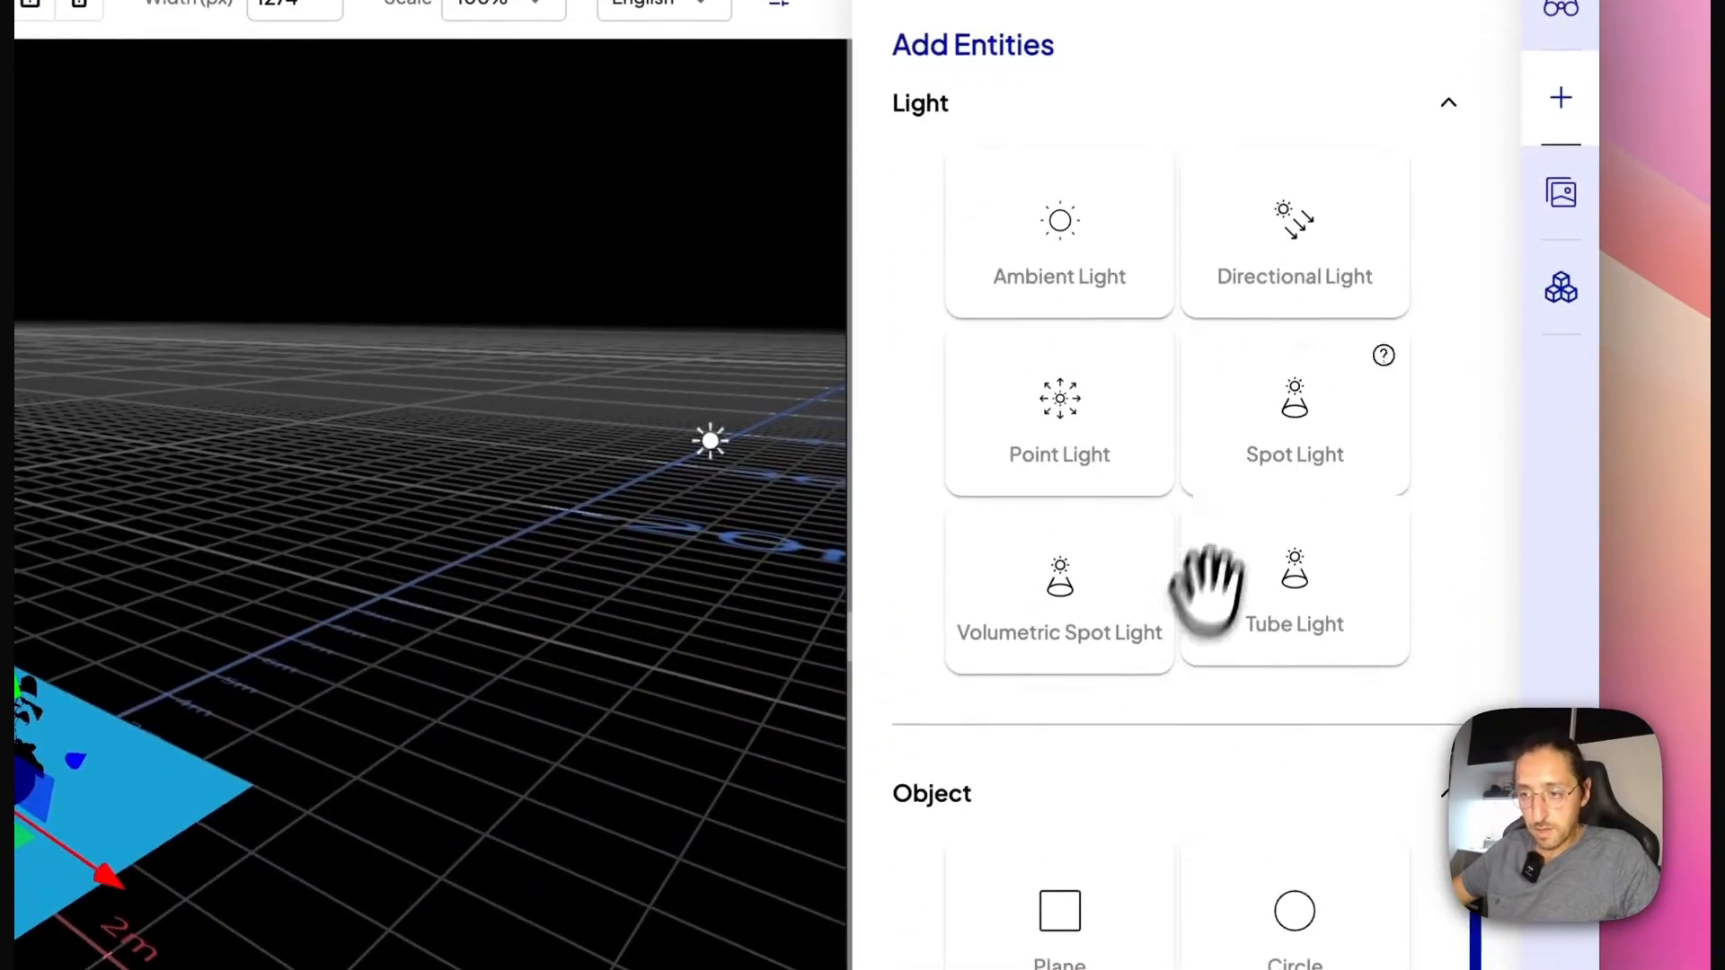
pyautogui.moveTo(1303, 261); pyautogui.dragTo(262, 784)
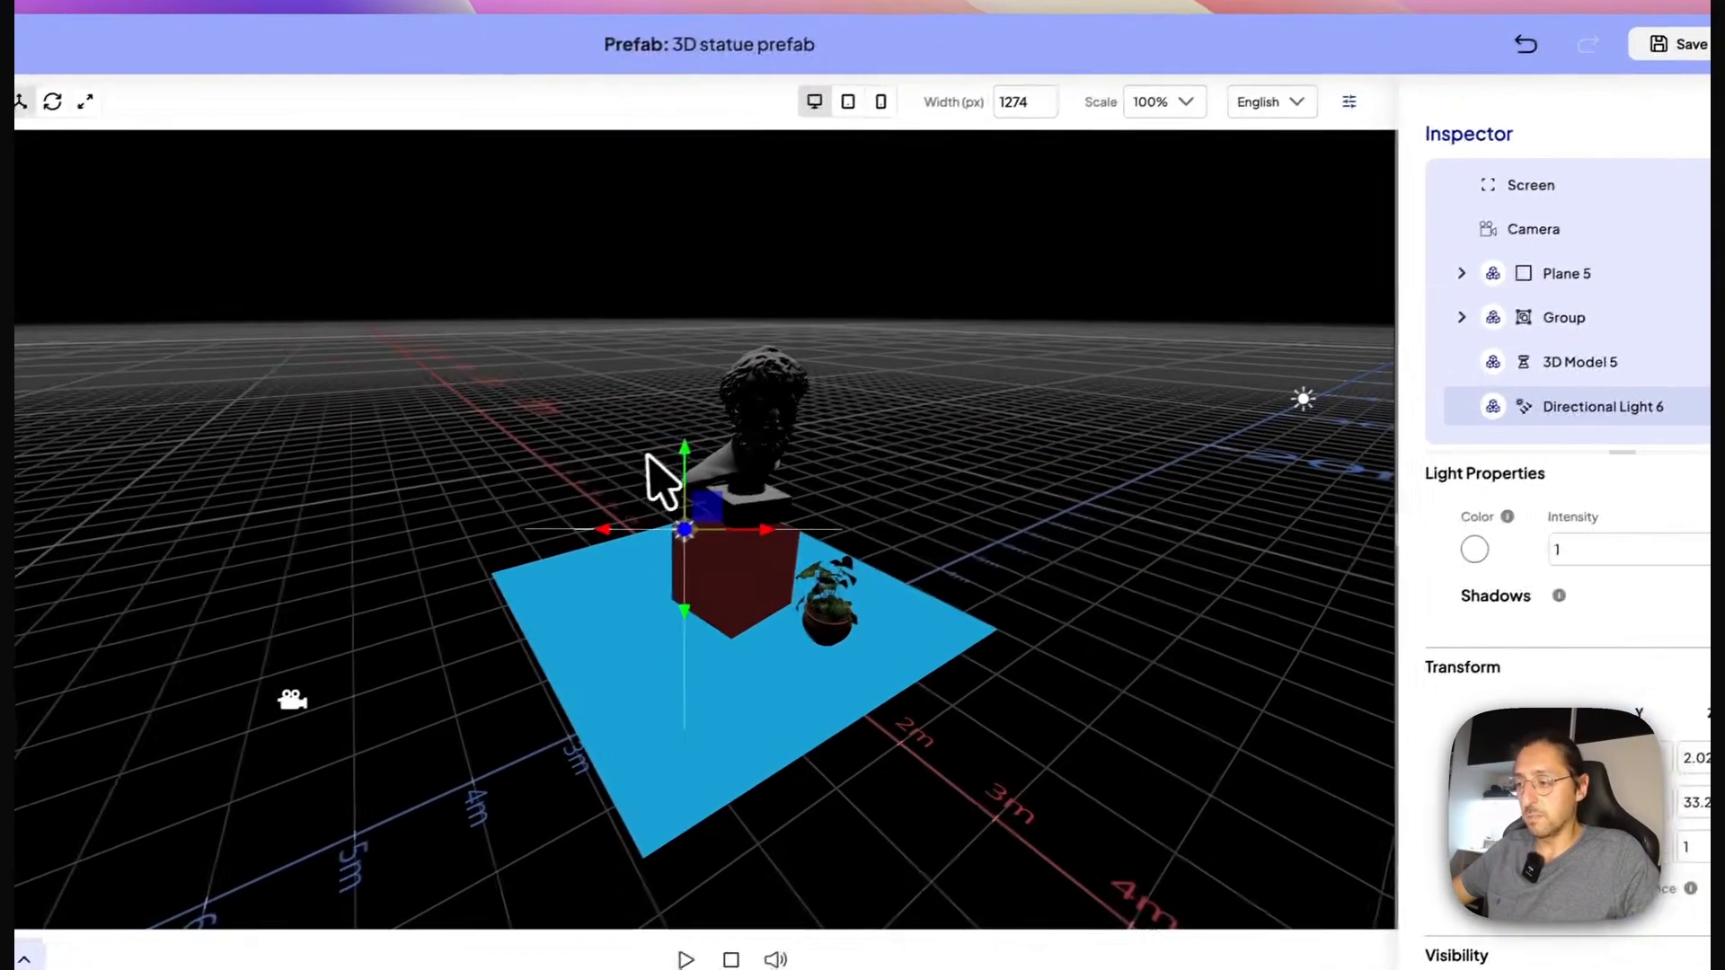
# Raise the directional light to a height of about 4.2 m, shift it sideways past the statue, and save the prefab.
pyautogui.moveTo(435, 539); pyautogui.dragTo(436, 440)
pyautogui.moveTo(563, 456); pyautogui.dragTo(570, 316)
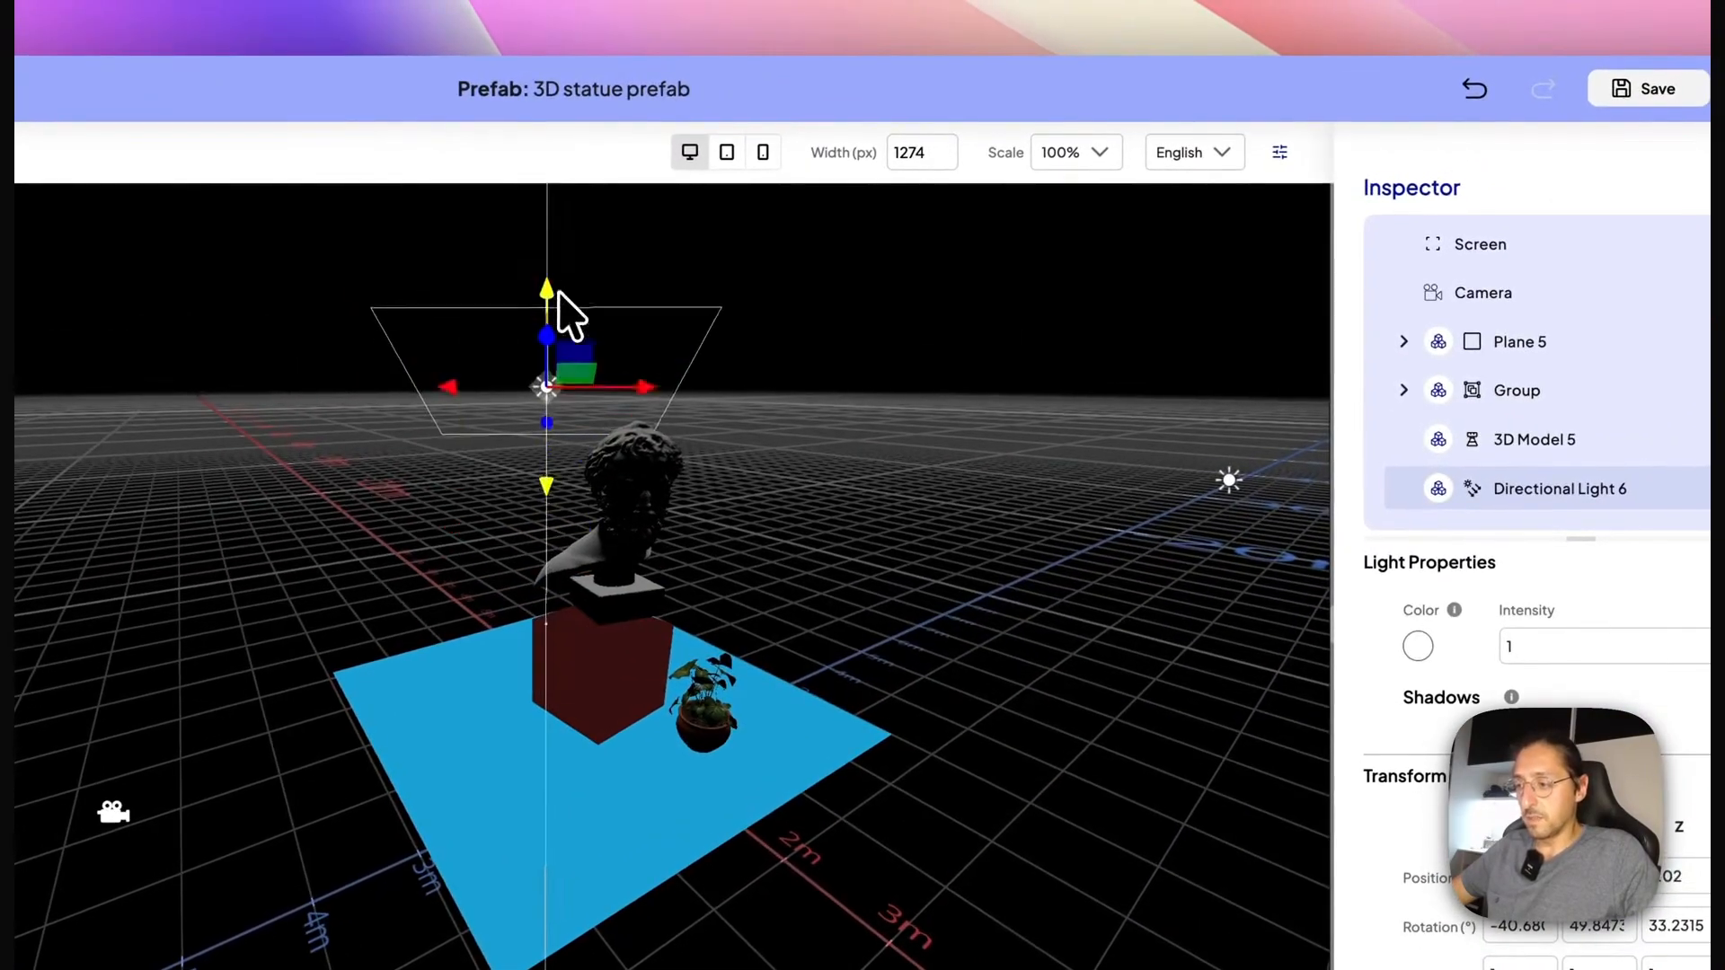
pyautogui.moveTo(648, 387); pyautogui.dragTo(854, 395)
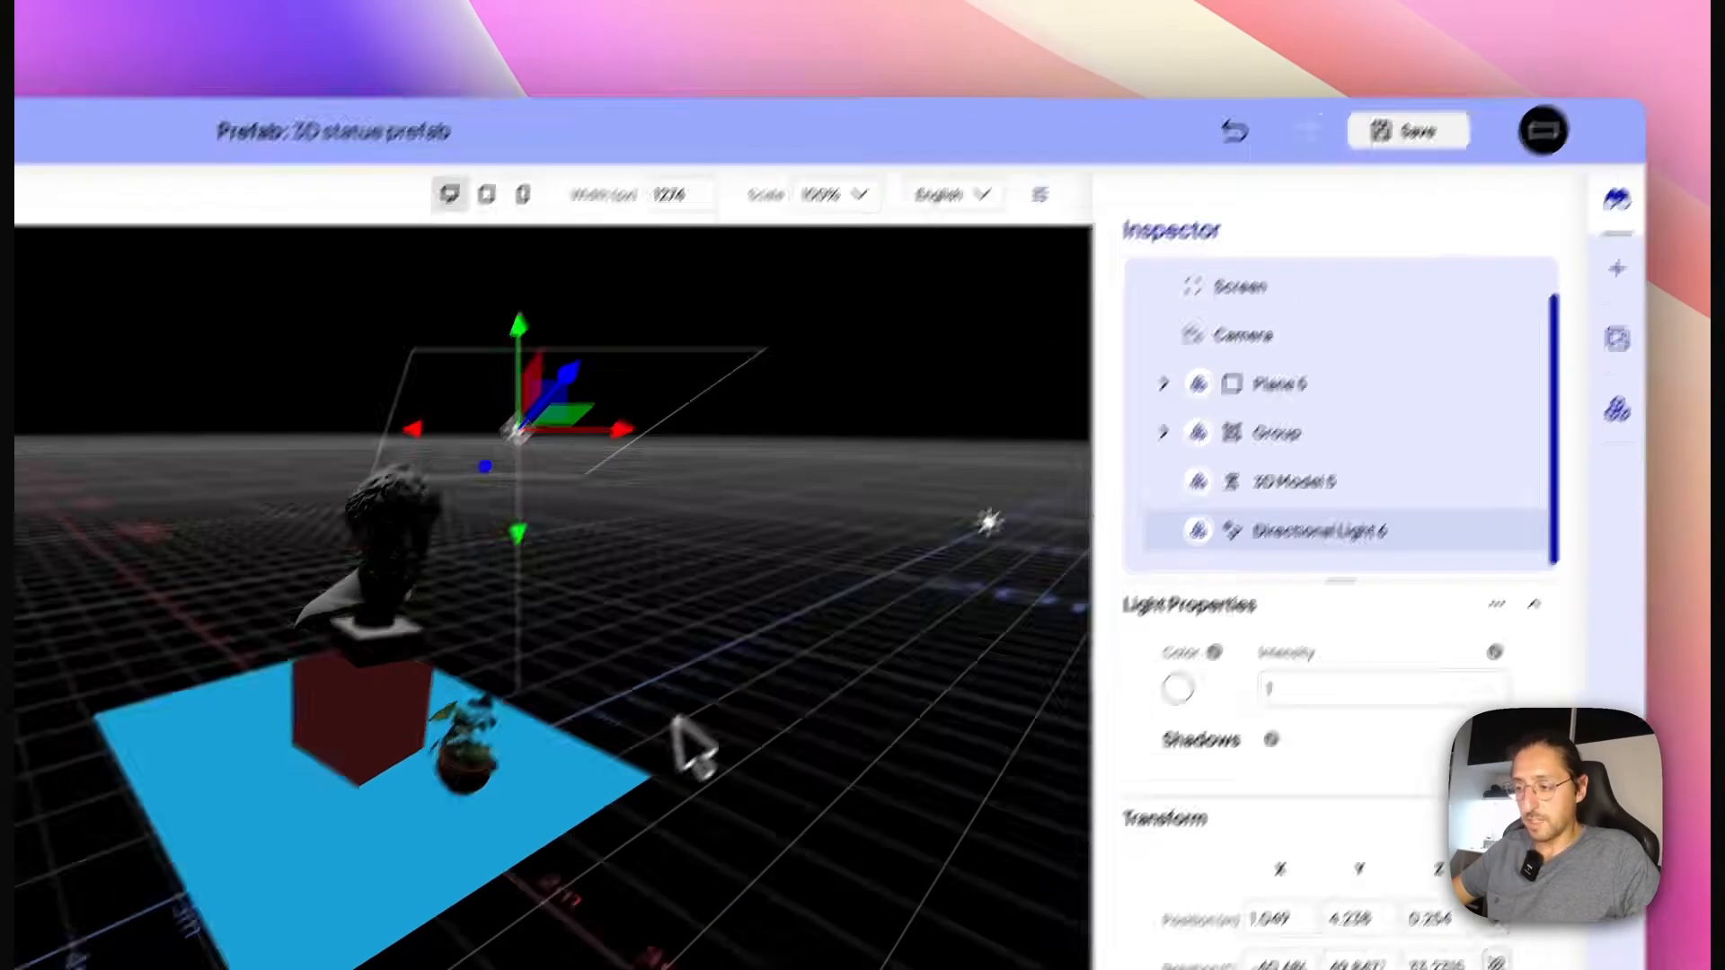
pyautogui.moveTo(629, 751)
pyautogui.mouseDown()
pyautogui.moveTo(516, 734)
pyautogui.moveTo(608, 741)
pyautogui.mouseUp()
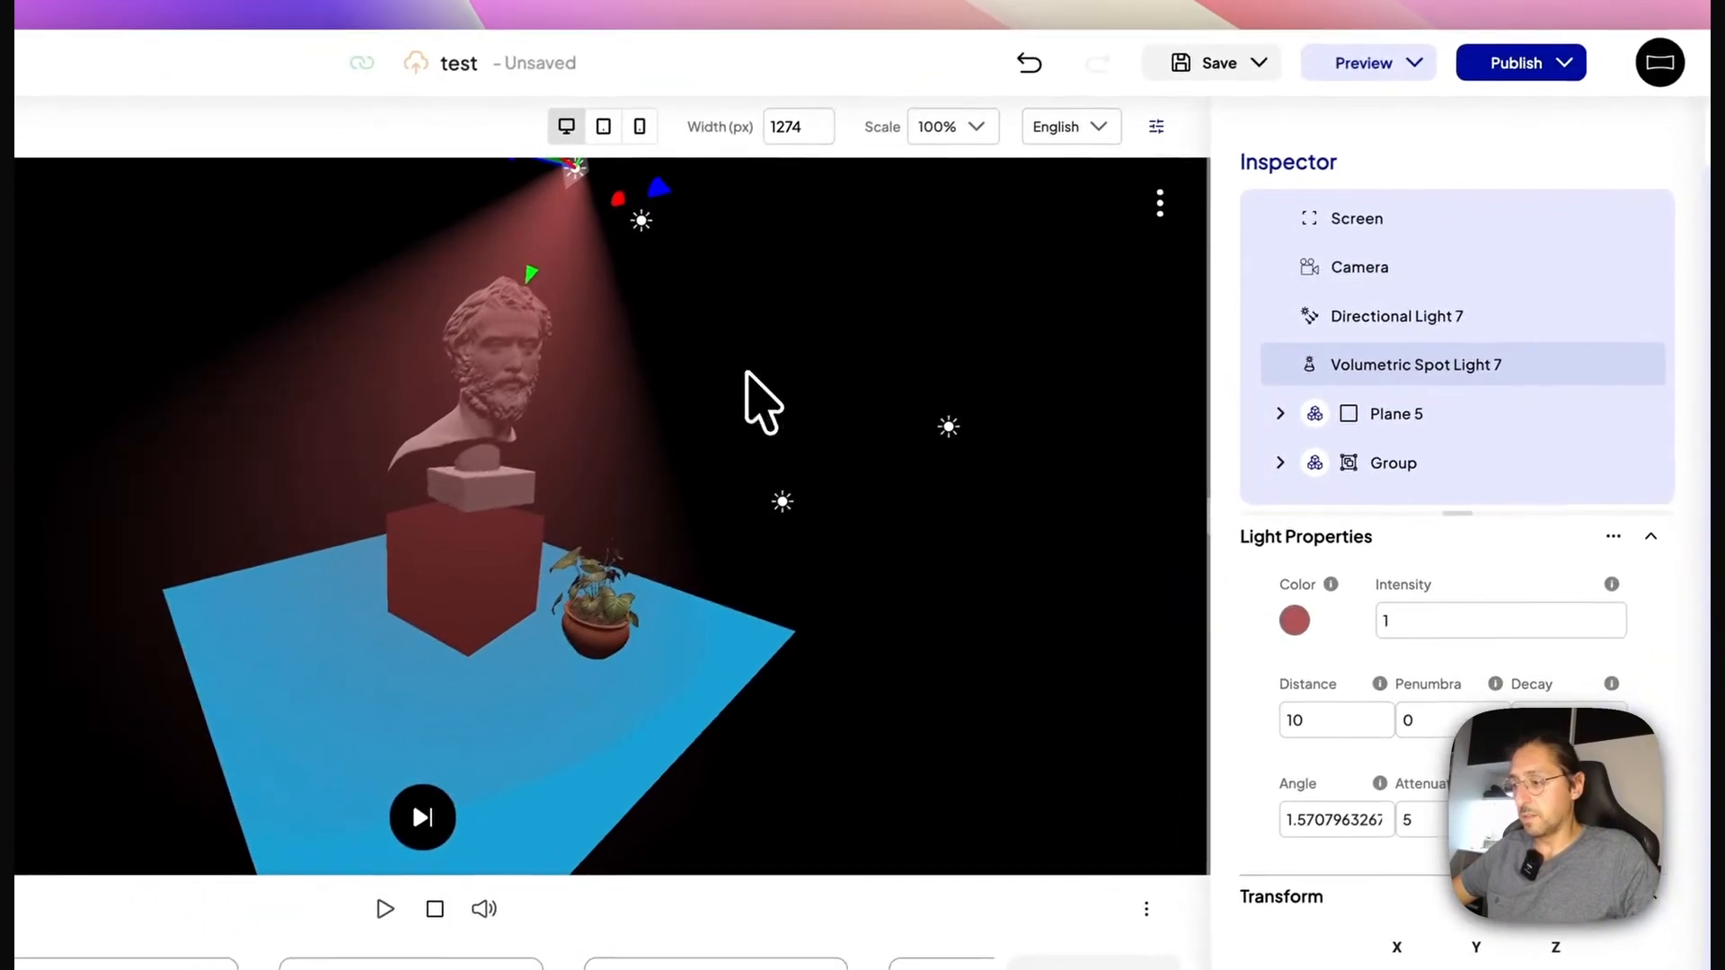
# View the statue instance in the test project's first scene from several angles and review its prefab entities.
pyautogui.moveTo(686, 427); pyautogui.dragTo(643, 512)
pyautogui.moveTo(713, 458); pyautogui.dragTo(669, 481)
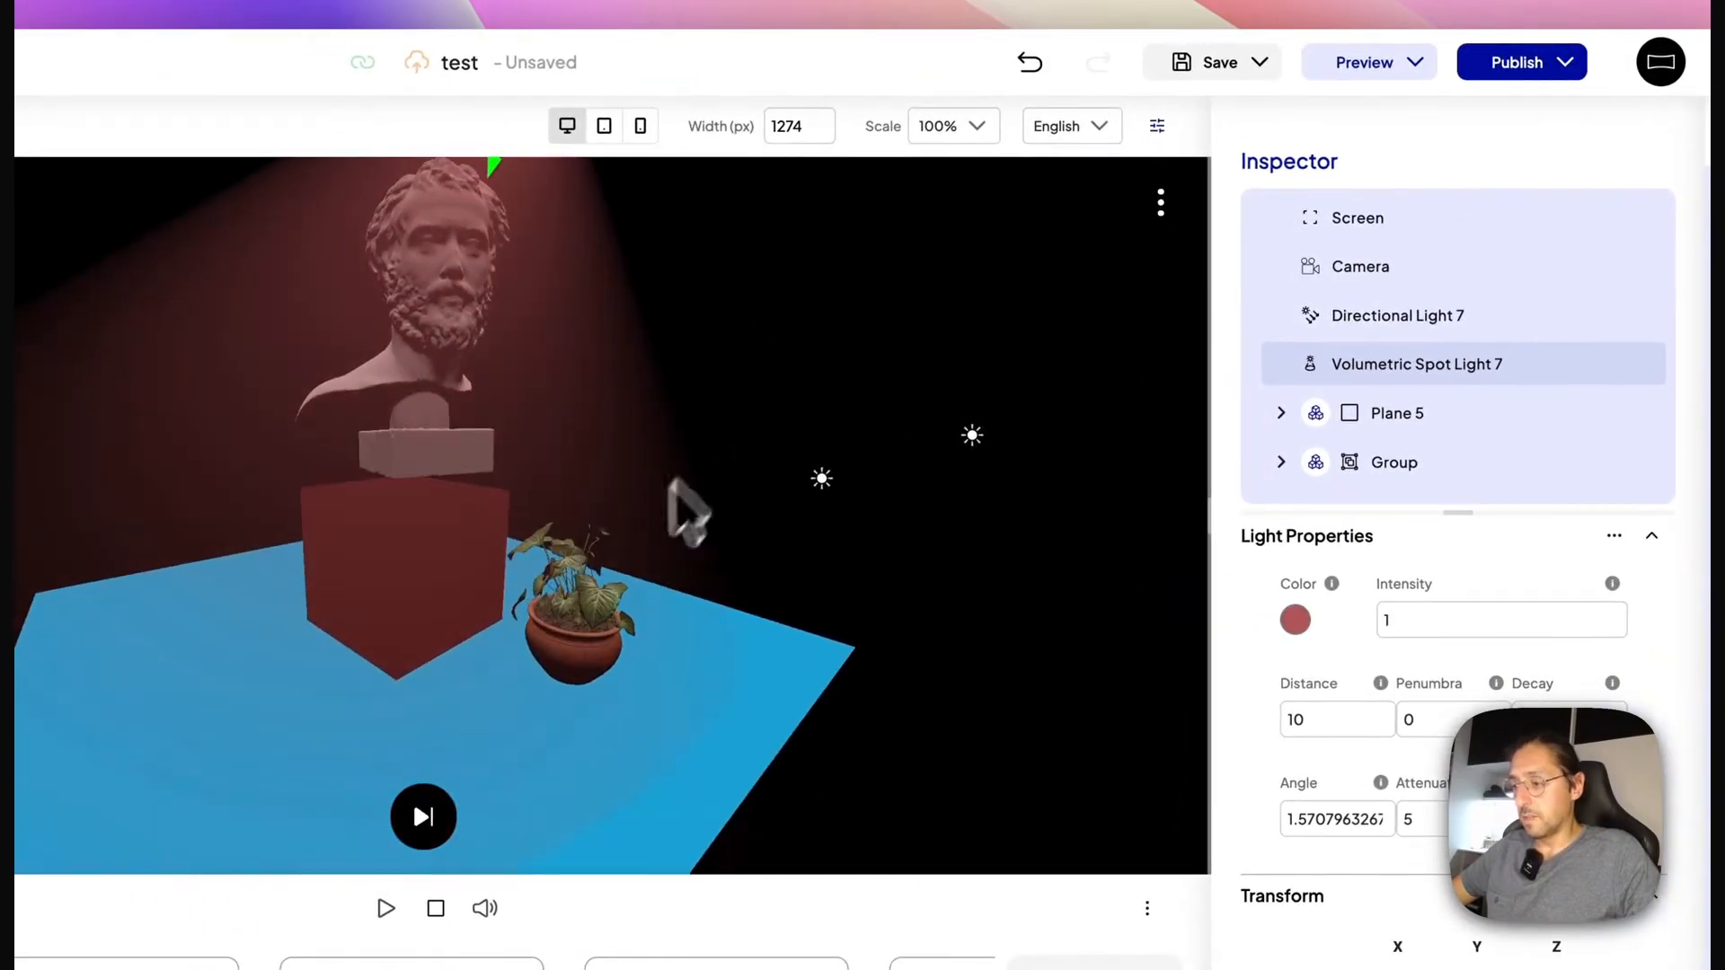
pyautogui.scroll(-2, 1387, 407)
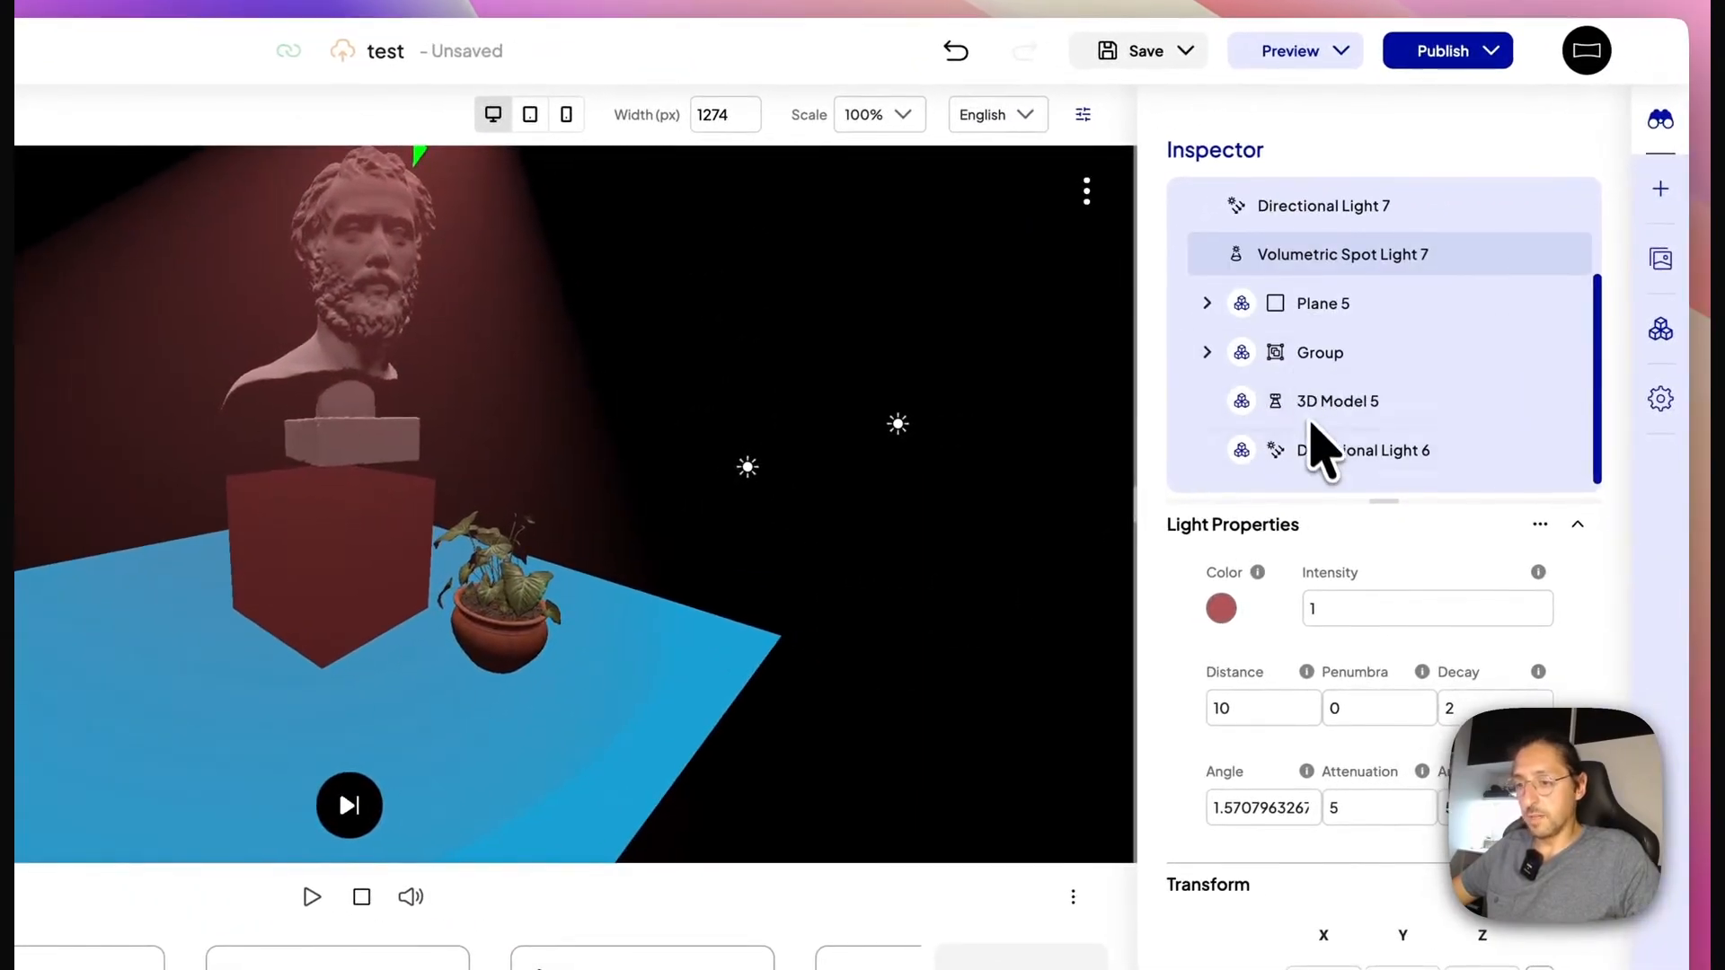
pyautogui.moveTo(732, 534); pyautogui.dragTo(797, 647)
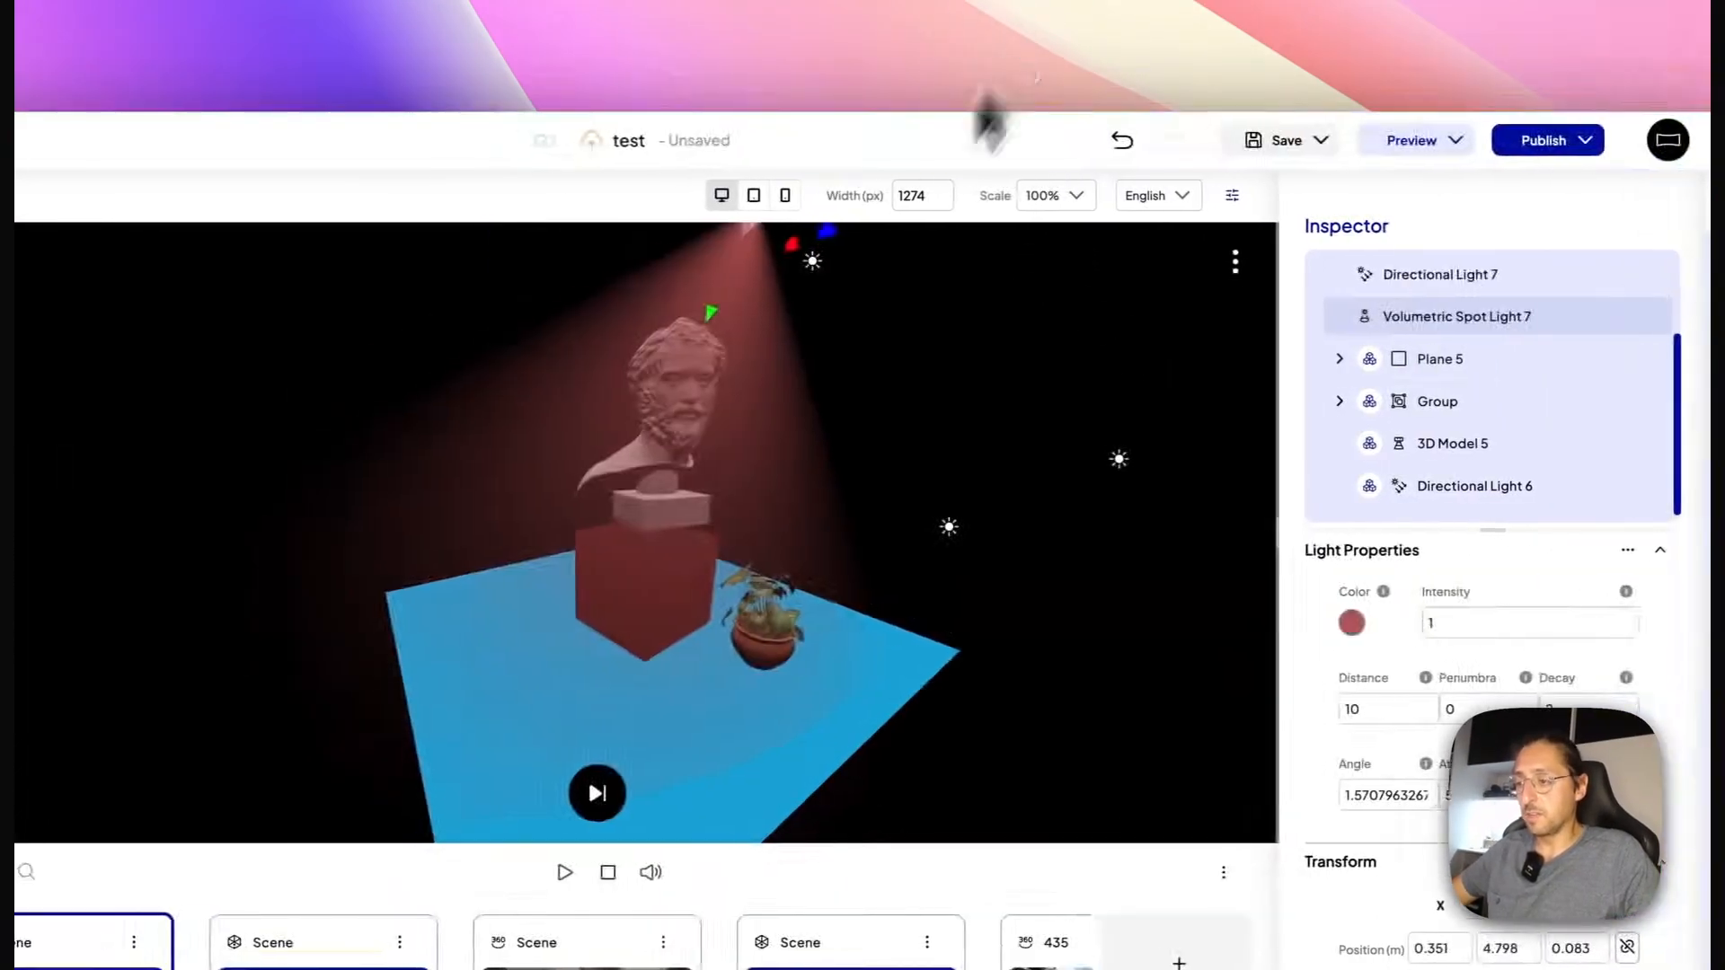
# Open the second scene and examine the properties of Plane 5 and the prefab's other entities.
pyautogui.click(322, 952)
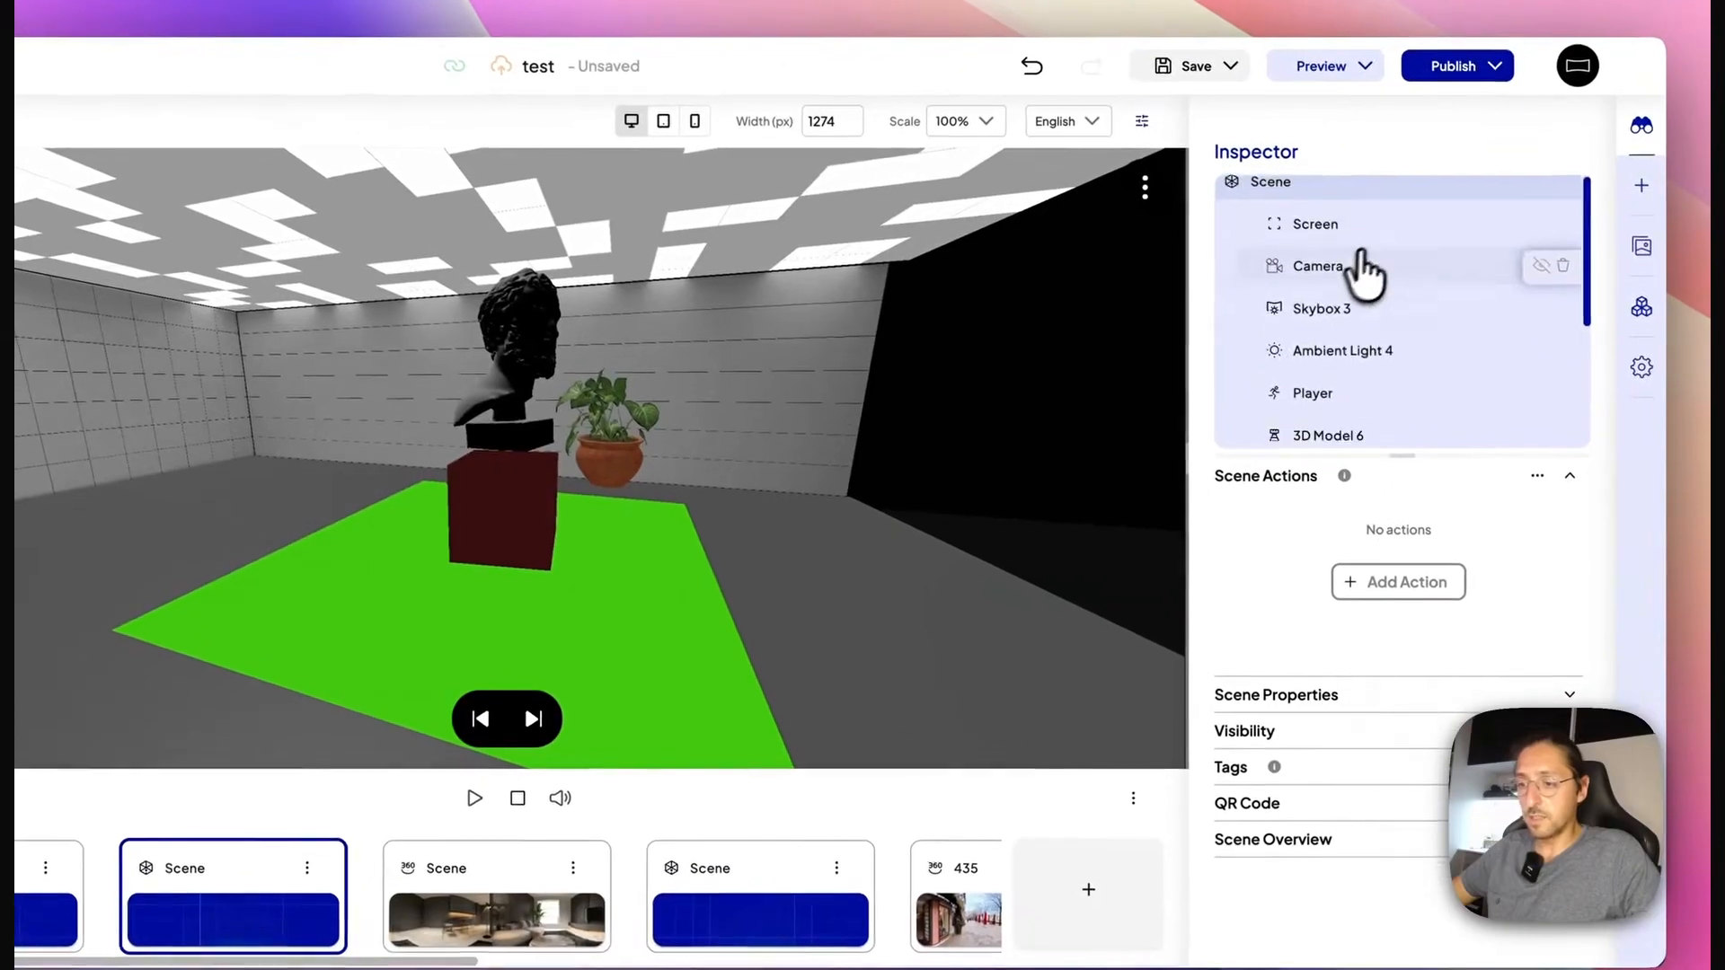
pyautogui.scroll(-3, 1312, 415)
pyautogui.click(1339, 286)
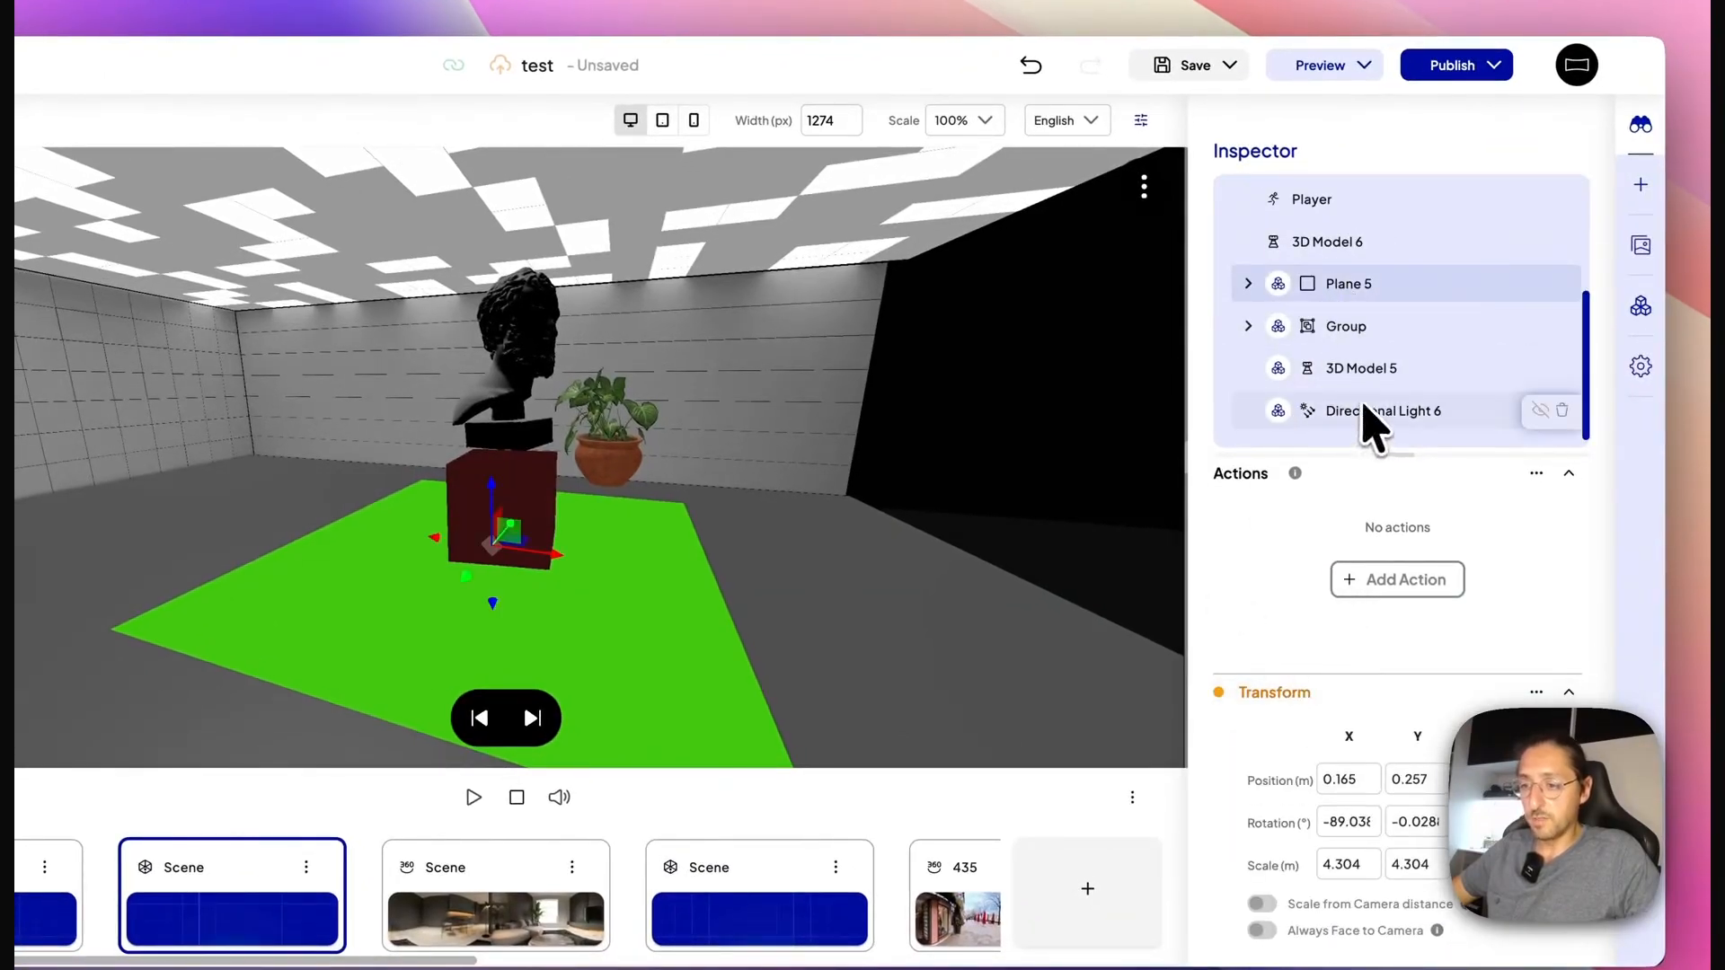
# Review the statue prefab's entities in the second scene and revert all overrides on the prefab instance.
pyautogui.click(1358, 370)
pyautogui.moveTo(896, 535); pyautogui.dragTo(751, 562)
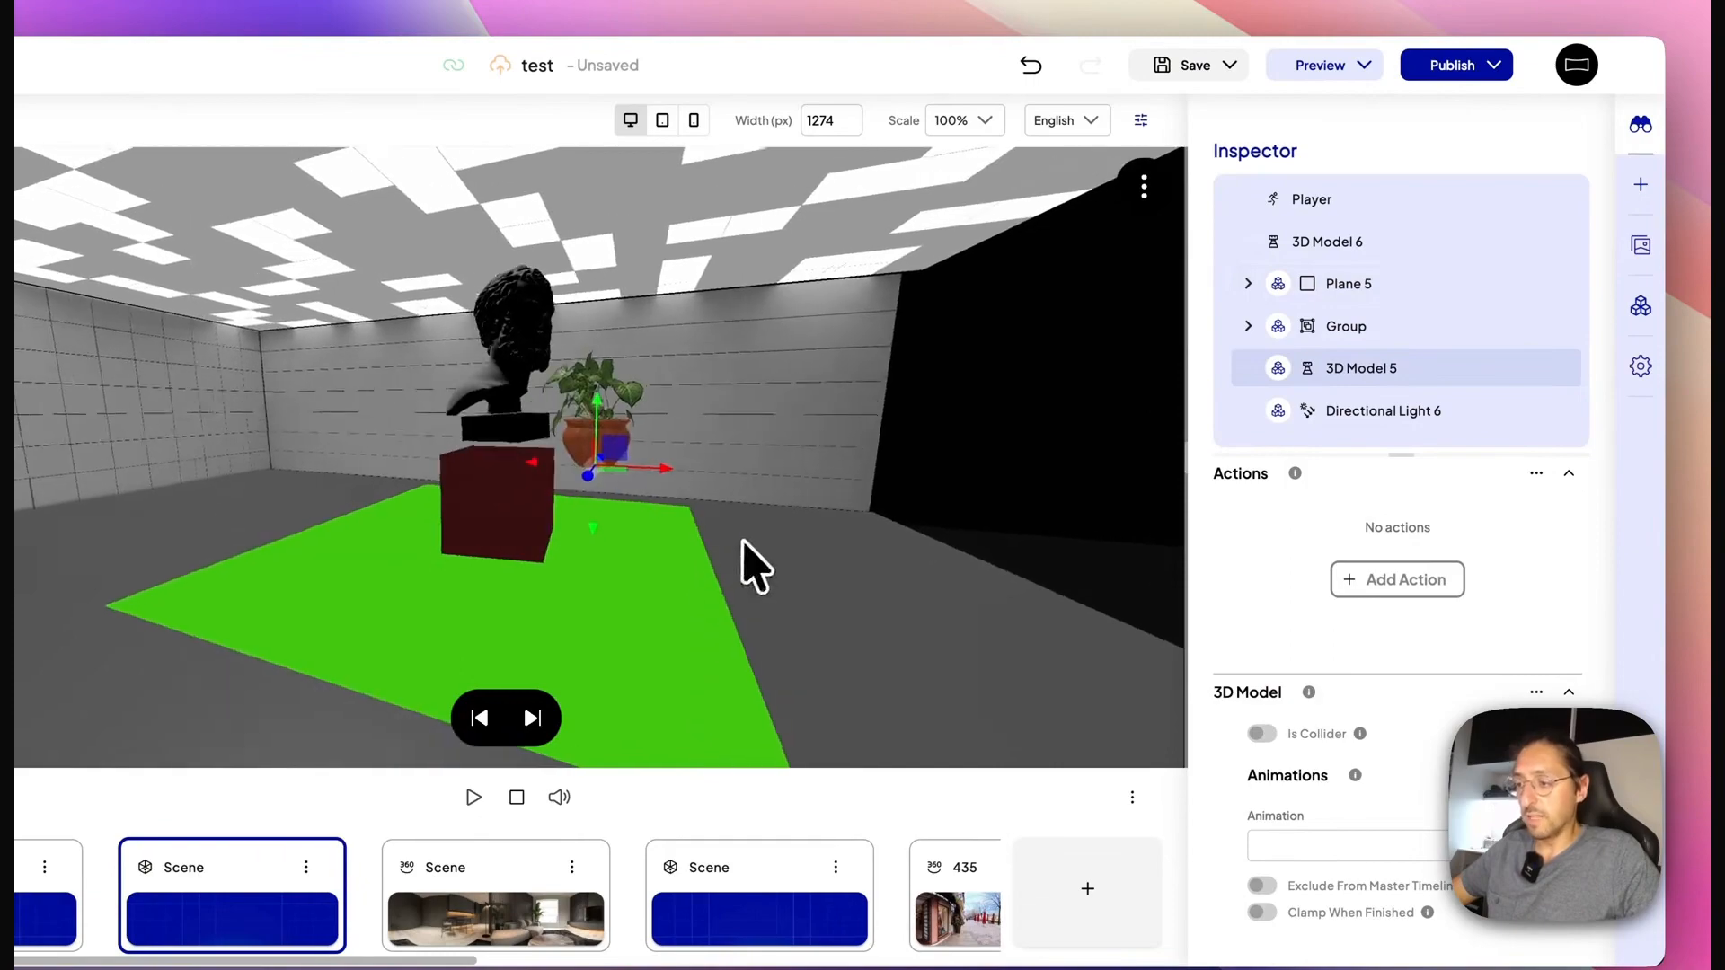
pyautogui.click(1370, 292)
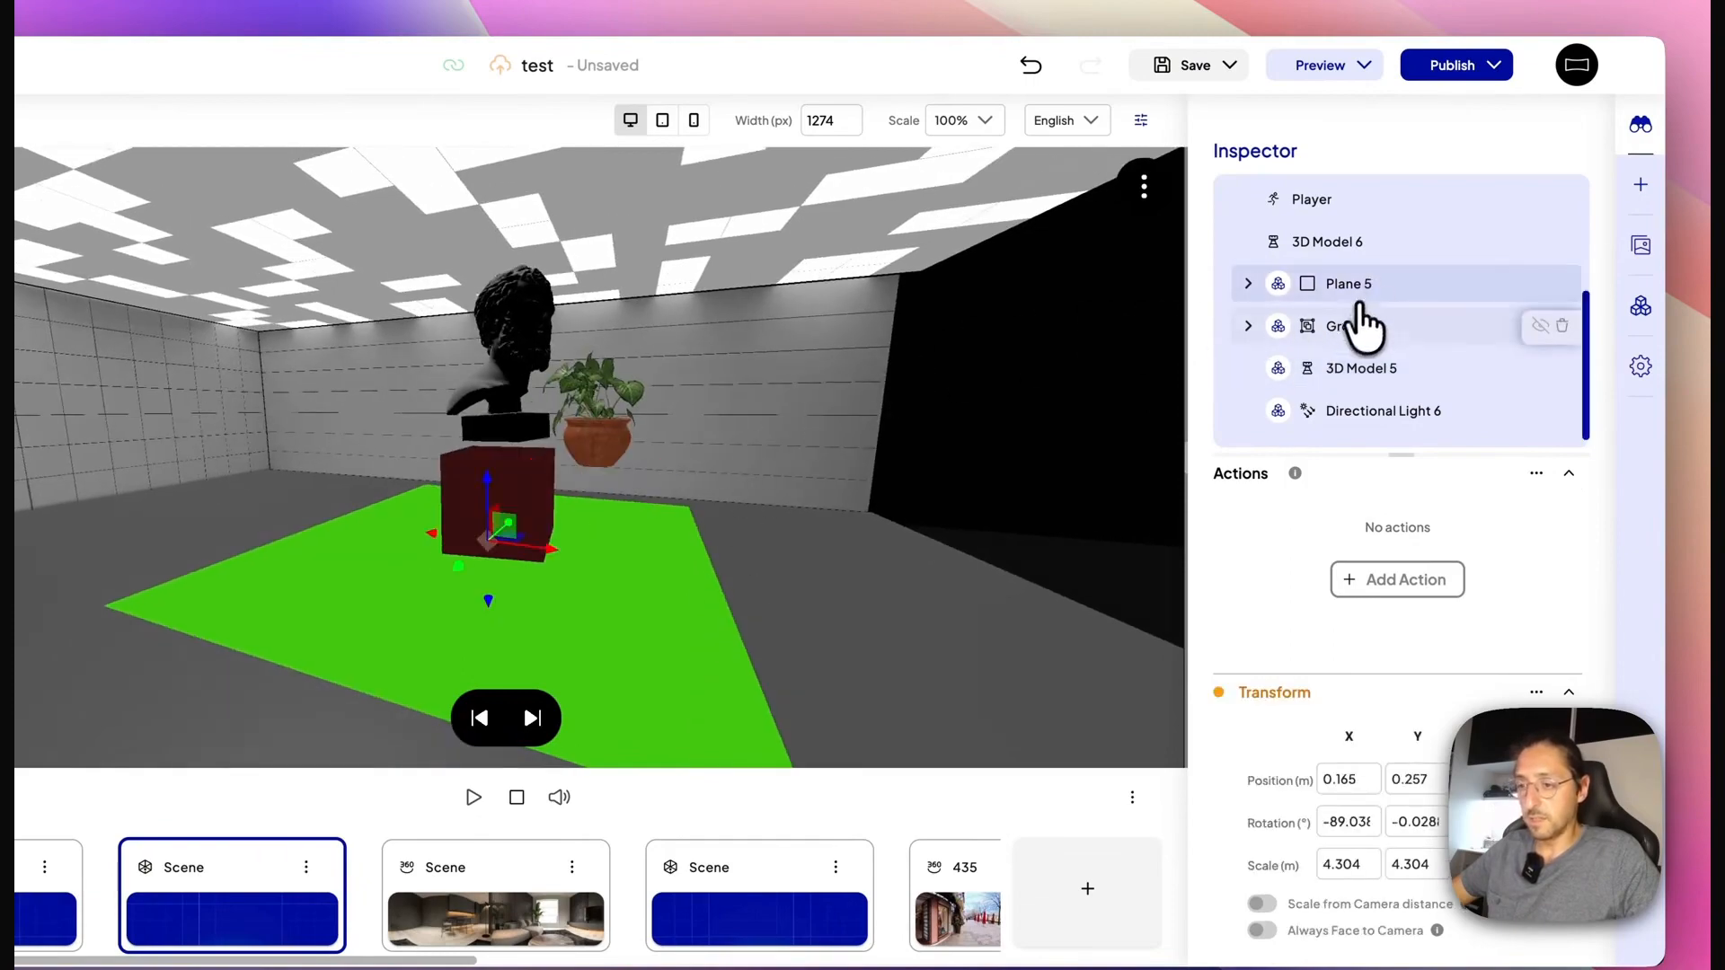
pyautogui.click(1348, 327)
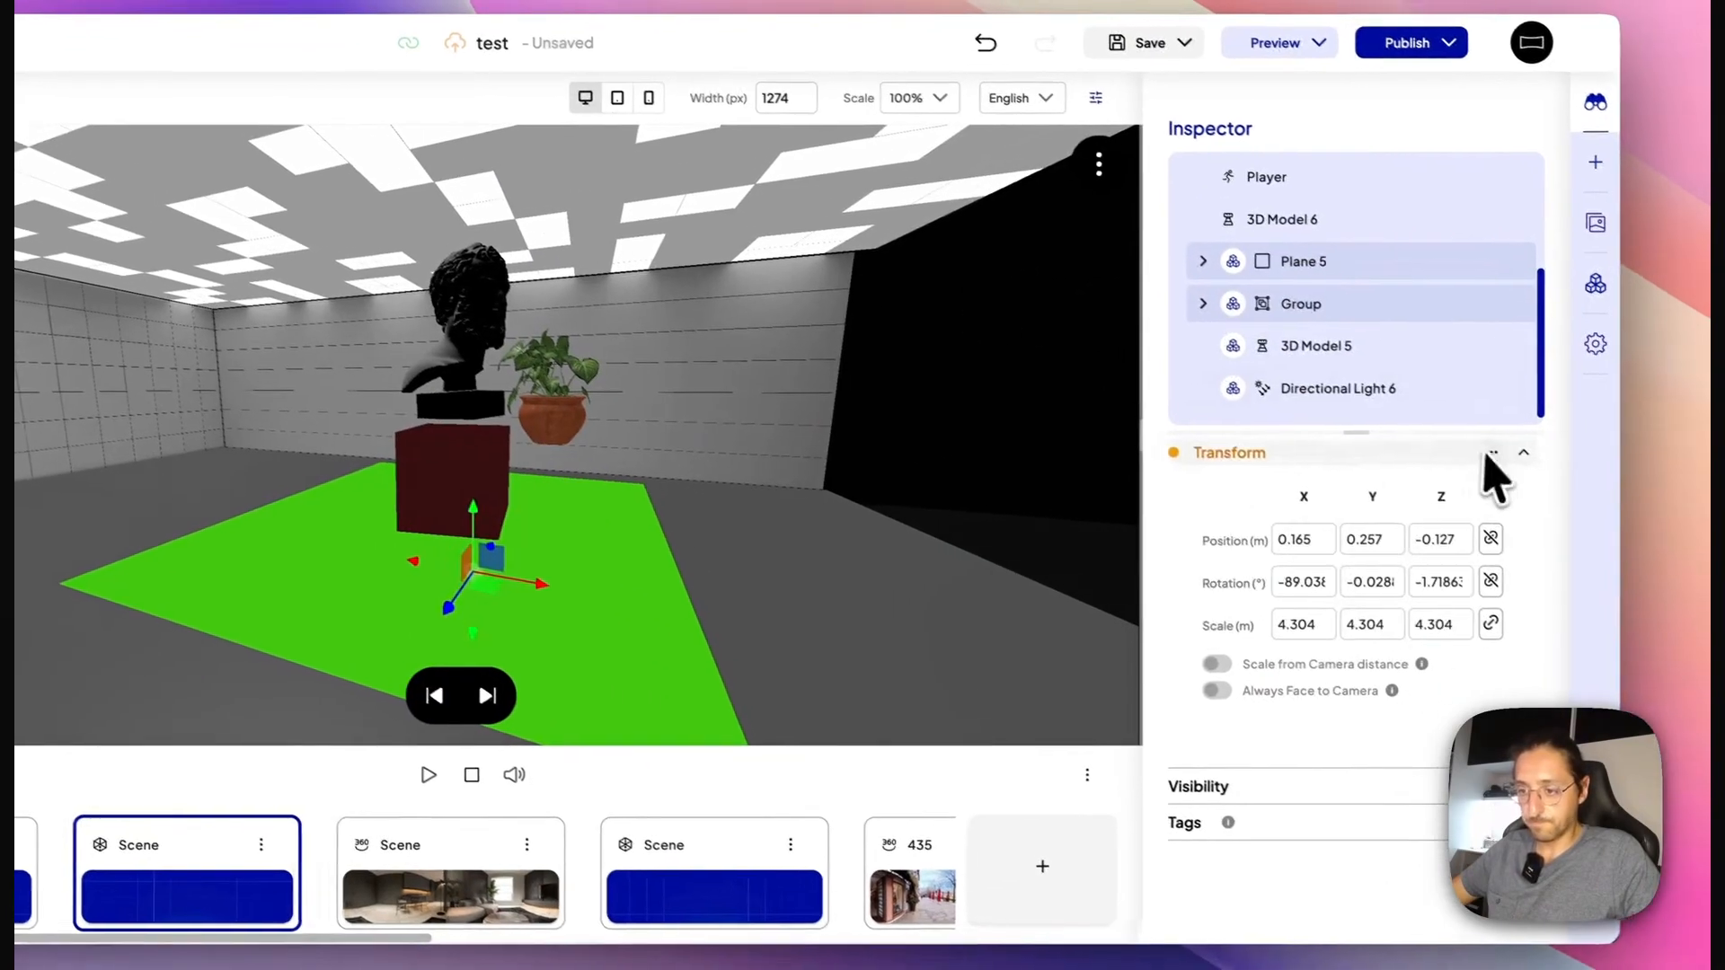
pyautogui.rightClick(1320, 310)
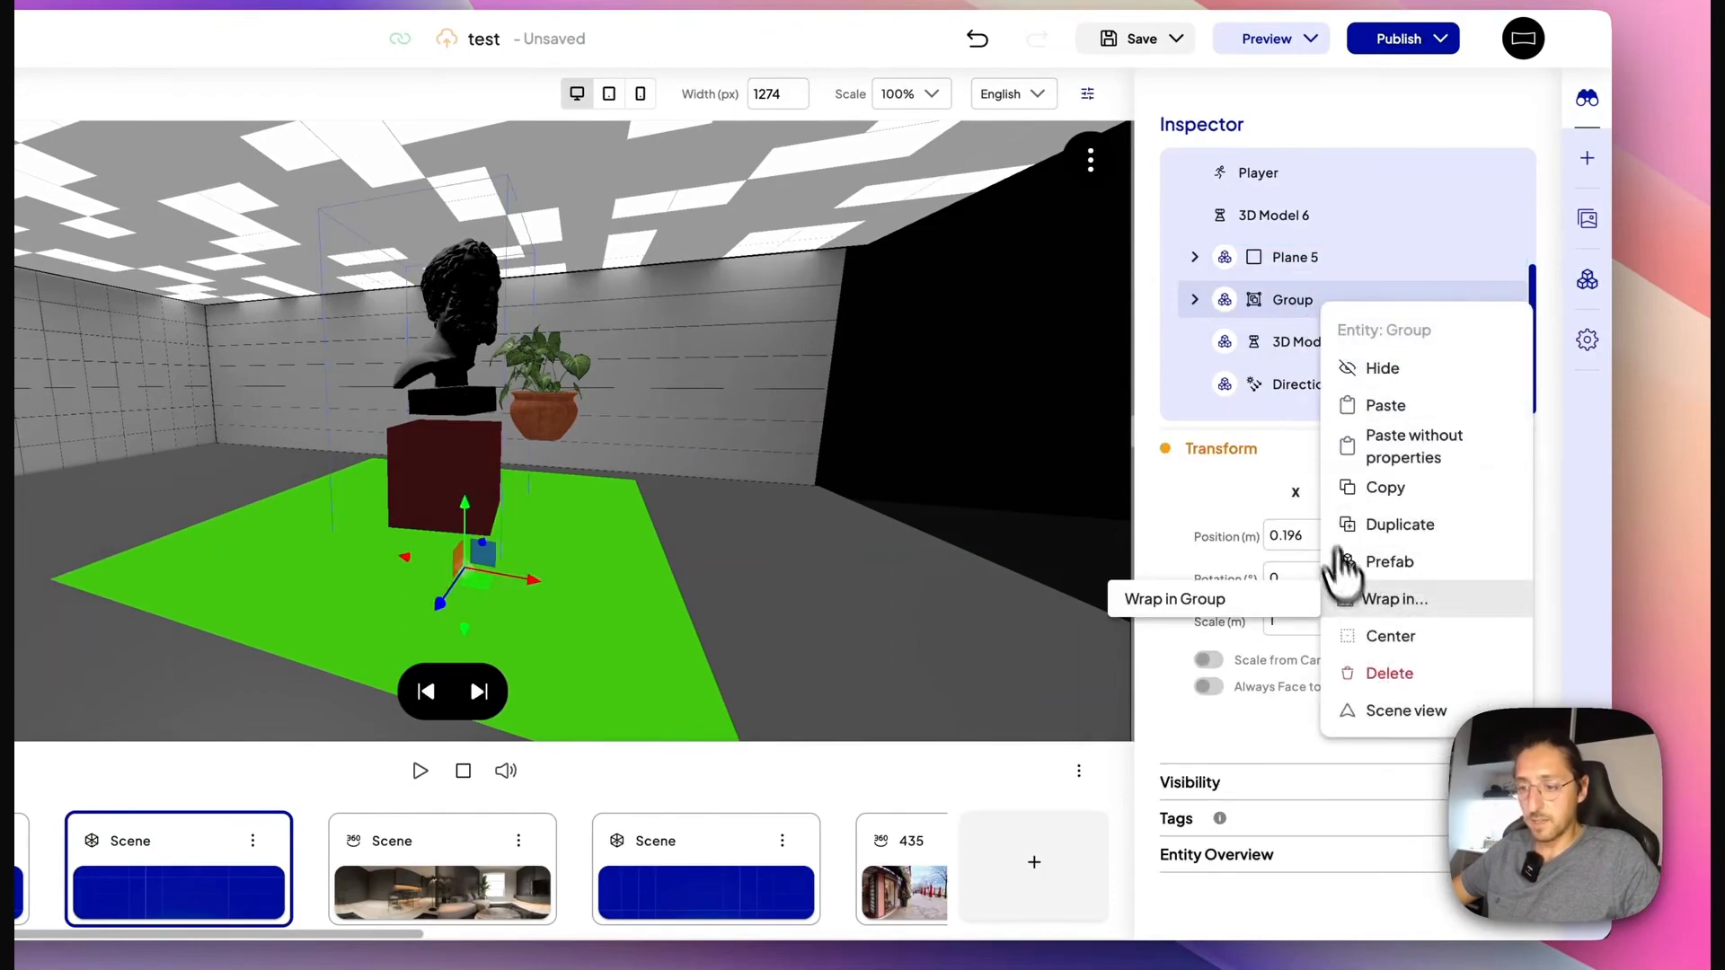
pyautogui.moveTo(1390, 566)
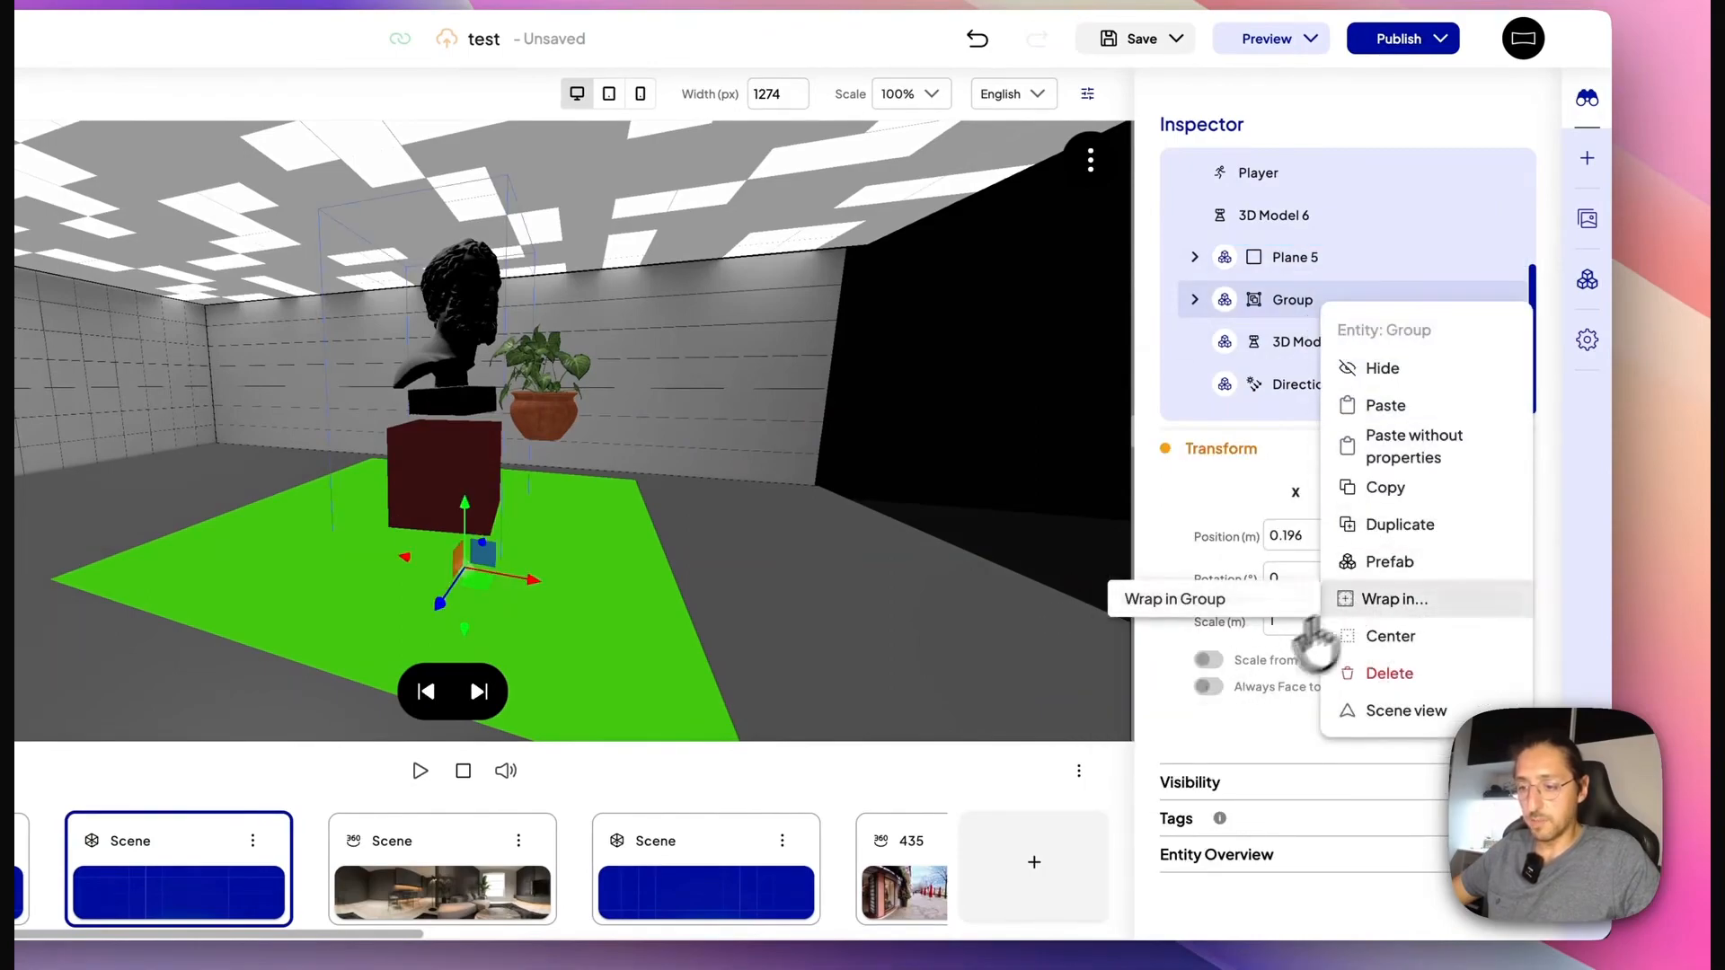
pyautogui.click(1177, 747)
pyautogui.click(887, 543)
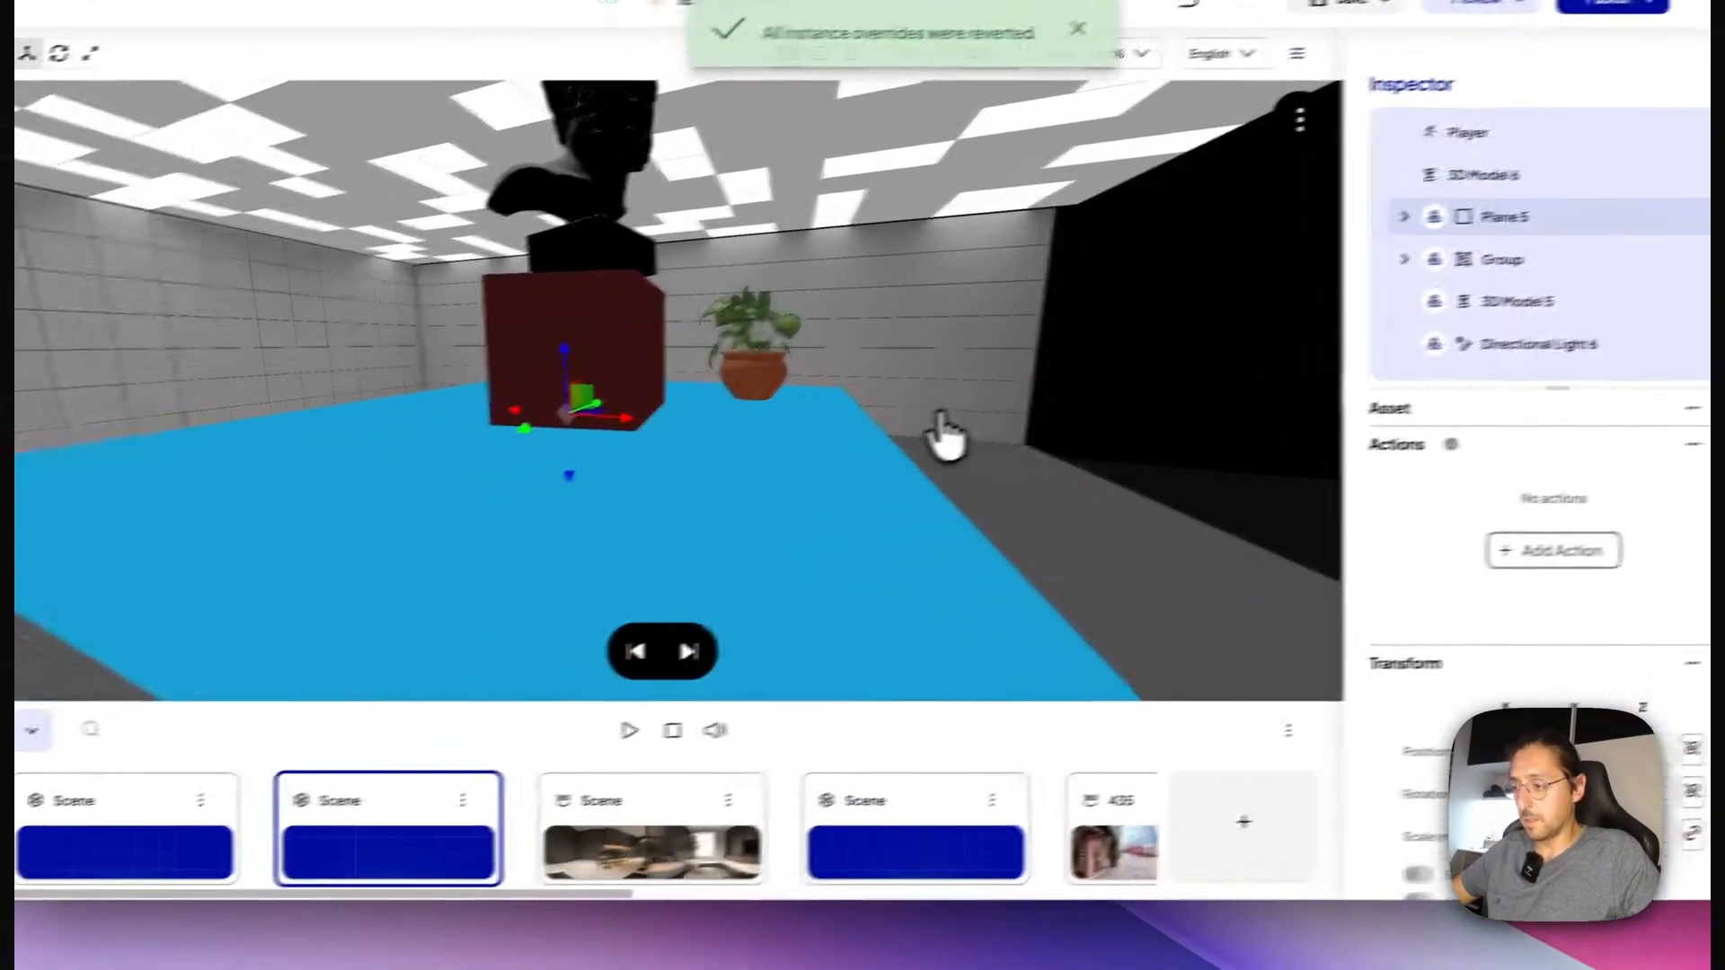
pyautogui.moveTo(897, 462); pyautogui.dragTo(1055, 412)
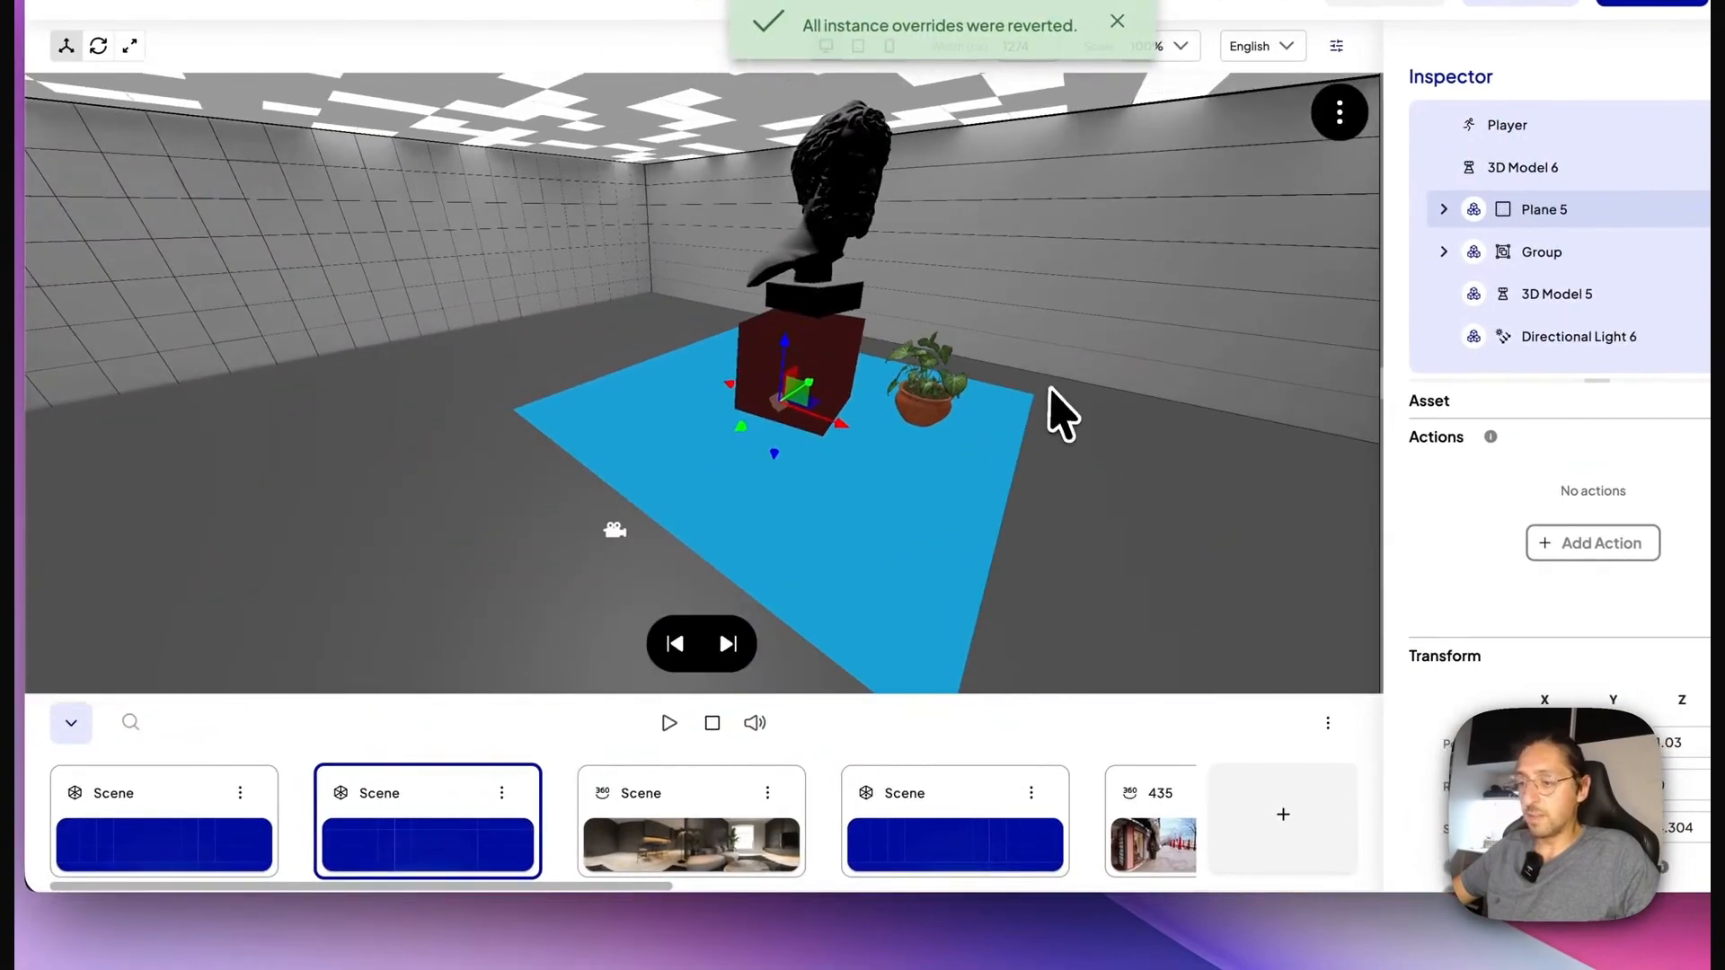
pyautogui.click(1084, 402)
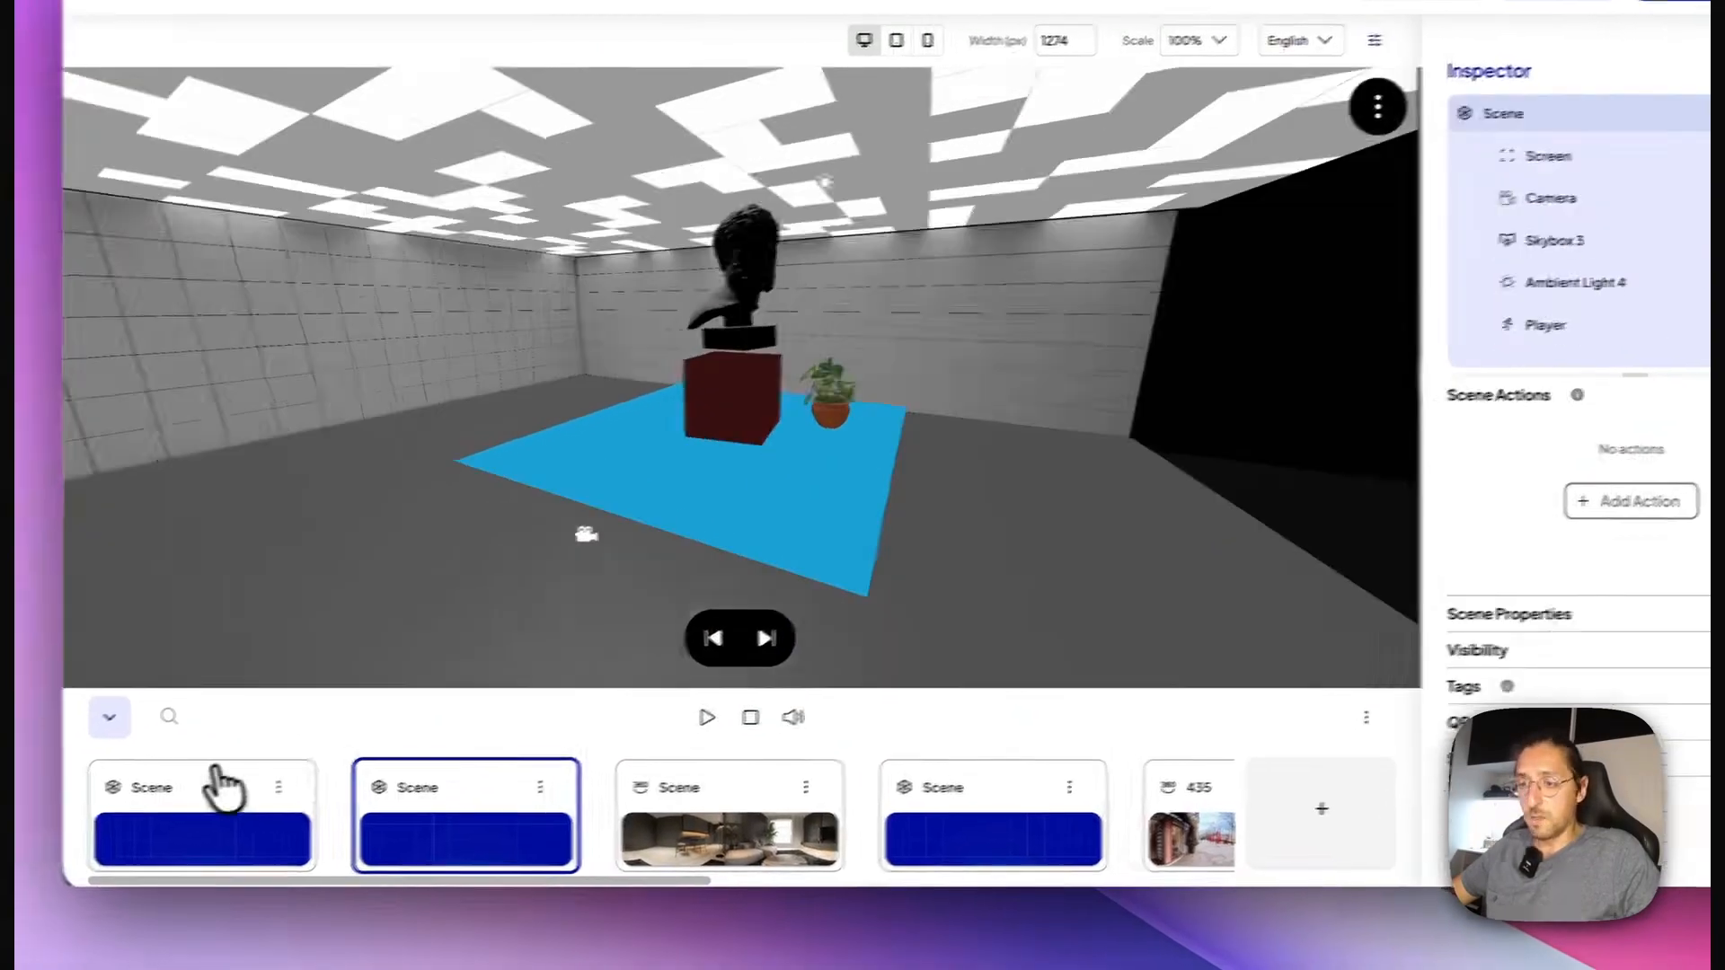
# Open the public prefab library and look through the available button prefabs.
pyautogui.click(1582, 350)
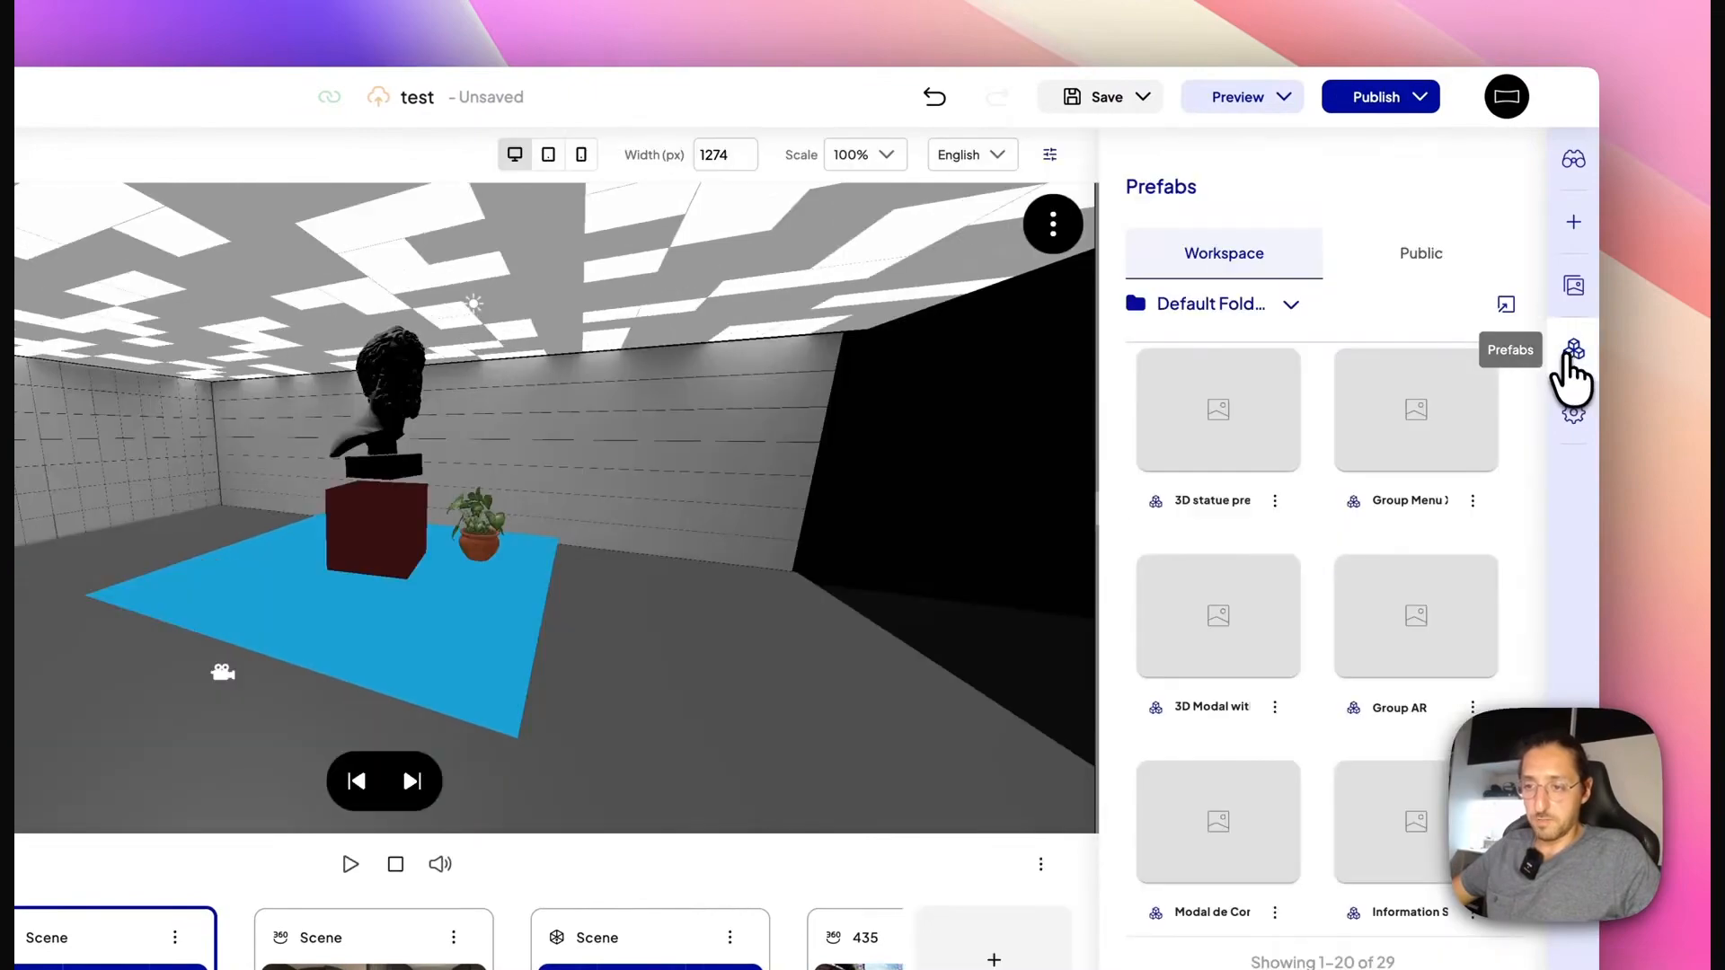
pyautogui.click(1411, 267)
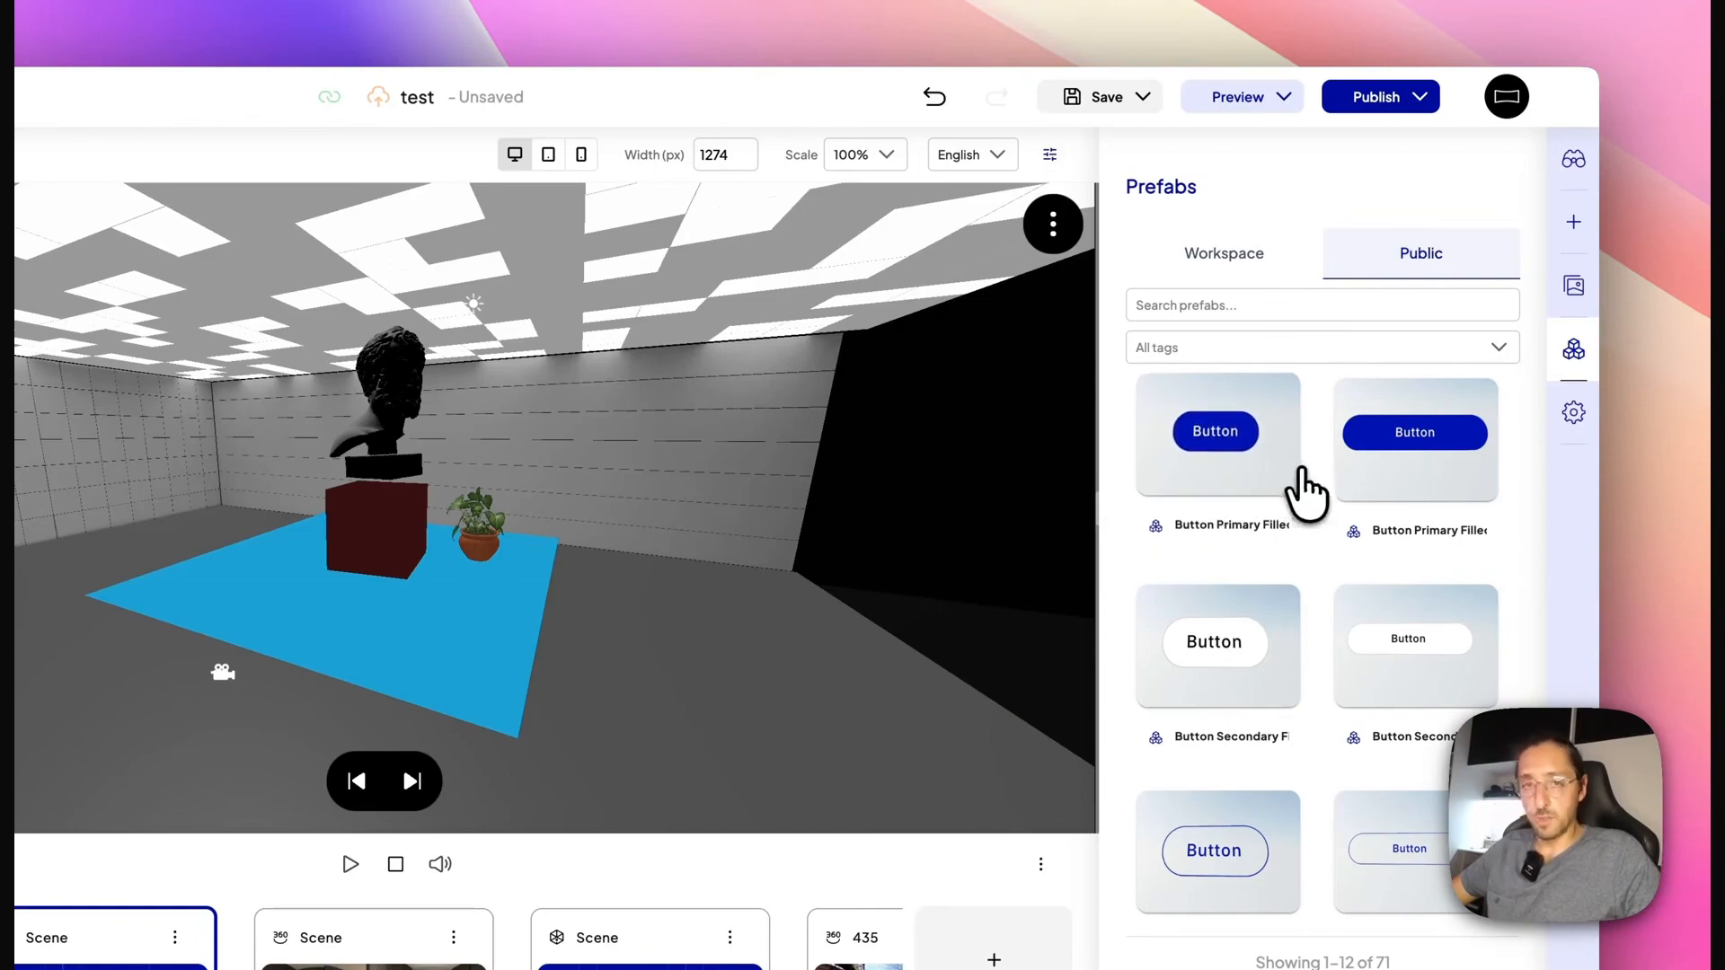
pyautogui.moveTo(879, 534); pyautogui.dragTo(633, 641)
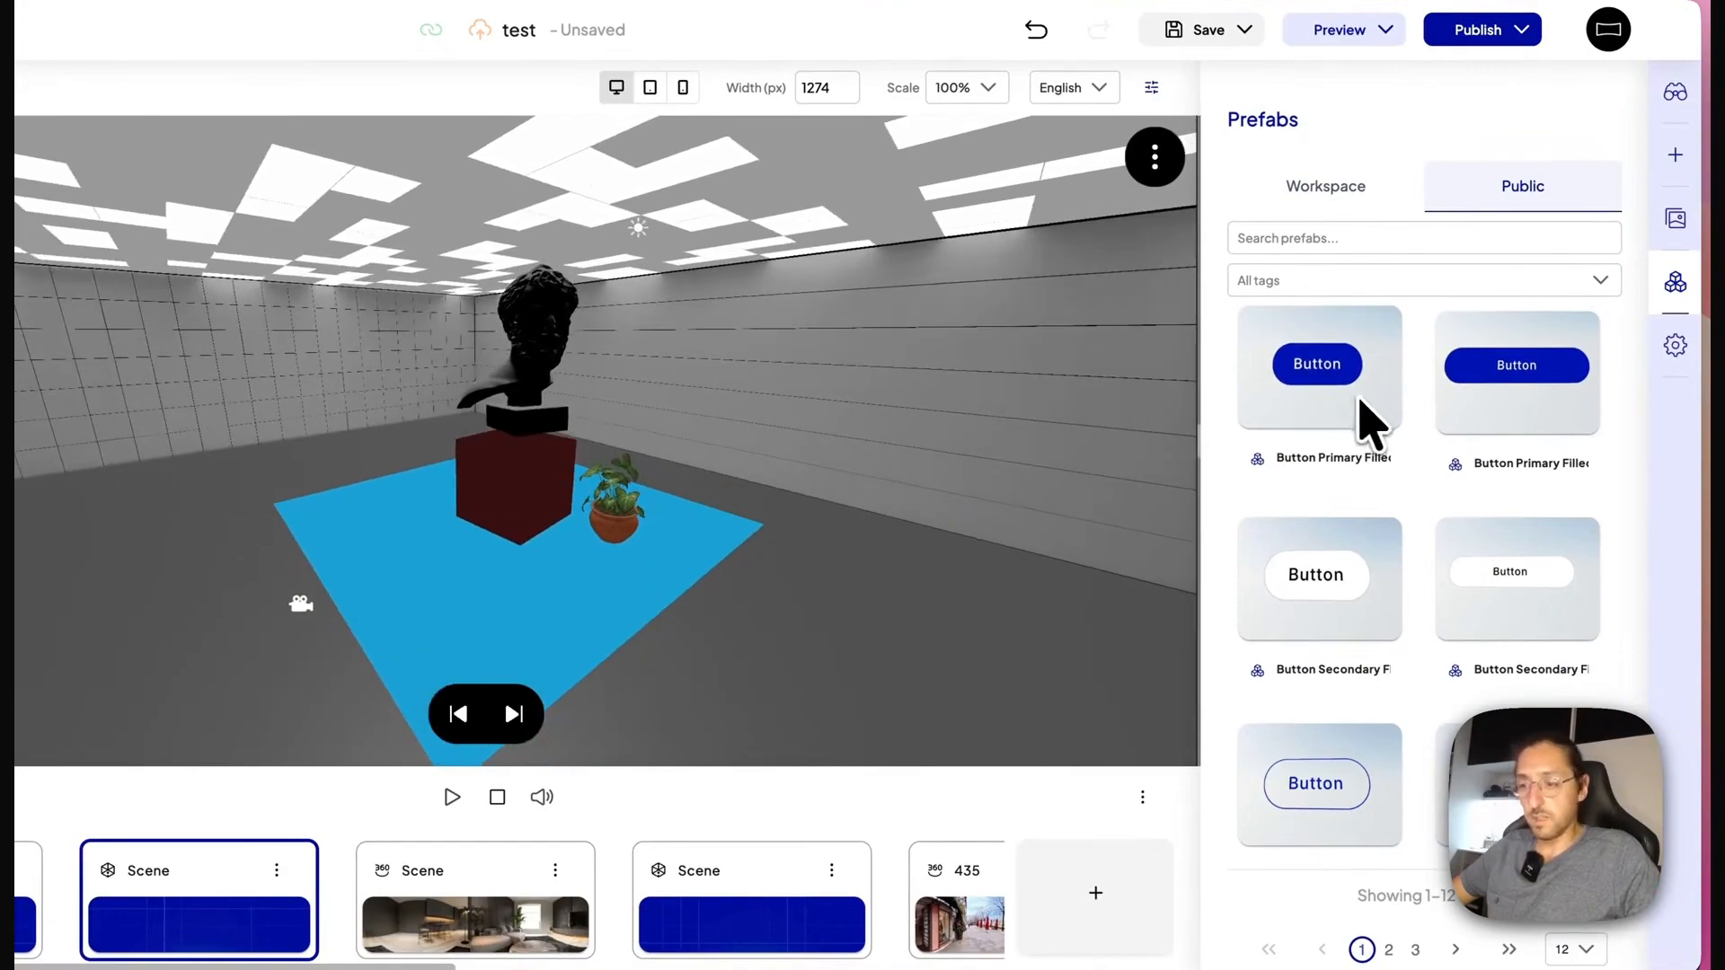
pyautogui.scroll(-3, 1321, 589)
pyautogui.scroll(3, 1328, 578)
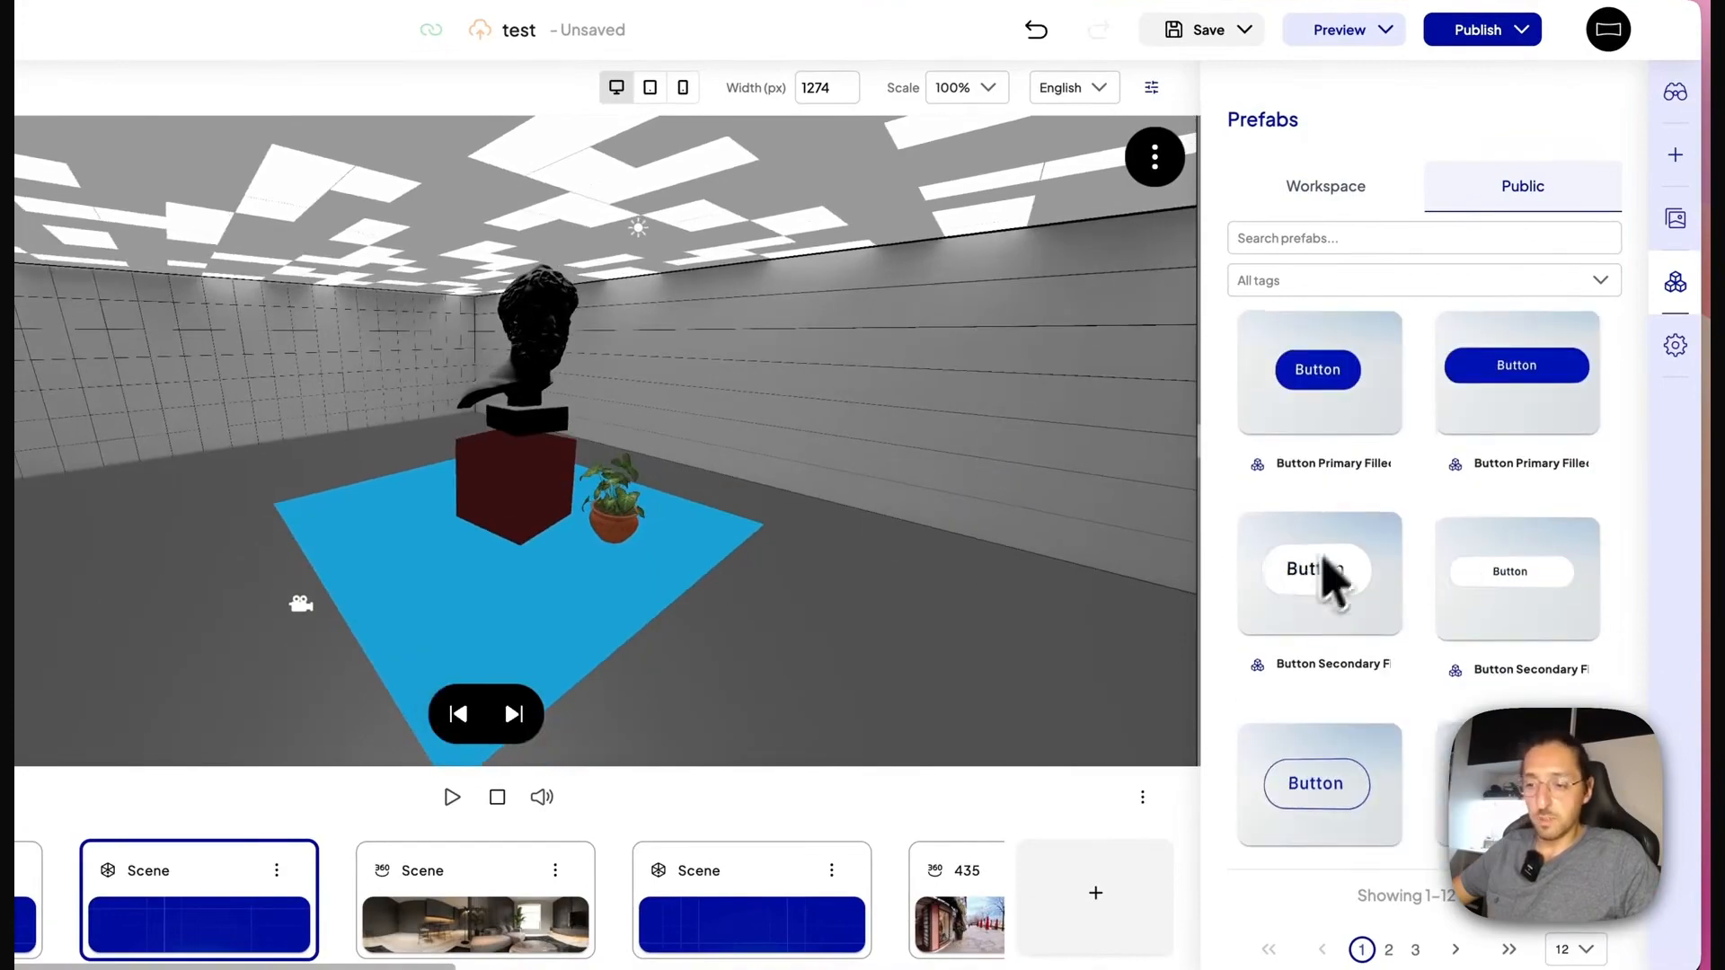
pyautogui.scroll(-2, 1309, 493)
pyautogui.scroll(2, 1281, 527)
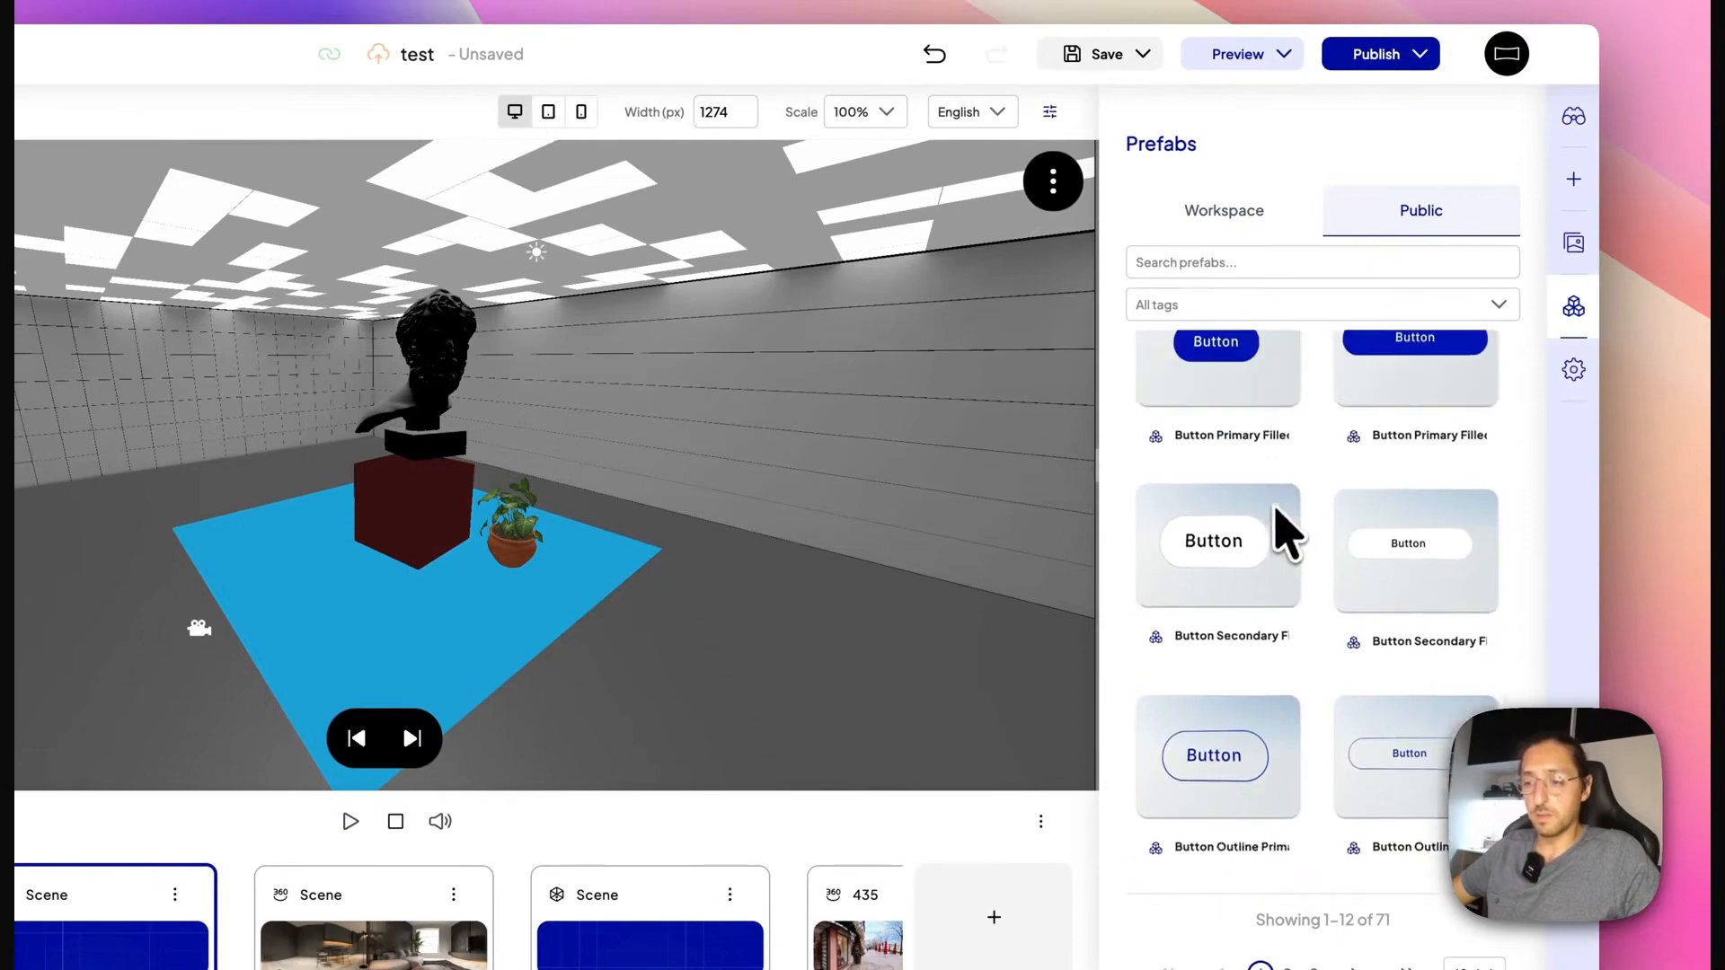
pyautogui.scroll(-3, 1275, 447)
pyautogui.scroll(-3, 1251, 512)
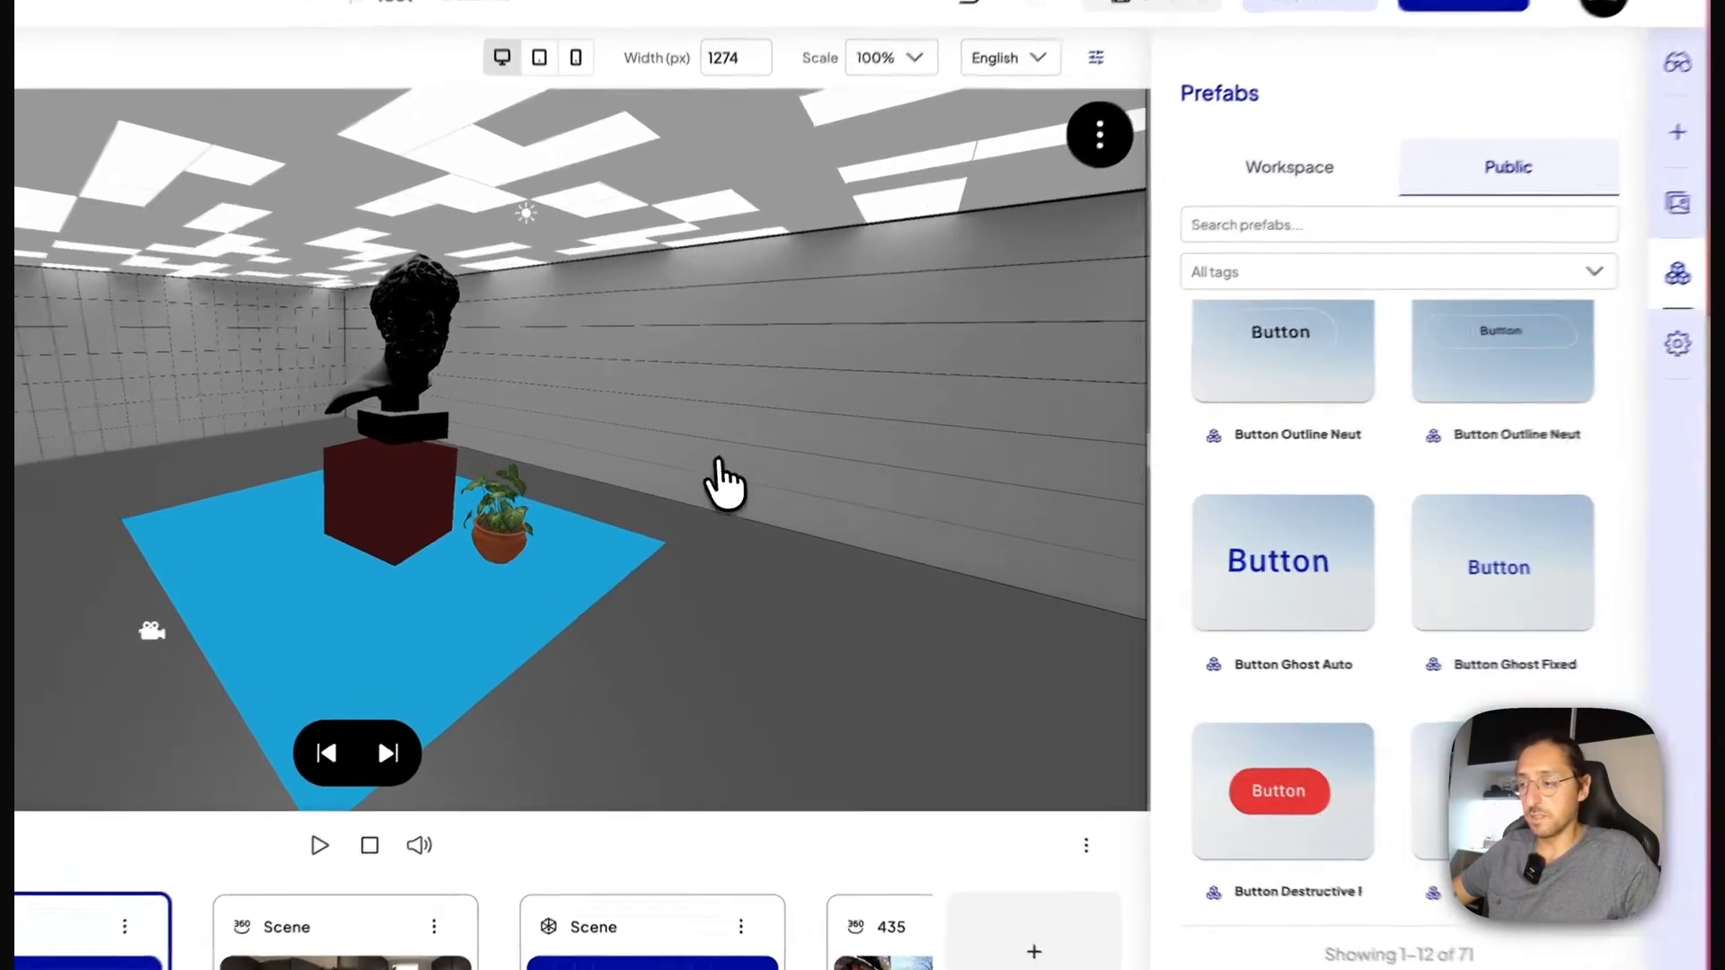
pyautogui.moveTo(718, 460)
pyautogui.mouseDown()
pyautogui.moveTo(735, 409)
pyautogui.moveTo(711, 449)
pyautogui.mouseUp()
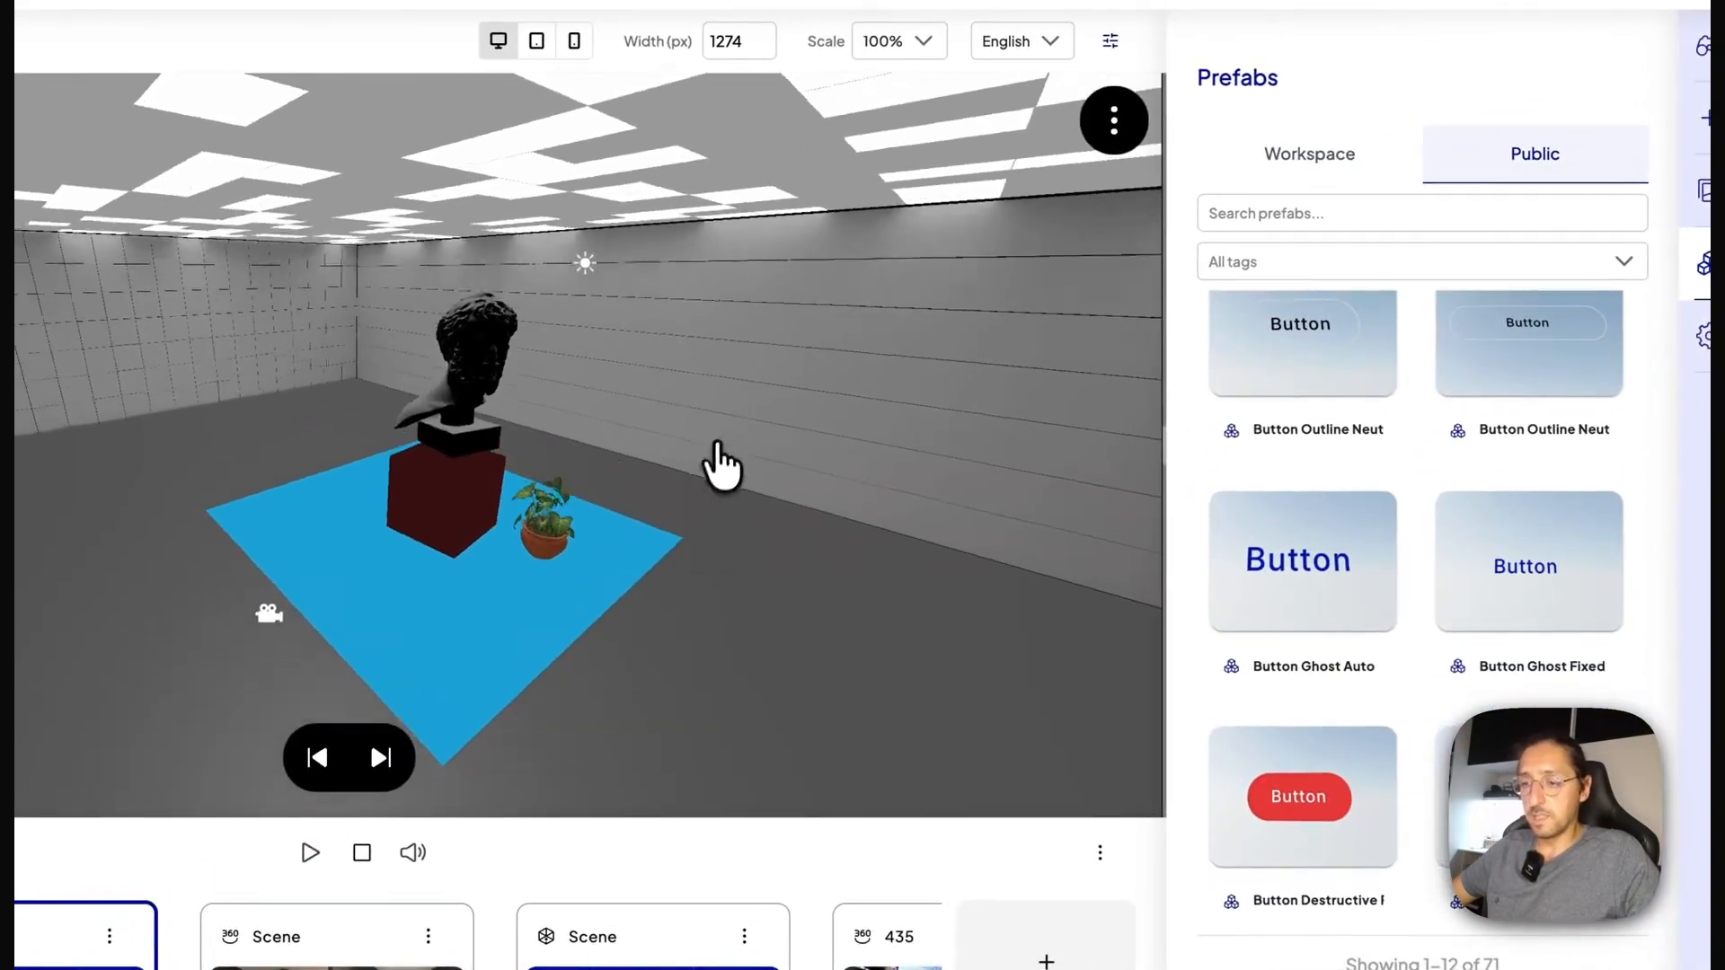
pyautogui.scroll(5, 1256, 497)
pyautogui.scroll(3, 1312, 503)
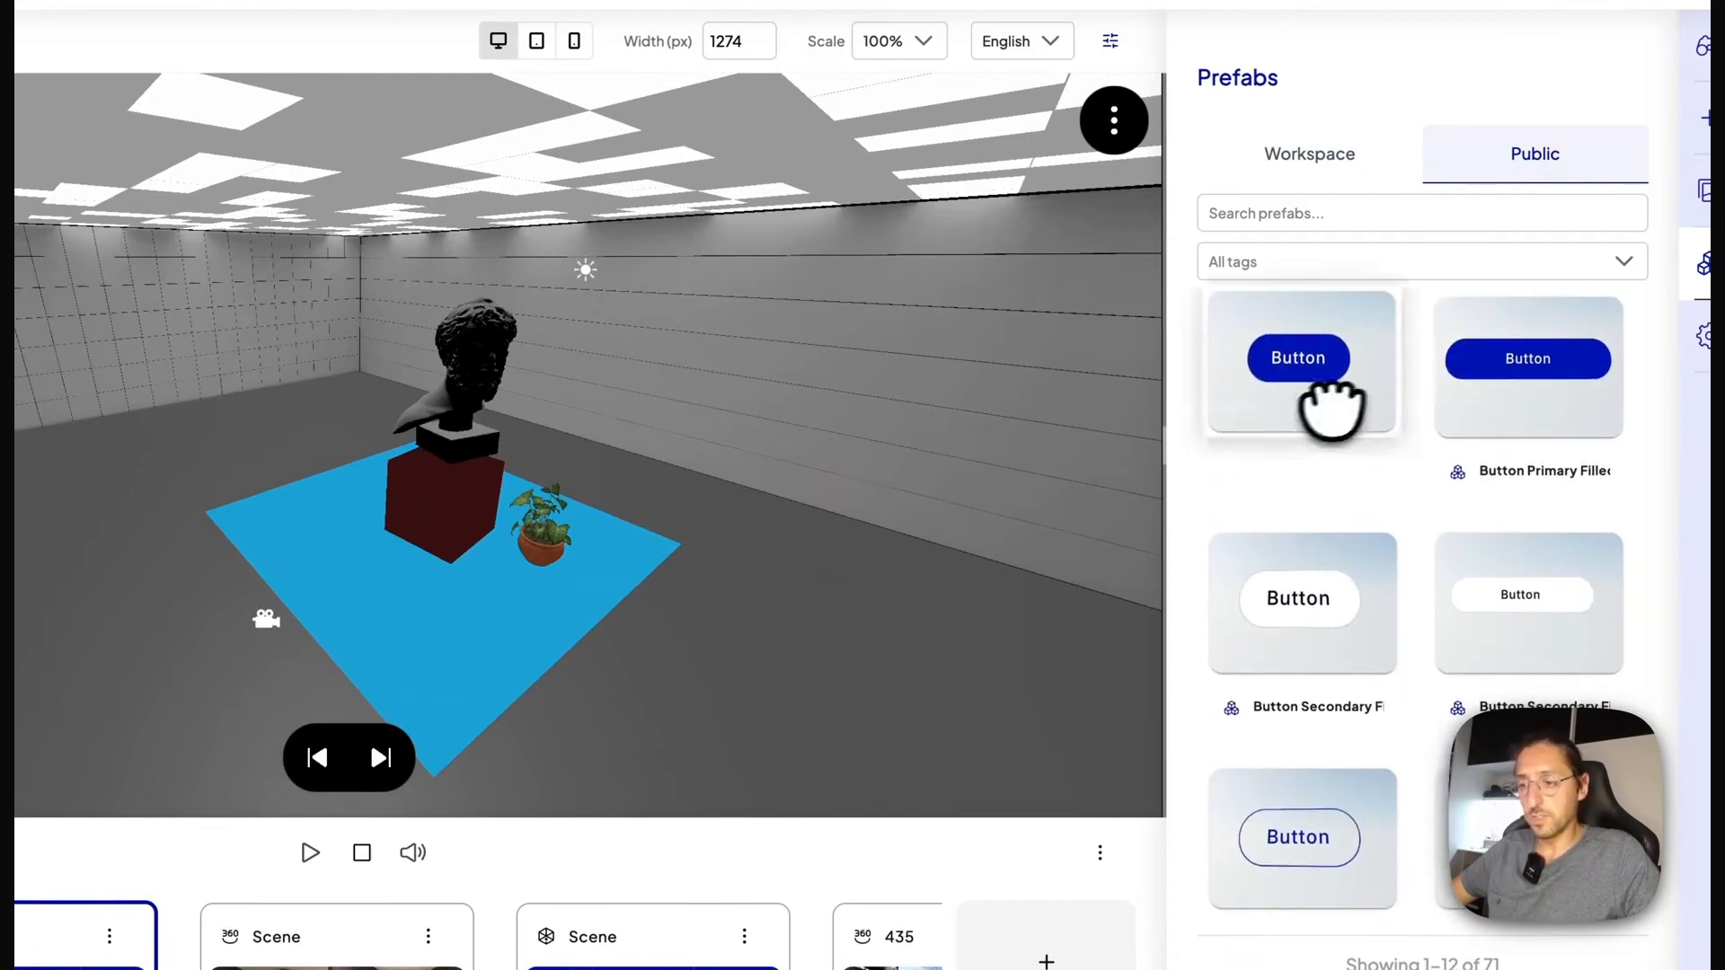
# Add the first Button Primary Filled public prefab to the scene and move it sideways past the statue, near the plant.
pyautogui.moveTo(1333, 410); pyautogui.dragTo(753, 555)
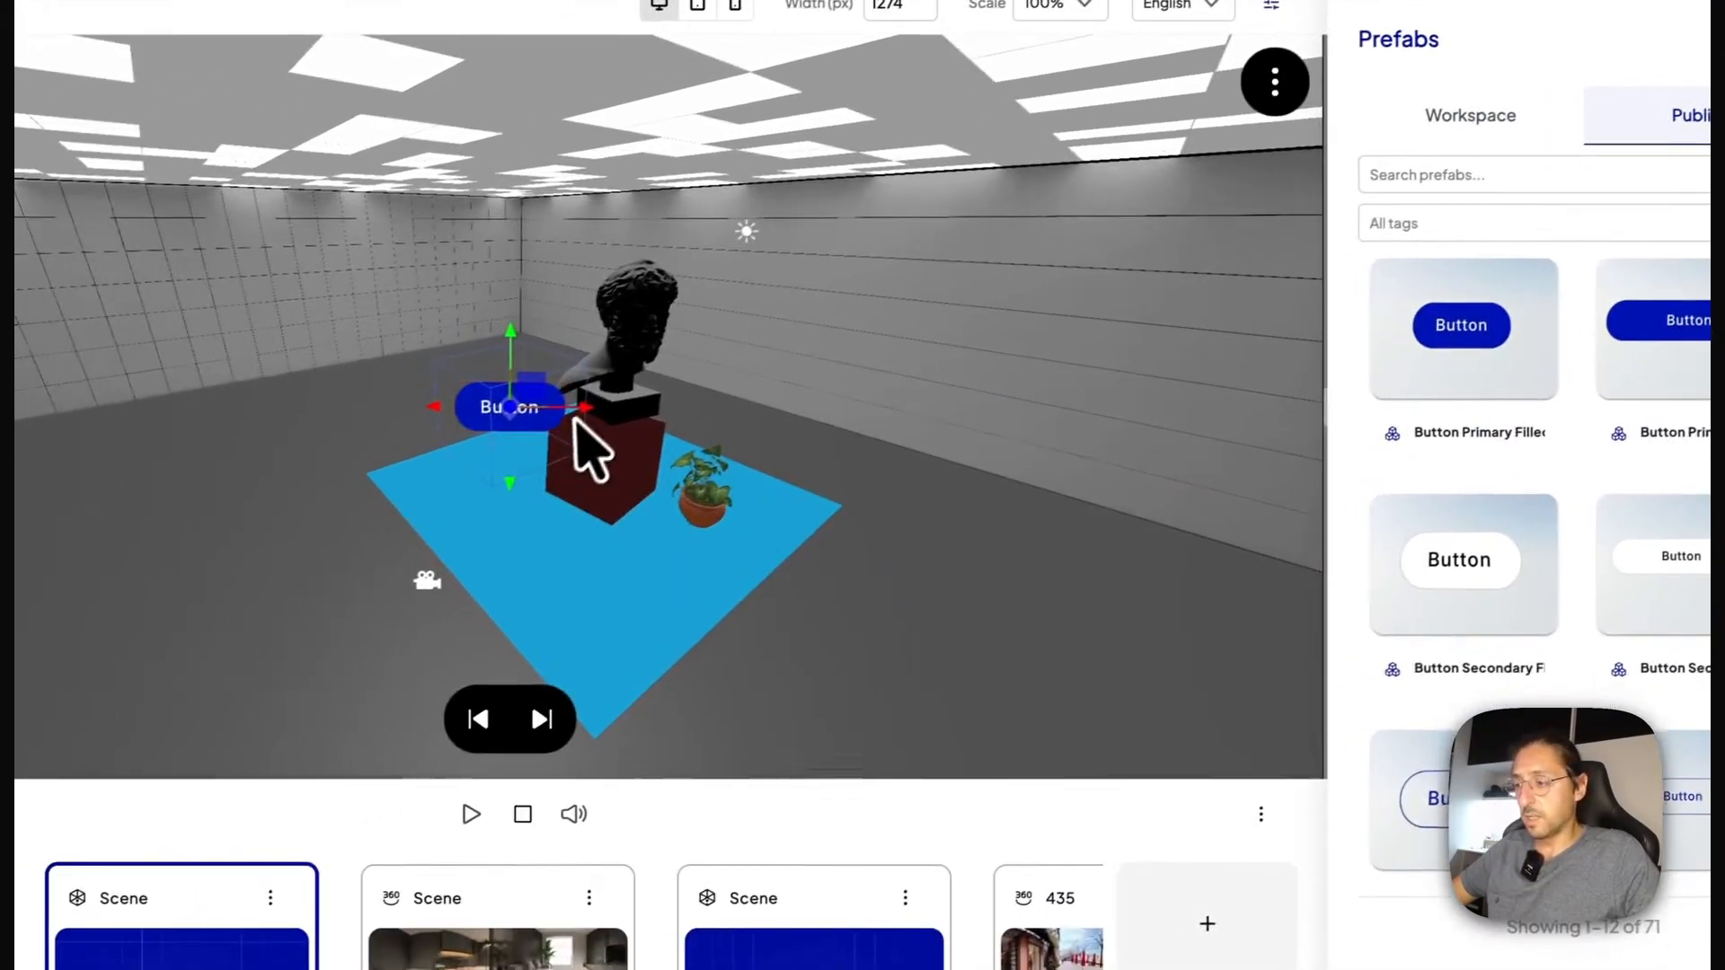
pyautogui.moveTo(419, 445); pyautogui.dragTo(659, 446)
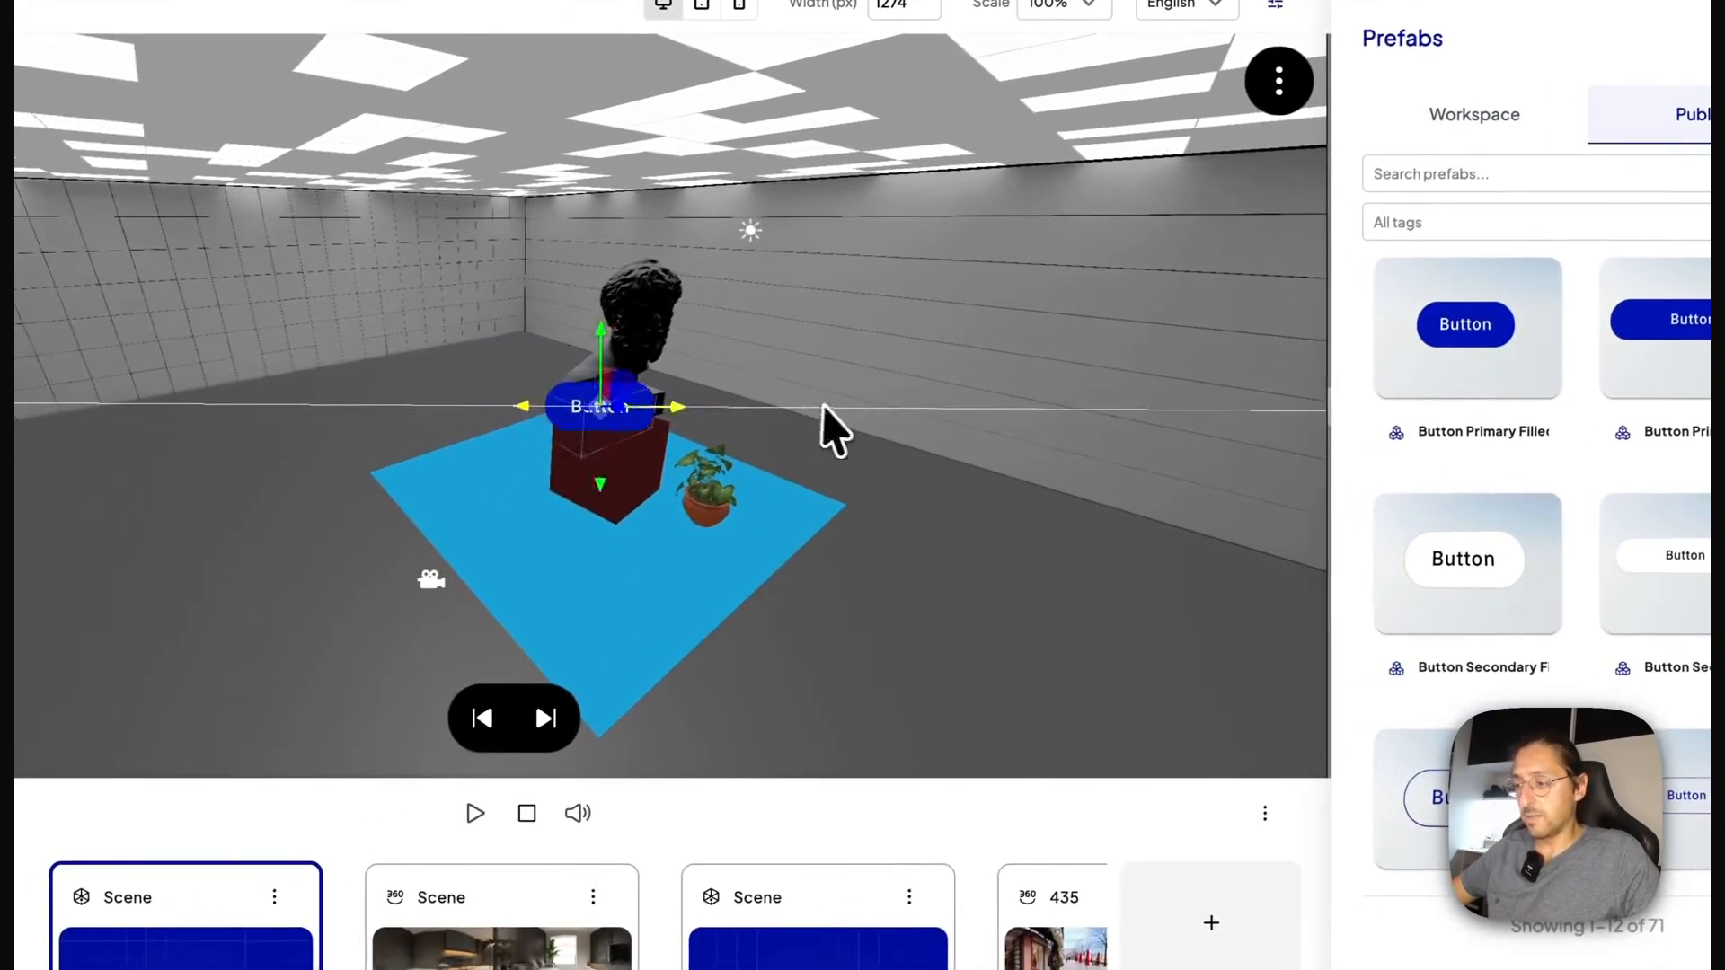
pyautogui.moveTo(834, 430); pyautogui.dragTo(691, 467)
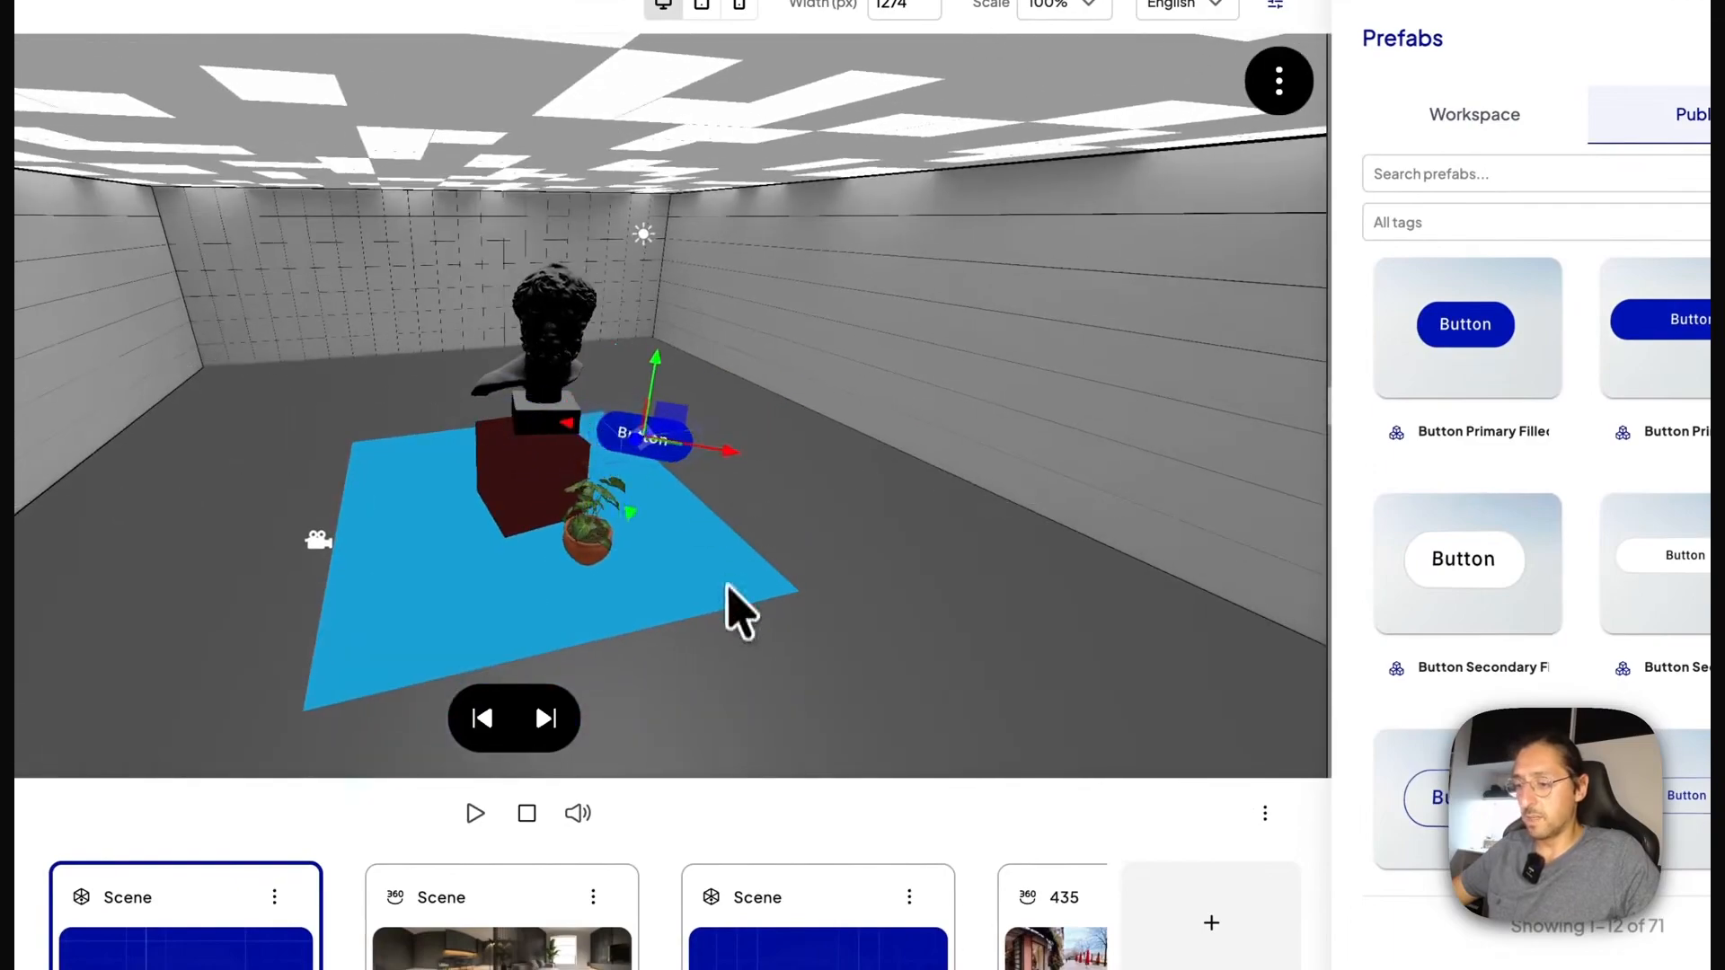
pyautogui.moveTo(727, 586); pyautogui.dragTo(809, 575)
# Filter the public prefabs by the Card tag, look at the matching prefabs, and clear the filter.
pyautogui.scroll(-4, 1518, 431)
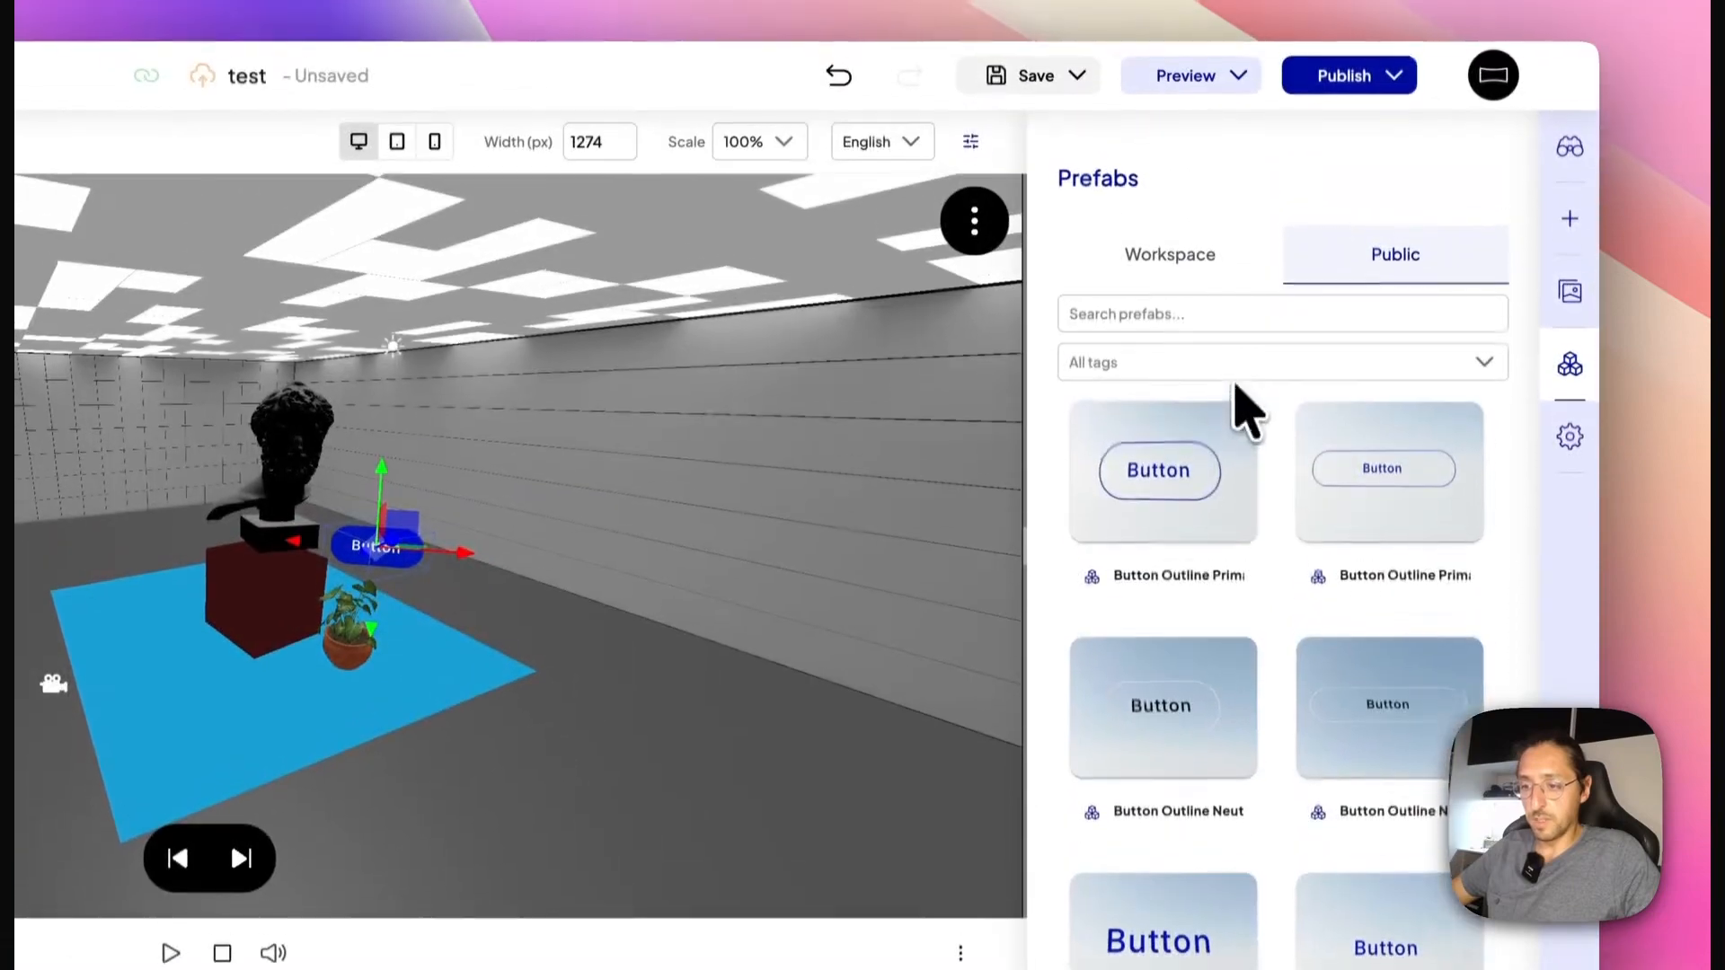
pyautogui.click(1232, 373)
pyautogui.click(1114, 635)
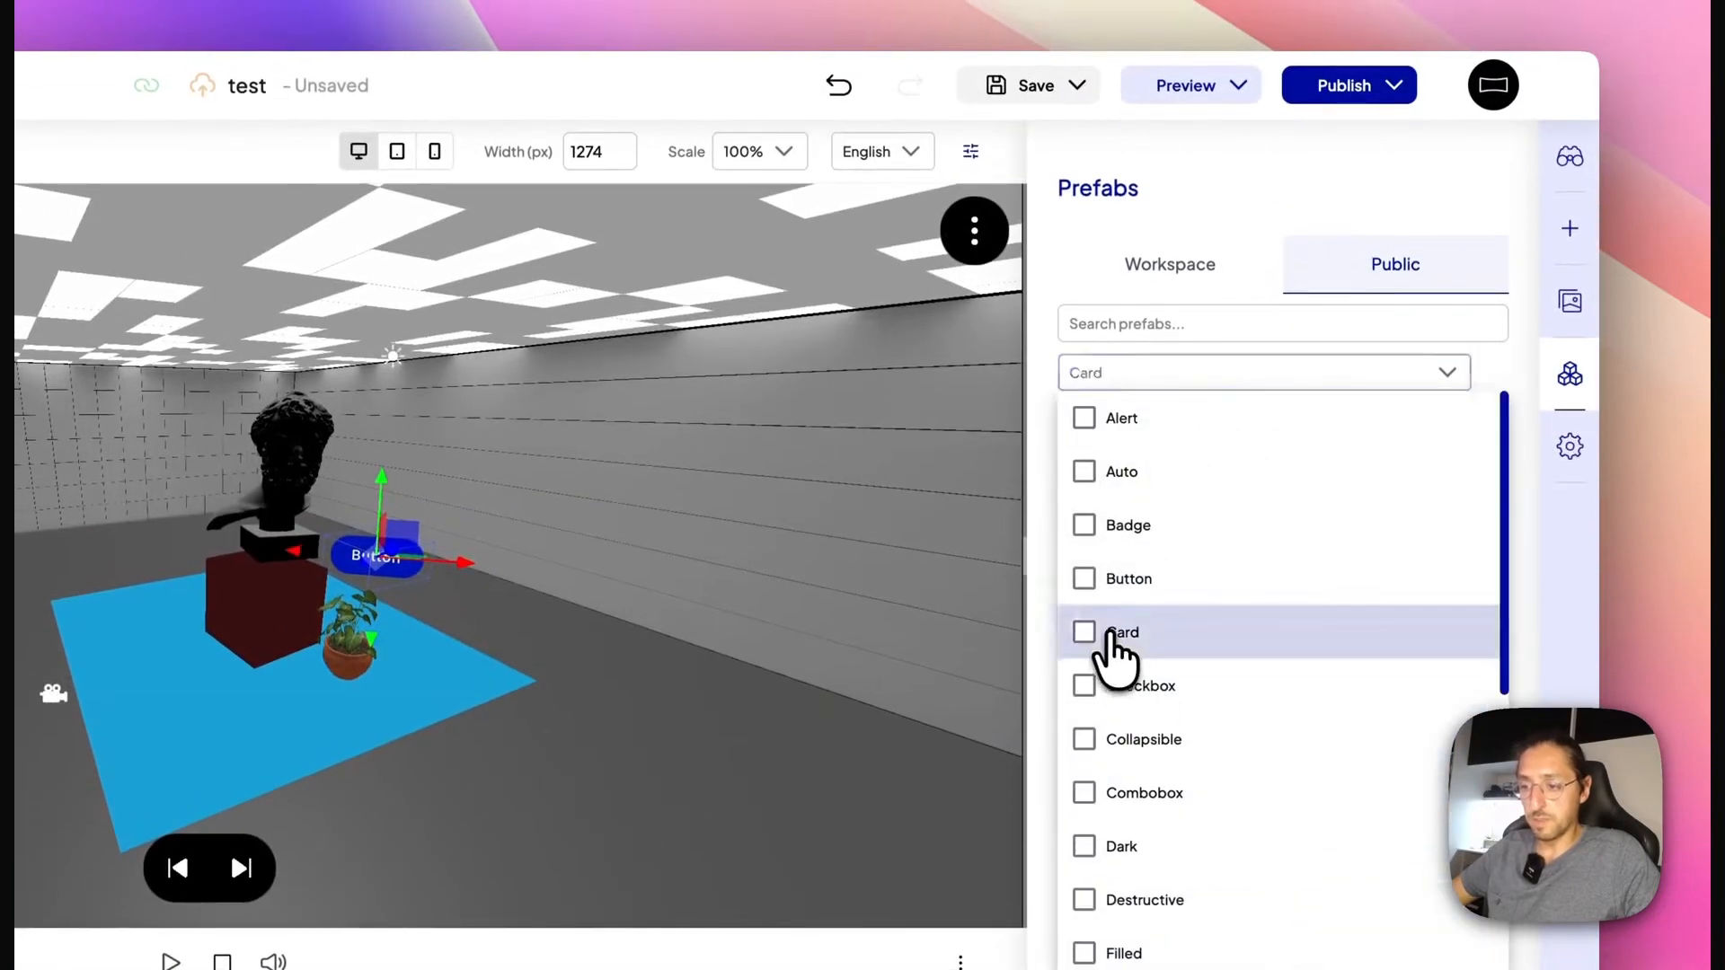
pyautogui.click(1331, 146)
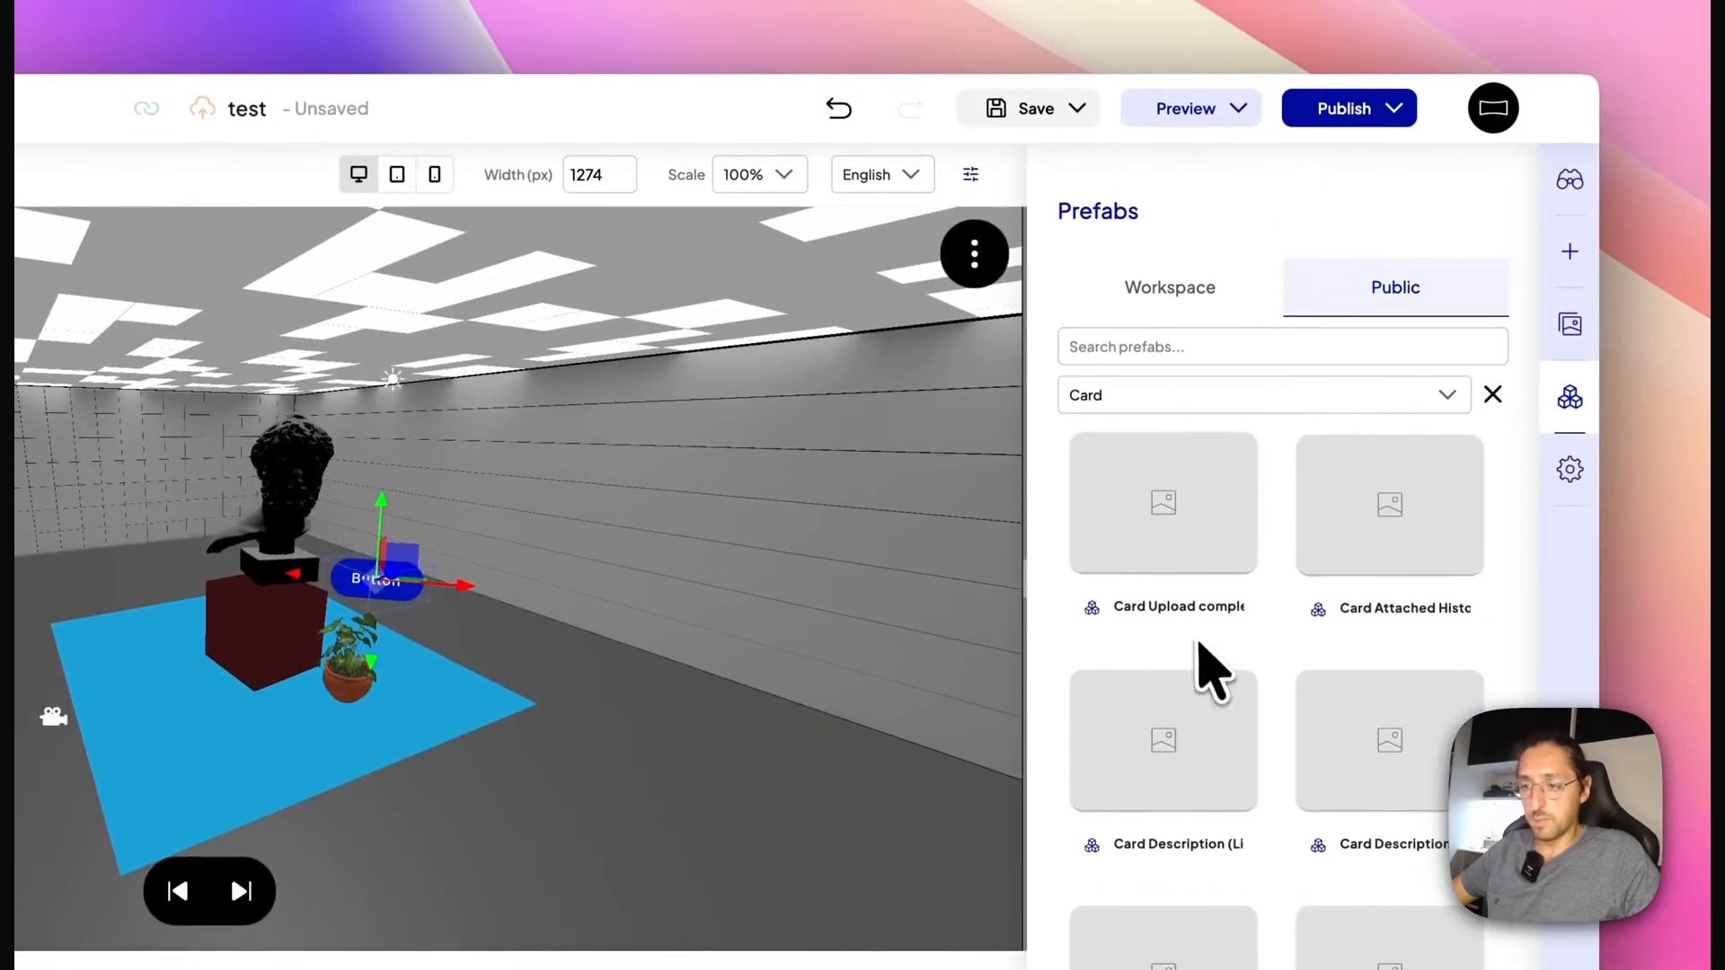
pyautogui.click(1488, 395)
pyautogui.click(1257, 400)
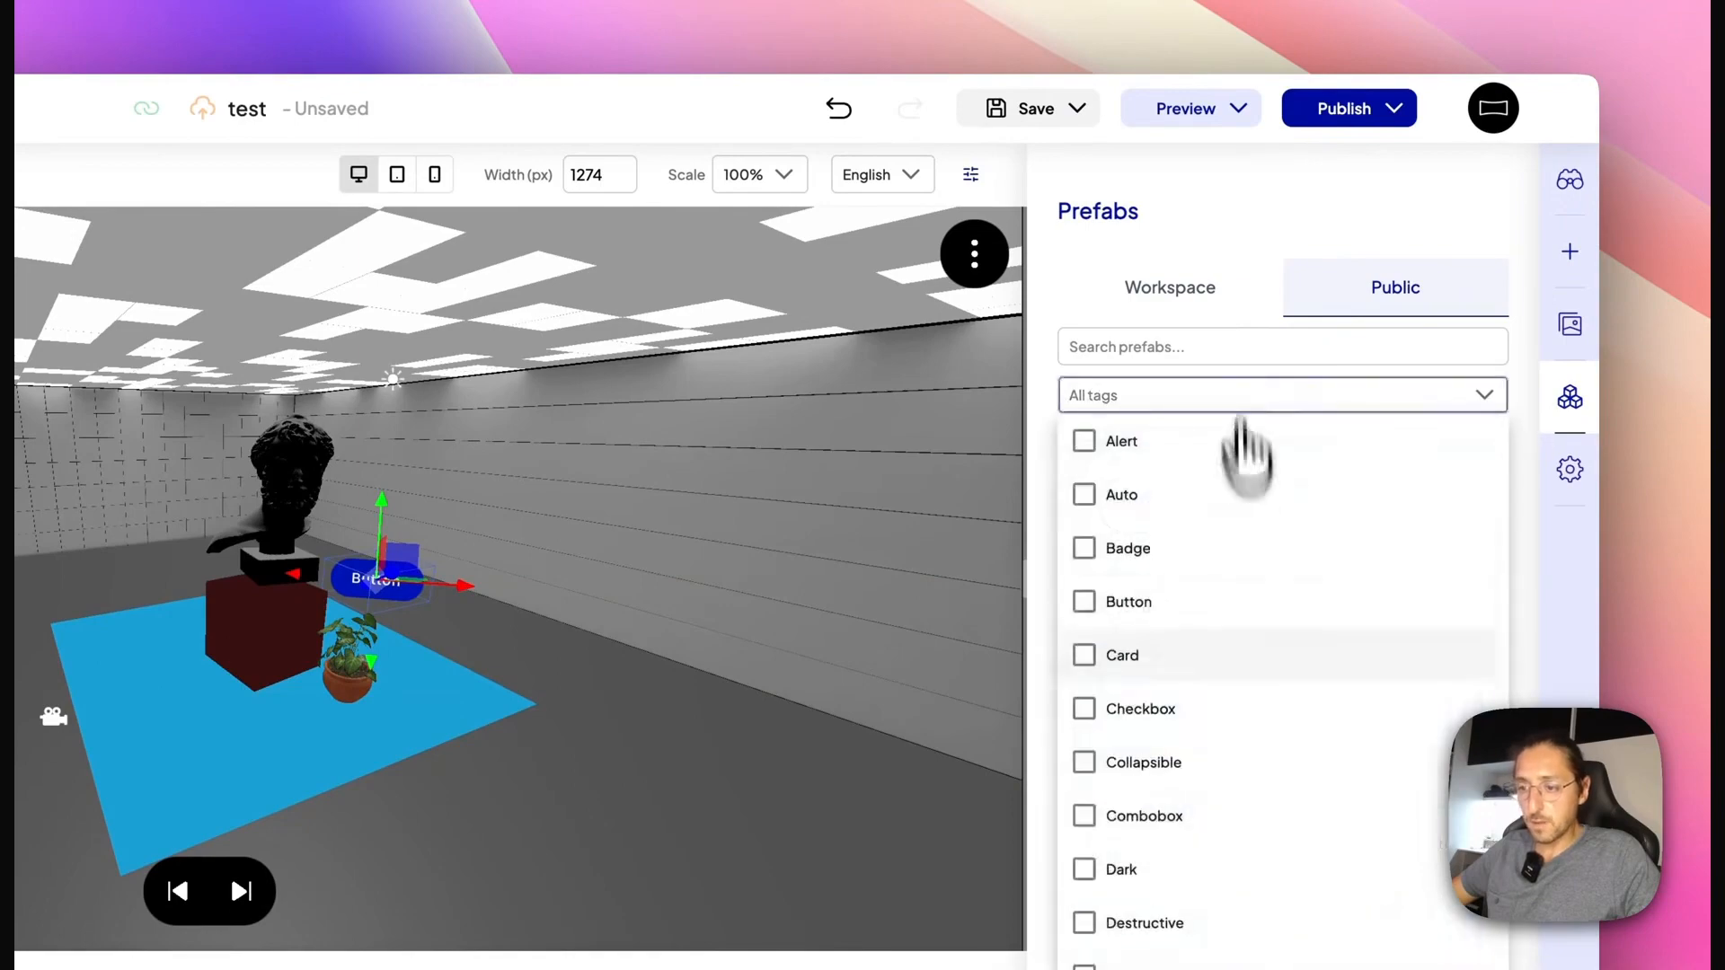
pyautogui.click(1245, 230)
# Look through the badge prefabs on page 2 of the public prefab library.
pyautogui.click(1315, 858)
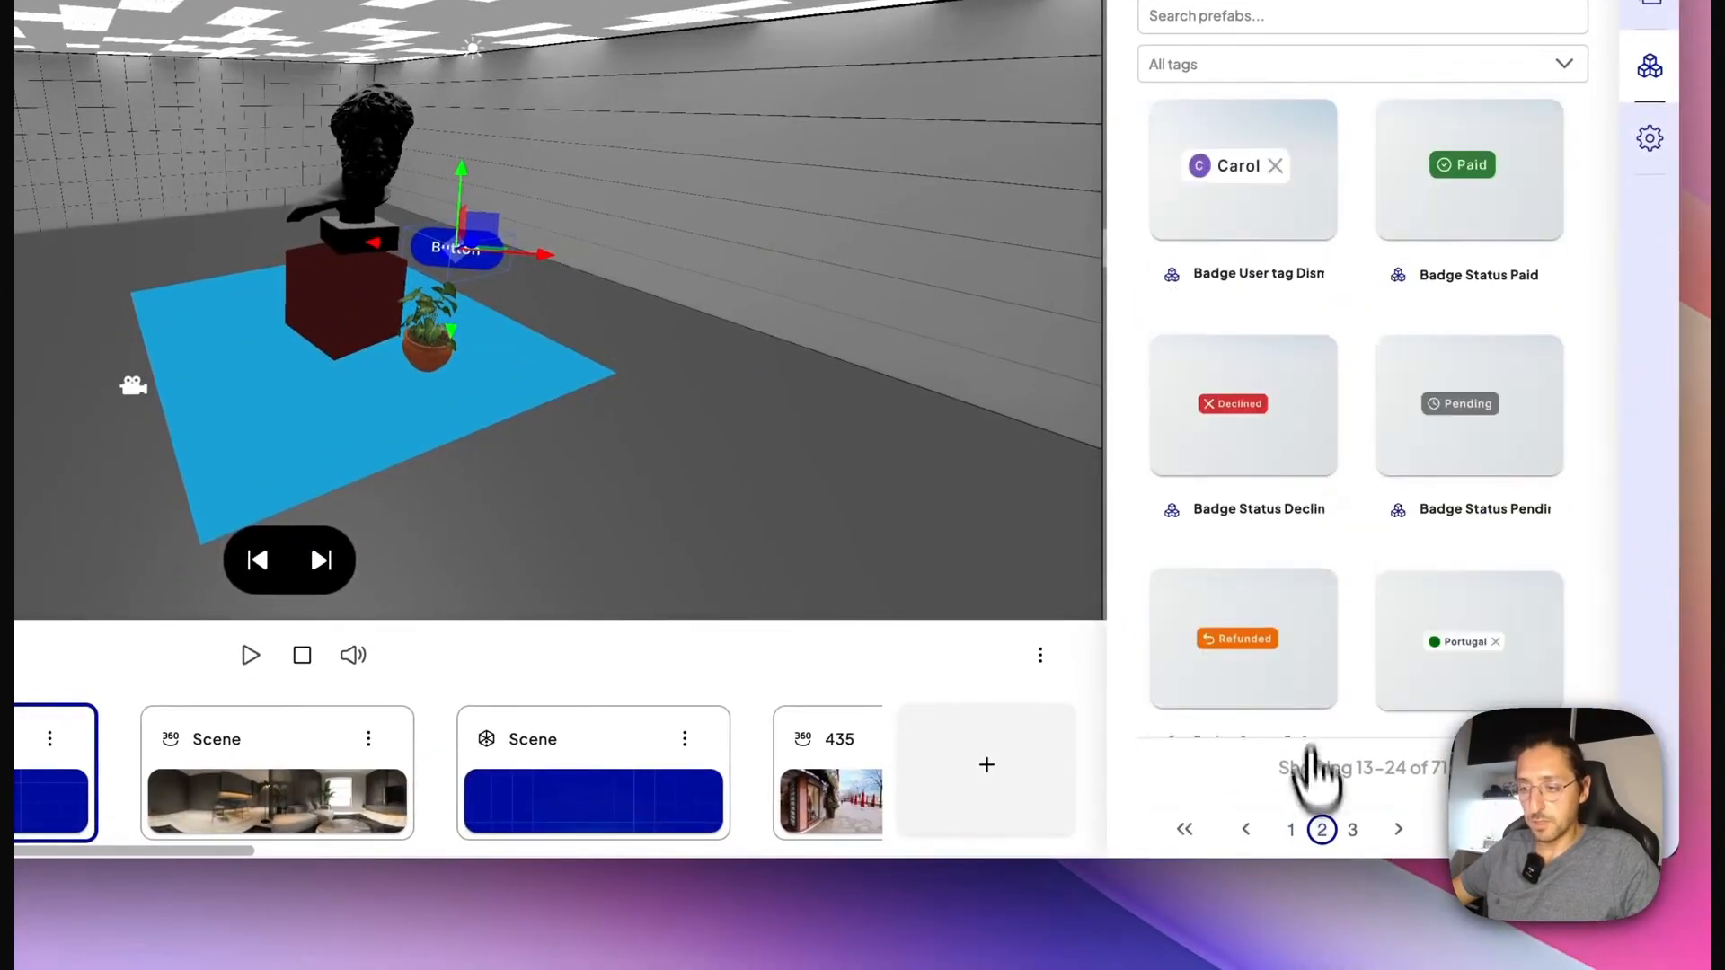
pyautogui.scroll(-5, 1350, 359)
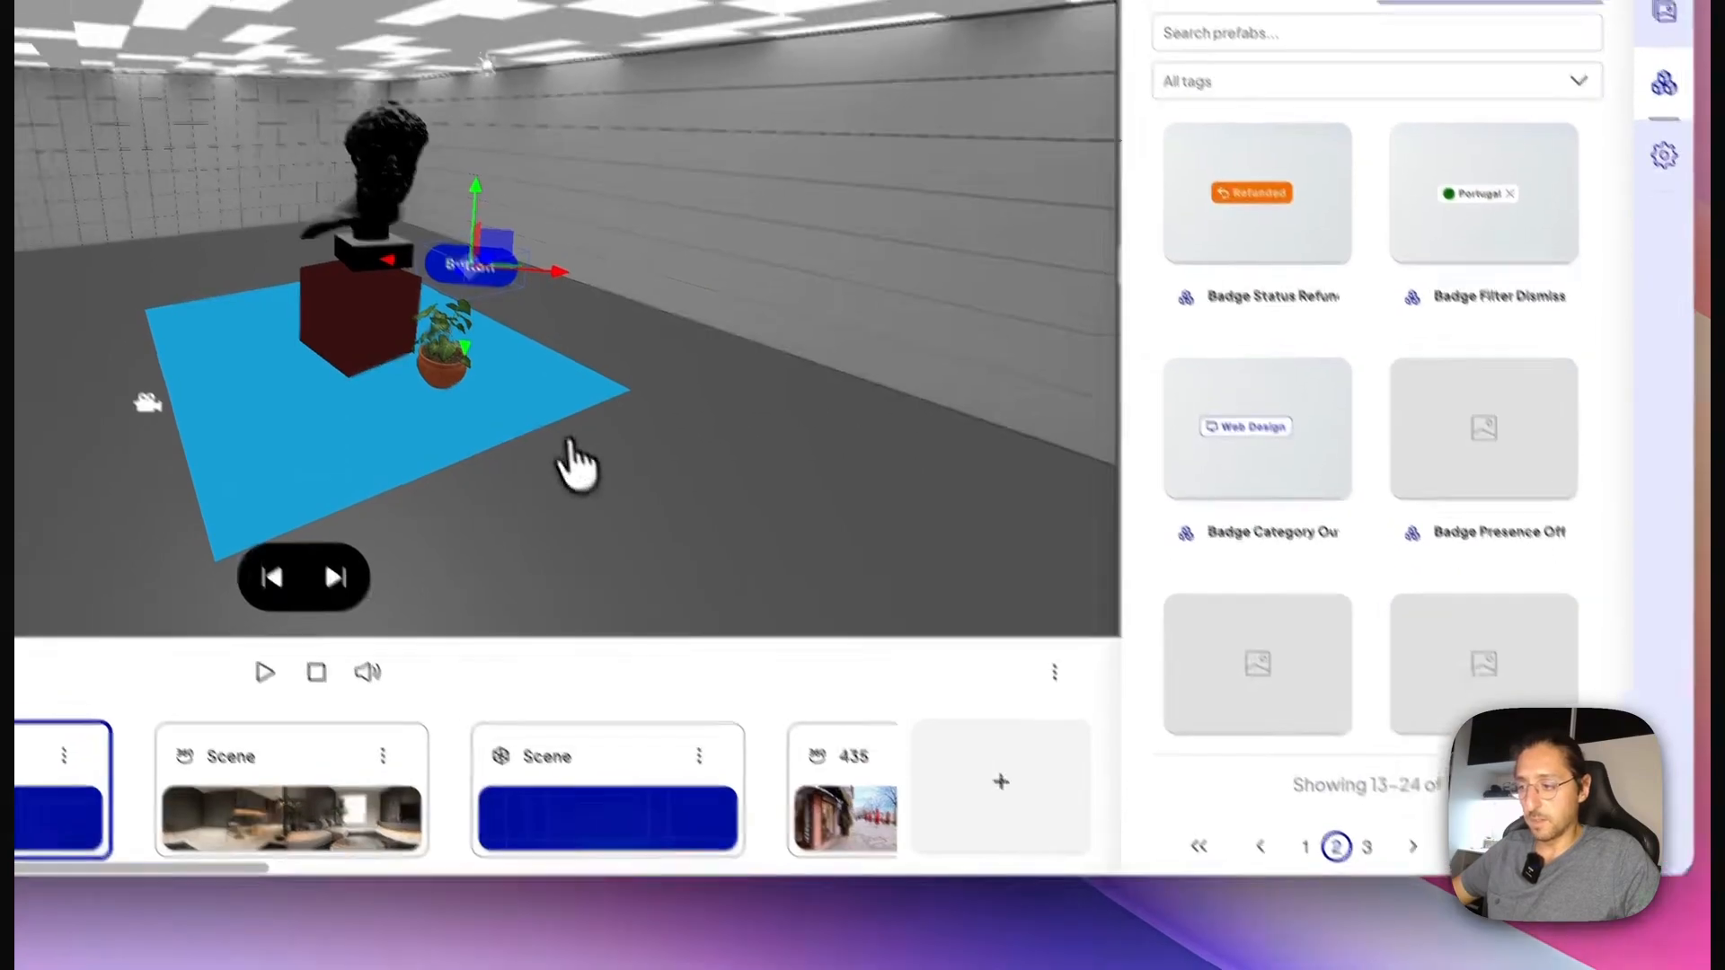
pyautogui.moveTo(571, 440); pyautogui.dragTo(628, 449)
pyautogui.scroll(3, 1325, 618)
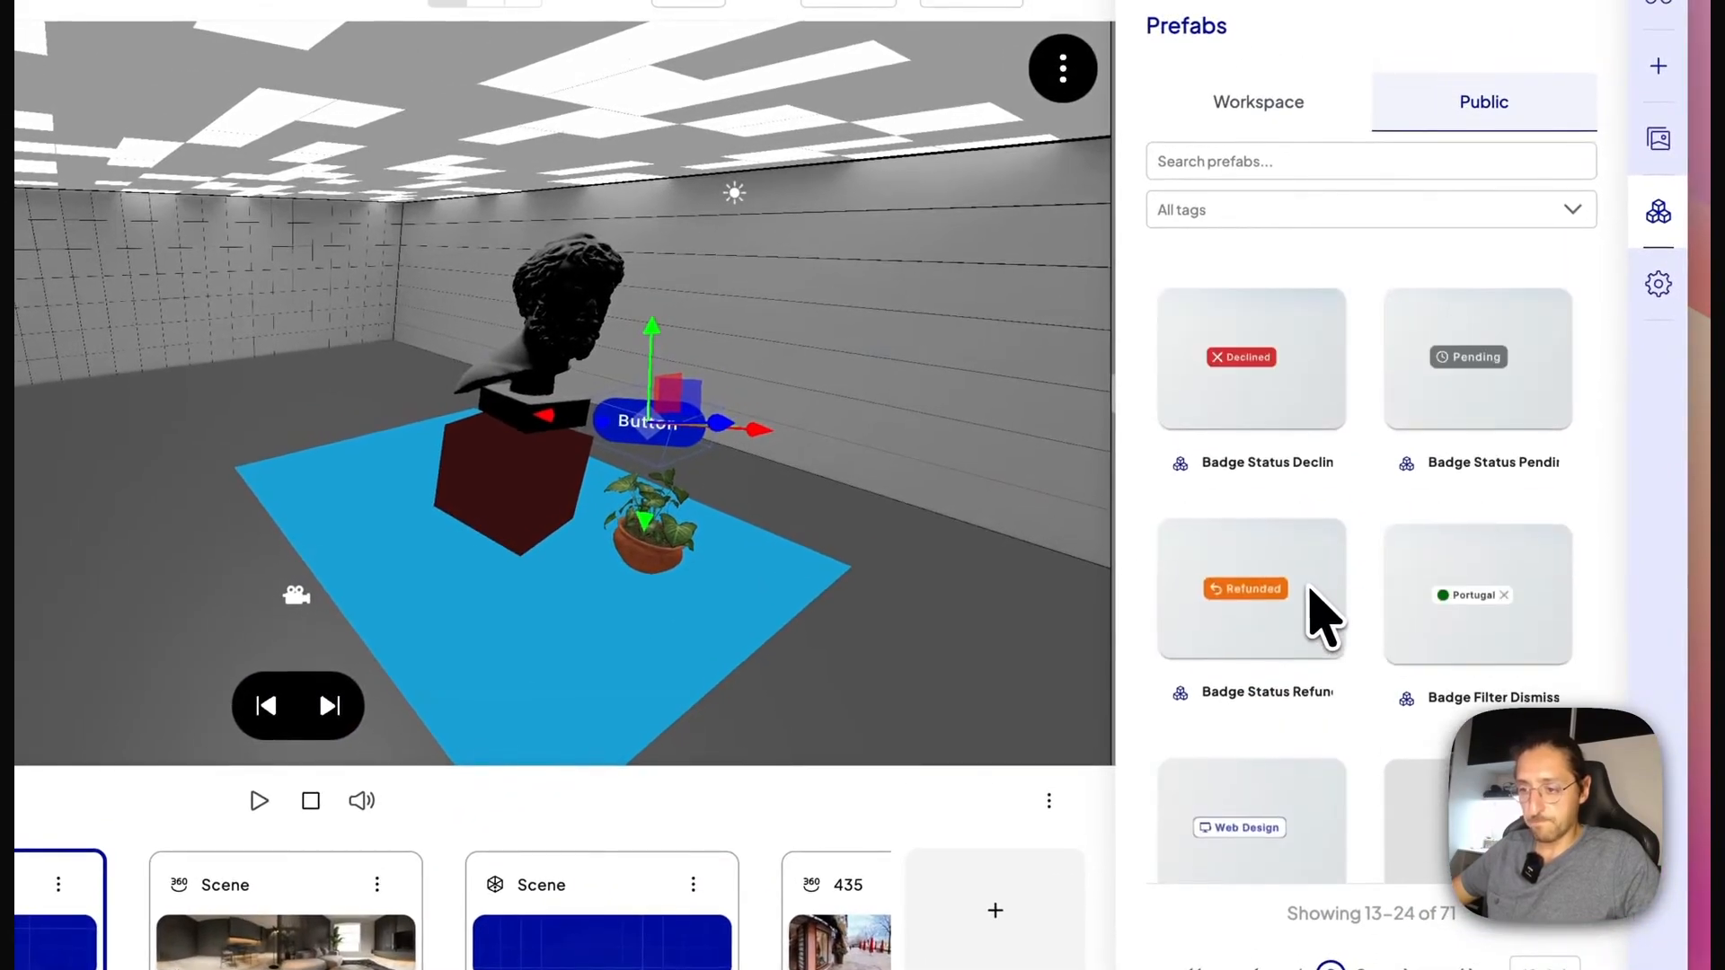
pyautogui.moveTo(1269, 435); pyautogui.dragTo(557, 596)
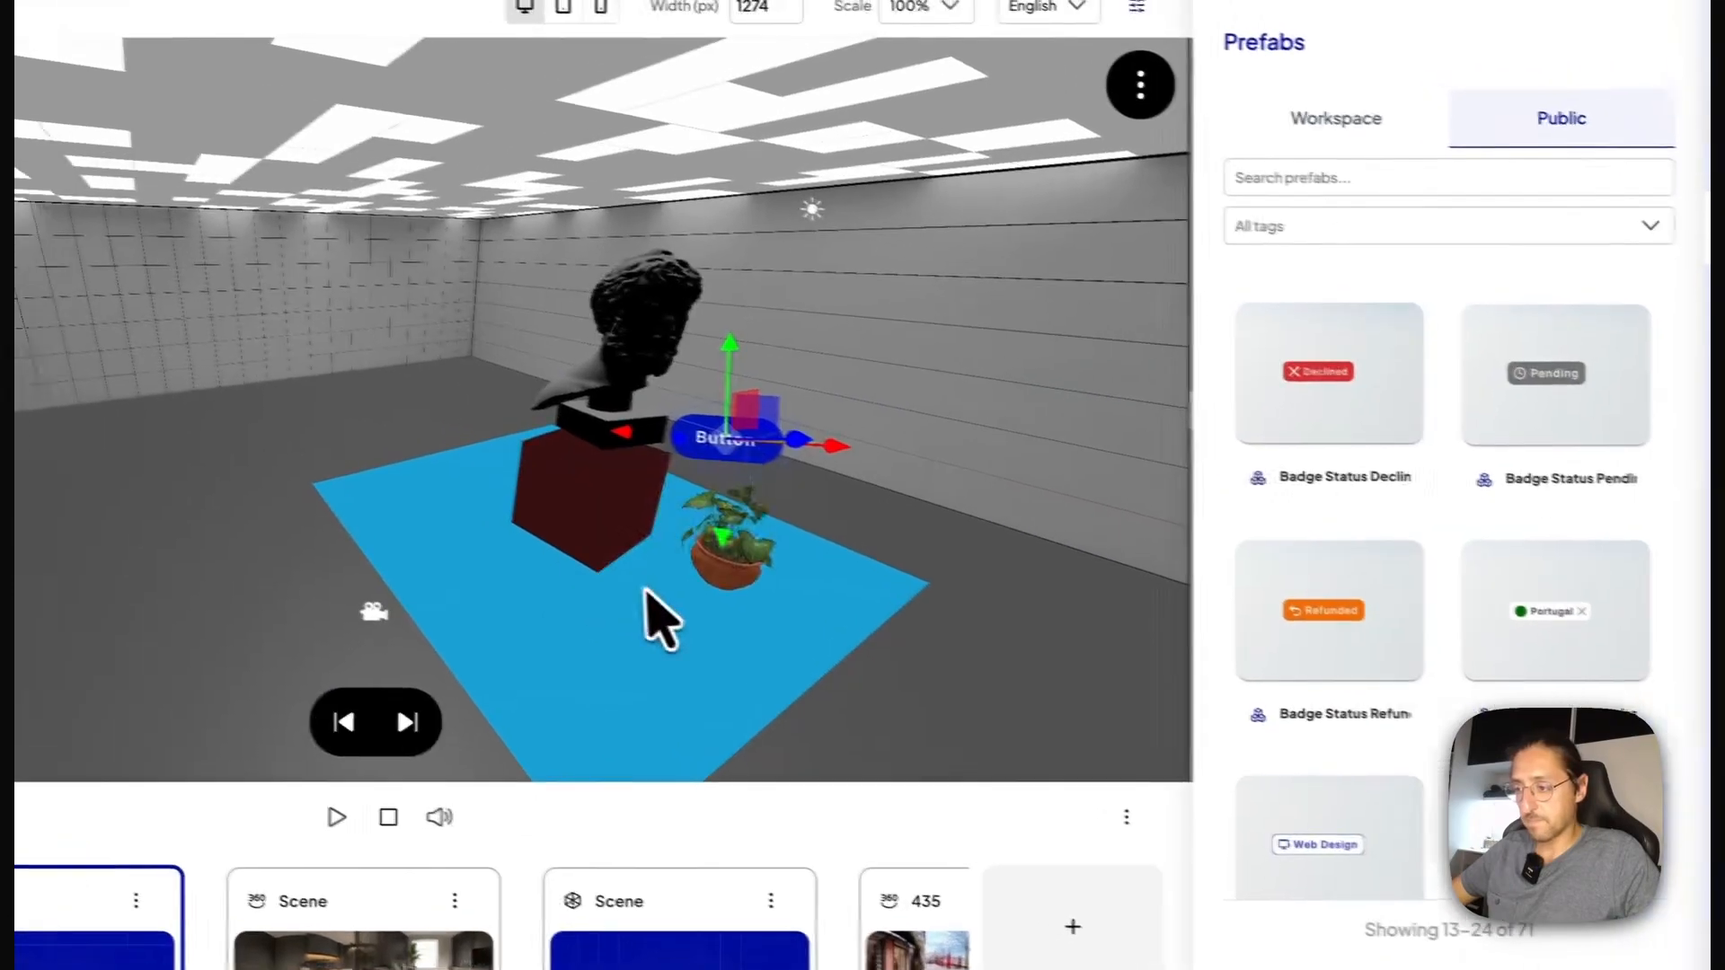
pyautogui.scroll(5, 791, 485)
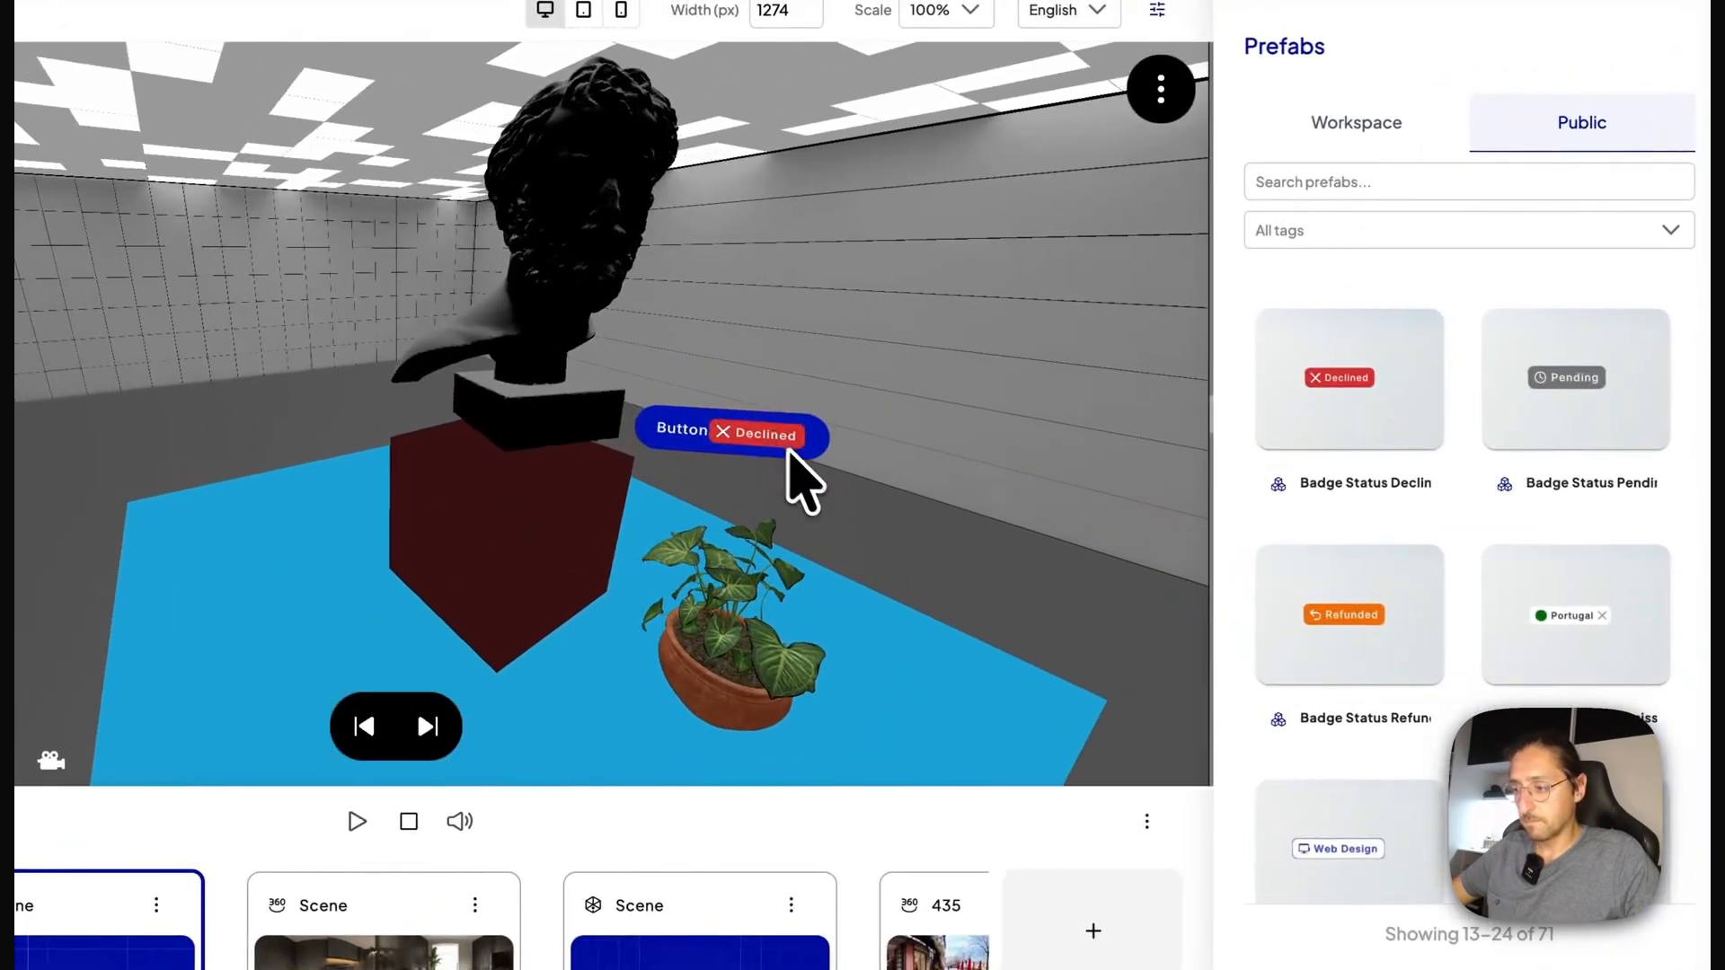
pyautogui.hotkey('ctrl', 'z')
# Add the Badge Status Declined prefab to the scene and move it beside the statue, on the side opposite the button.
pyautogui.moveTo(1328, 458); pyautogui.dragTo(854, 539)
pyautogui.moveTo(568, 457); pyautogui.dragTo(482, 462)
pyautogui.scroll(-5, 721, 633)
pyautogui.moveTo(721, 624); pyautogui.dragTo(599, 583)
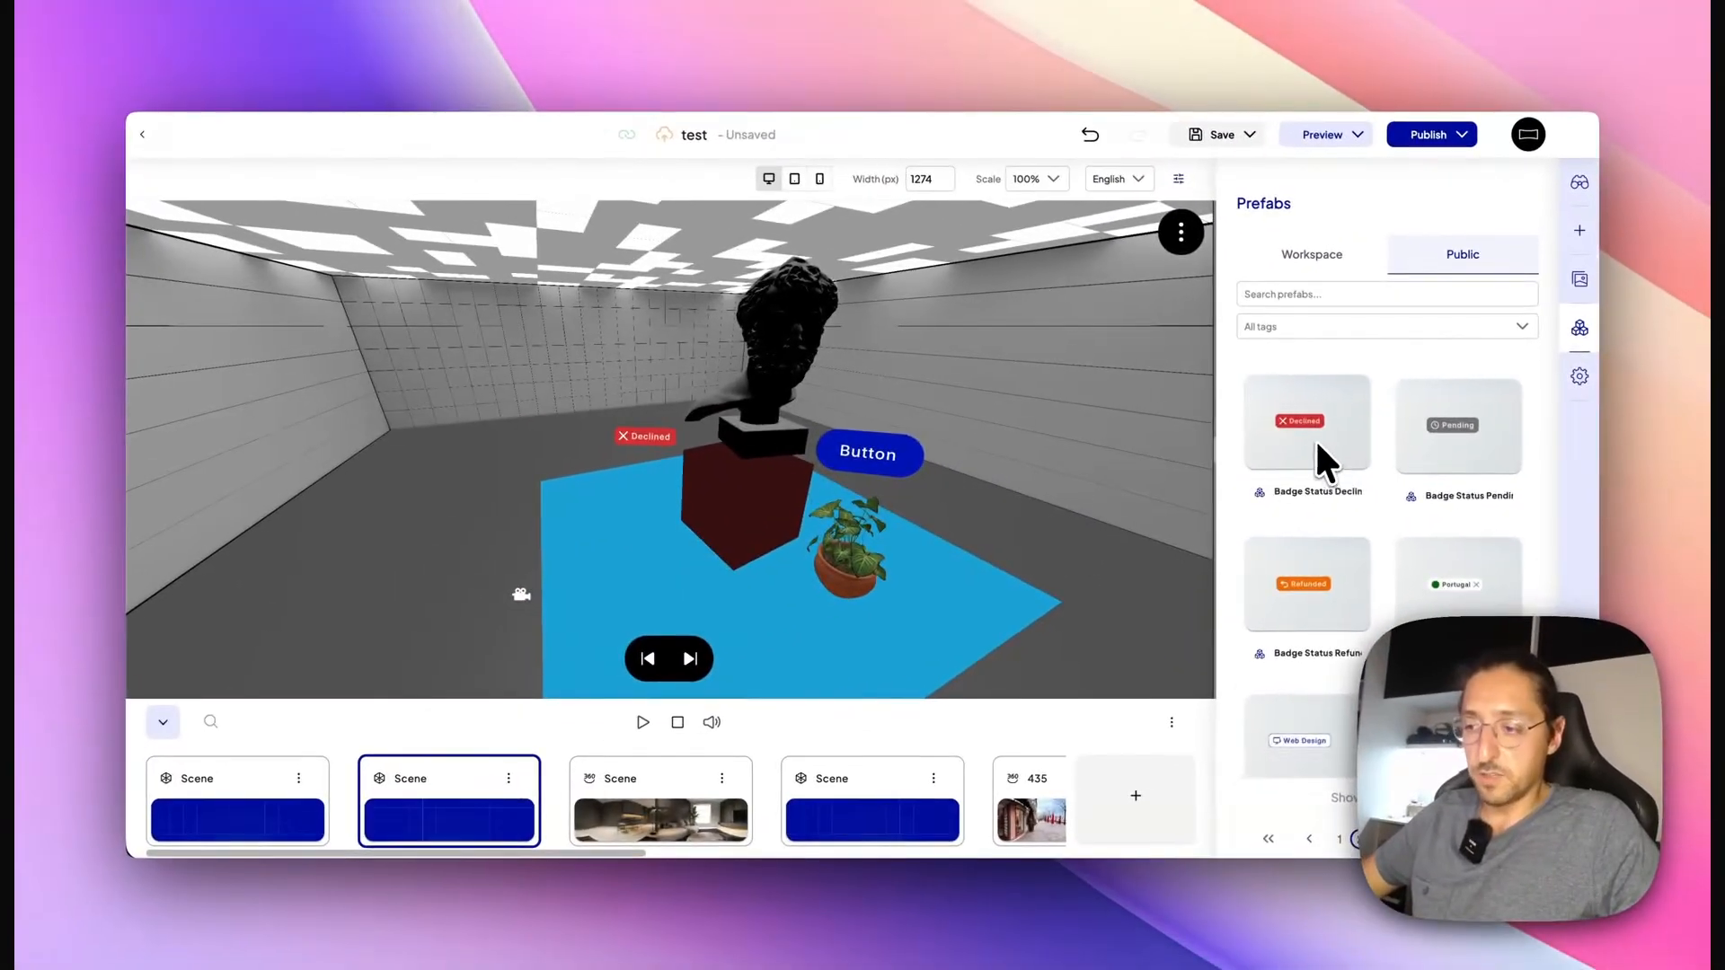
pyautogui.scroll(2, 1317, 441)
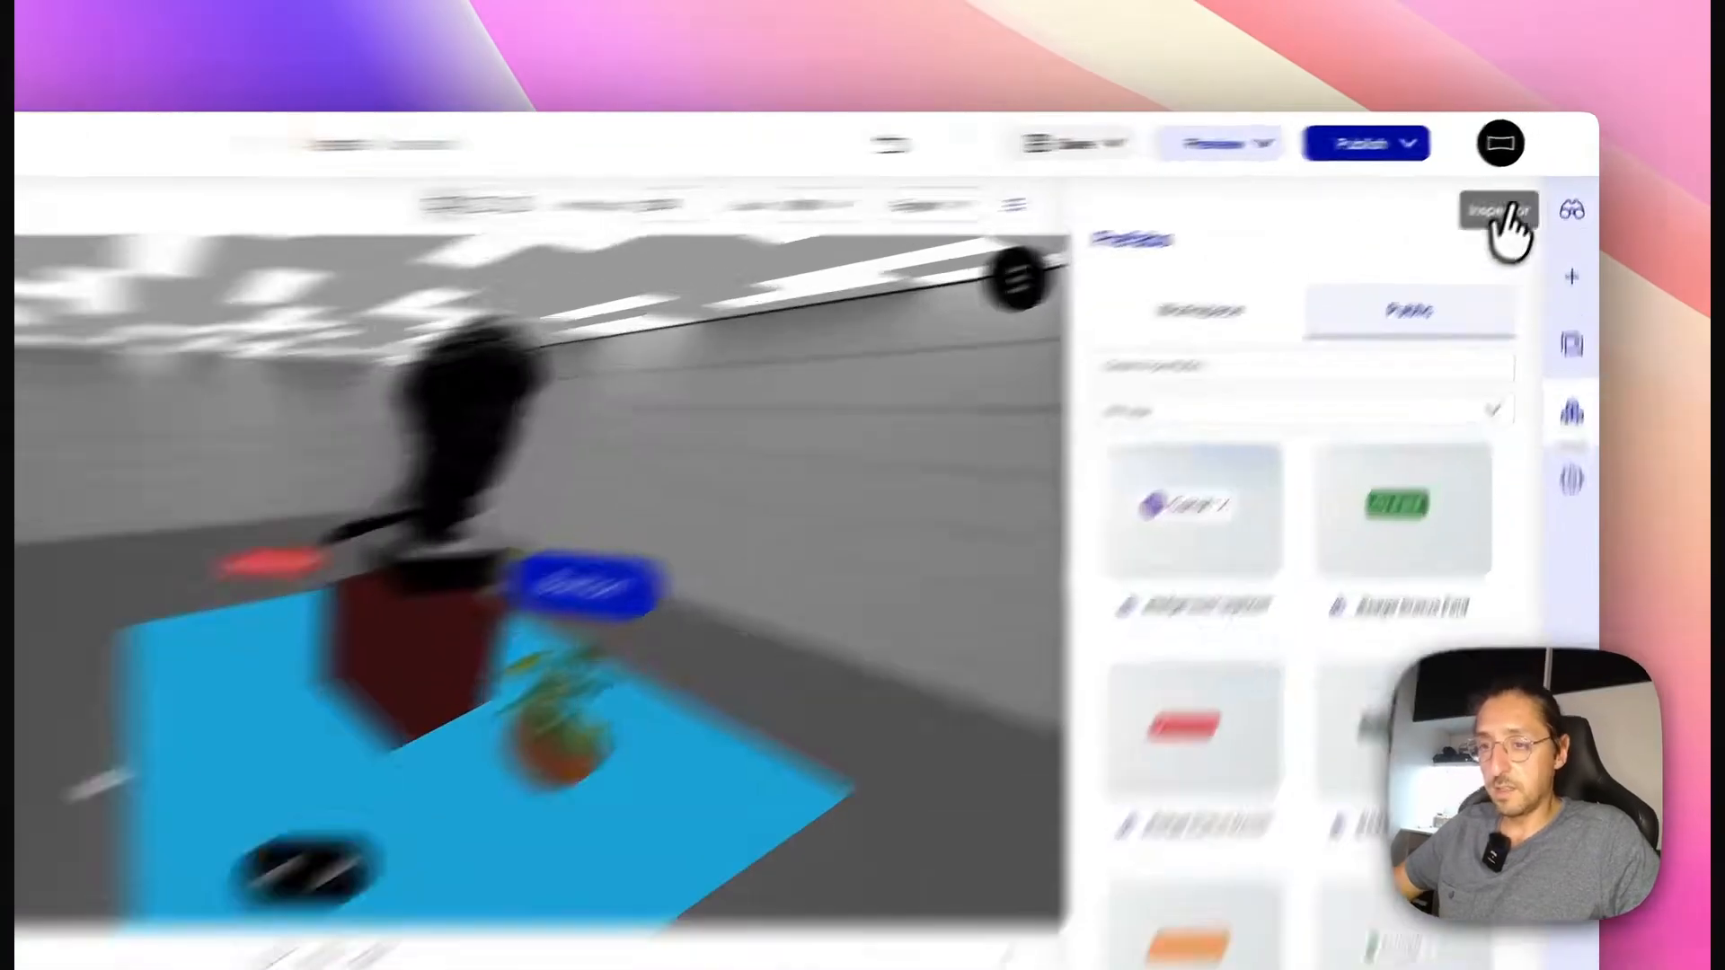
# Create a workspace prefab from the Button Primary Filled Auto entity, keeping the name Button Primary Filled Auto.
pyautogui.click(1579, 182)
pyautogui.scroll(-5, 1366, 355)
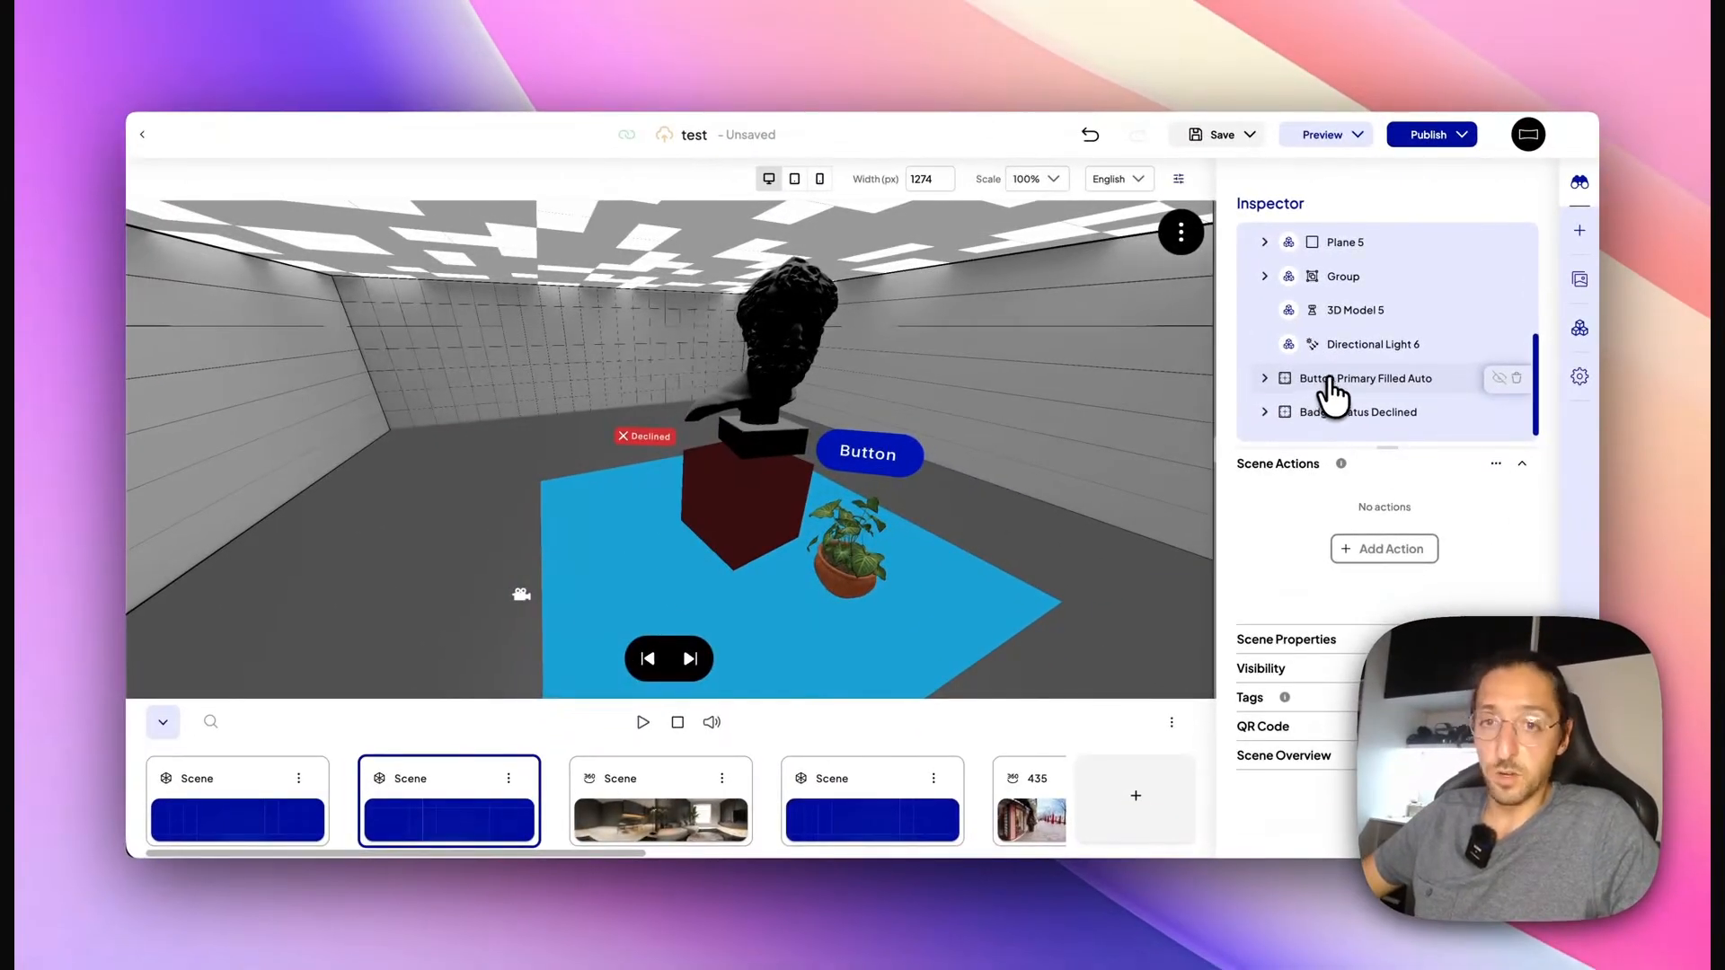
pyautogui.click(1340, 415)
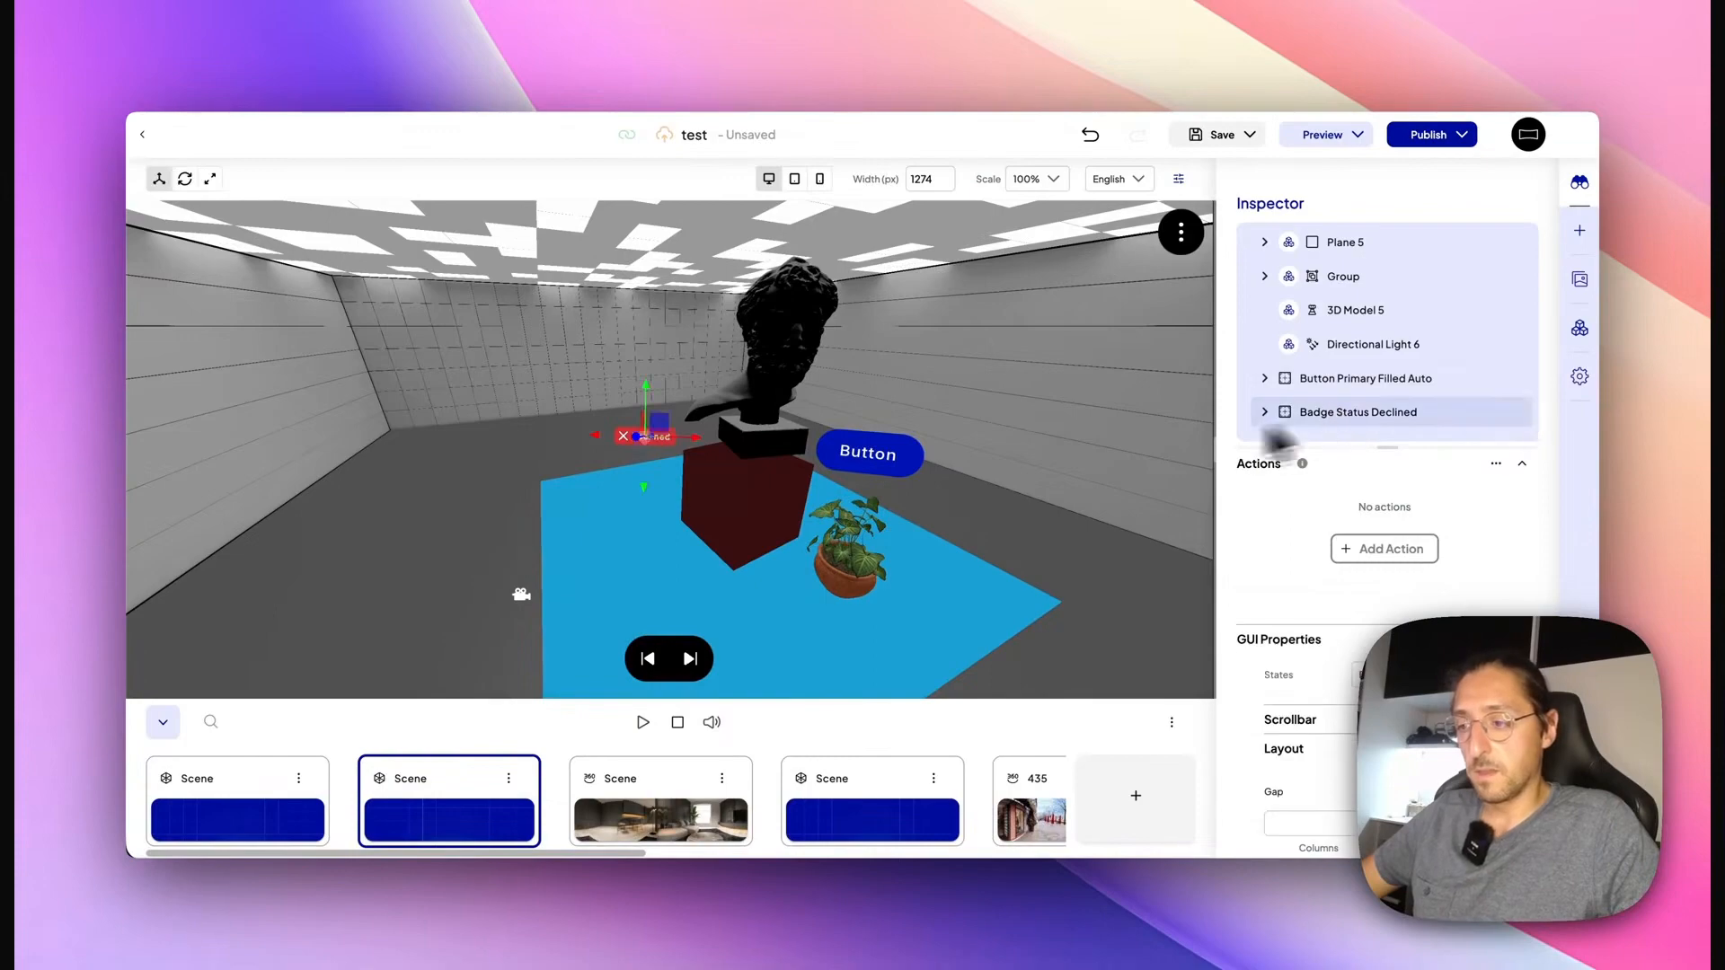
pyautogui.click(1401, 379)
pyautogui.rightClick(1356, 388)
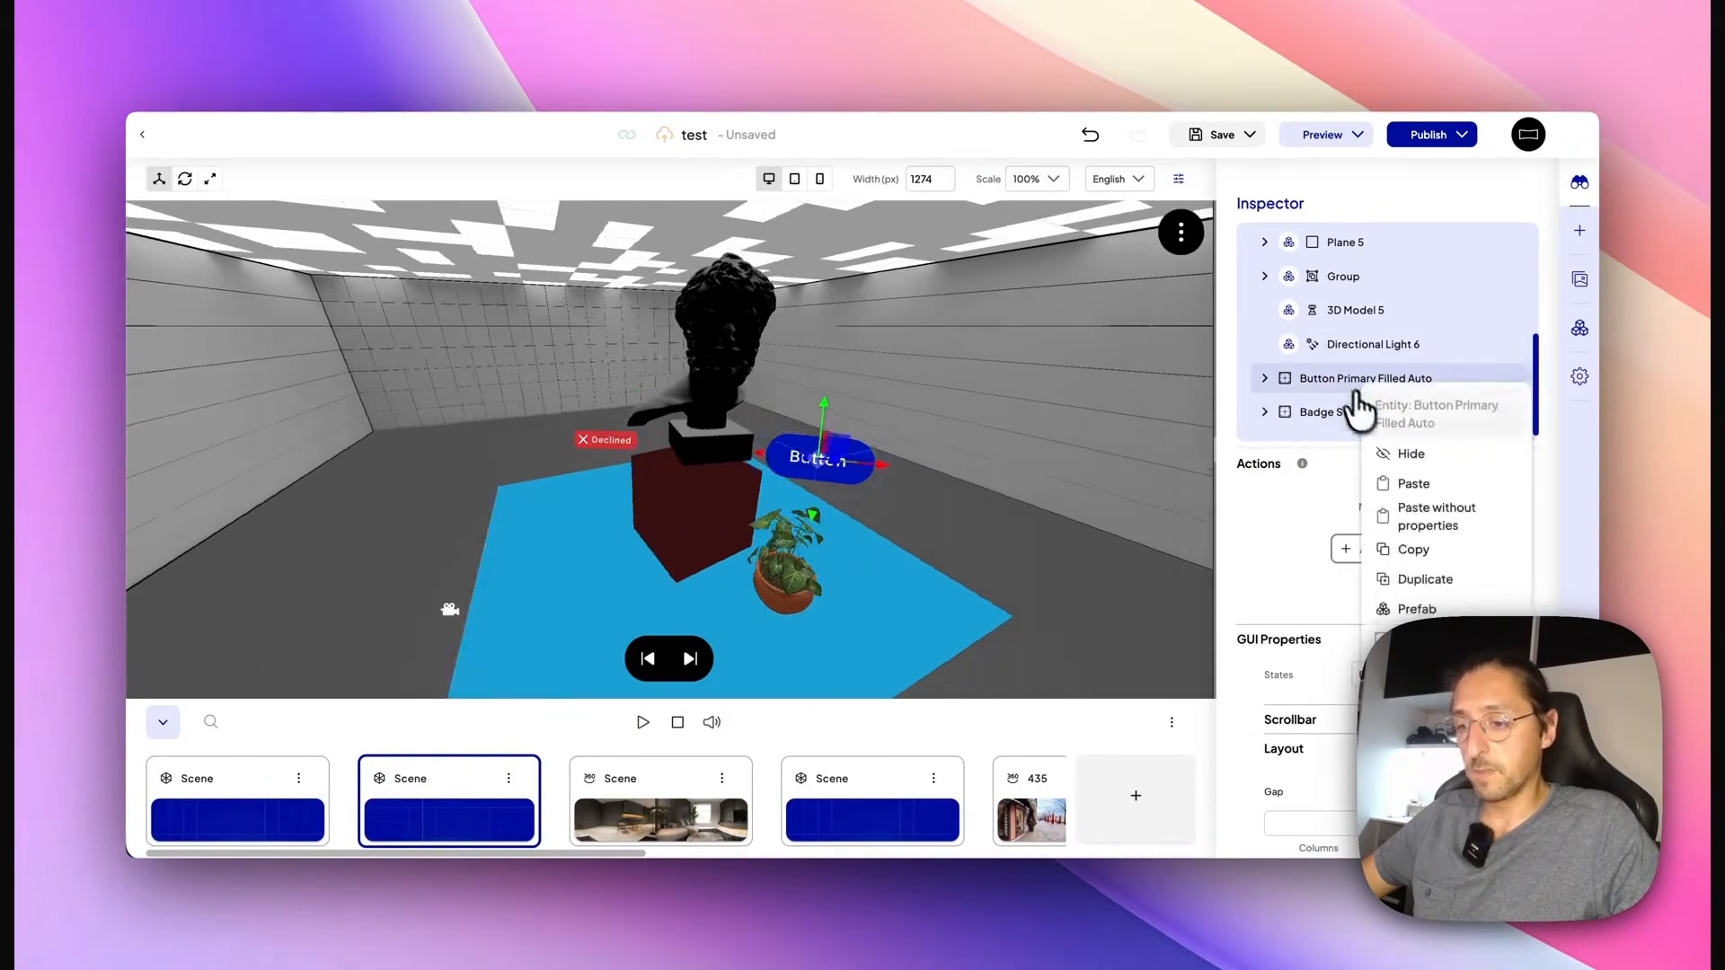
pyautogui.click(1285, 613)
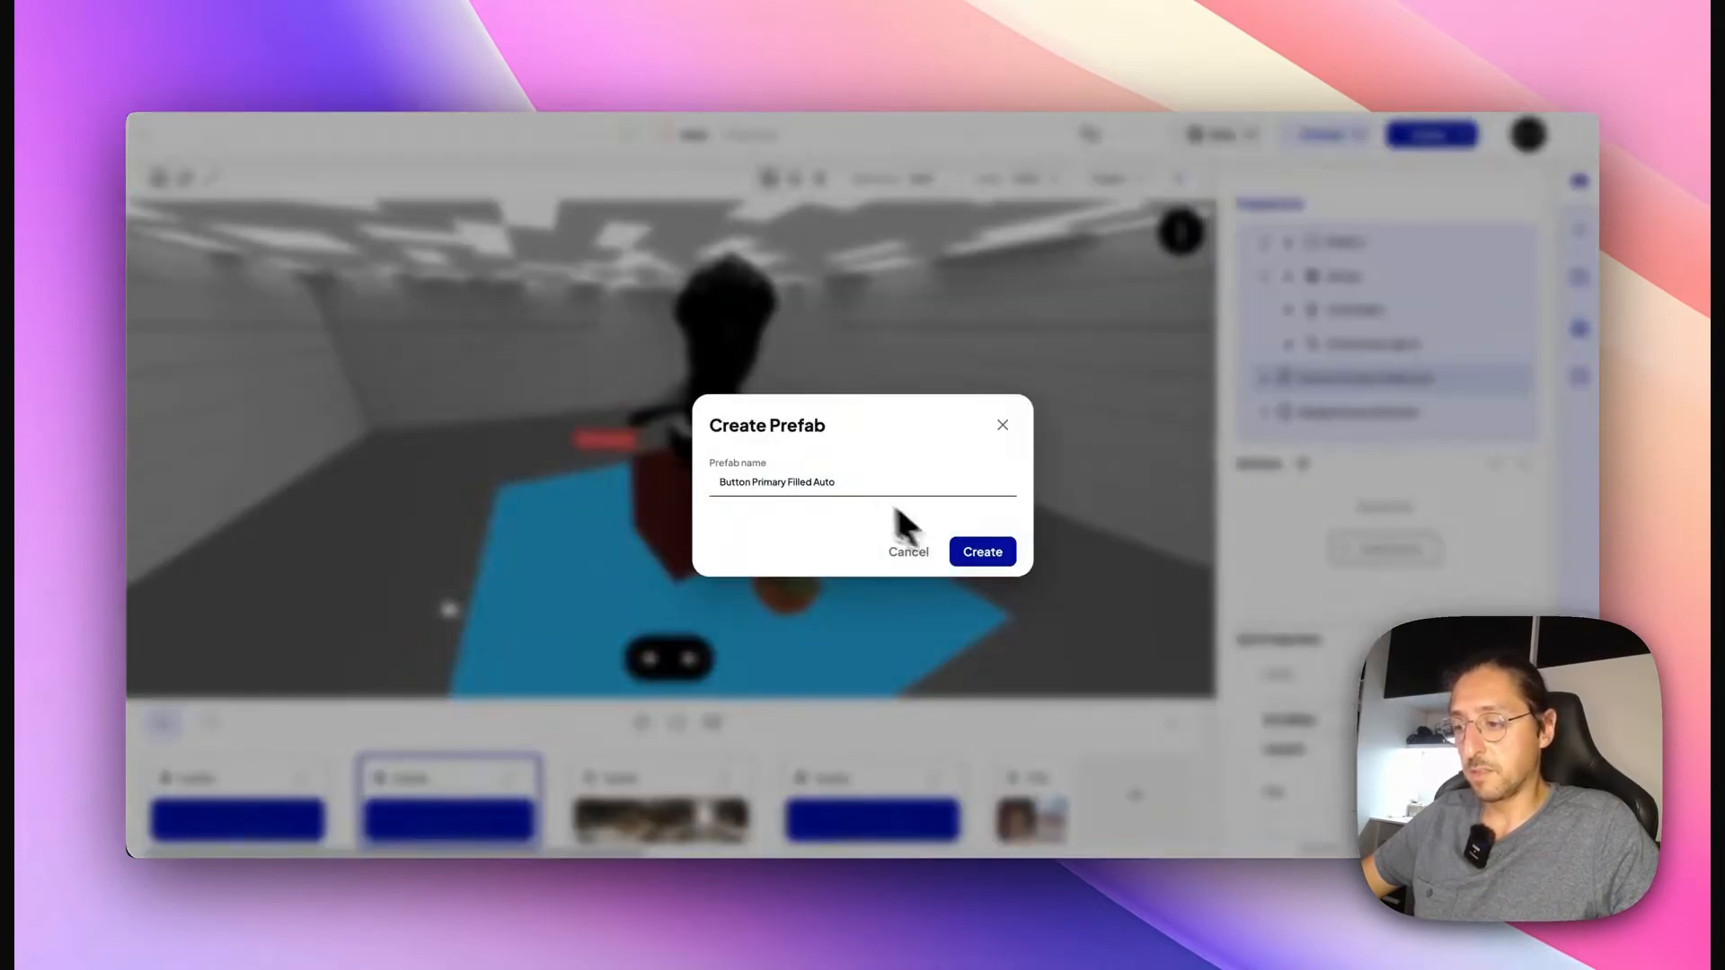
pyautogui.click(999, 555)
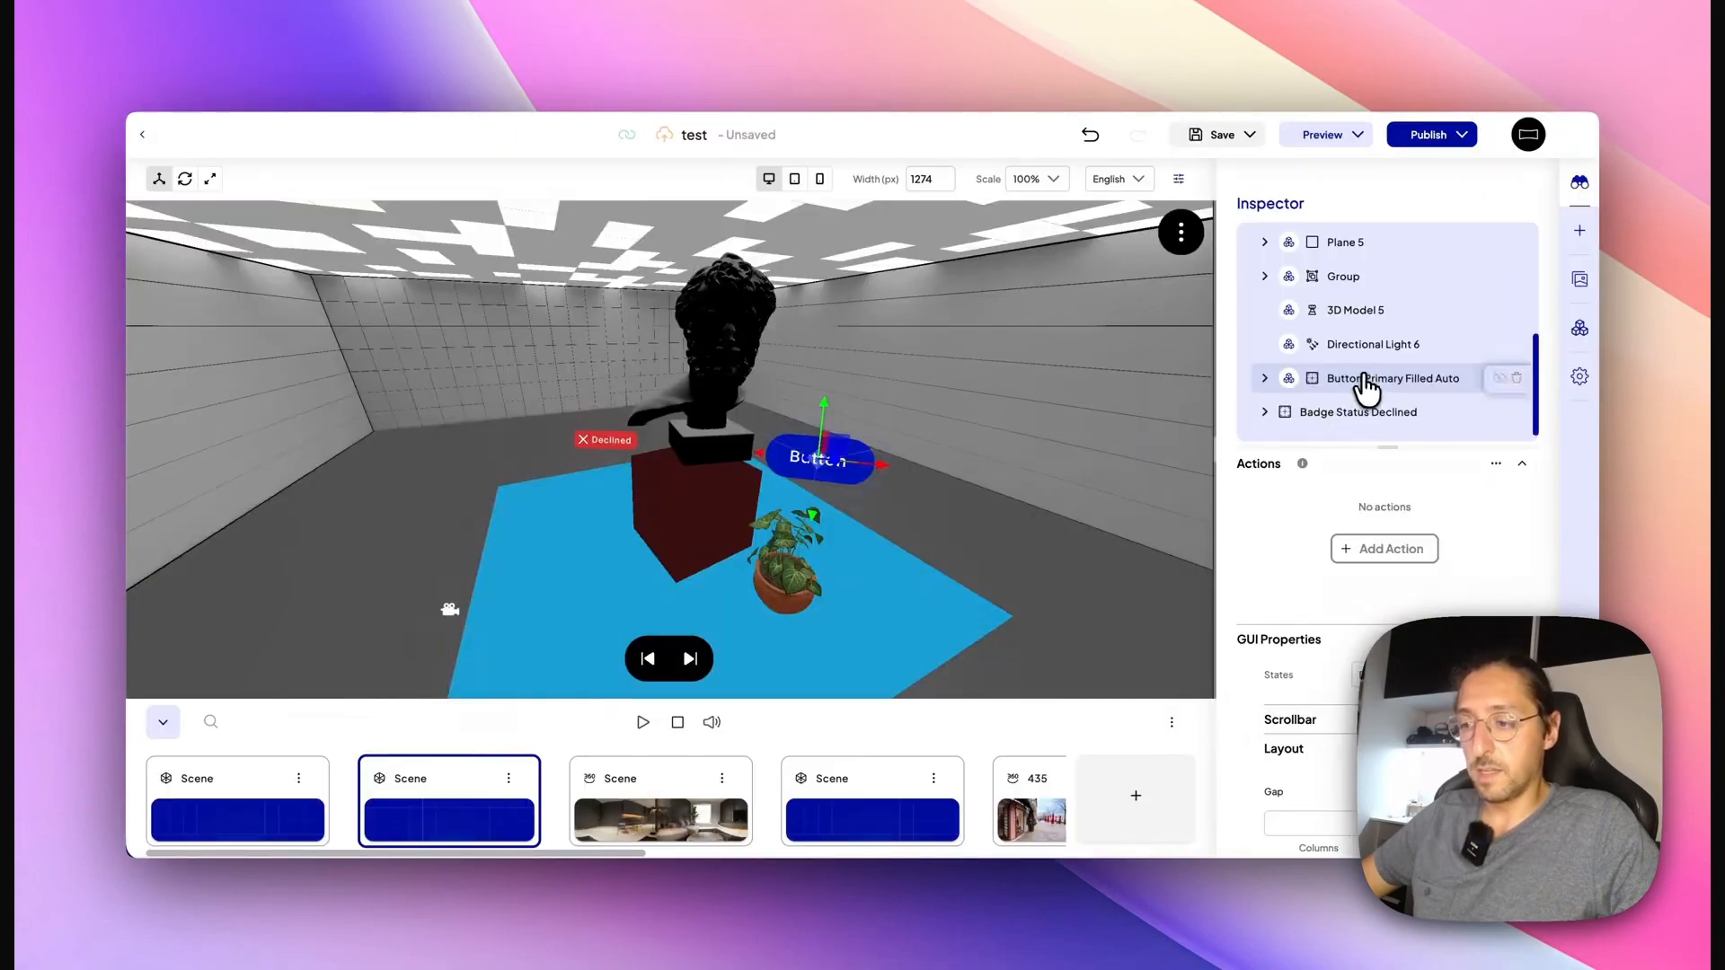
# Open the Button Primary Filled Auto prefab for editing from its instance in the scene.
pyautogui.rightClick(1366, 388)
pyautogui.moveTo(1419, 603)
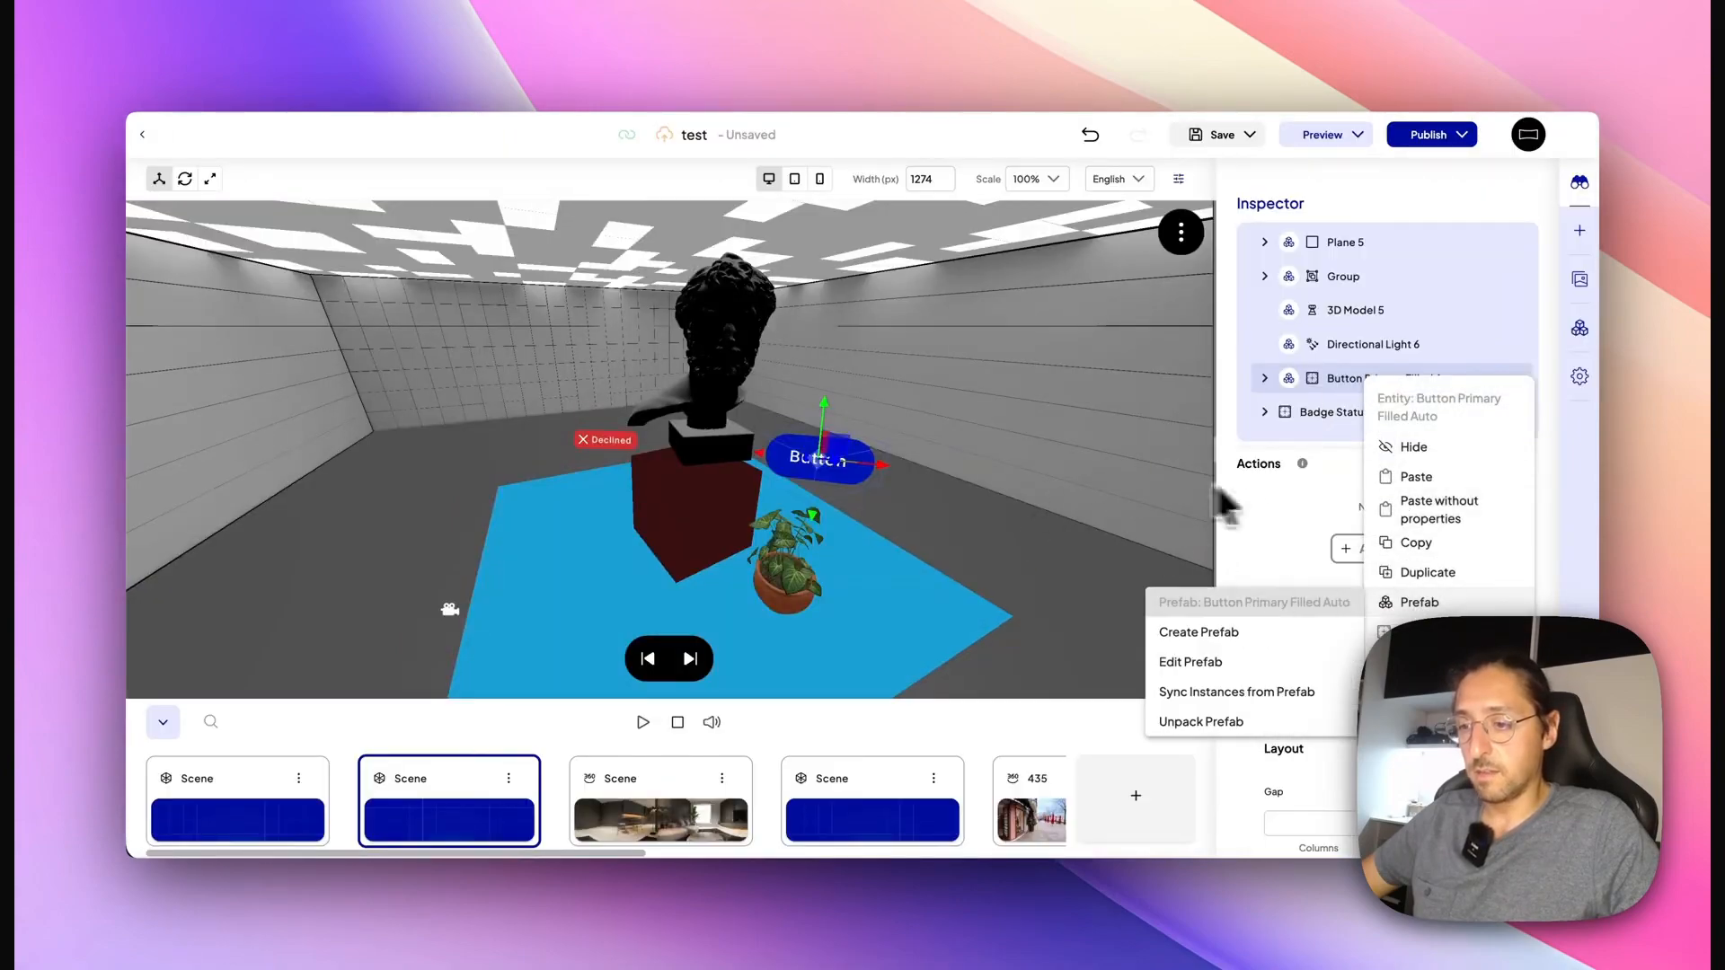
pyautogui.click(1291, 512)
pyautogui.rightClick(1326, 383)
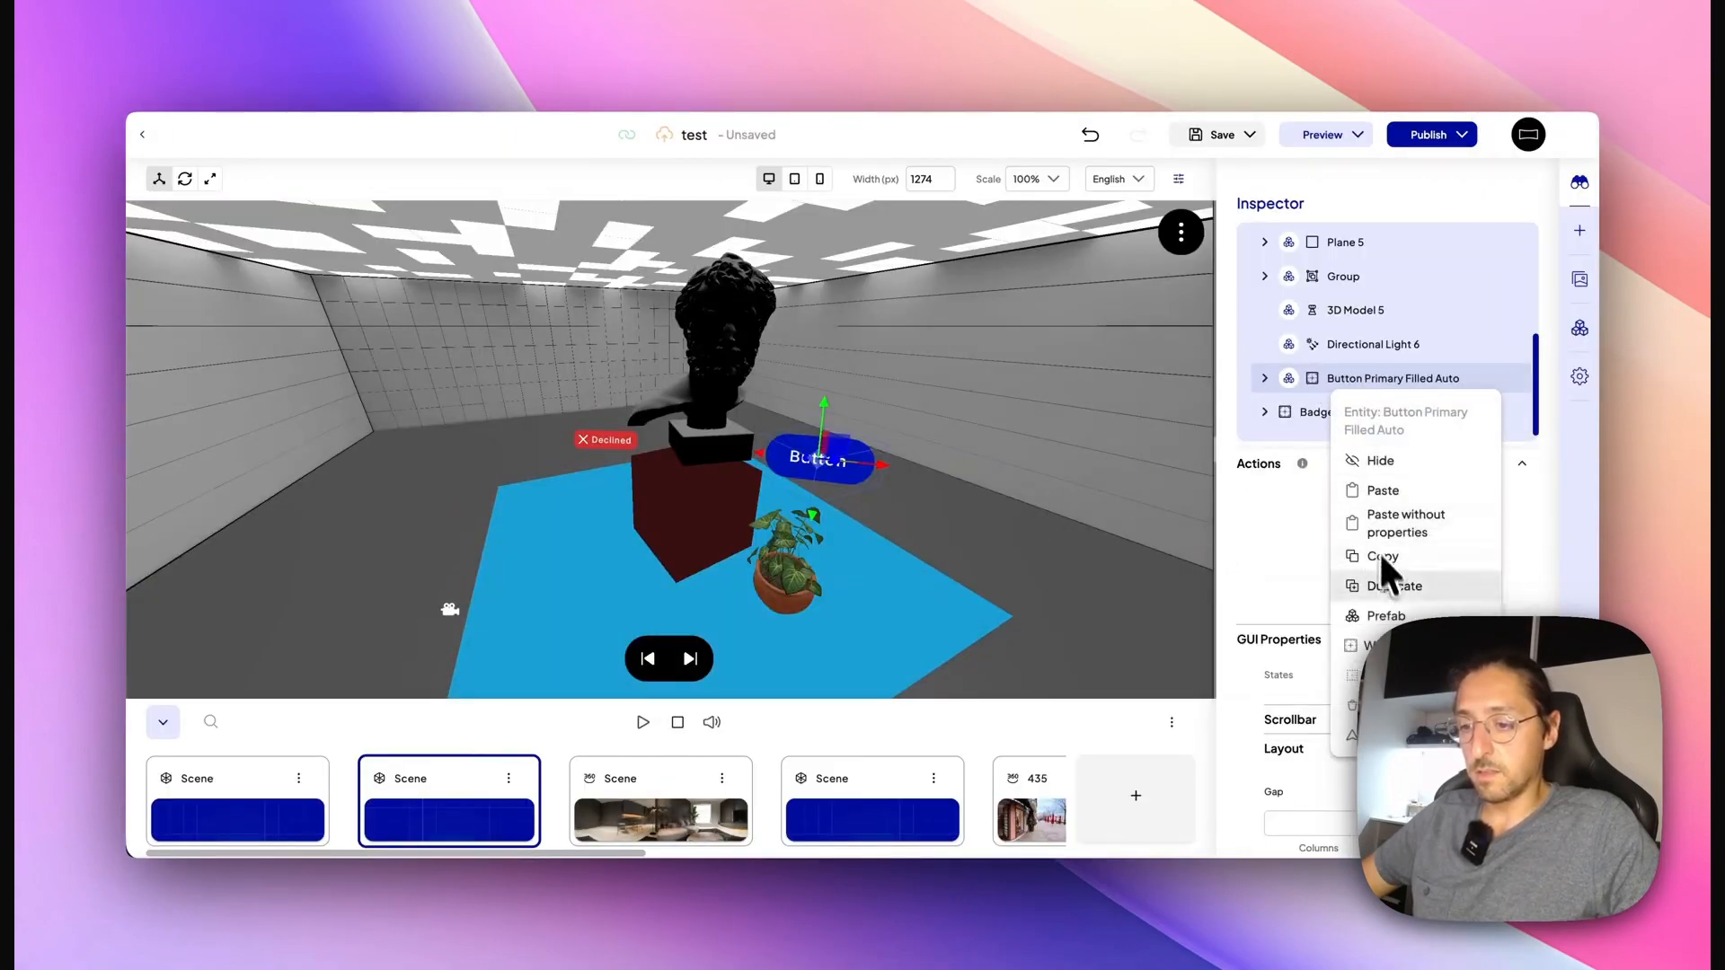
pyautogui.moveTo(1388, 615)
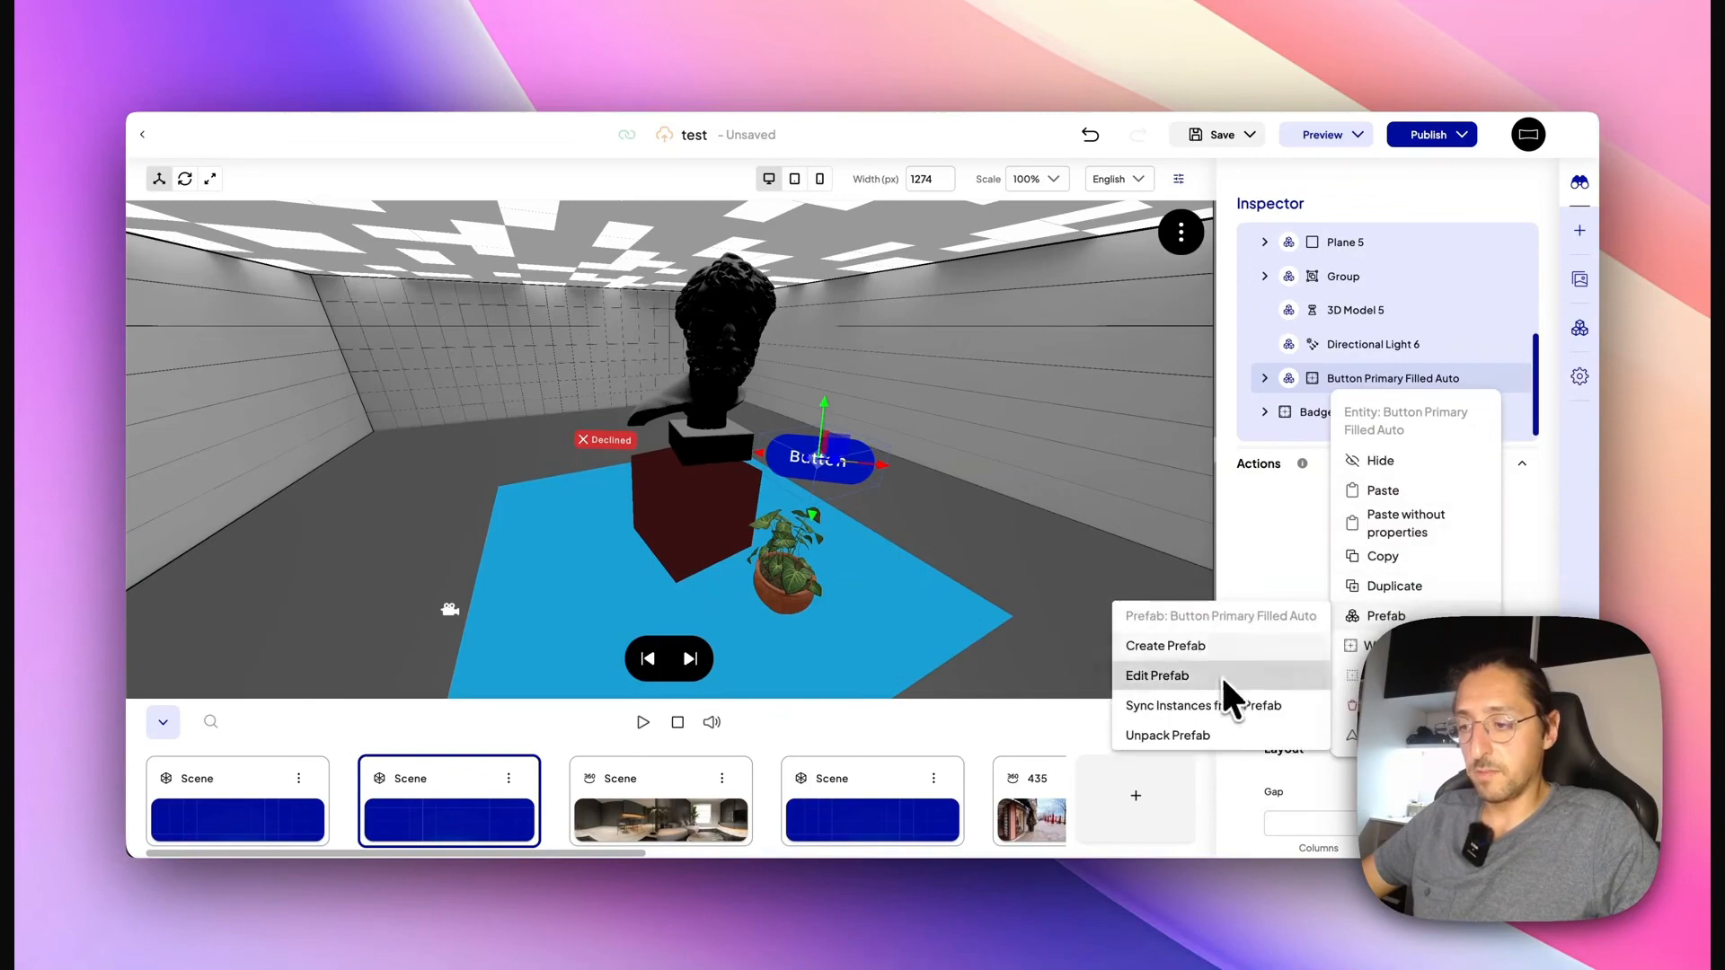
pyautogui.click(1197, 678)
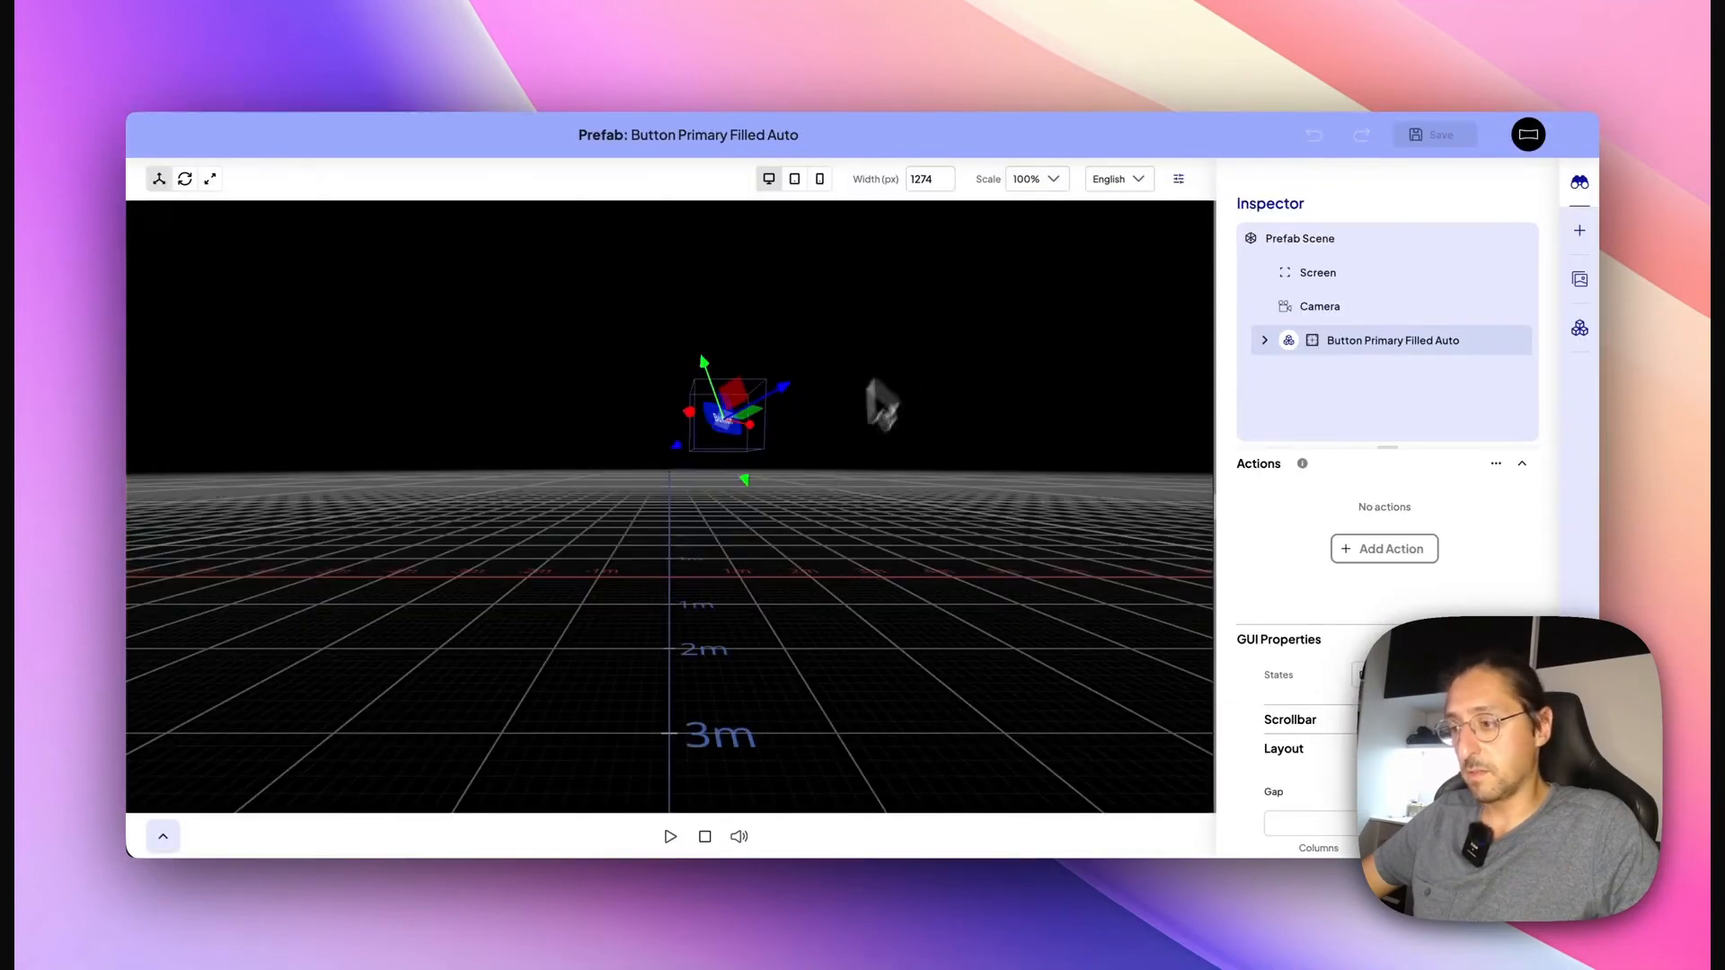
pyautogui.rightClick(718, 424)
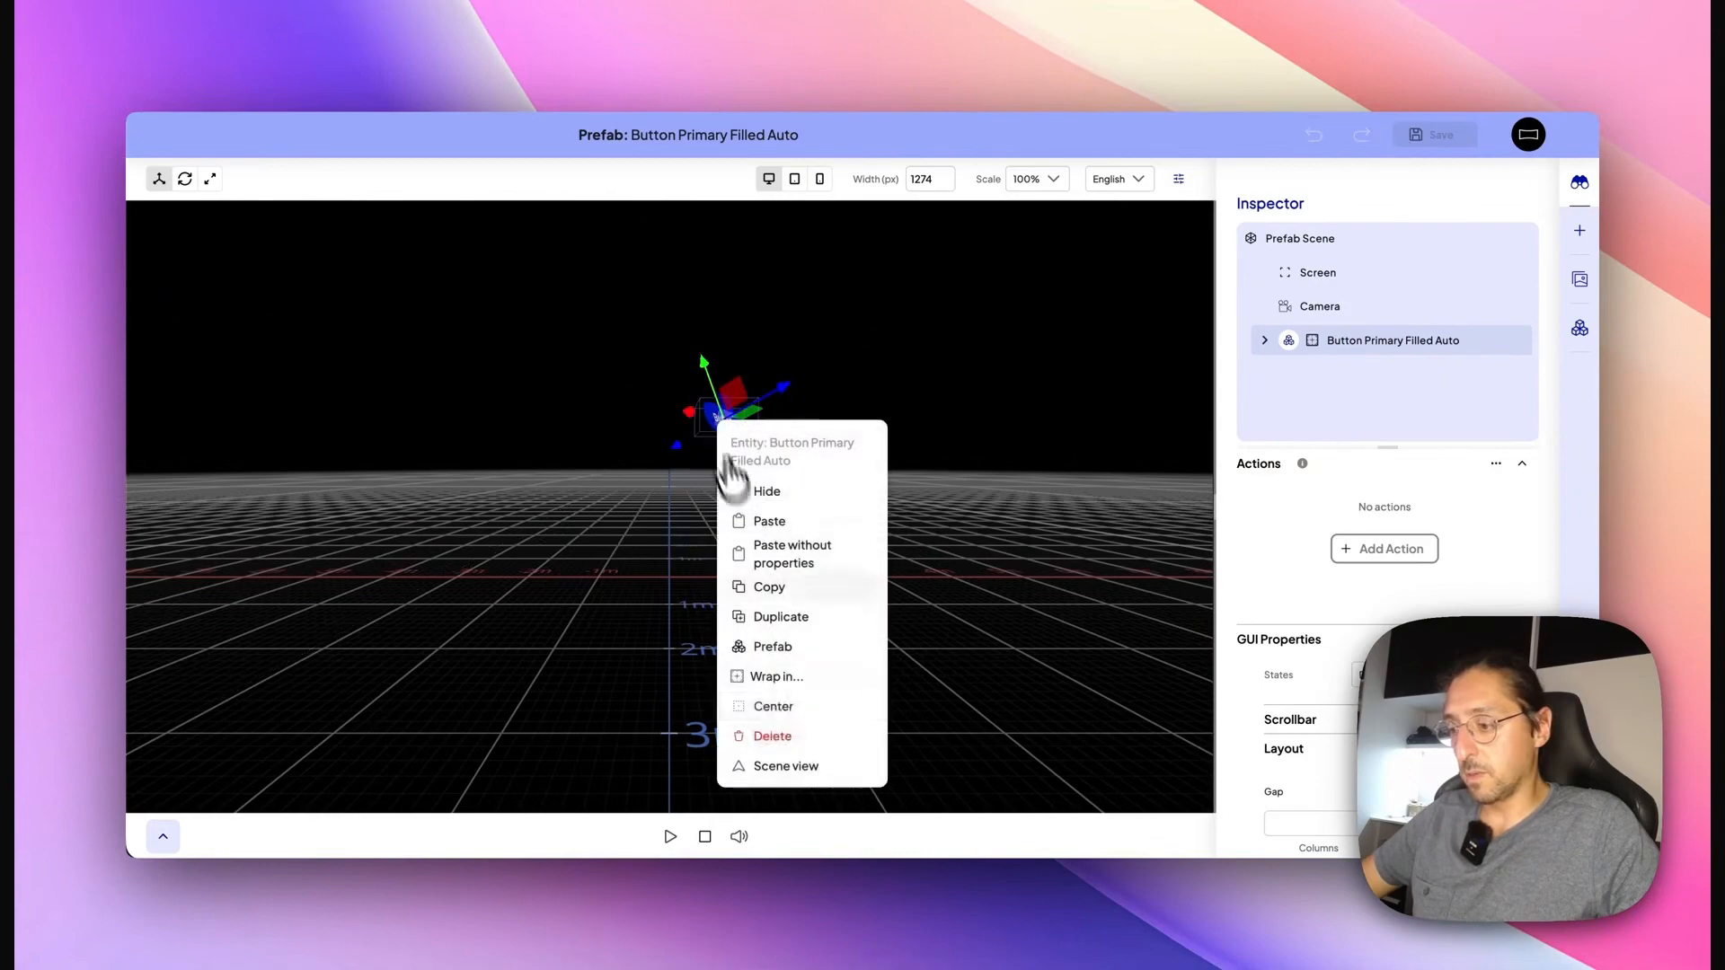
pyautogui.click(773, 707)
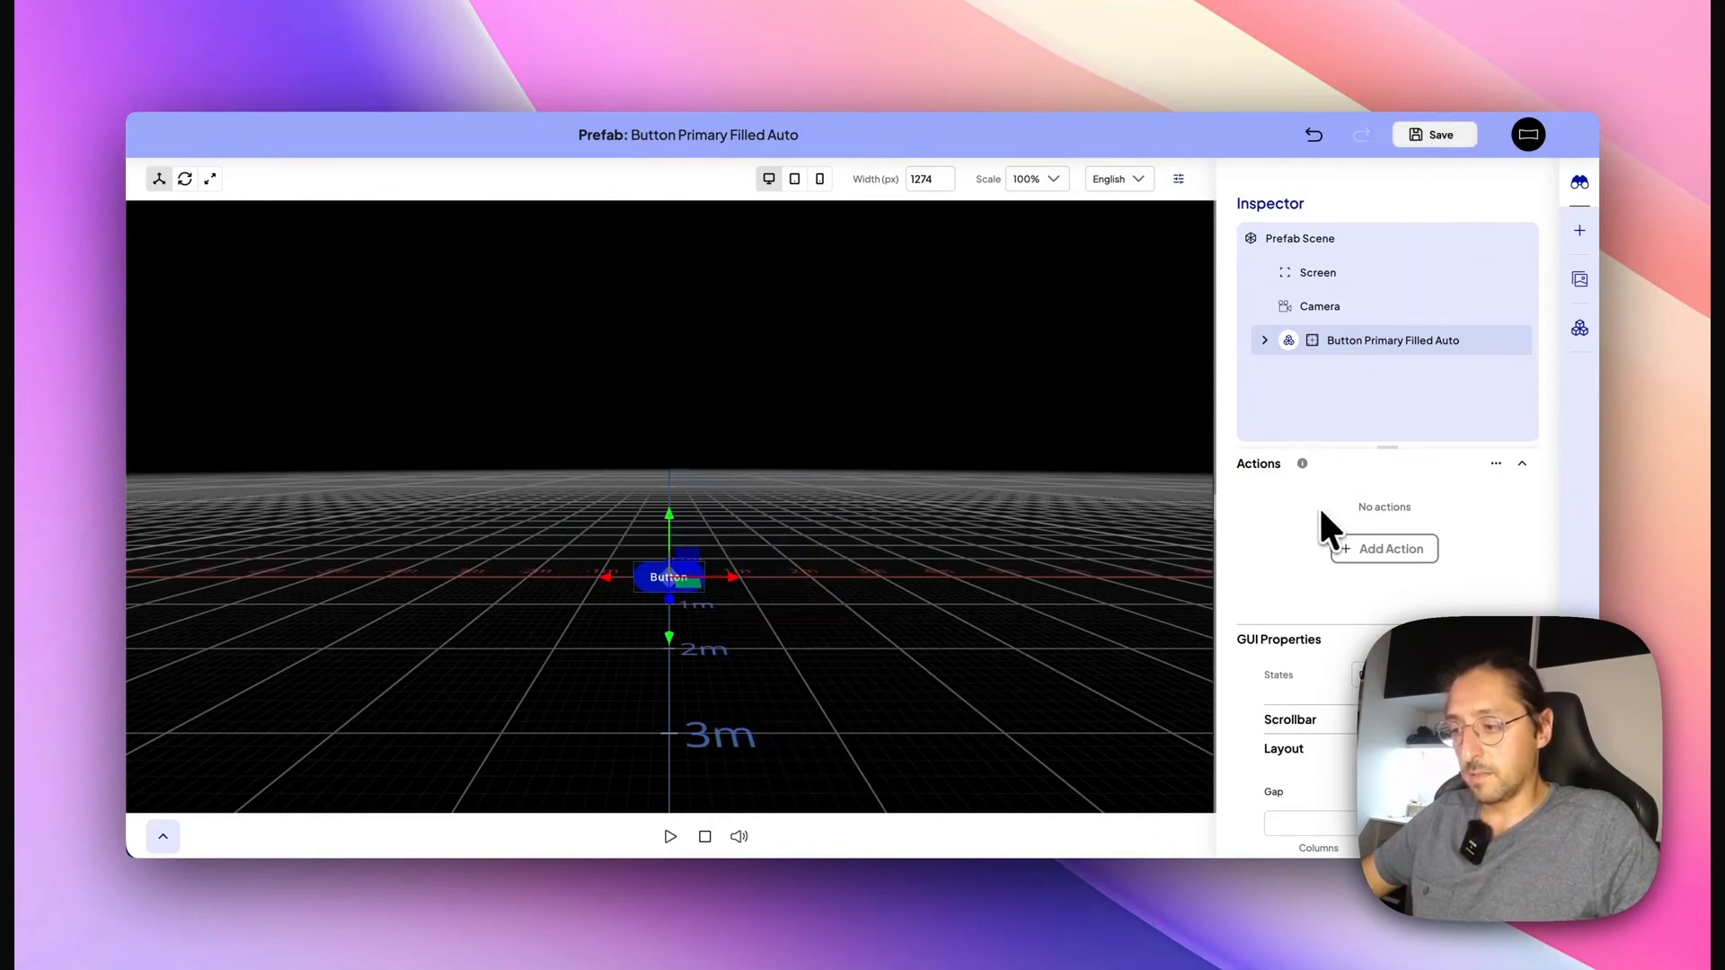
pyautogui.hotkey('ctrl', 'z')
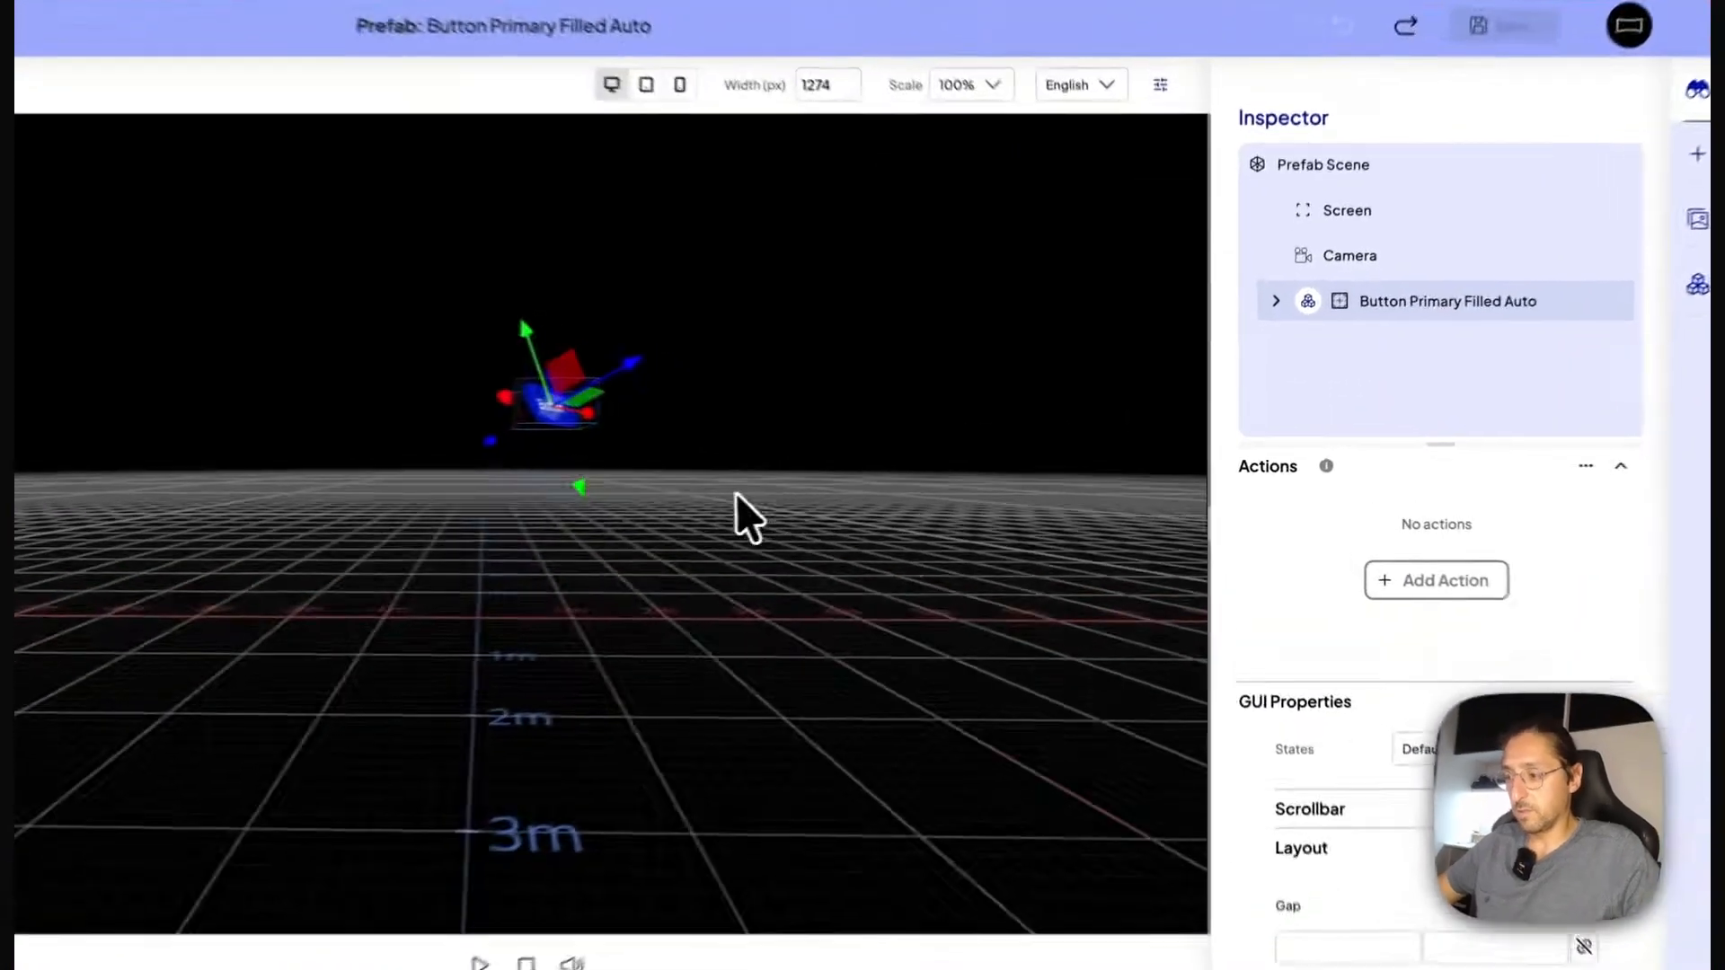
# Set the background color of the Button Primary Filled Auto entity to dark navy blue in its Default state.
pyautogui.moveTo(854, 490); pyautogui.dragTo(617, 592)
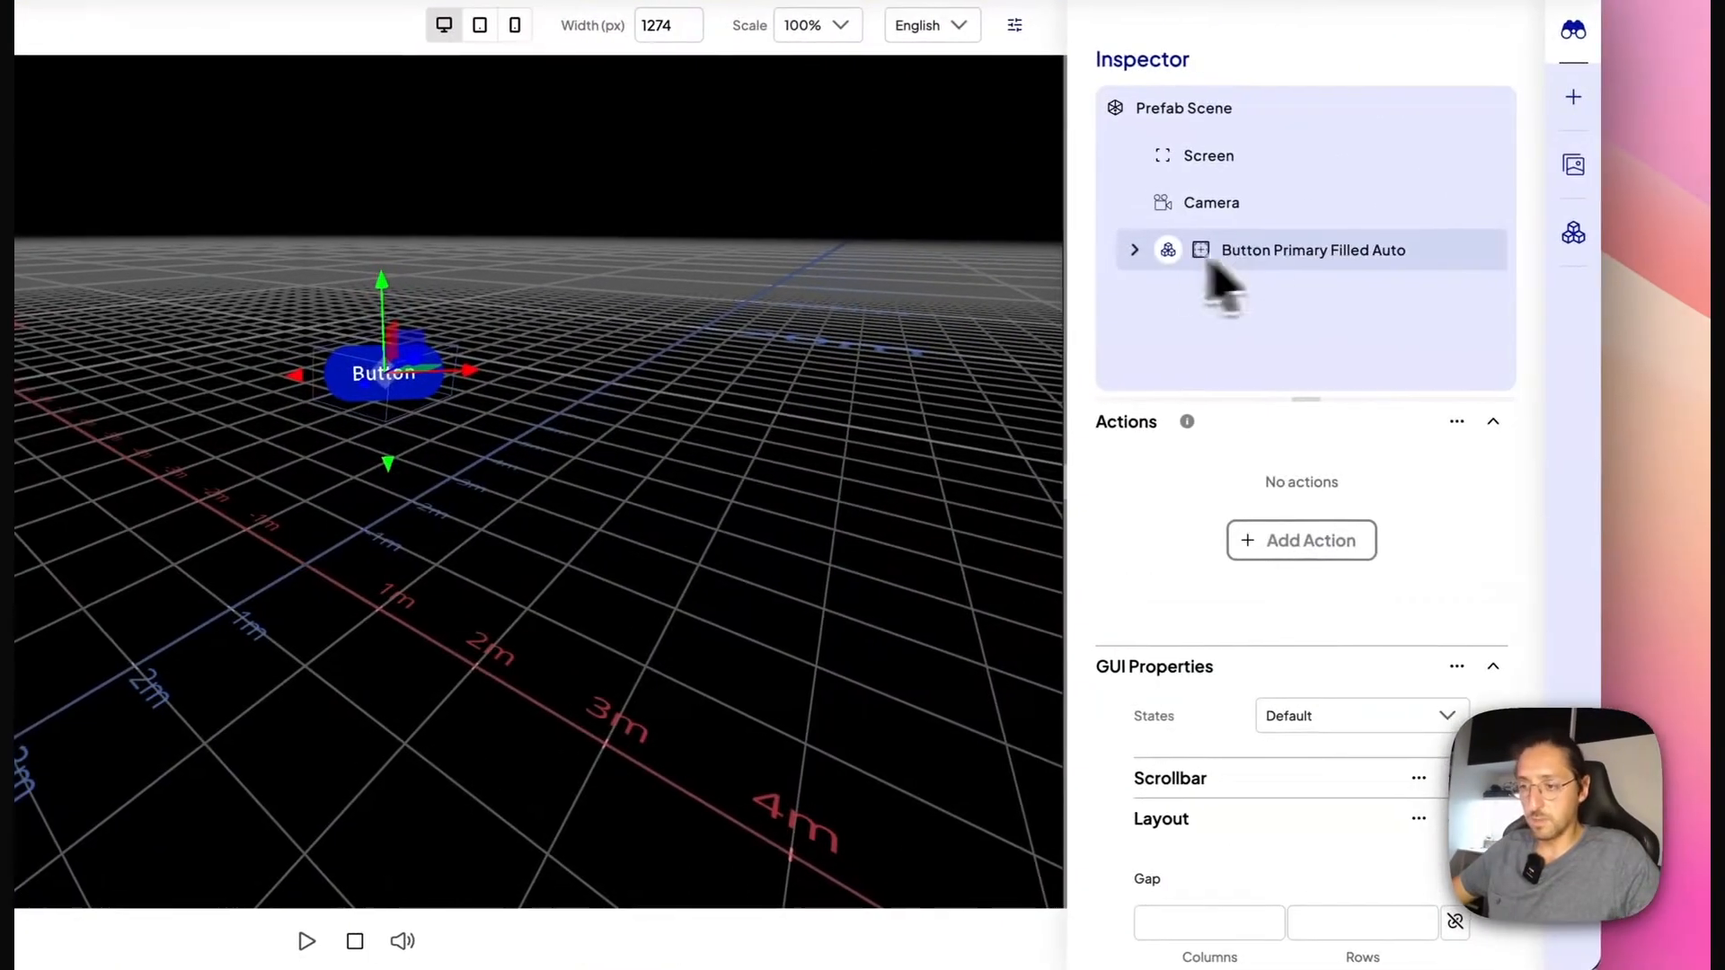
pyautogui.click(1402, 262)
pyautogui.scroll(-3, 1232, 512)
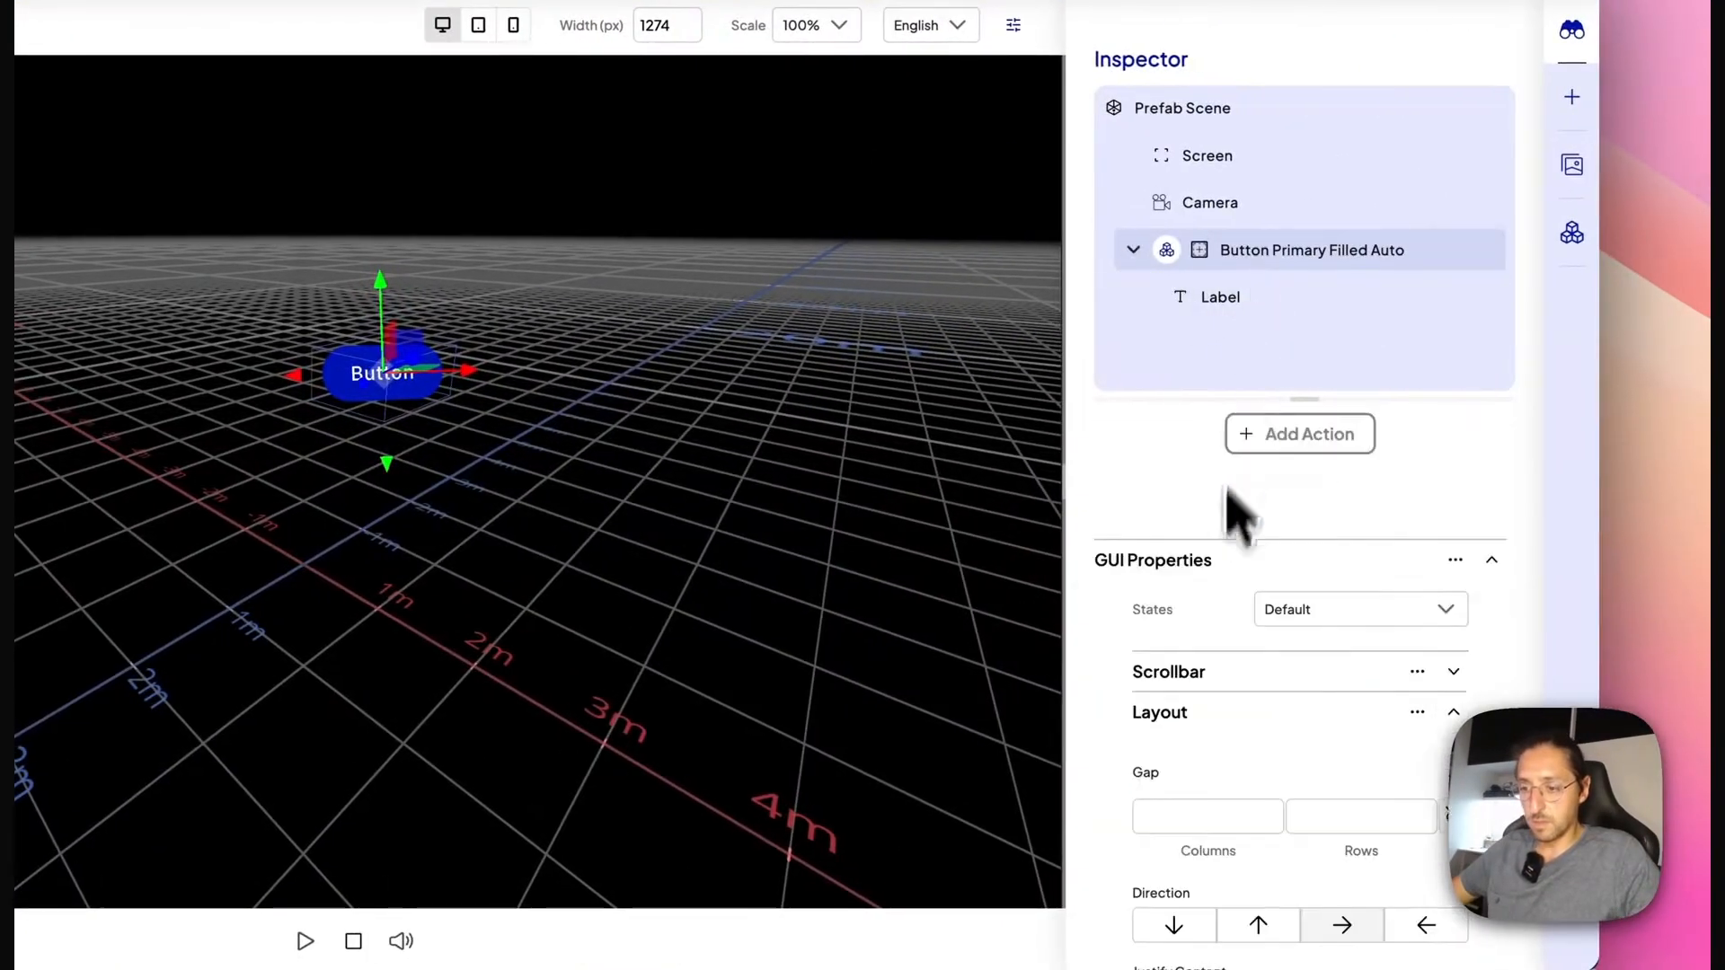
pyautogui.scroll(-6, 1303, 611)
pyautogui.scroll(-10, 1257, 629)
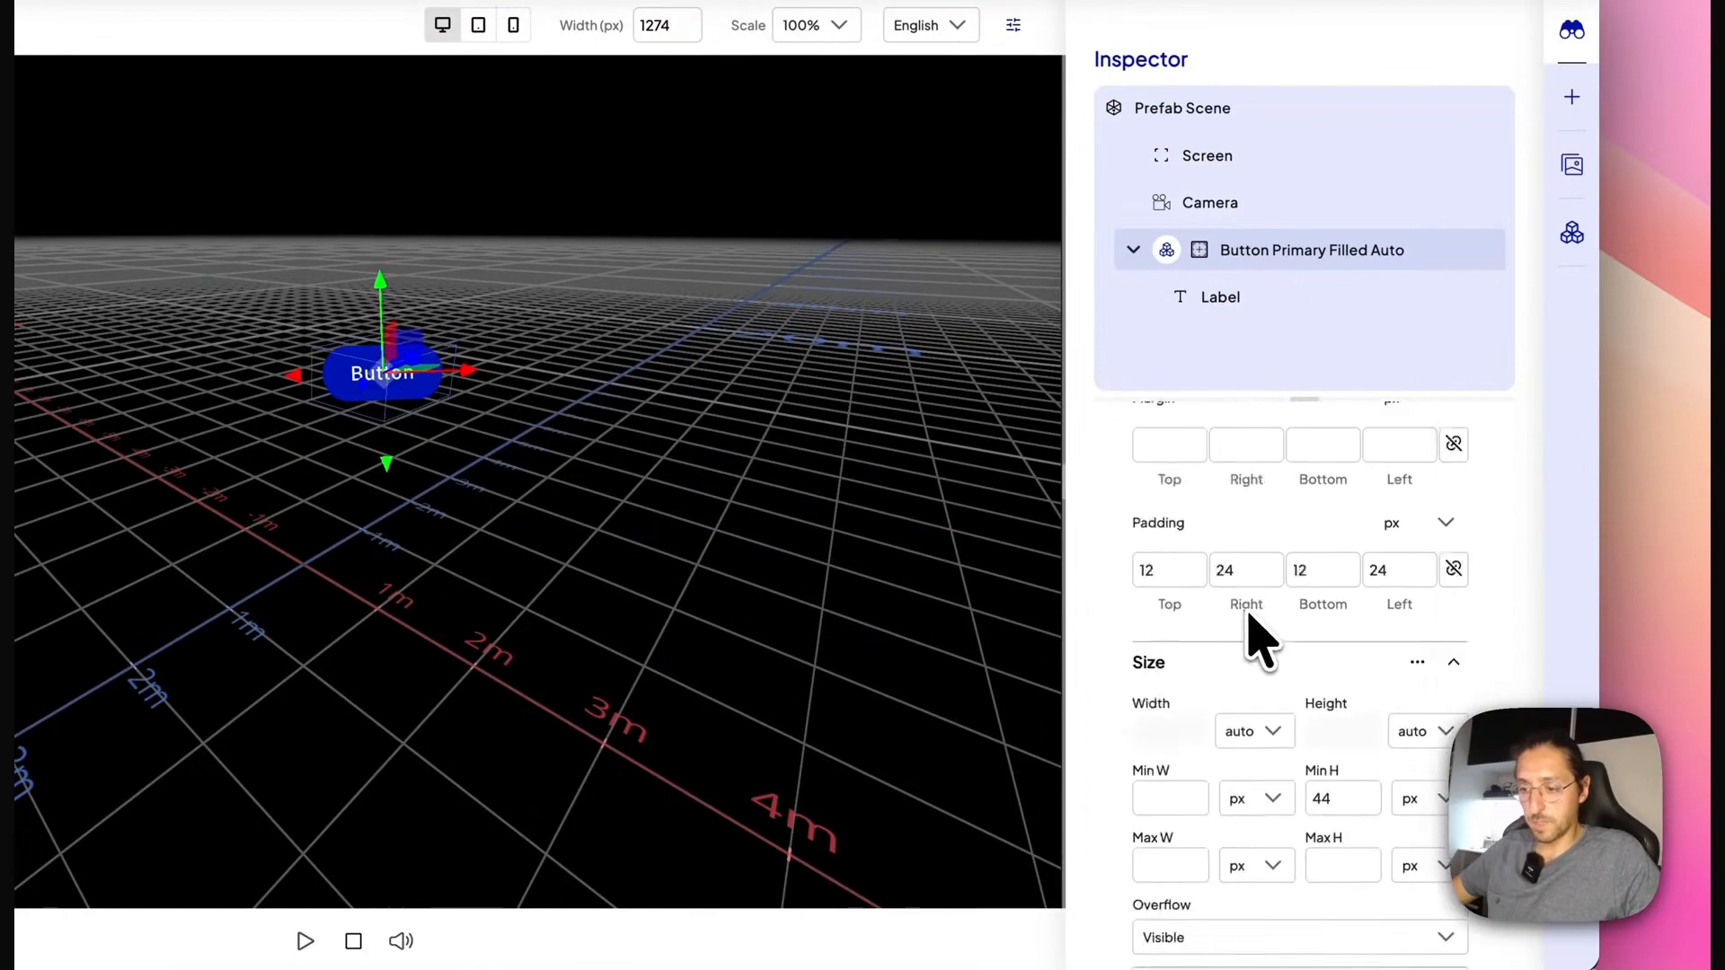
pyautogui.scroll(-1, 1207, 645)
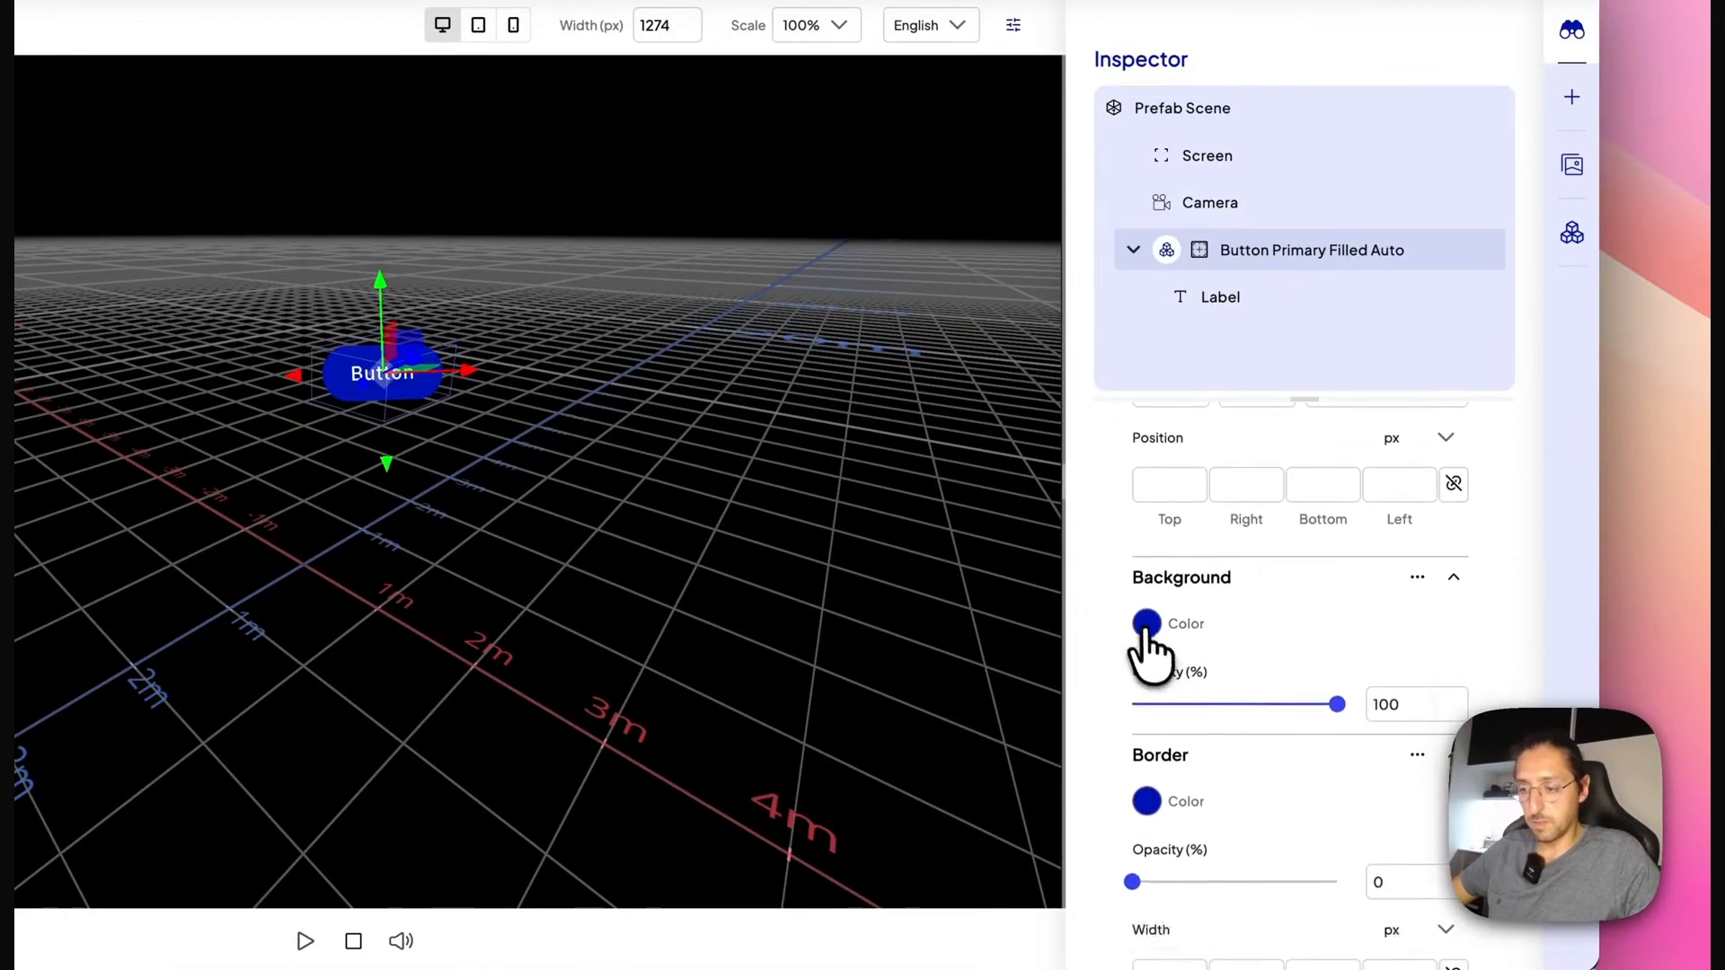
pyautogui.click(1152, 625)
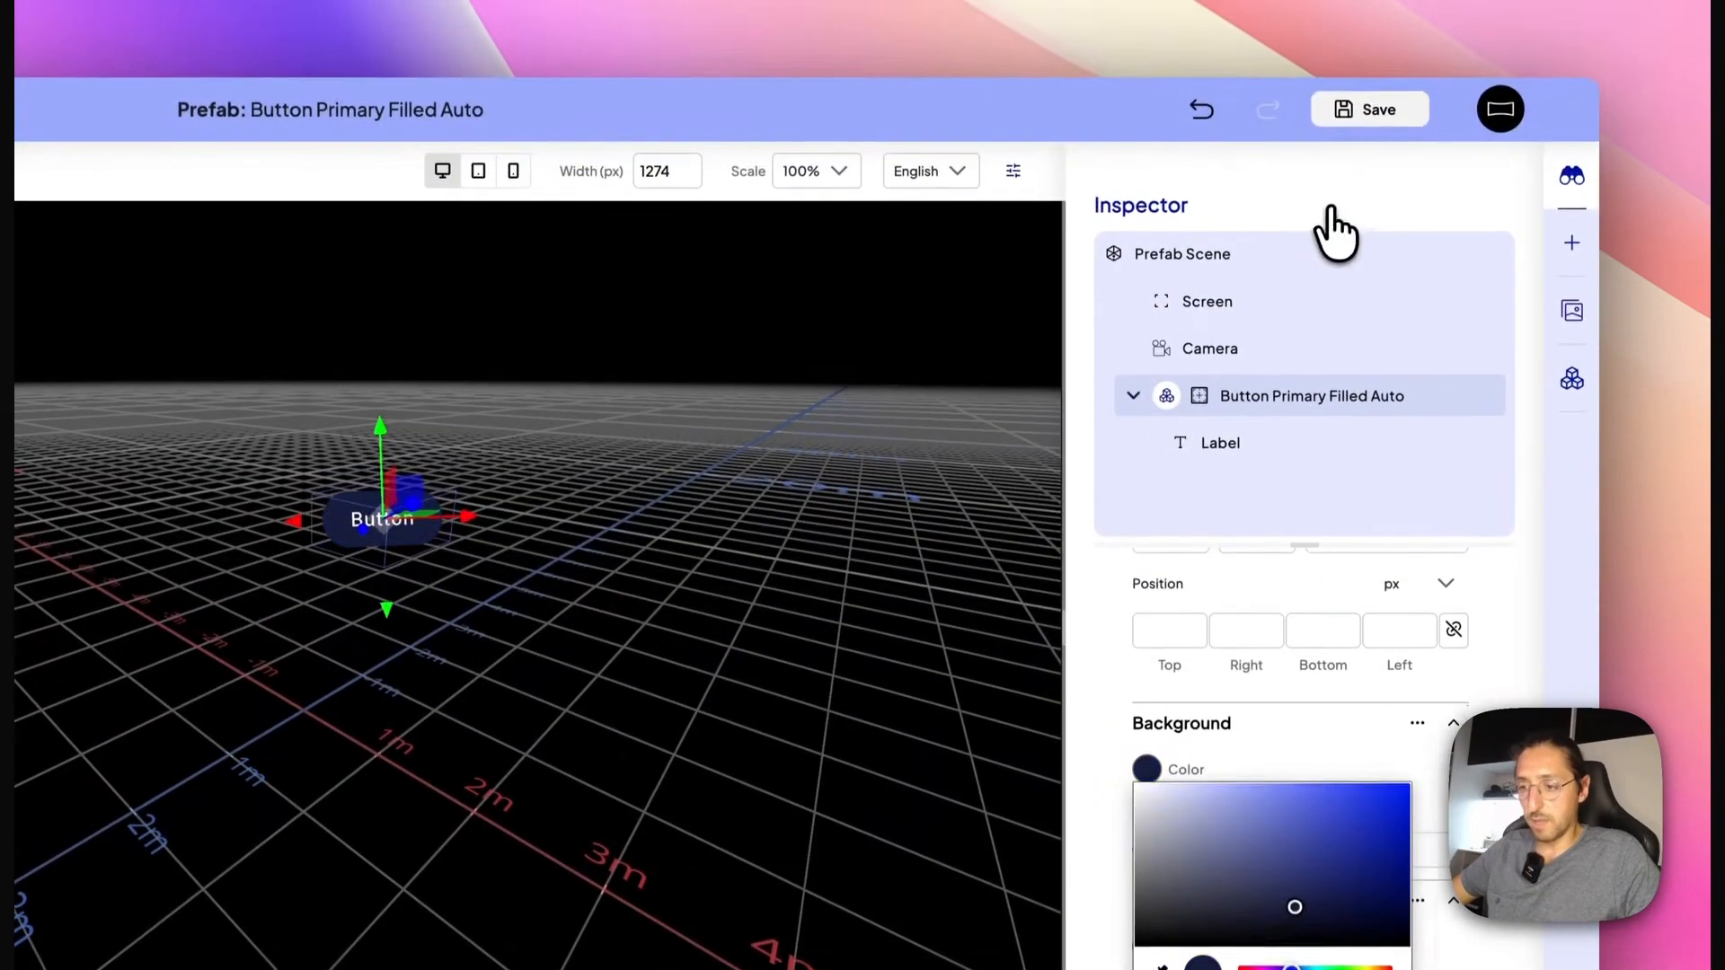
pyautogui.click(1330, 60)
# Set the button's Hover state background to a light greyish blue and save the prefab.
pyautogui.scroll(7, 1222, 575)
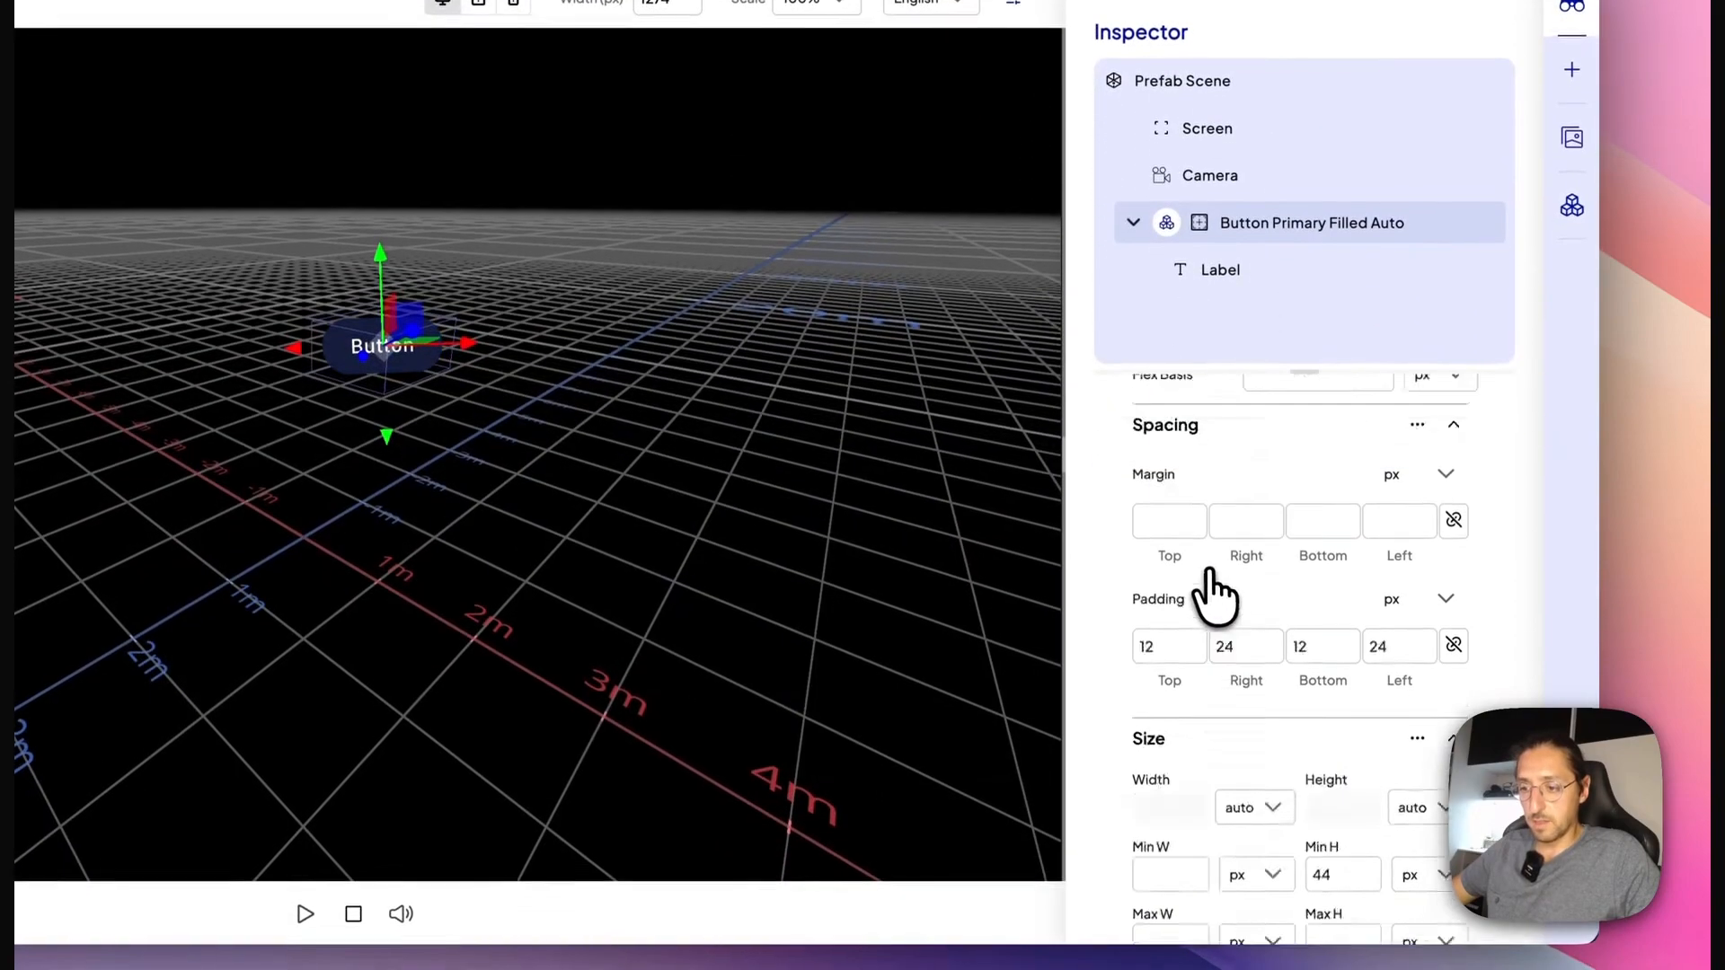
pyautogui.scroll(10, 1218, 557)
pyautogui.click(1363, 680)
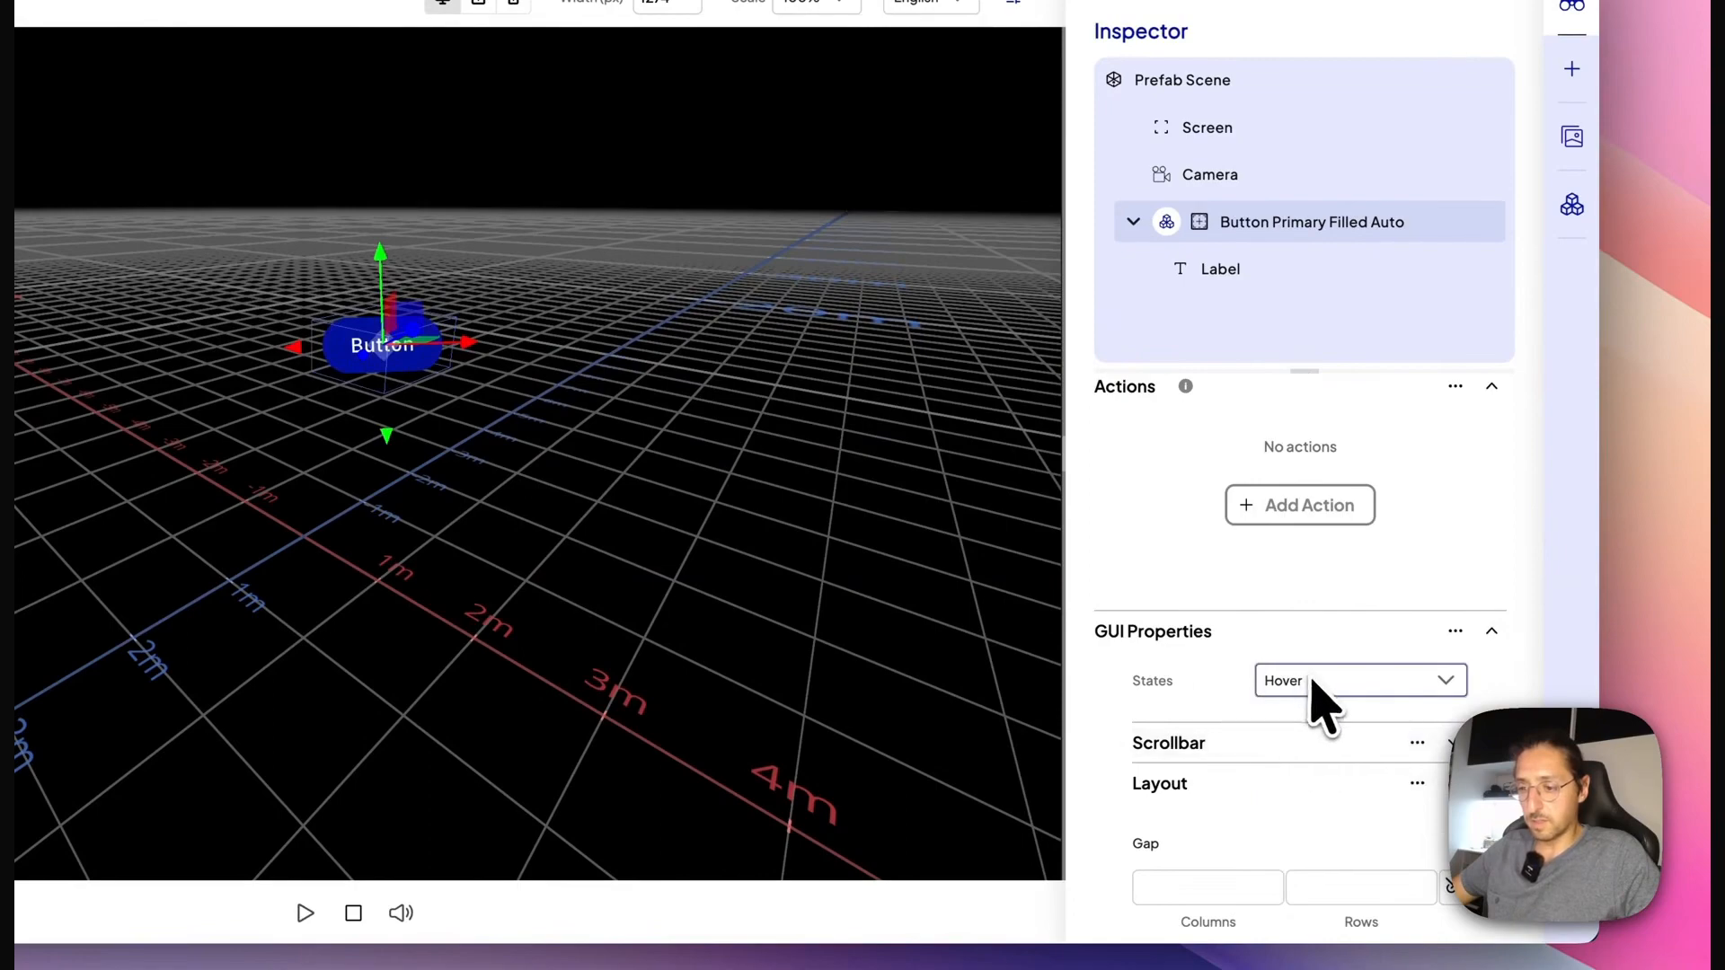
pyautogui.scroll(-15, 1239, 741)
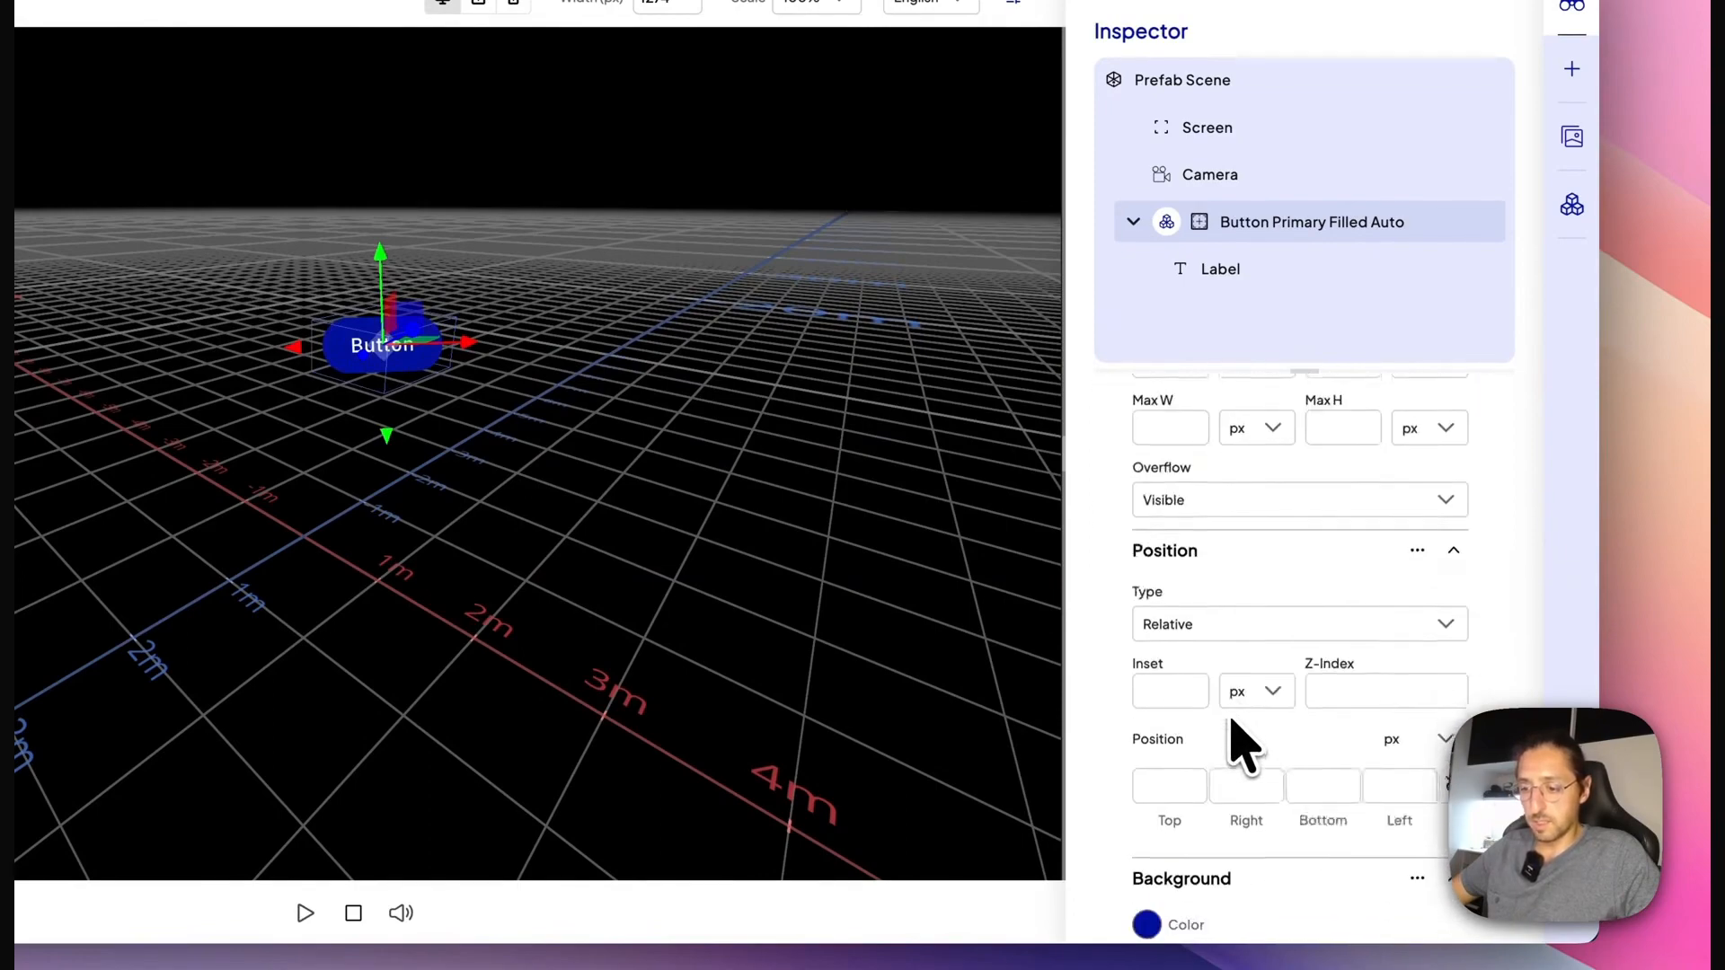
pyautogui.scroll(-3, 1233, 718)
pyautogui.click(1147, 747)
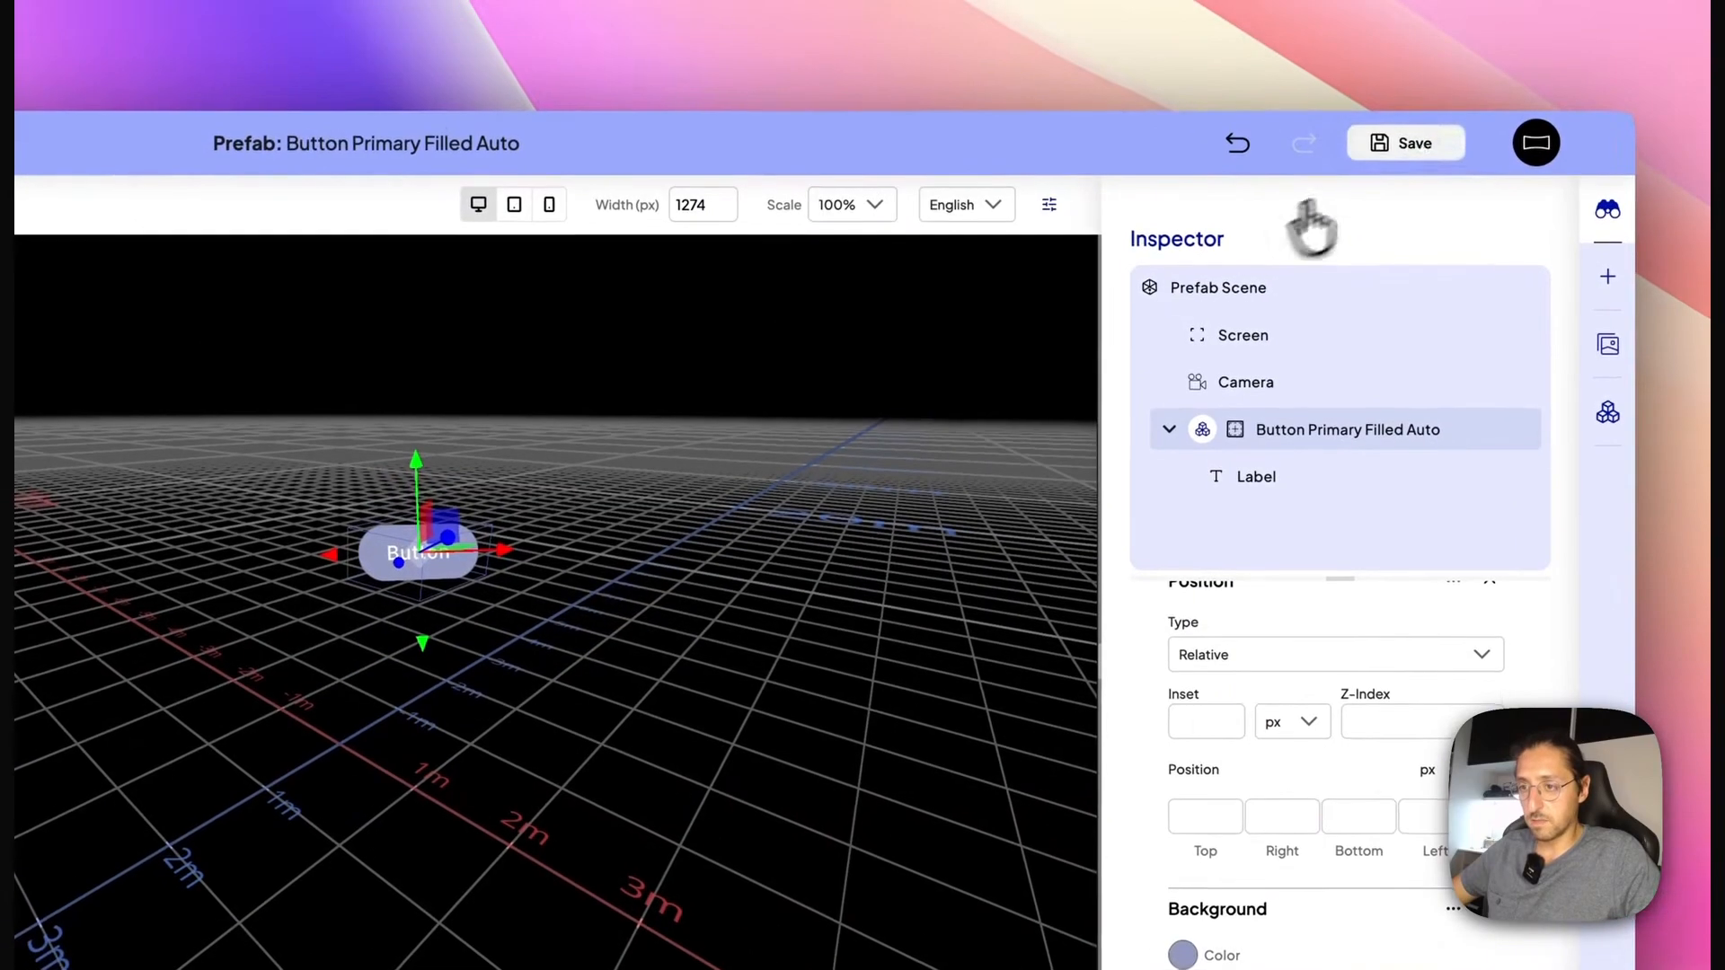
pyautogui.click(1379, 0)
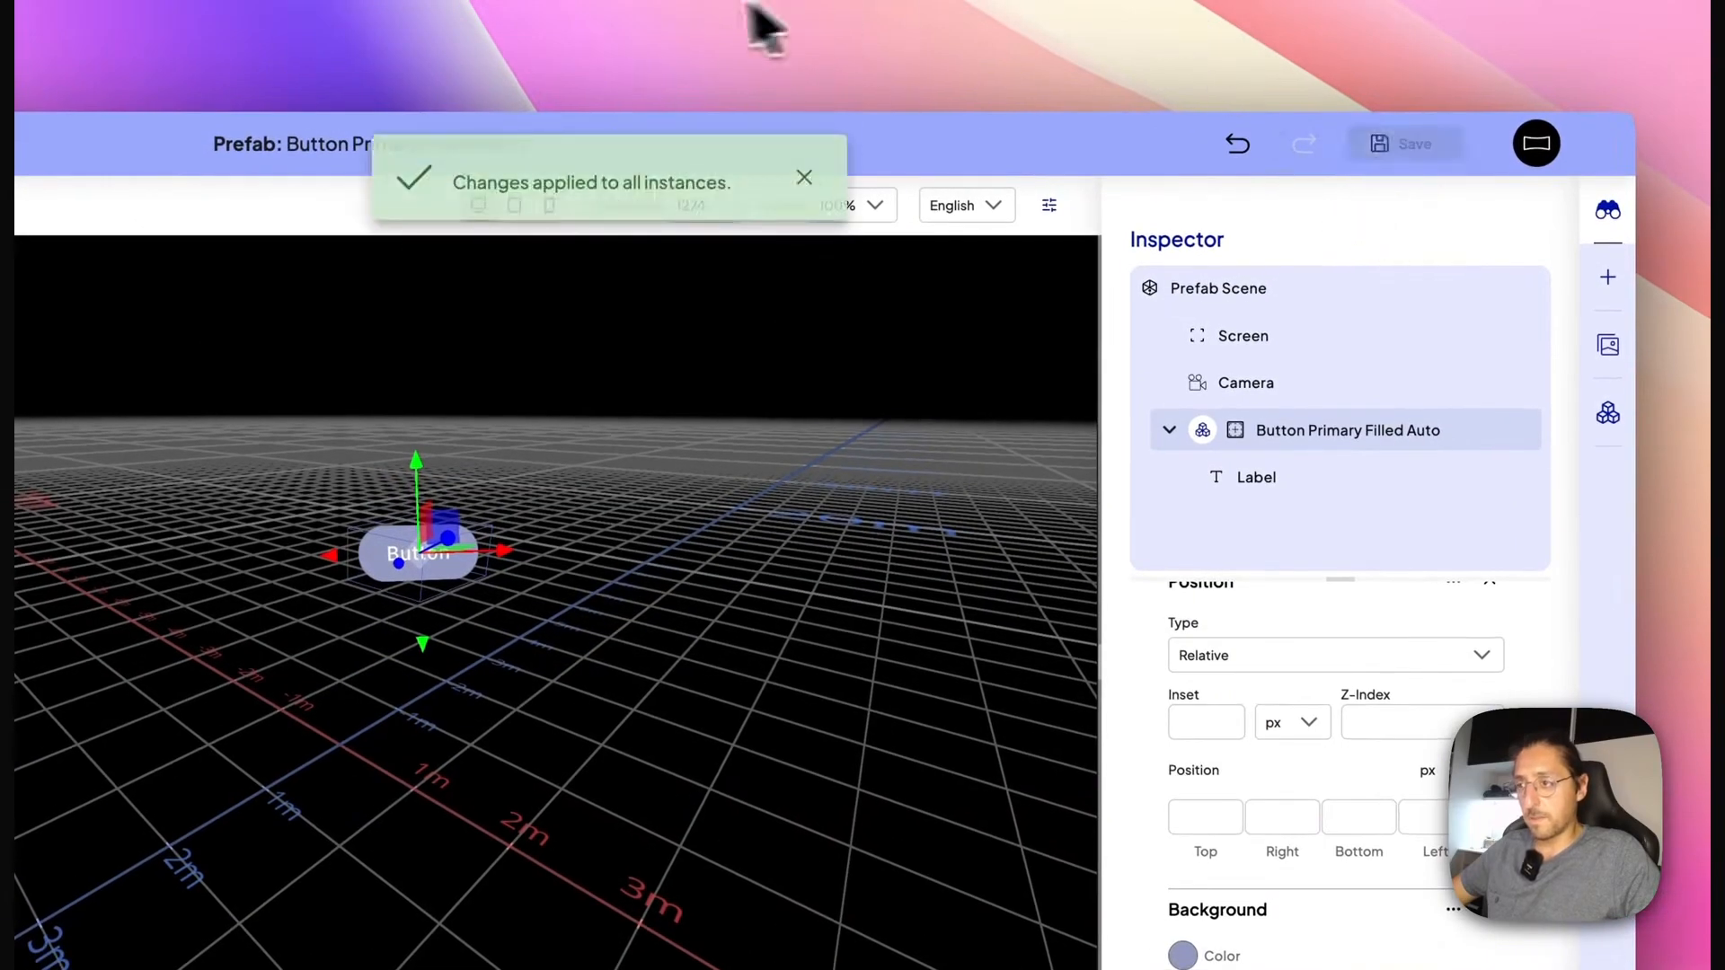
# Return to the test project and add the Button Primary Filled Auto workspace prefab to the first scene, beside the statue on the side opposite the plant.
pyautogui.click(696, 20)
pyautogui.moveTo(844, 550); pyautogui.dragTo(908, 547)
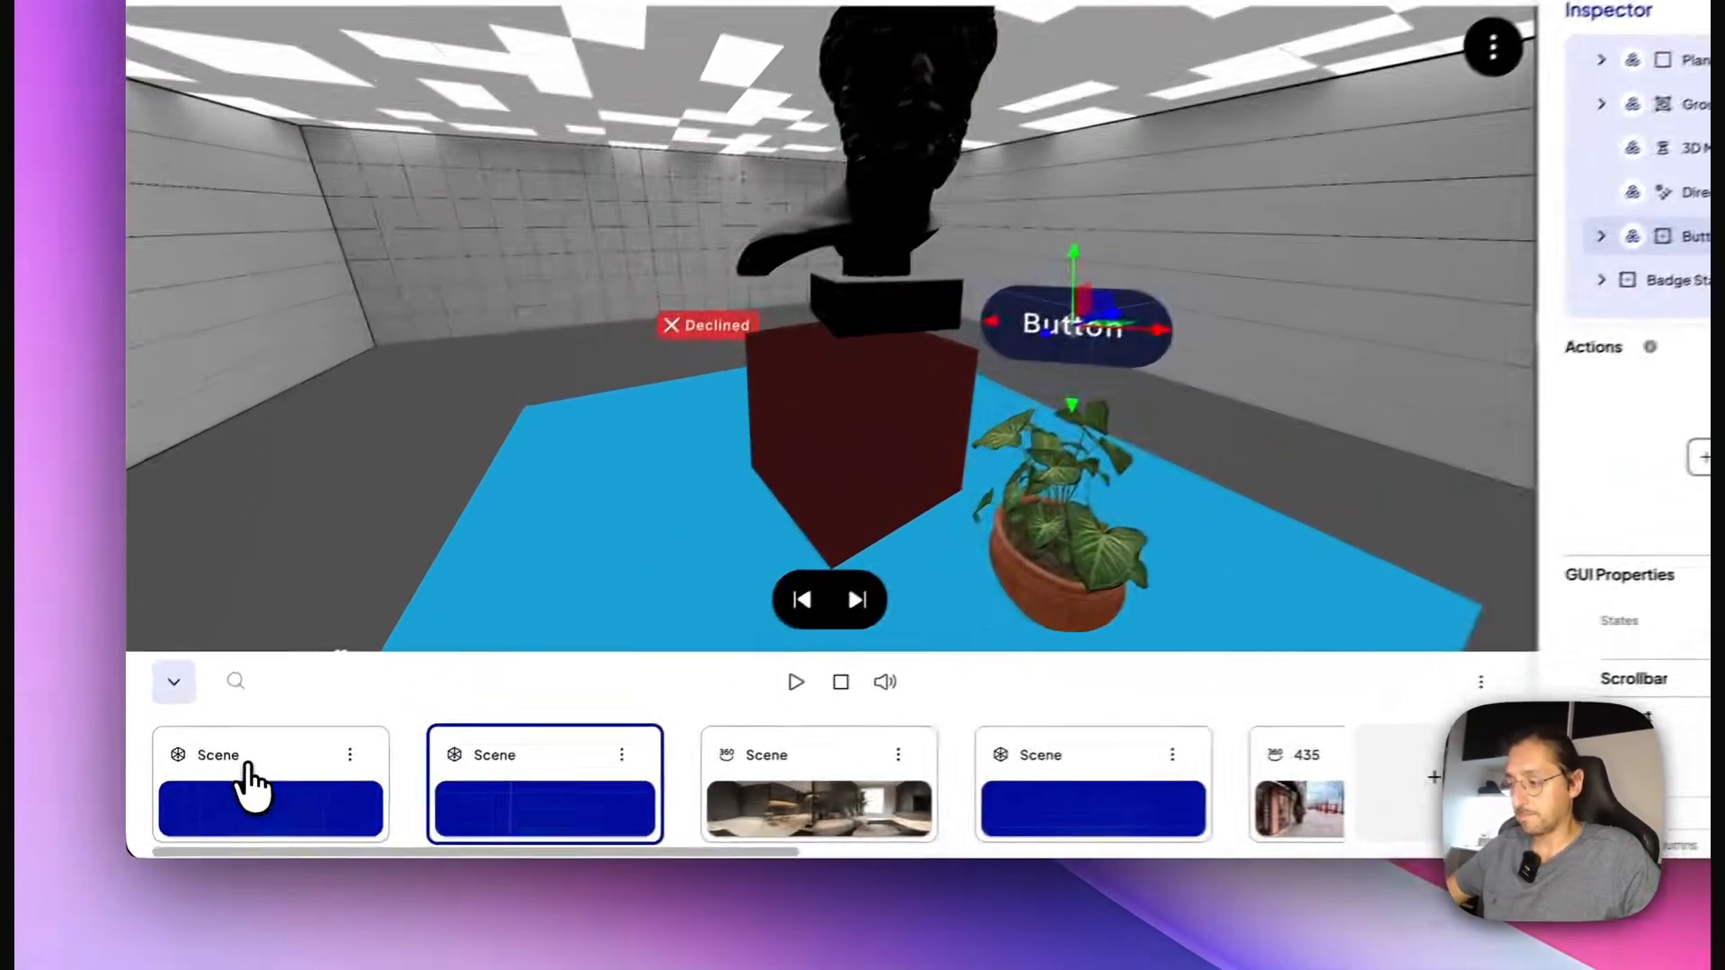
pyautogui.click(251, 786)
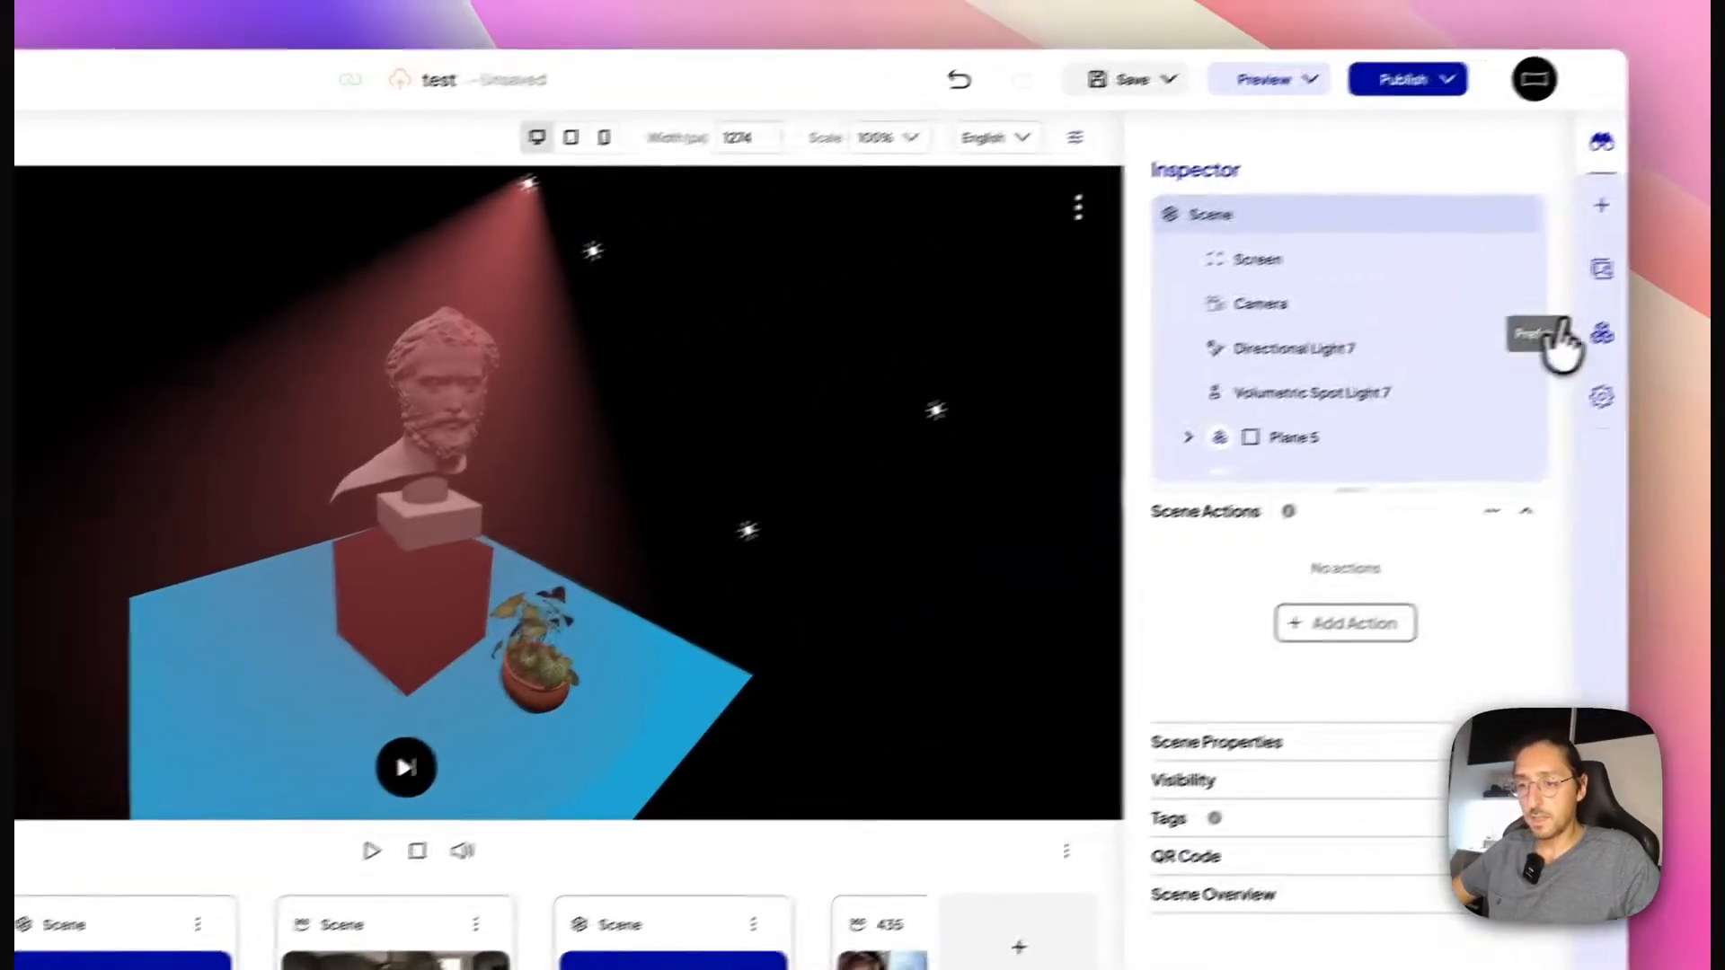
pyautogui.click(1573, 345)
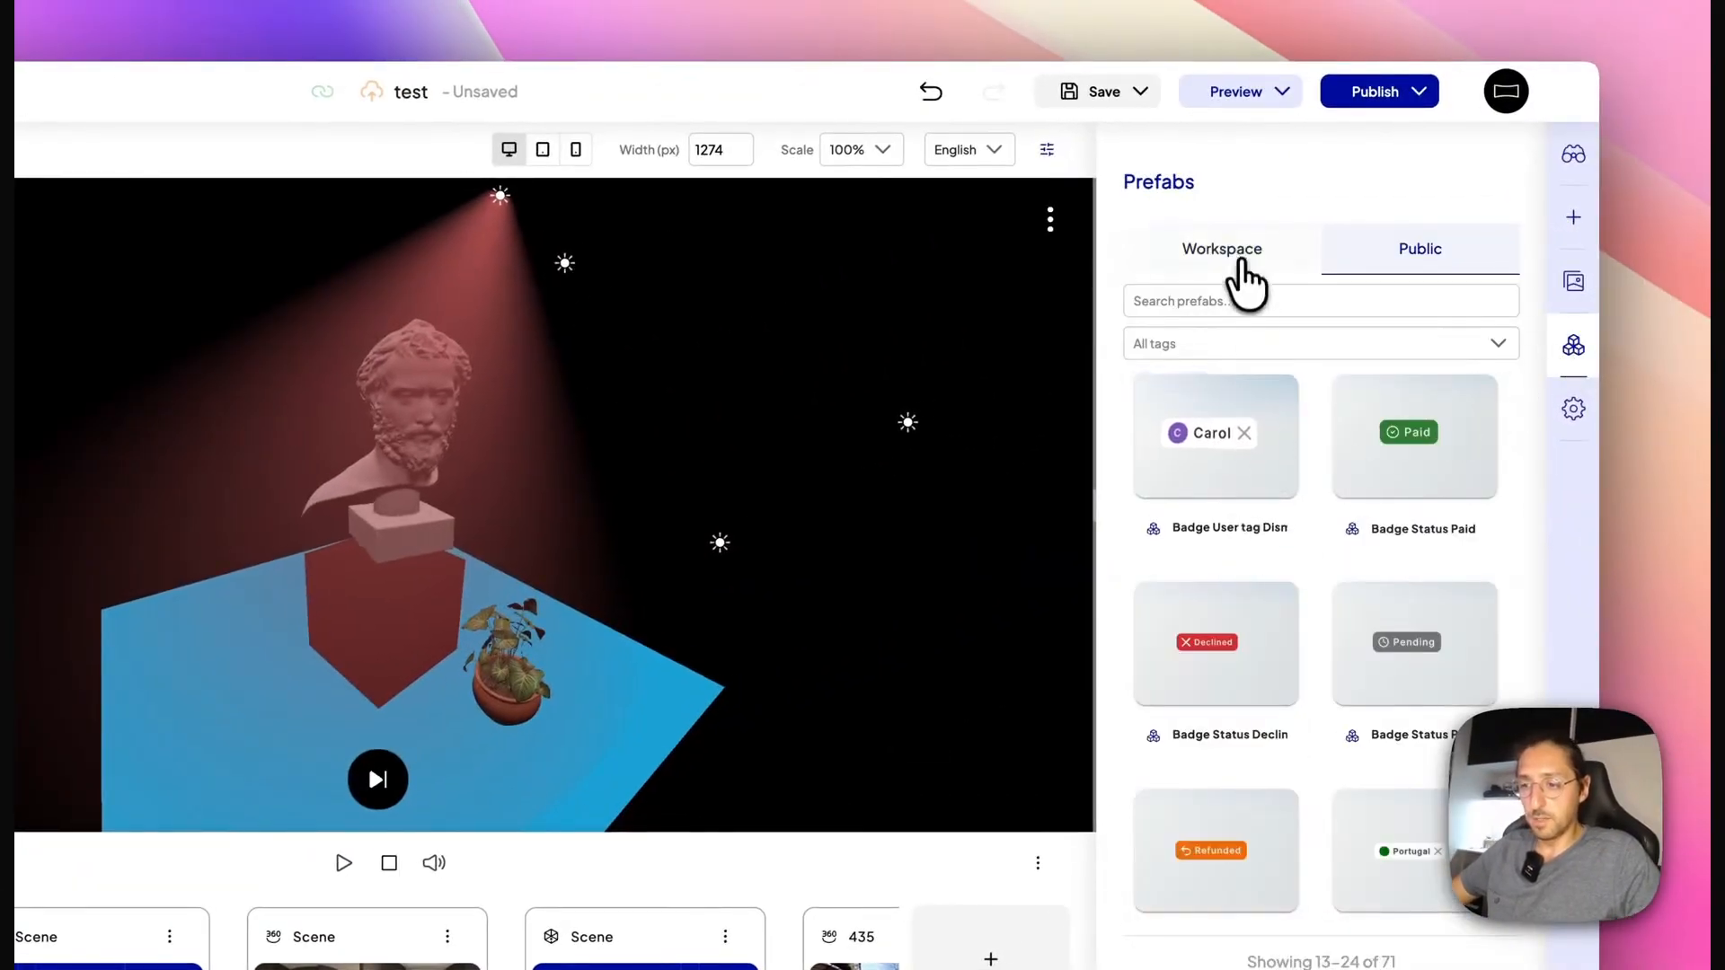
pyautogui.click(1241, 261)
pyautogui.moveTo(1222, 508); pyautogui.dragTo(683, 575)
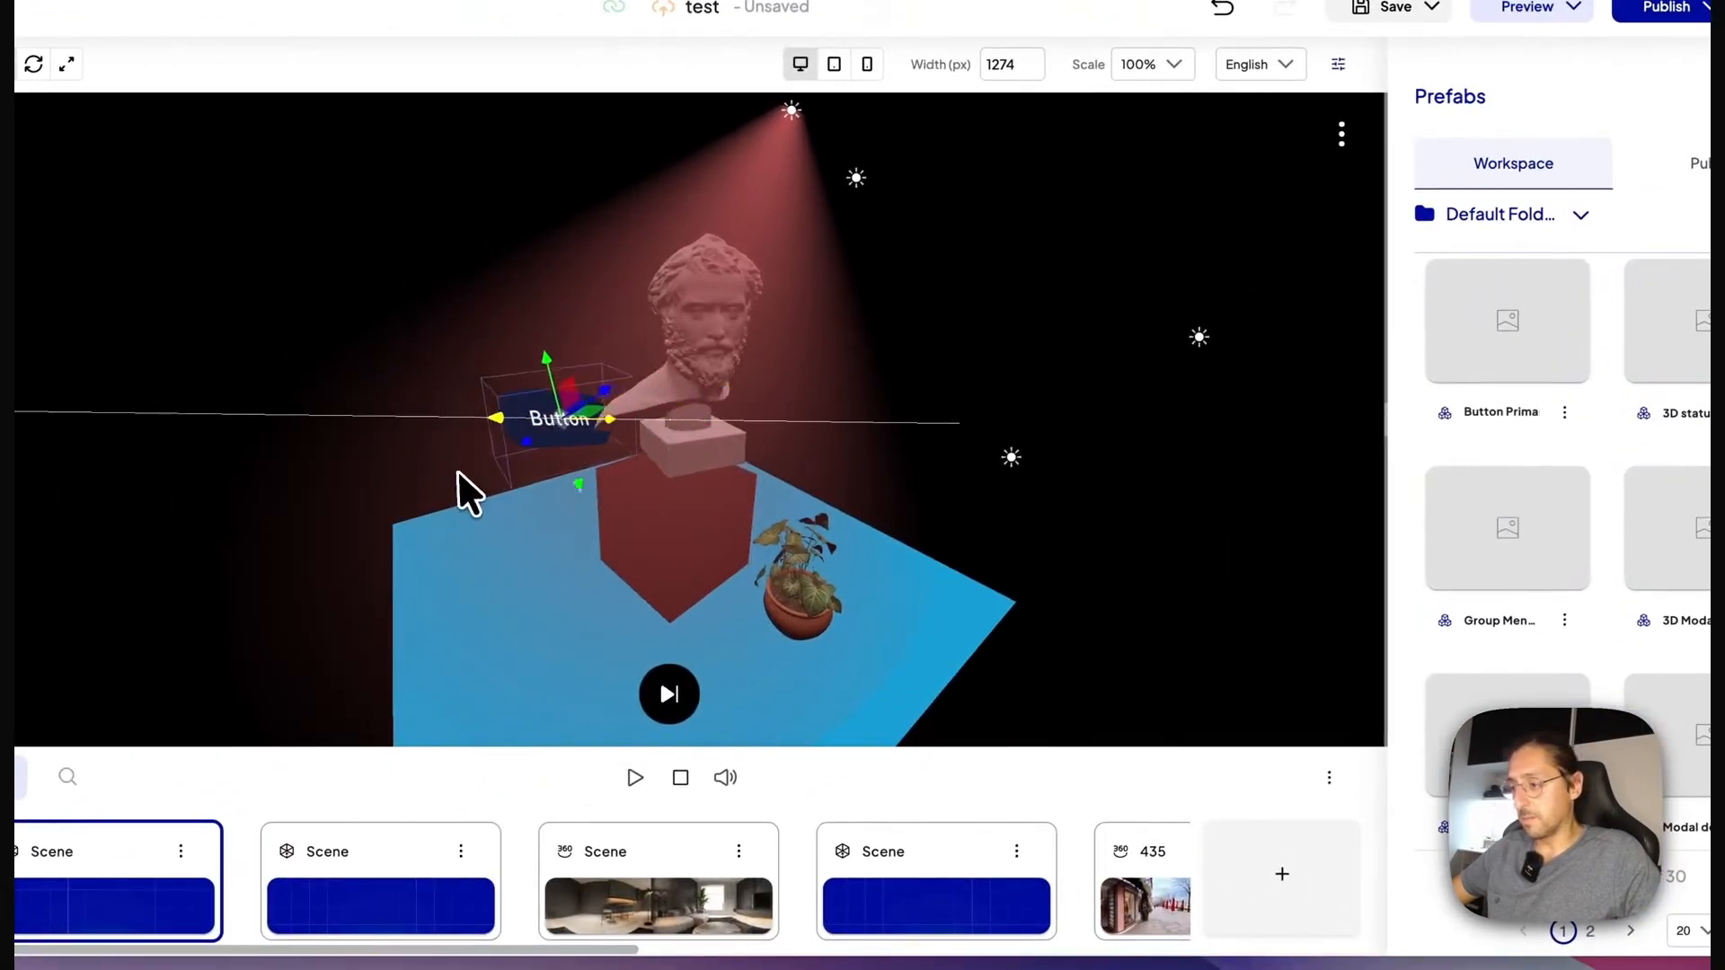
pyautogui.moveTo(456, 470); pyautogui.dragTo(583, 398)
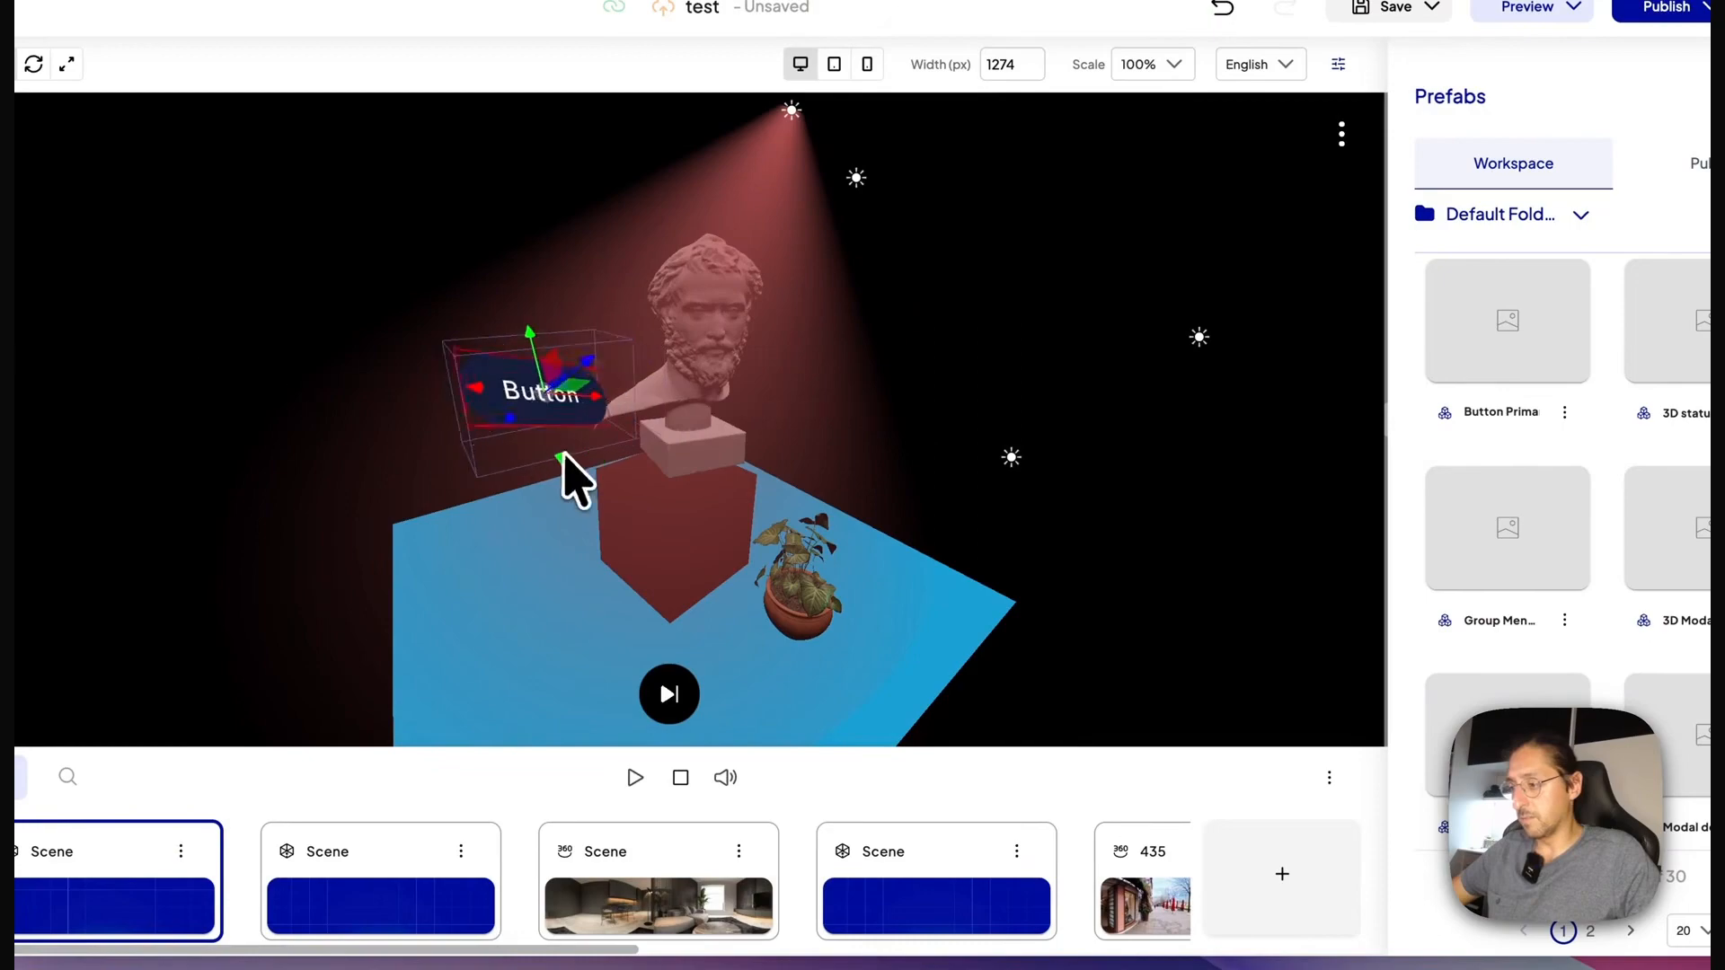
pyautogui.moveTo(575, 480); pyautogui.dragTo(759, 580)
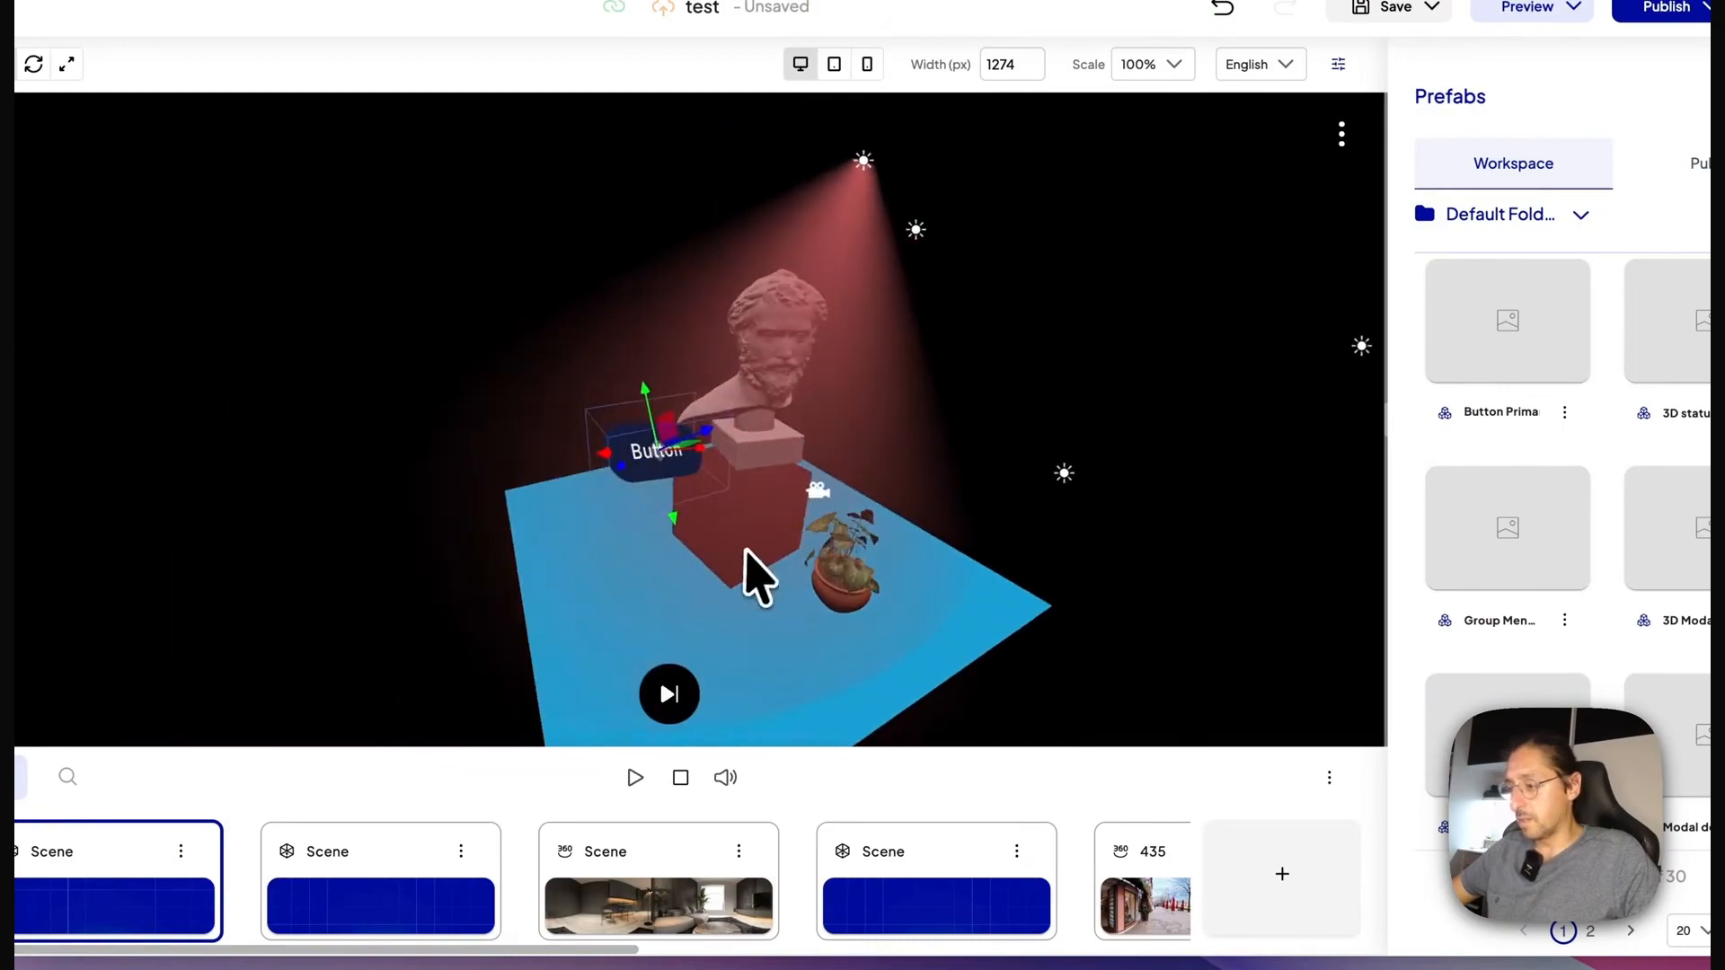
# Move the Button Primary Filled Auto entity under the Screen entity in the scene hierarchy.
pyautogui.click(1590, 189)
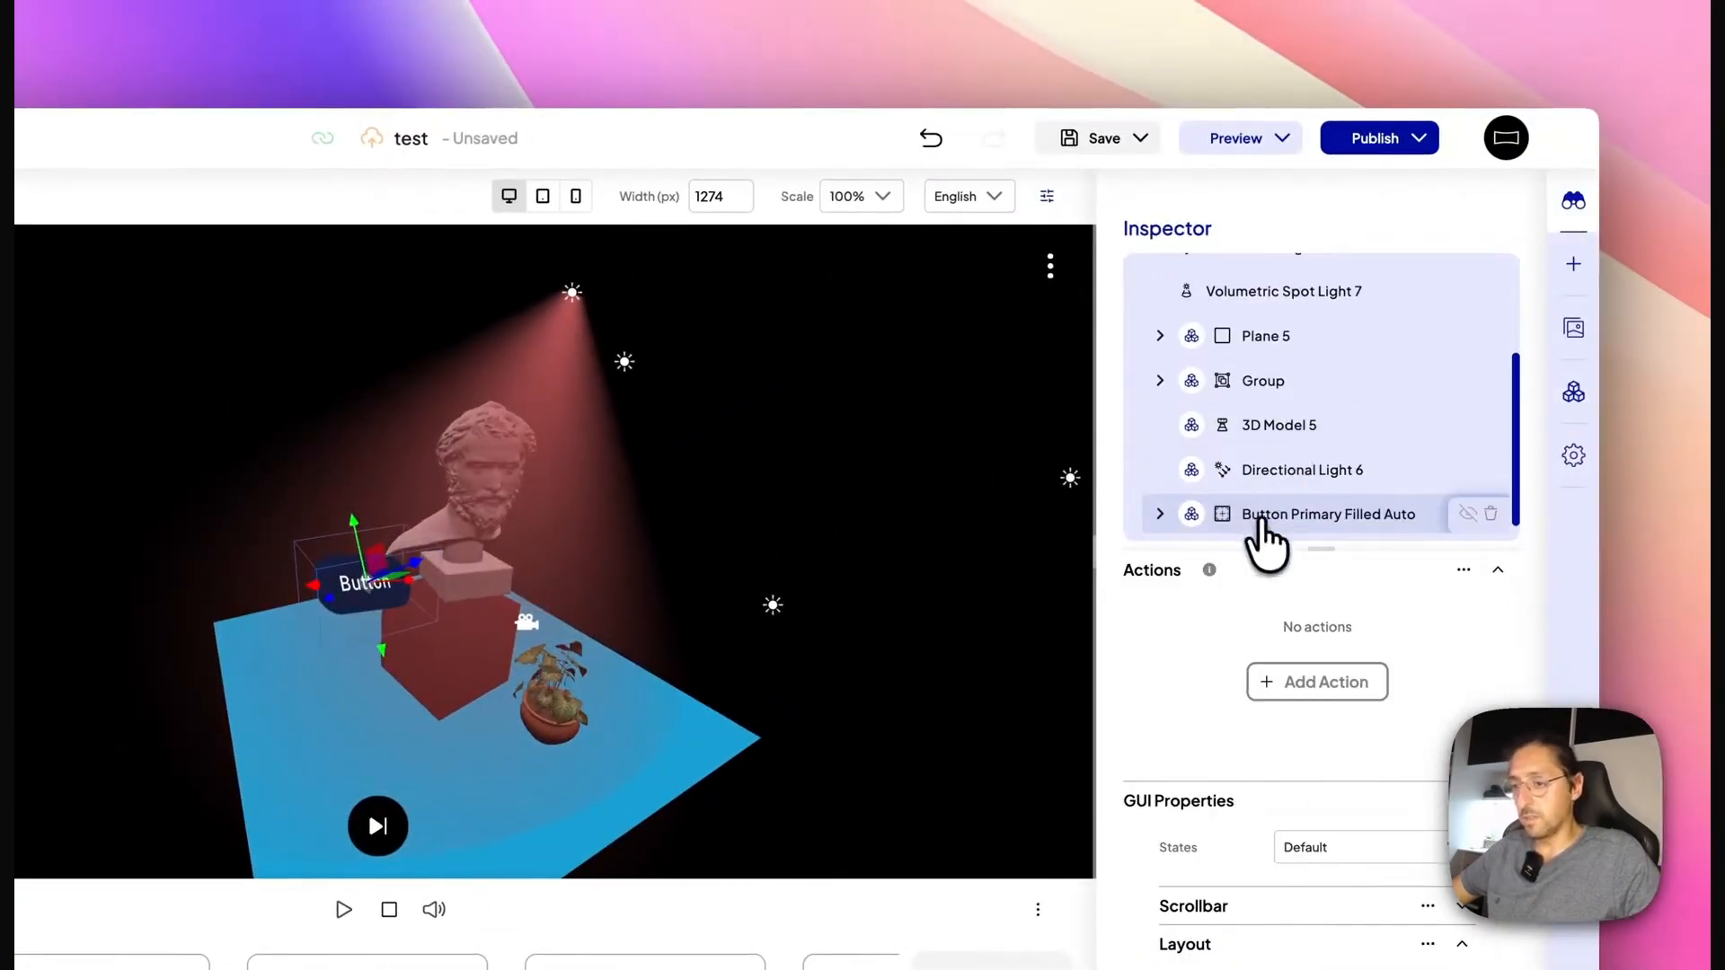
pyautogui.moveTo(1260, 521); pyautogui.dragTo(1229, 330)
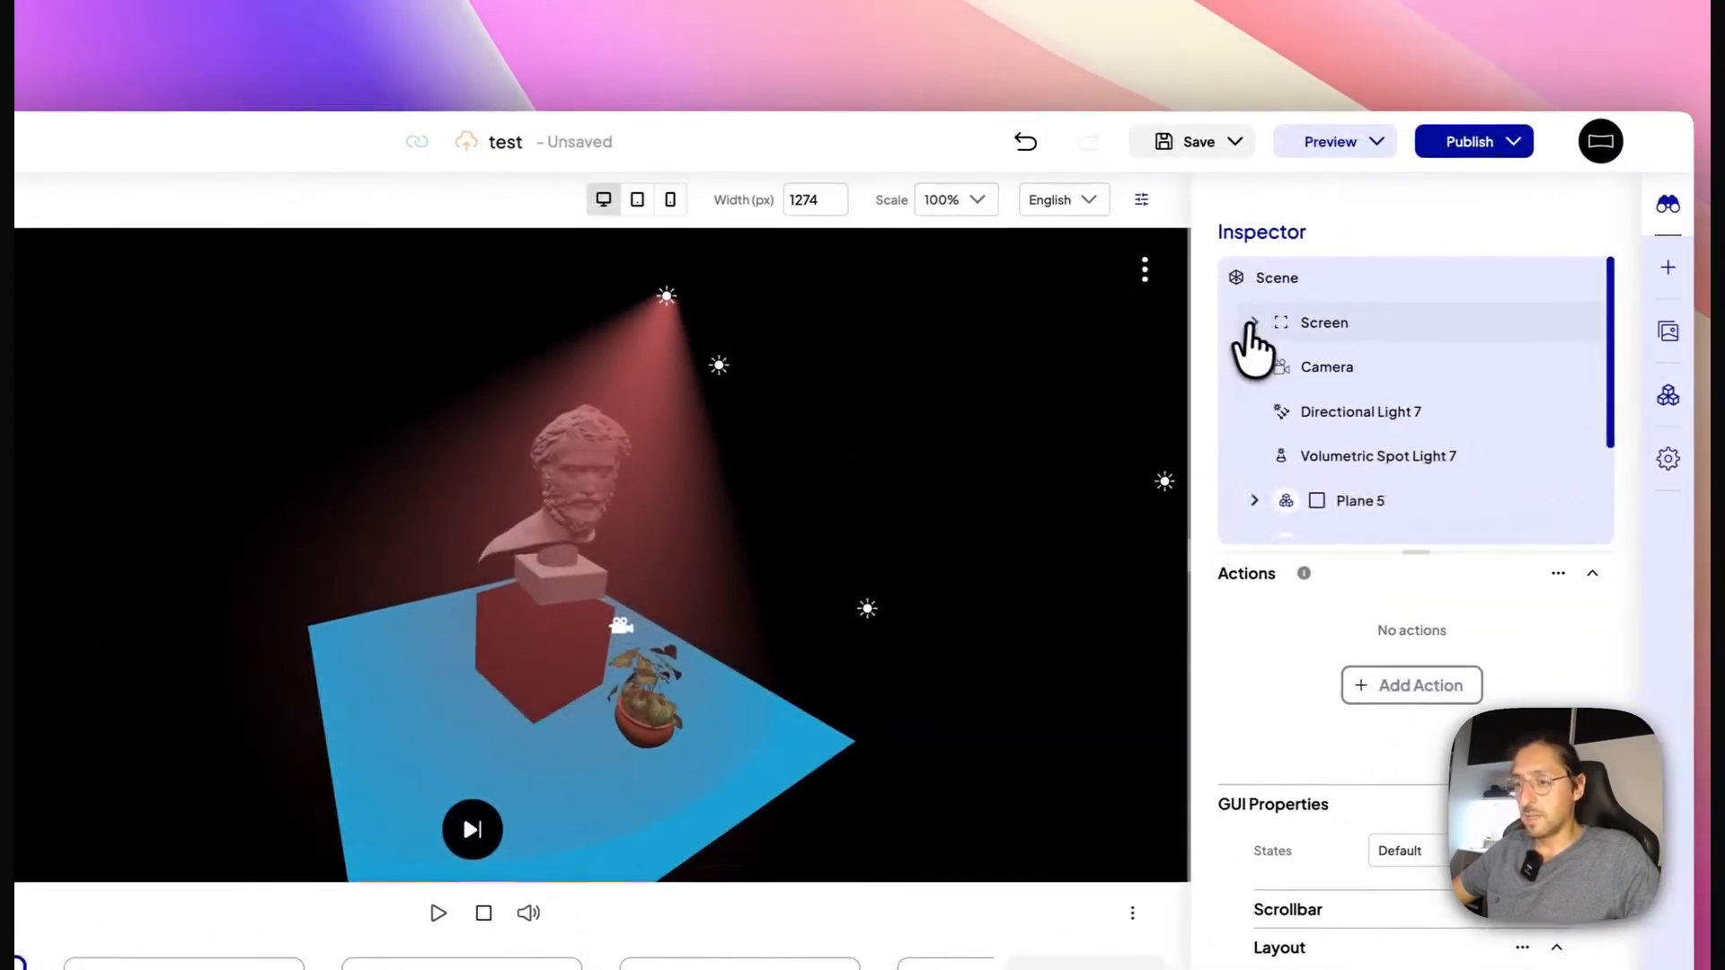
pyautogui.click(1250, 324)
pyautogui.click(1293, 369)
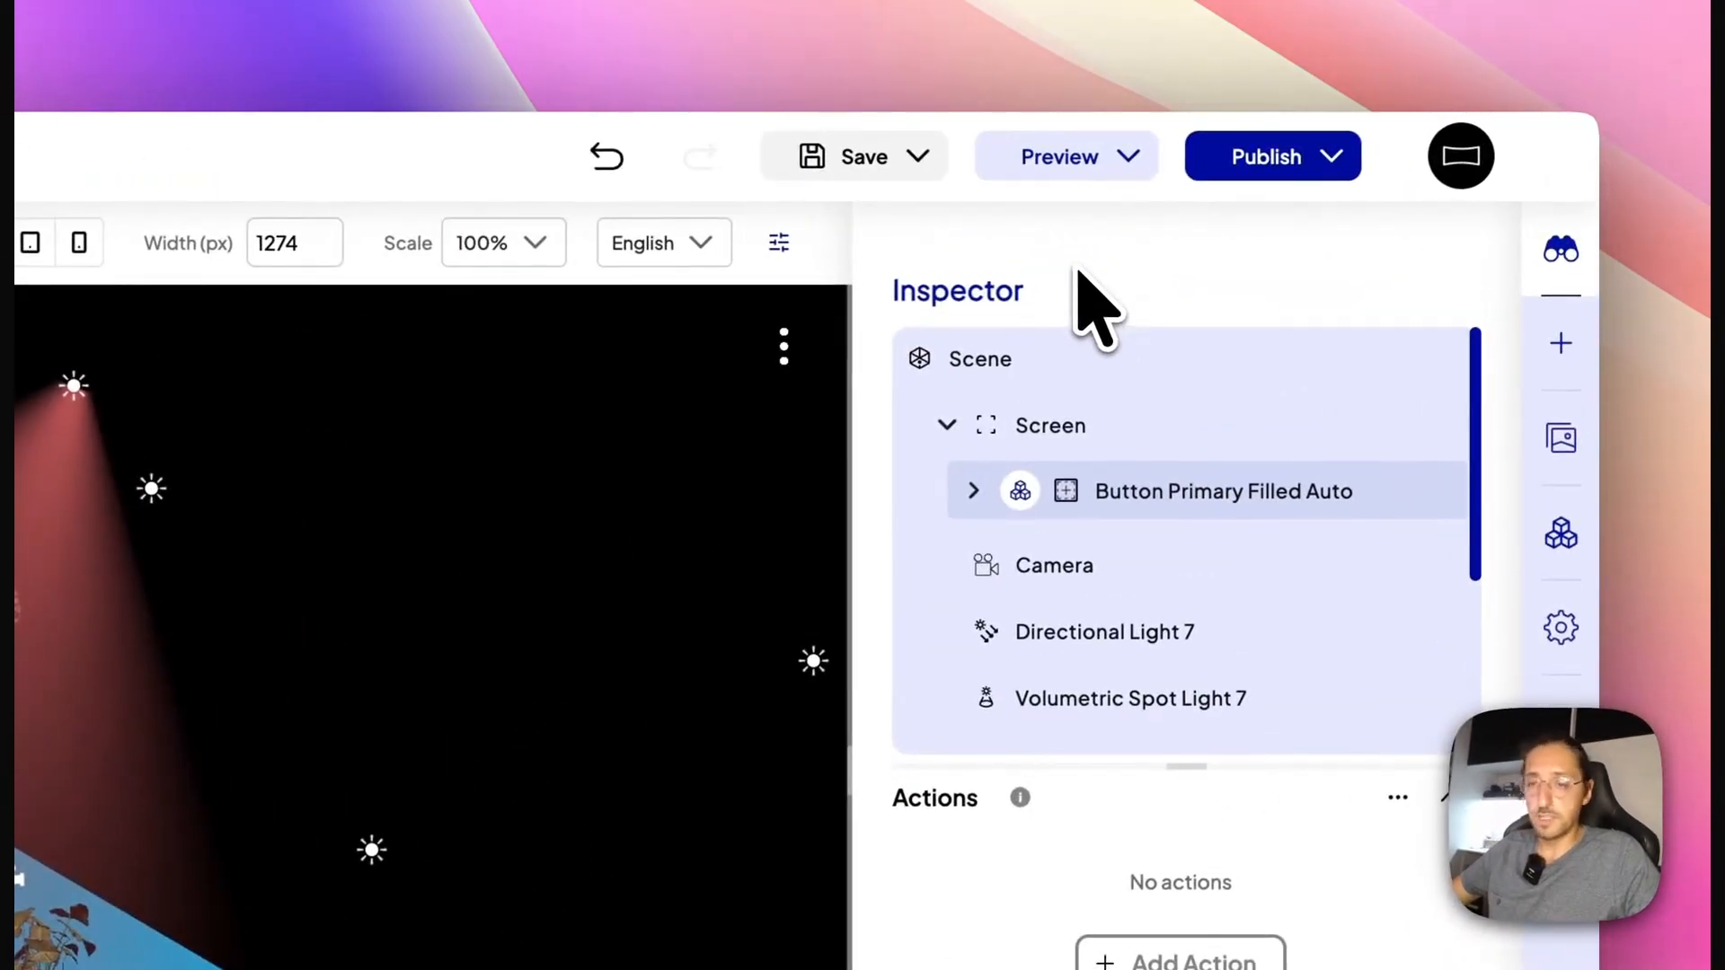
# Select Volumetric Spot Light 7 through Directional Light 6 together with the button under Screen, and look through the scene hierarchy.
pyautogui.scroll(-3, 1105, 422)
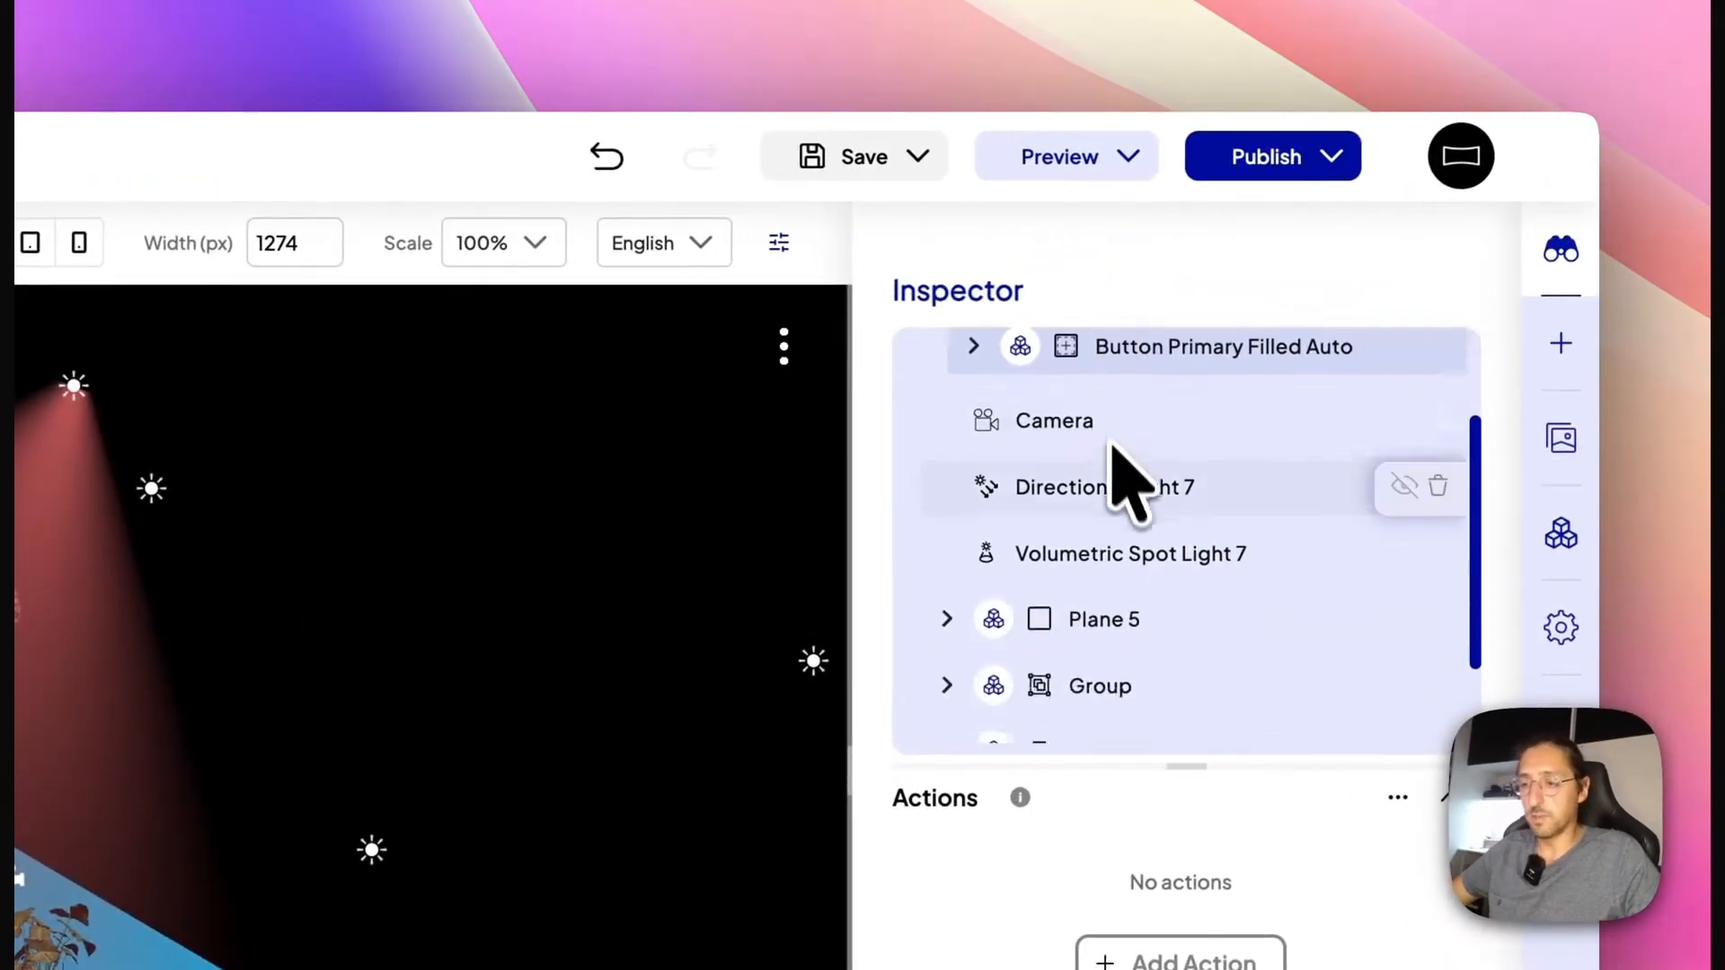
pyautogui.scroll(1, 1141, 490)
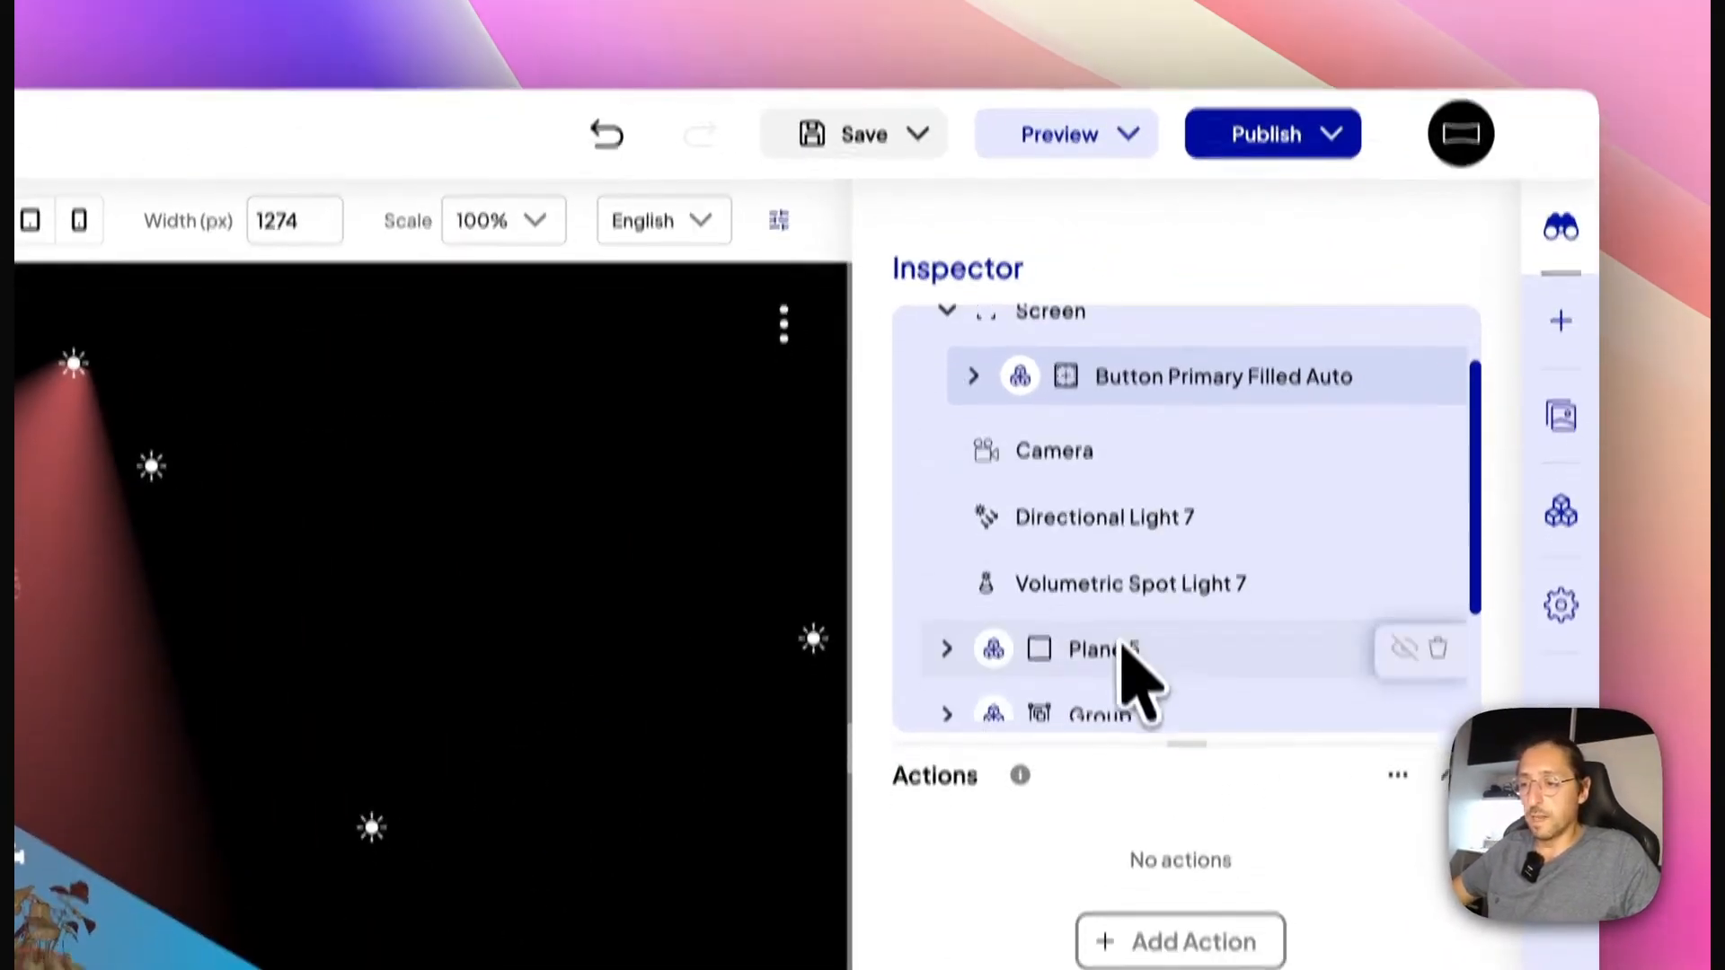
pyautogui.click(1121, 649)
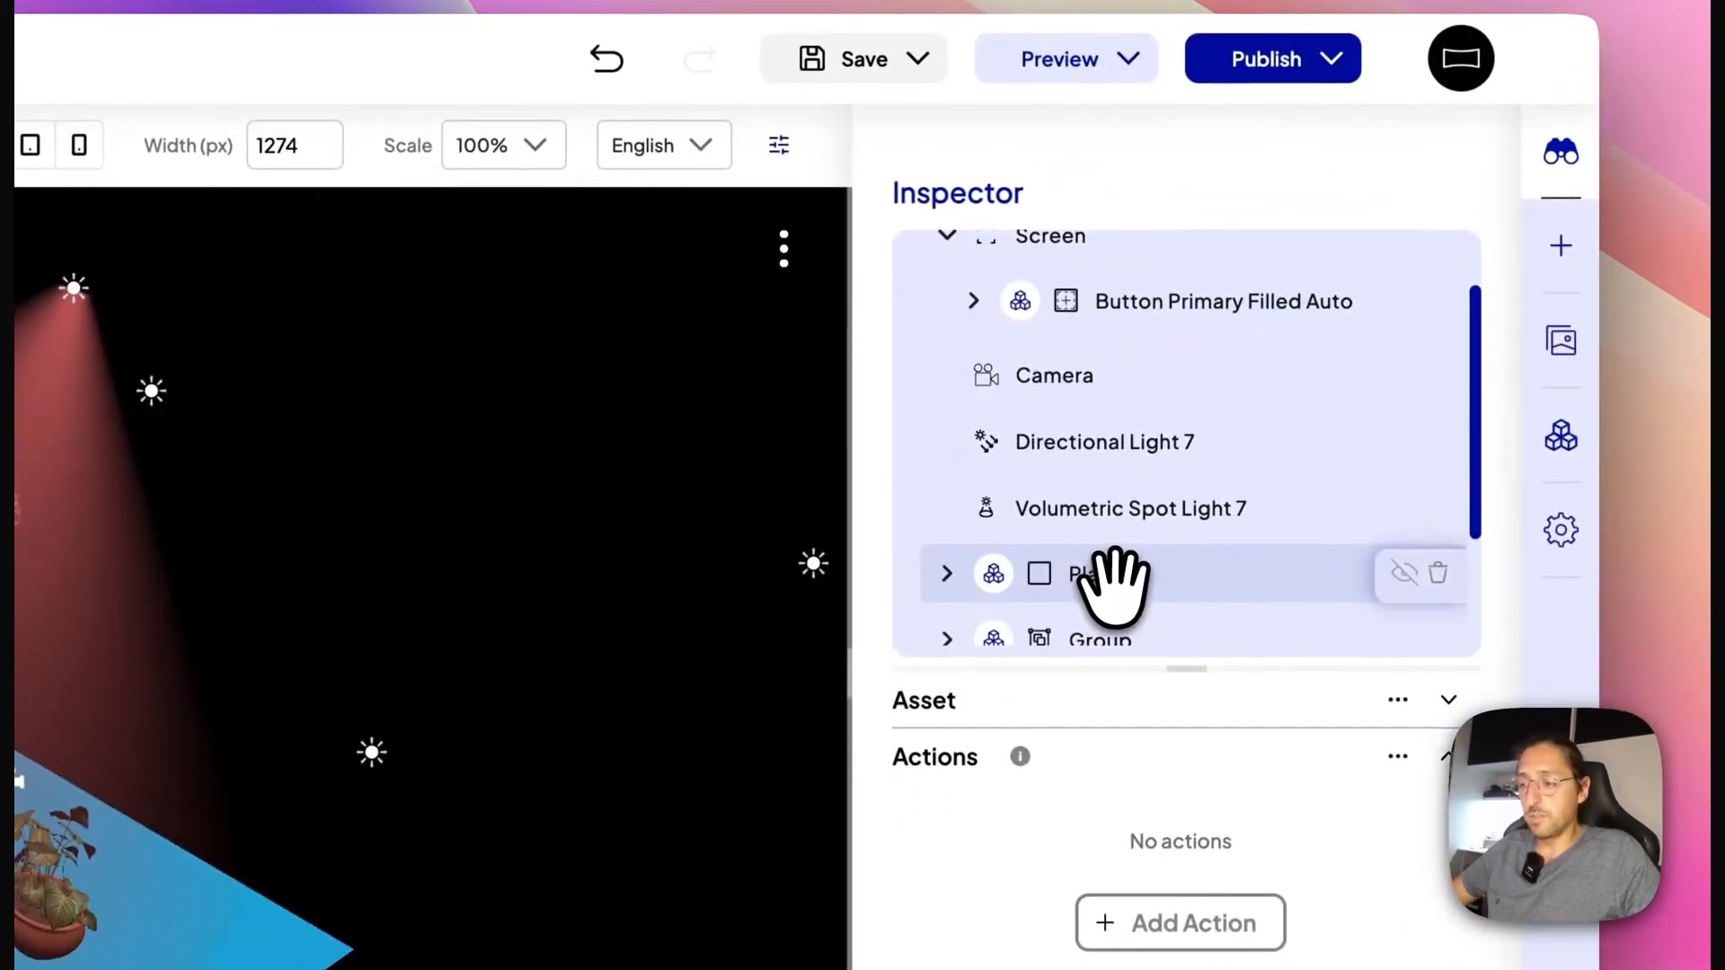
pyautogui.scroll(-1, 1119, 652)
pyautogui.scroll(-2, 1113, 634)
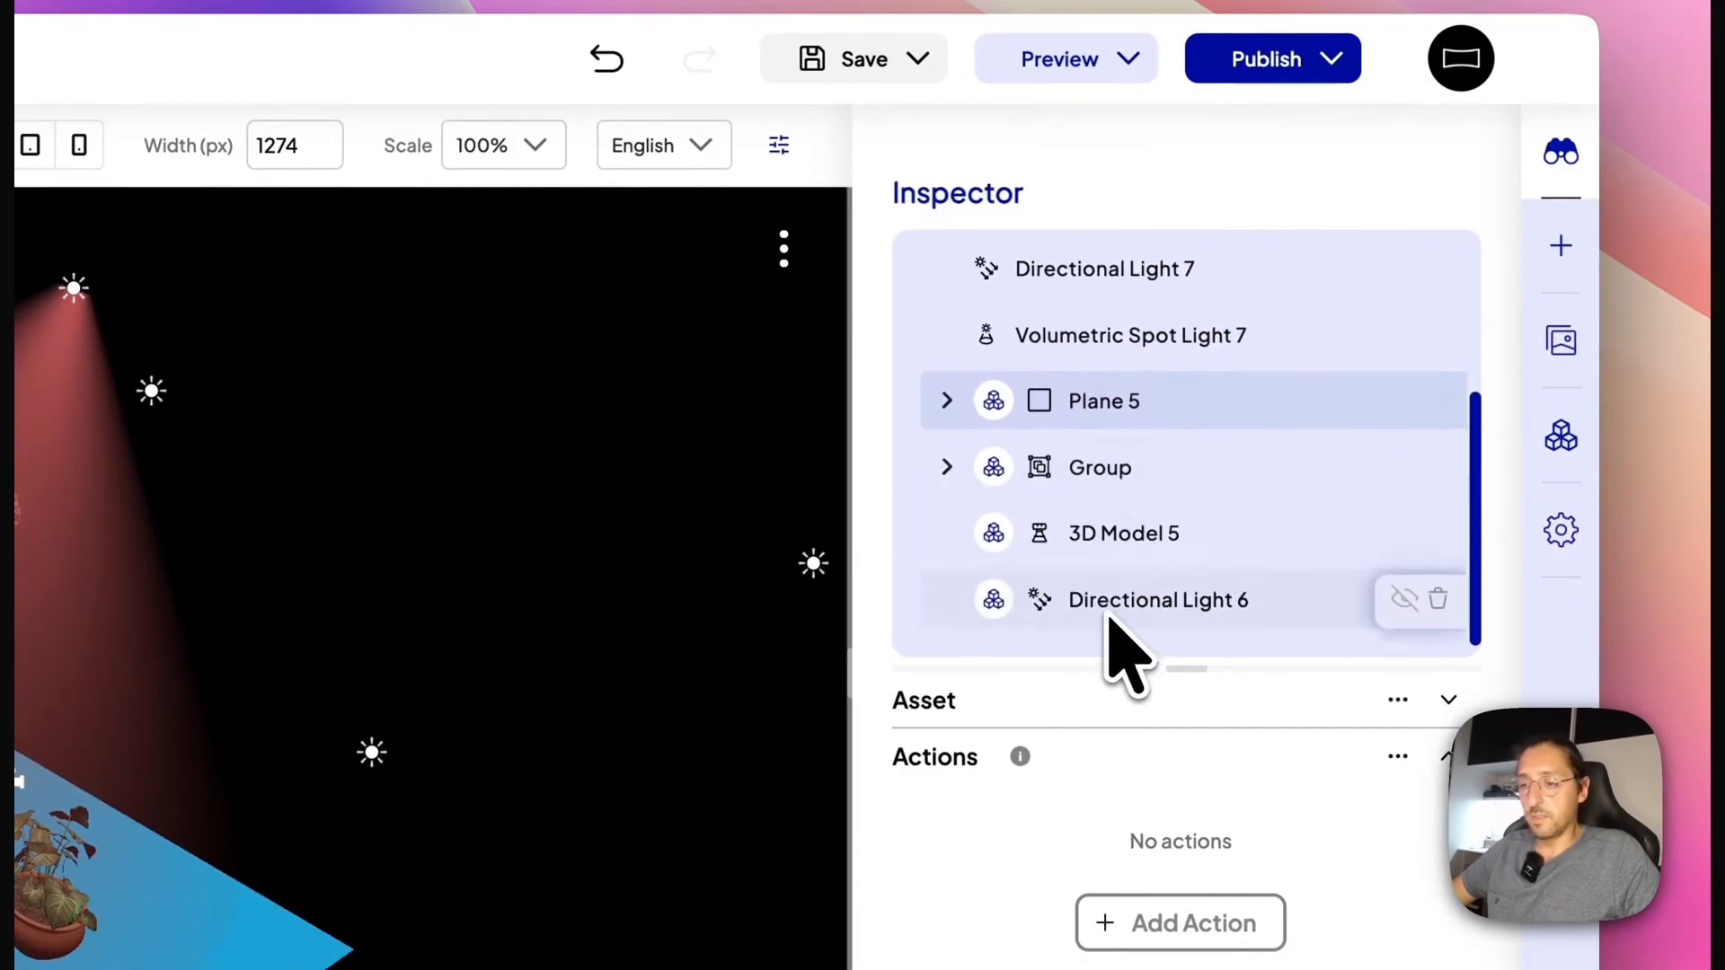
pyautogui.click(1101, 346)
pyautogui.click(1114, 598)
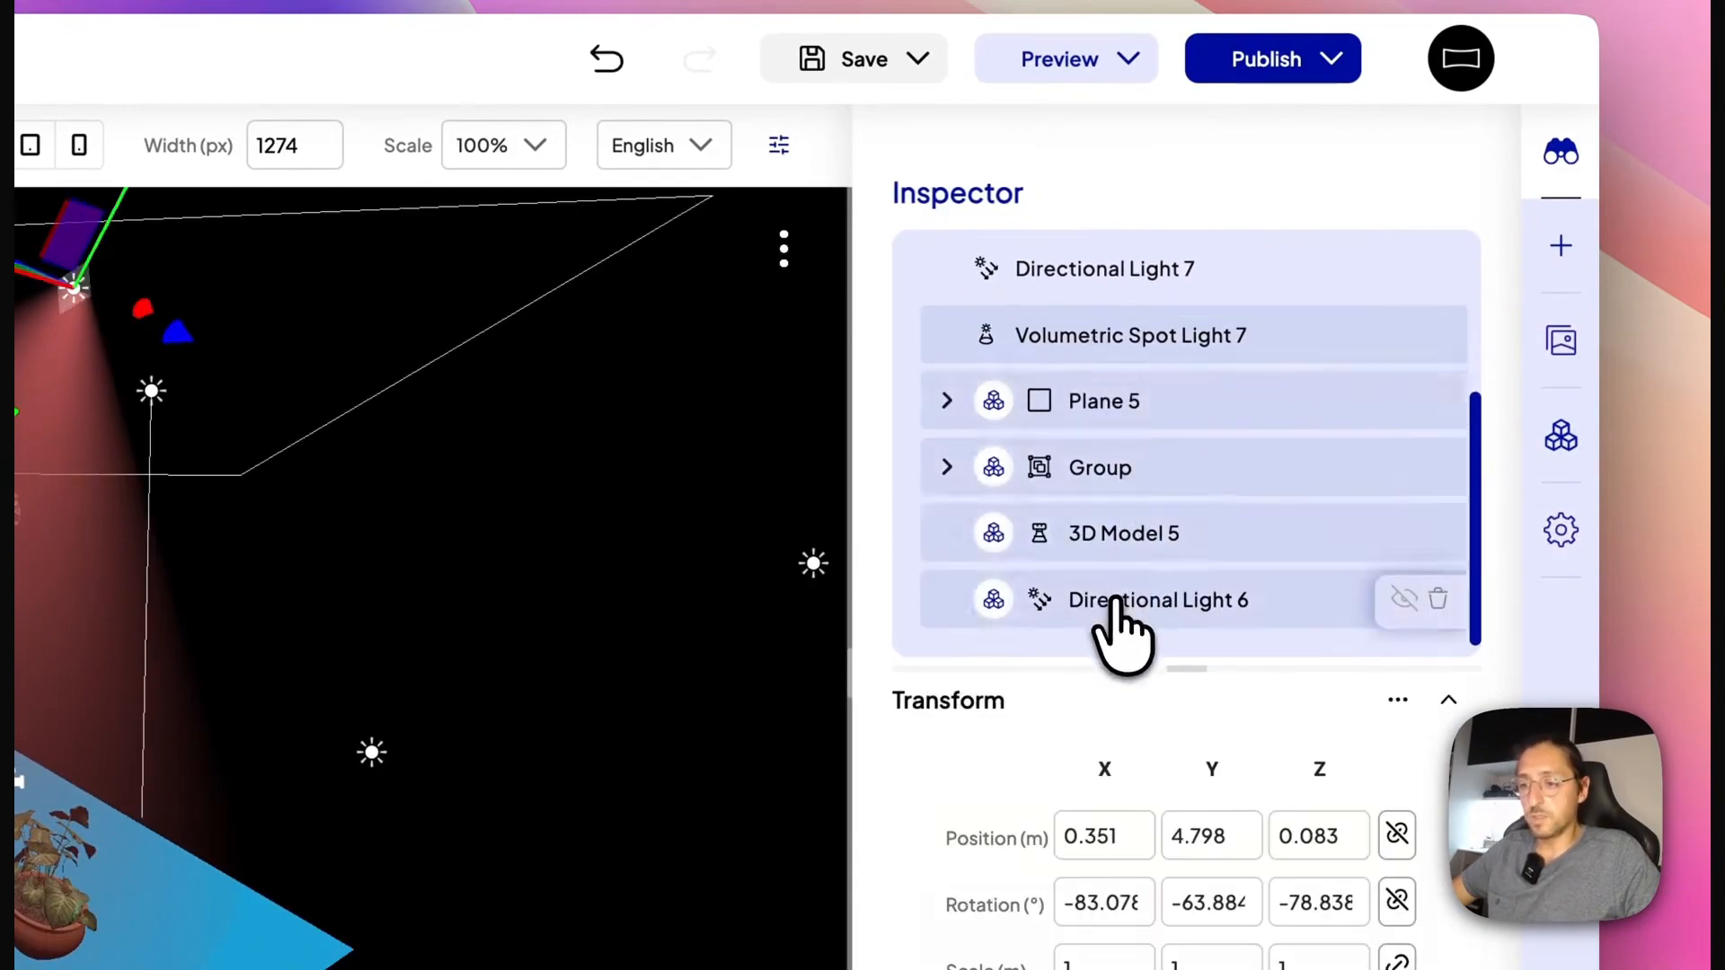
pyautogui.scroll(3, 1123, 503)
pyautogui.click(1139, 400)
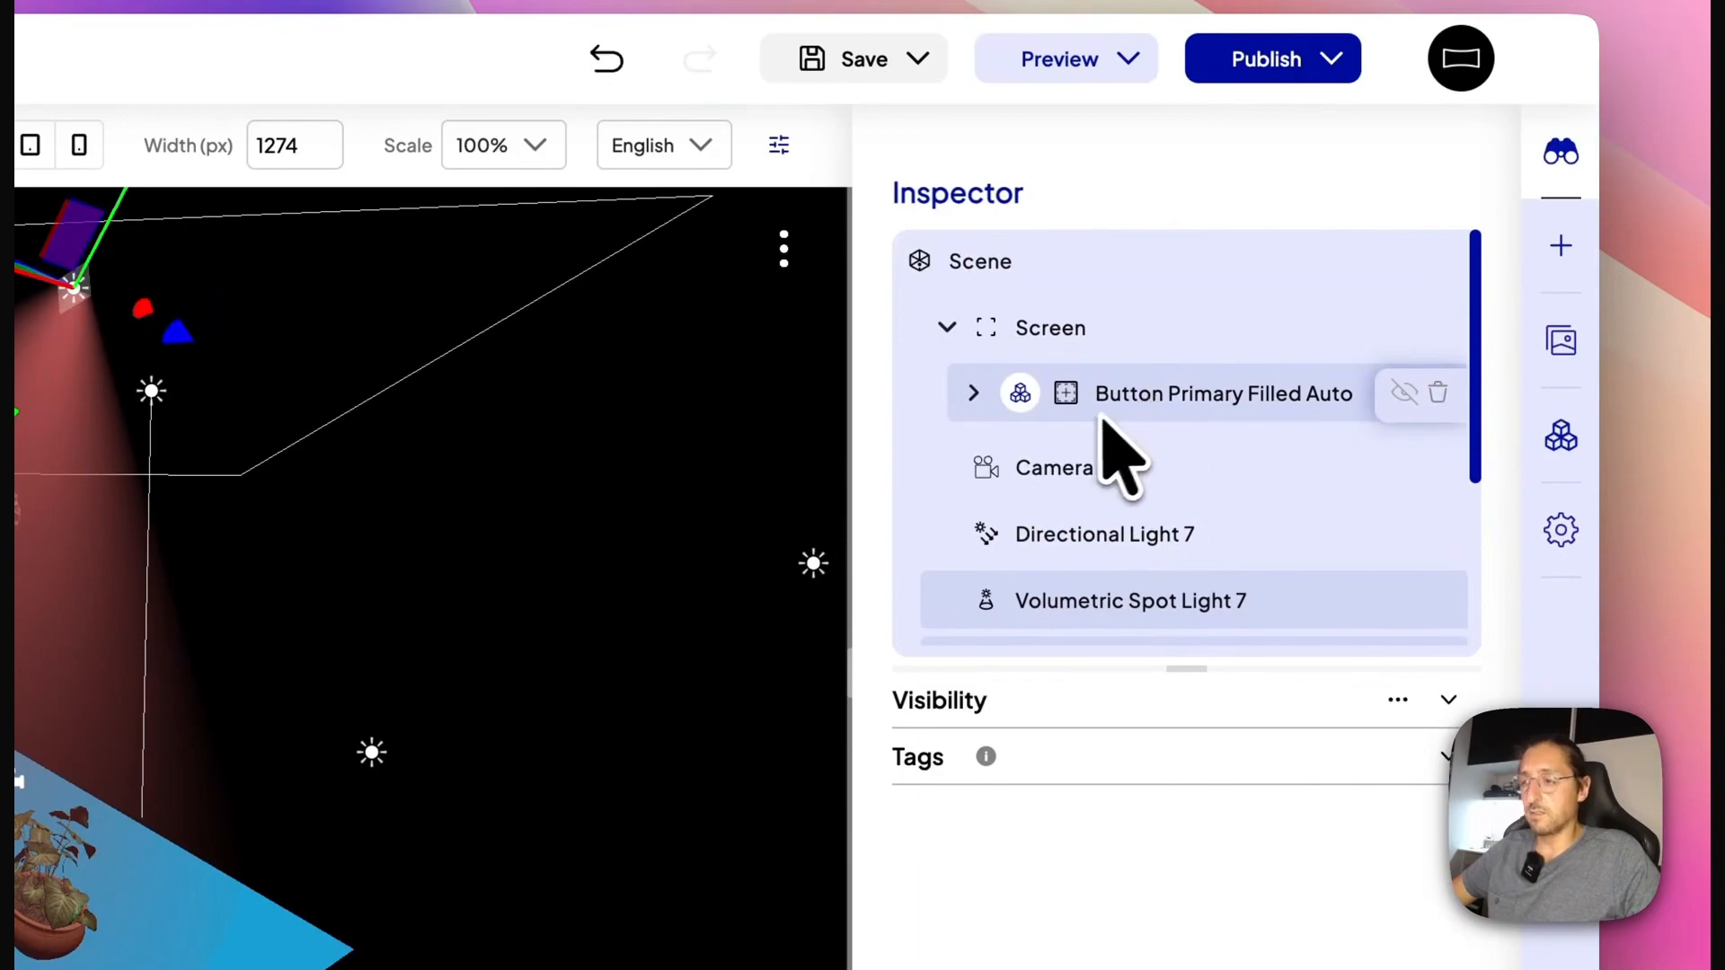
pyautogui.scroll(-3, 1123, 422)
pyautogui.scroll(3, 1127, 427)
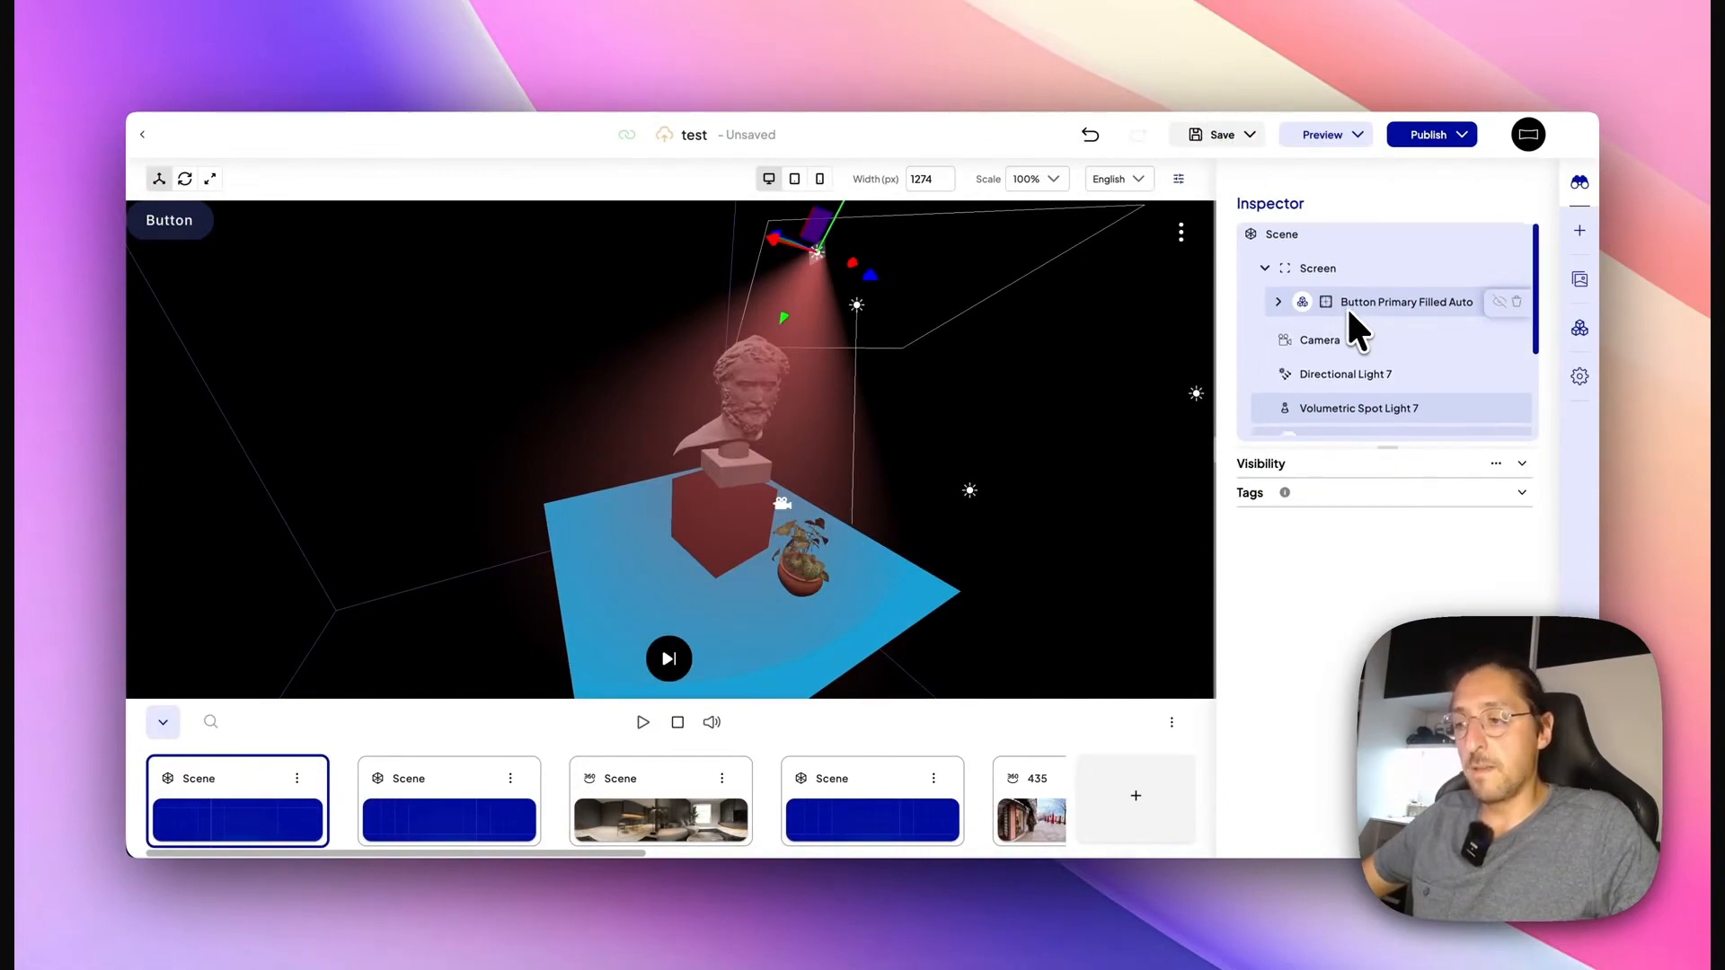
pyautogui.scroll(-3, 1328, 389)
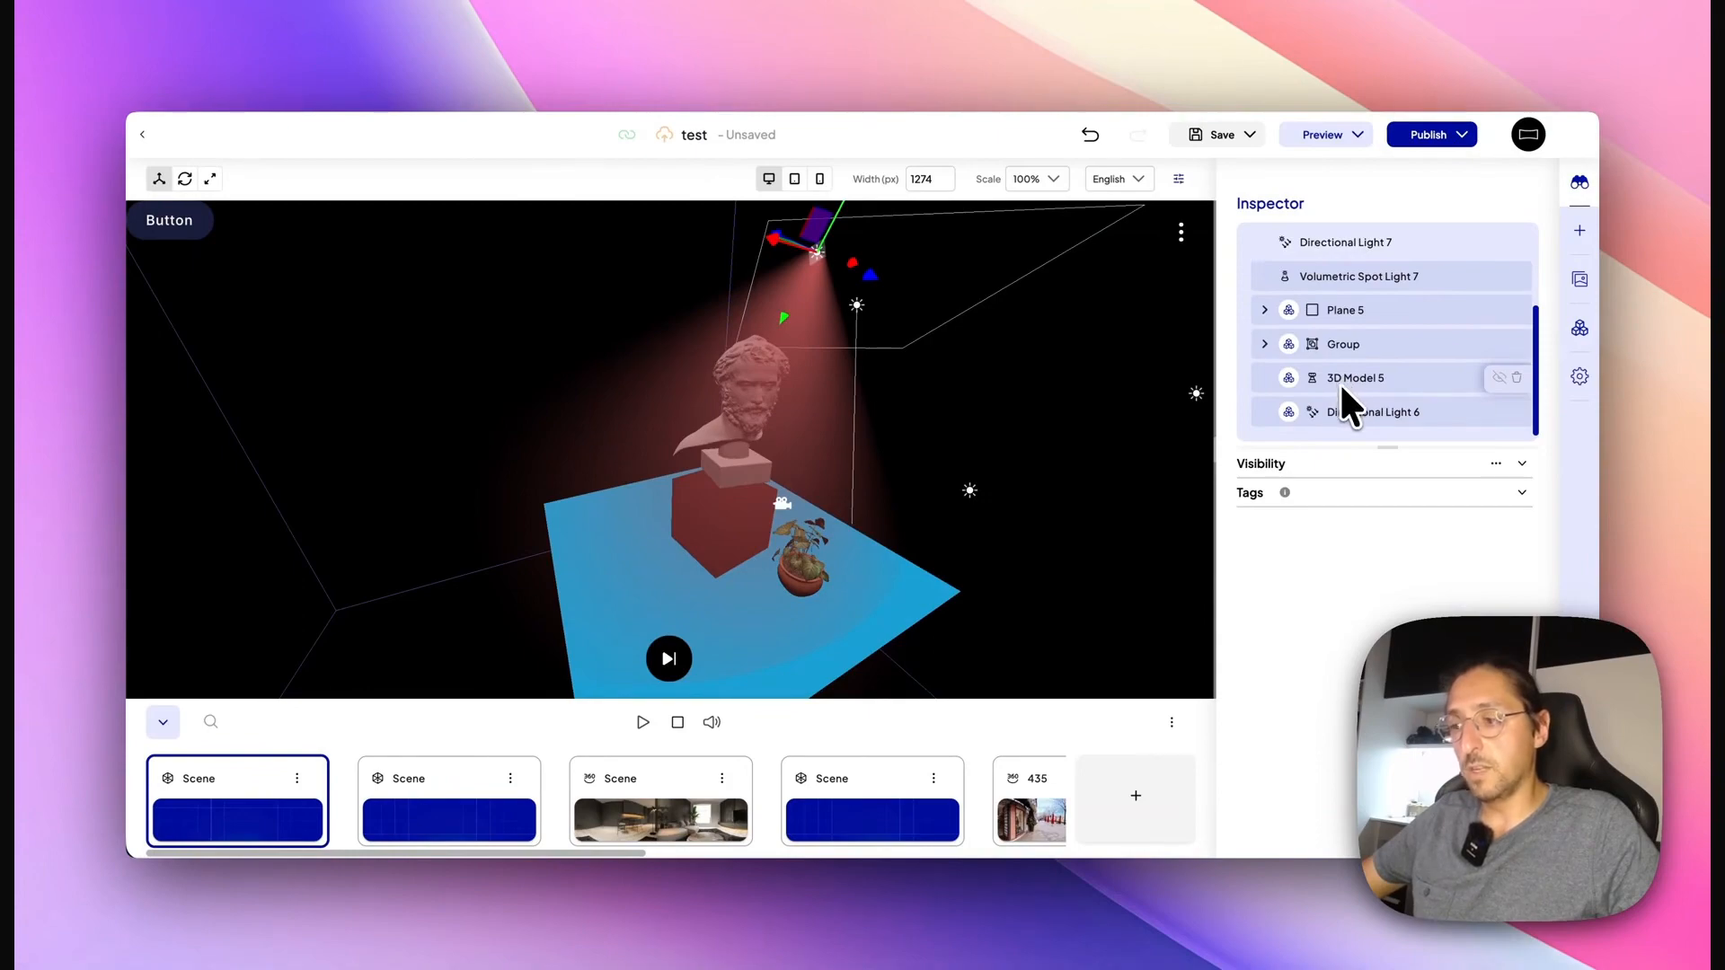
pyautogui.scroll(3, 1339, 381)
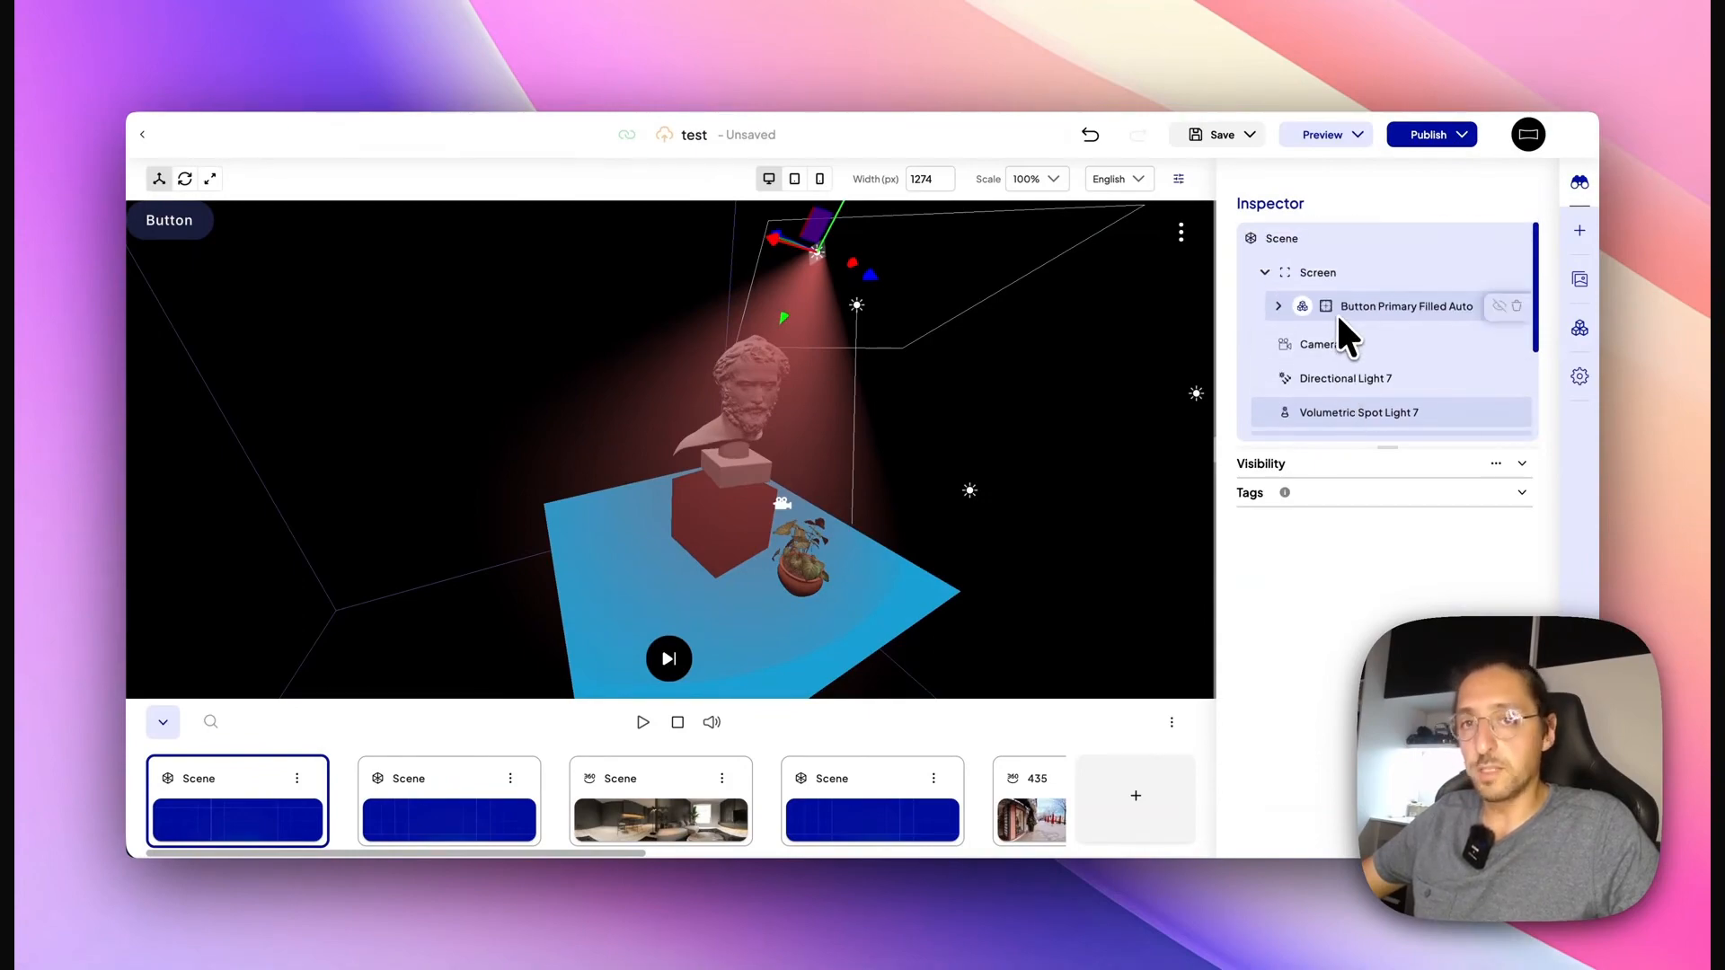
# Create a prefab named Prefab (6 entities) from the six selected entities, including the button under Screen, and clear the selection.
pyautogui.scroll(-2, 1336, 304)
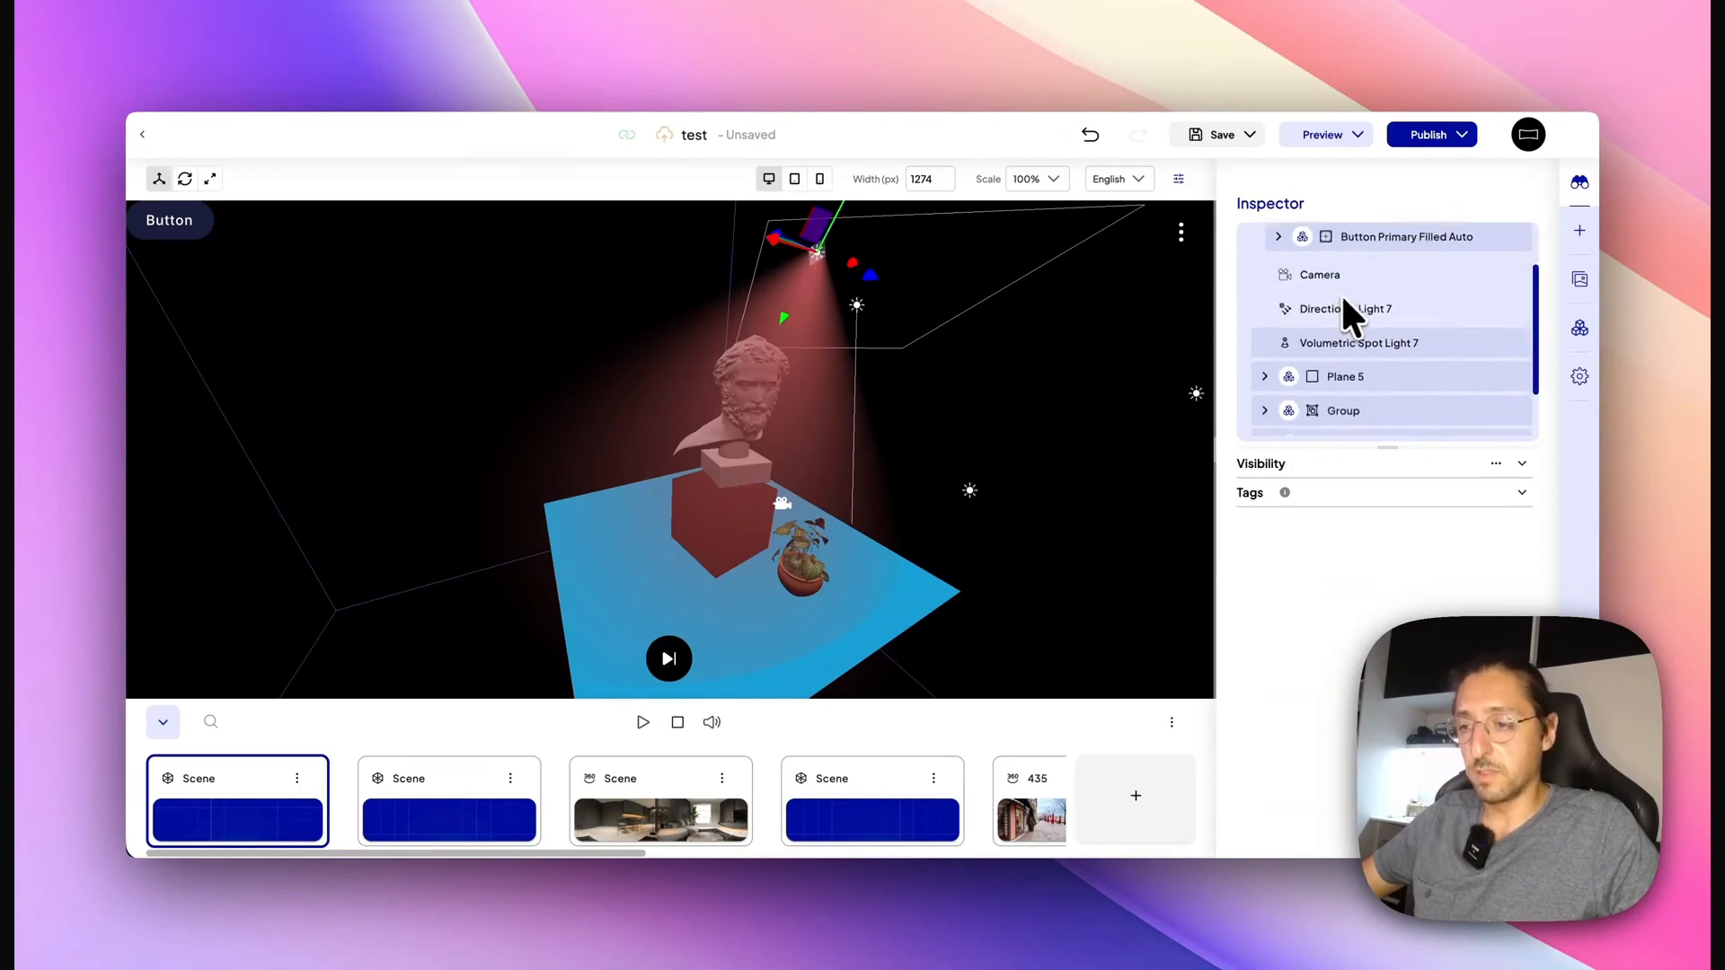
pyautogui.scroll(2, 1345, 319)
pyautogui.scroll(-2, 1362, 311)
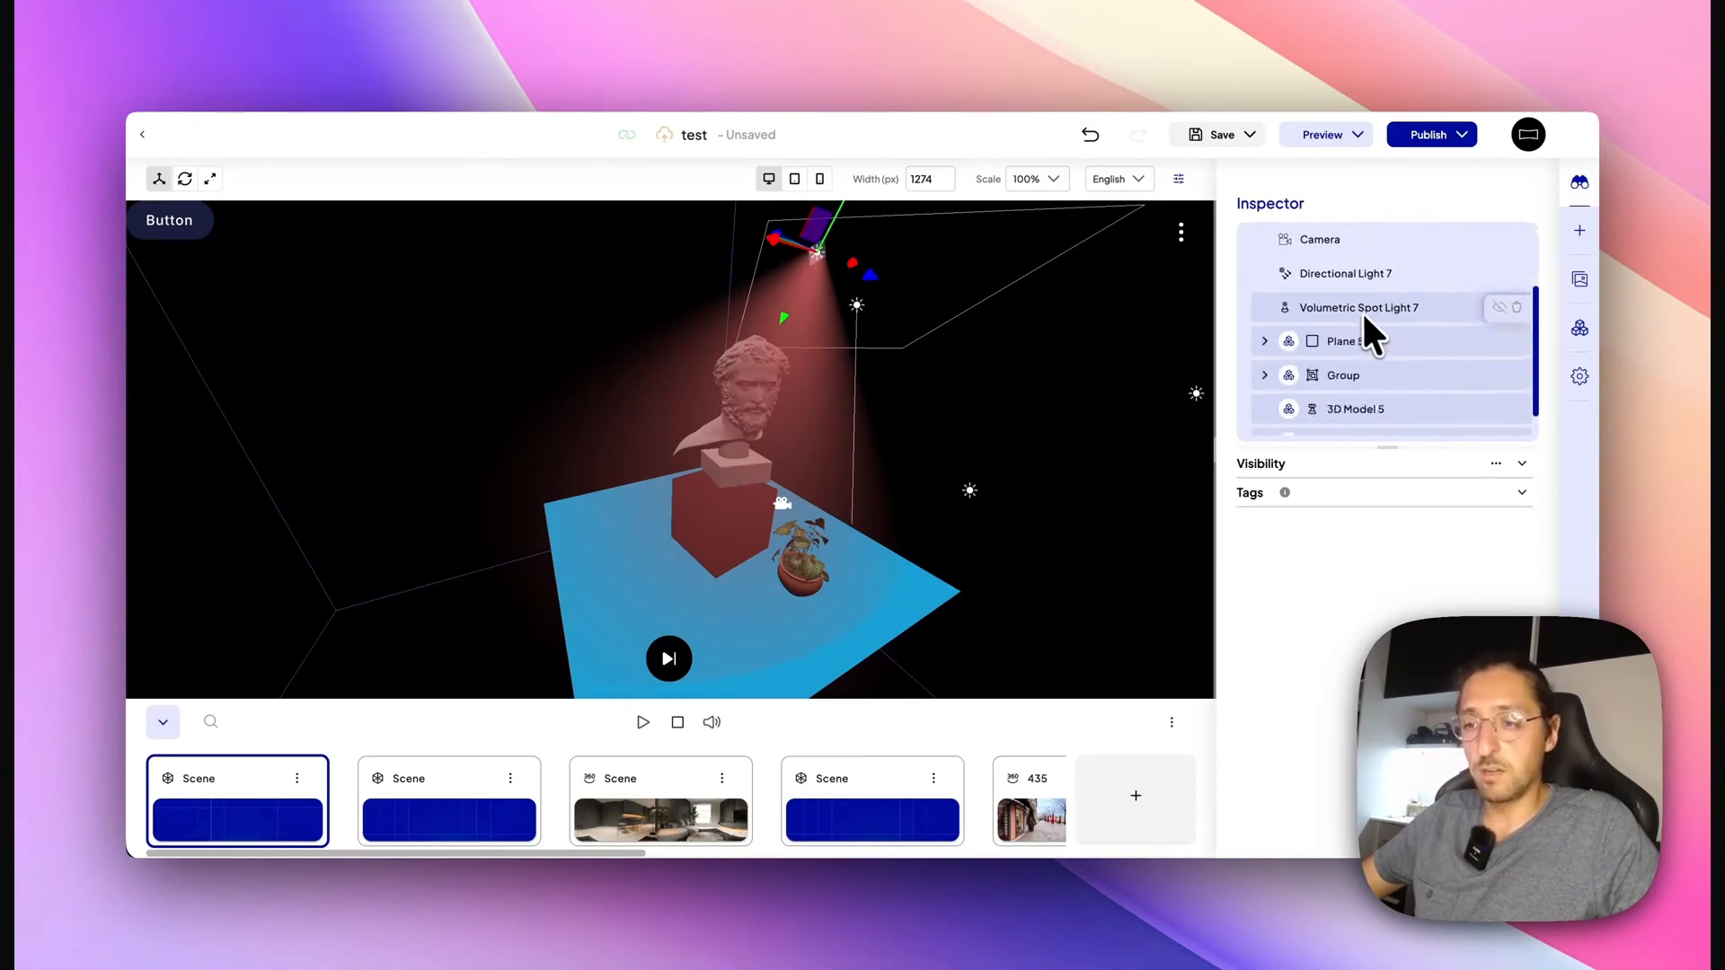
pyautogui.scroll(2, 1358, 288)
pyautogui.scroll(-3, 1353, 296)
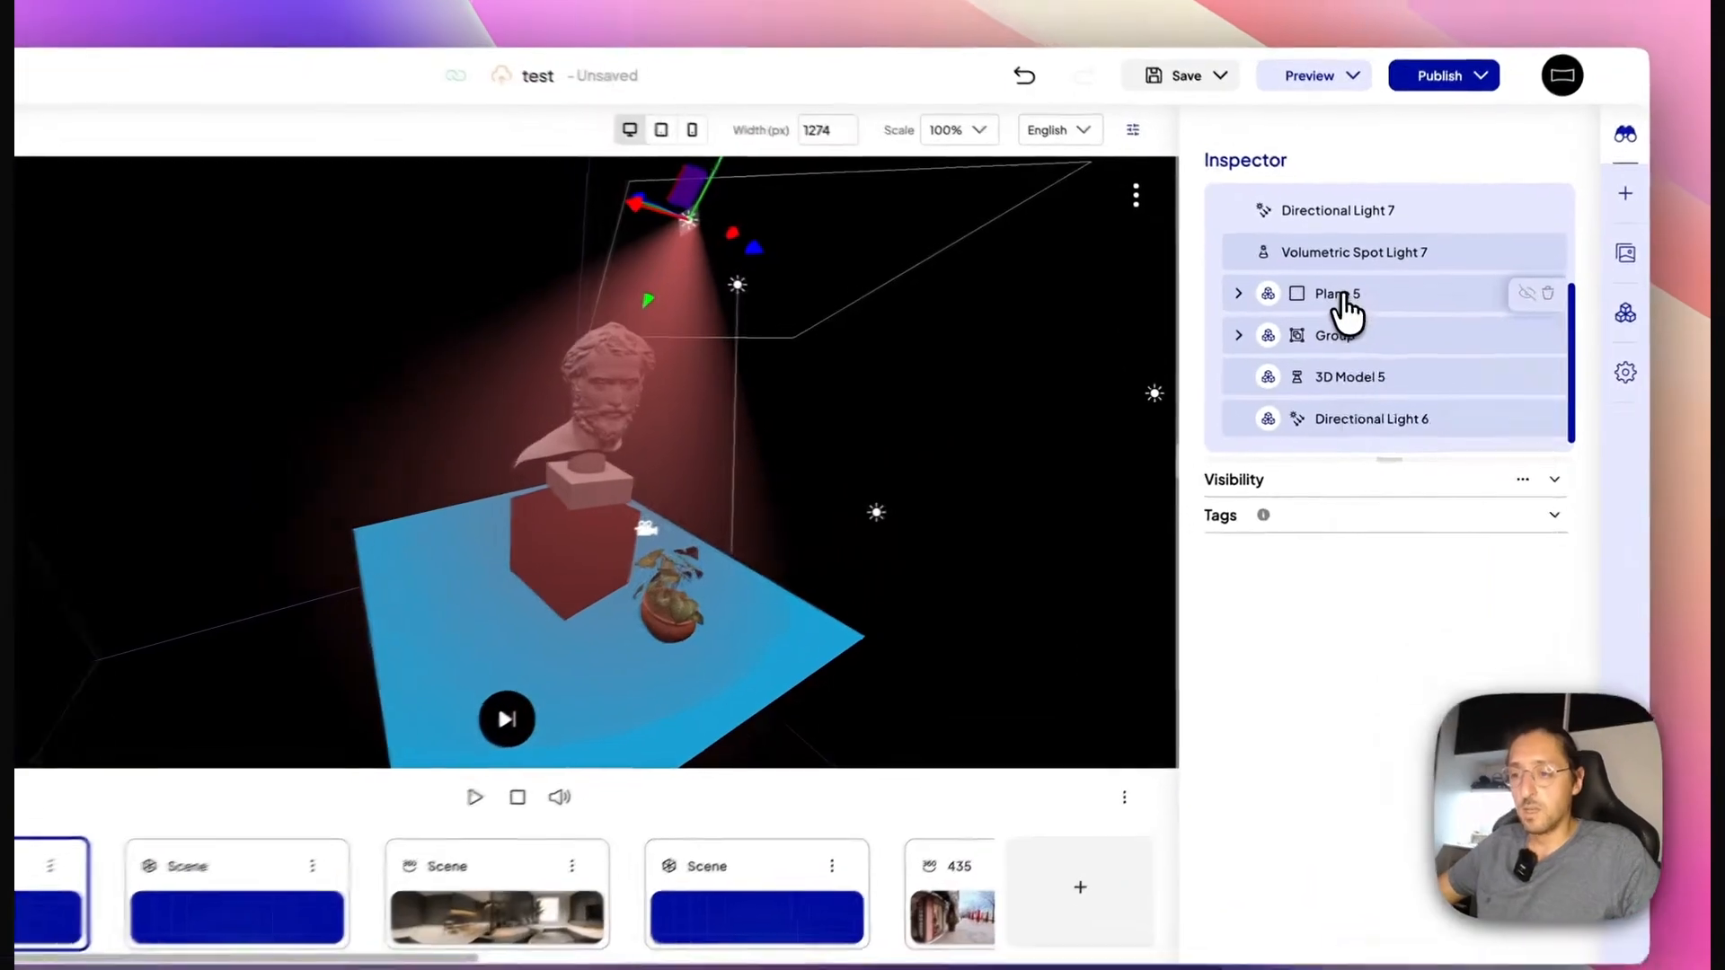
pyautogui.rightClick(1349, 314)
pyautogui.moveTo(1396, 521)
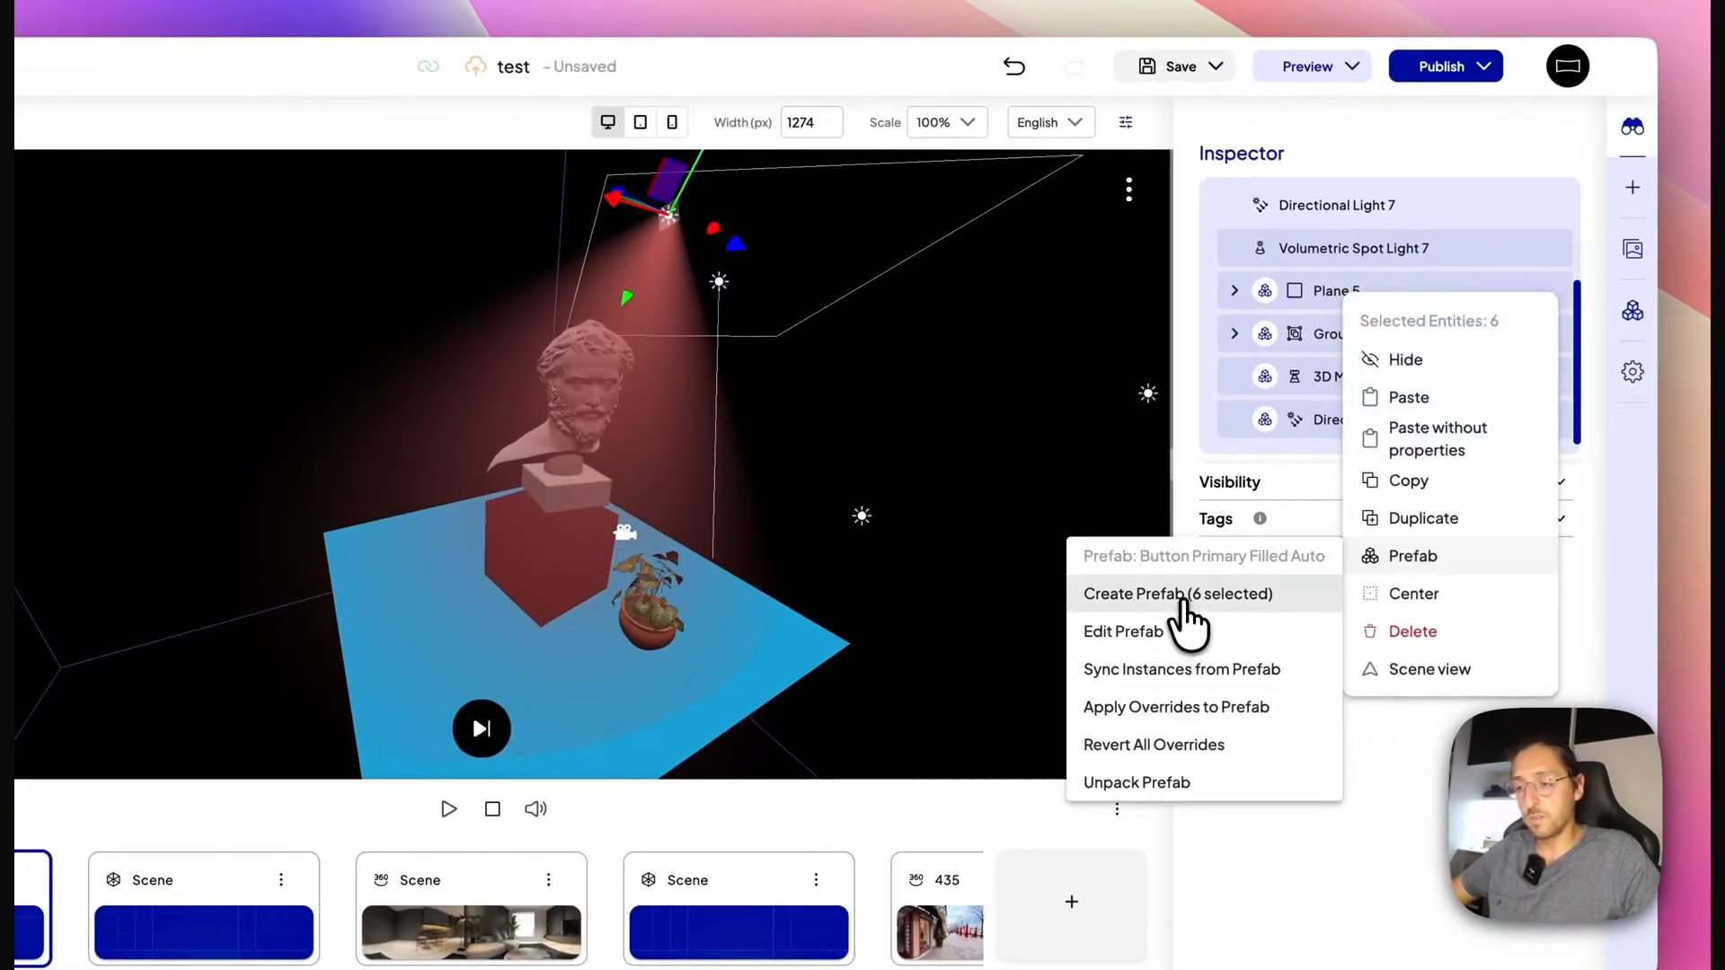
pyautogui.click(1182, 596)
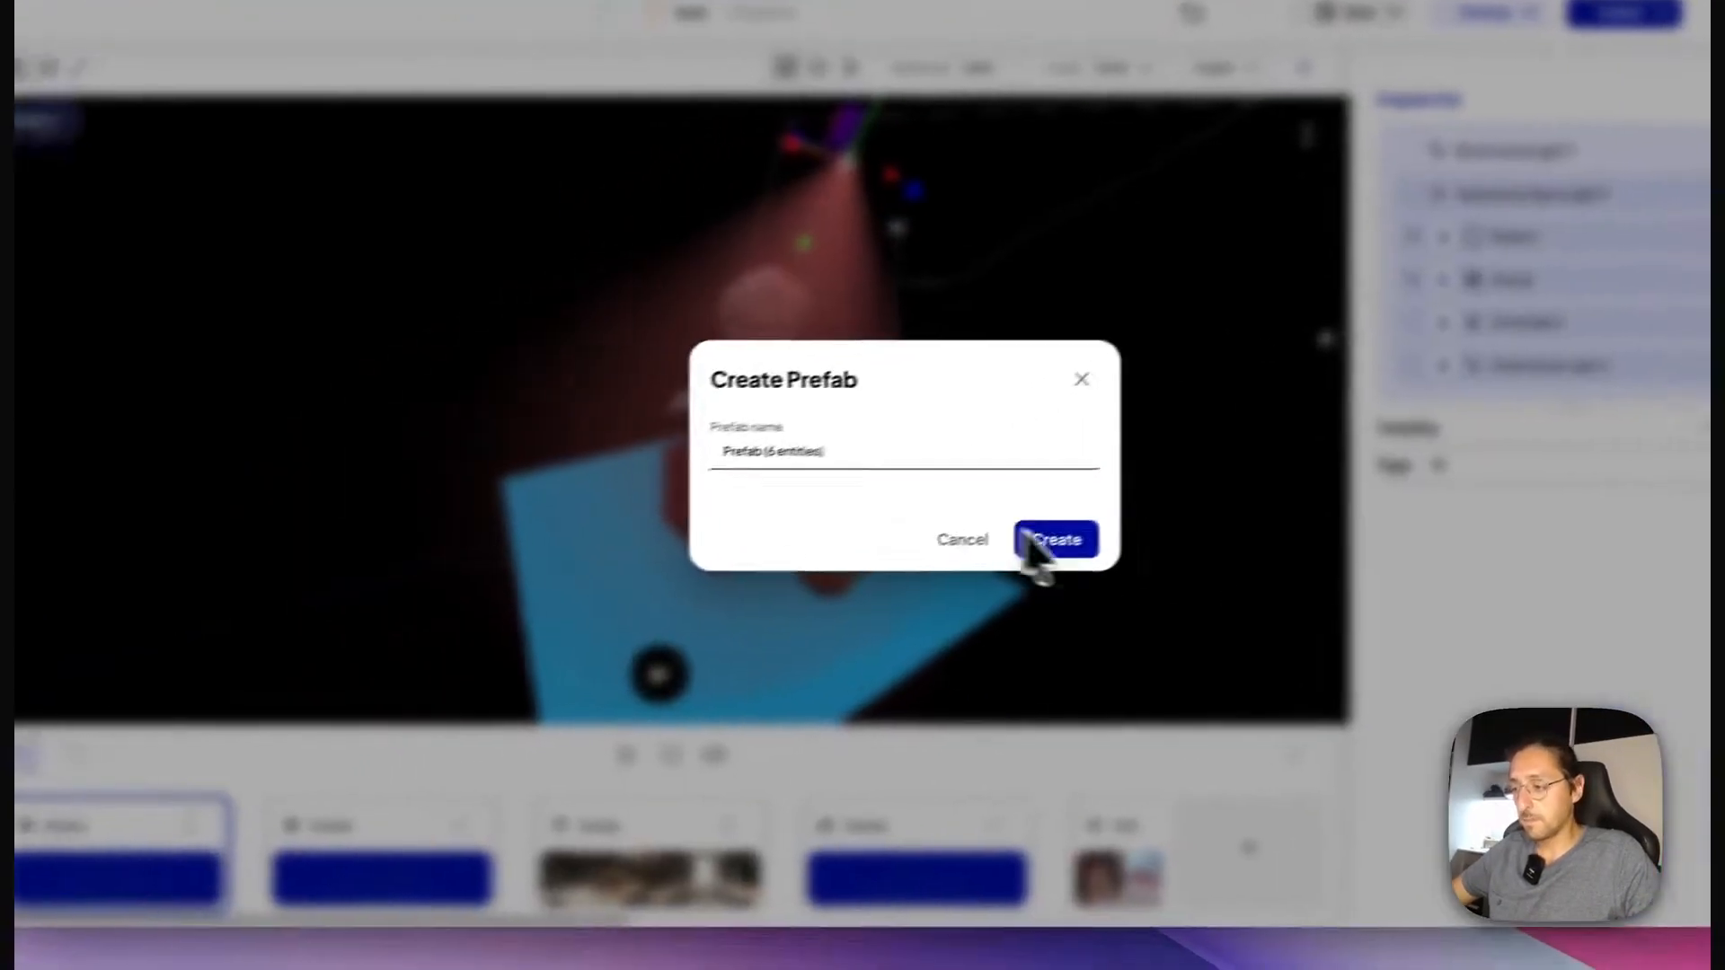
pyautogui.click(1033, 543)
pyautogui.click(1051, 300)
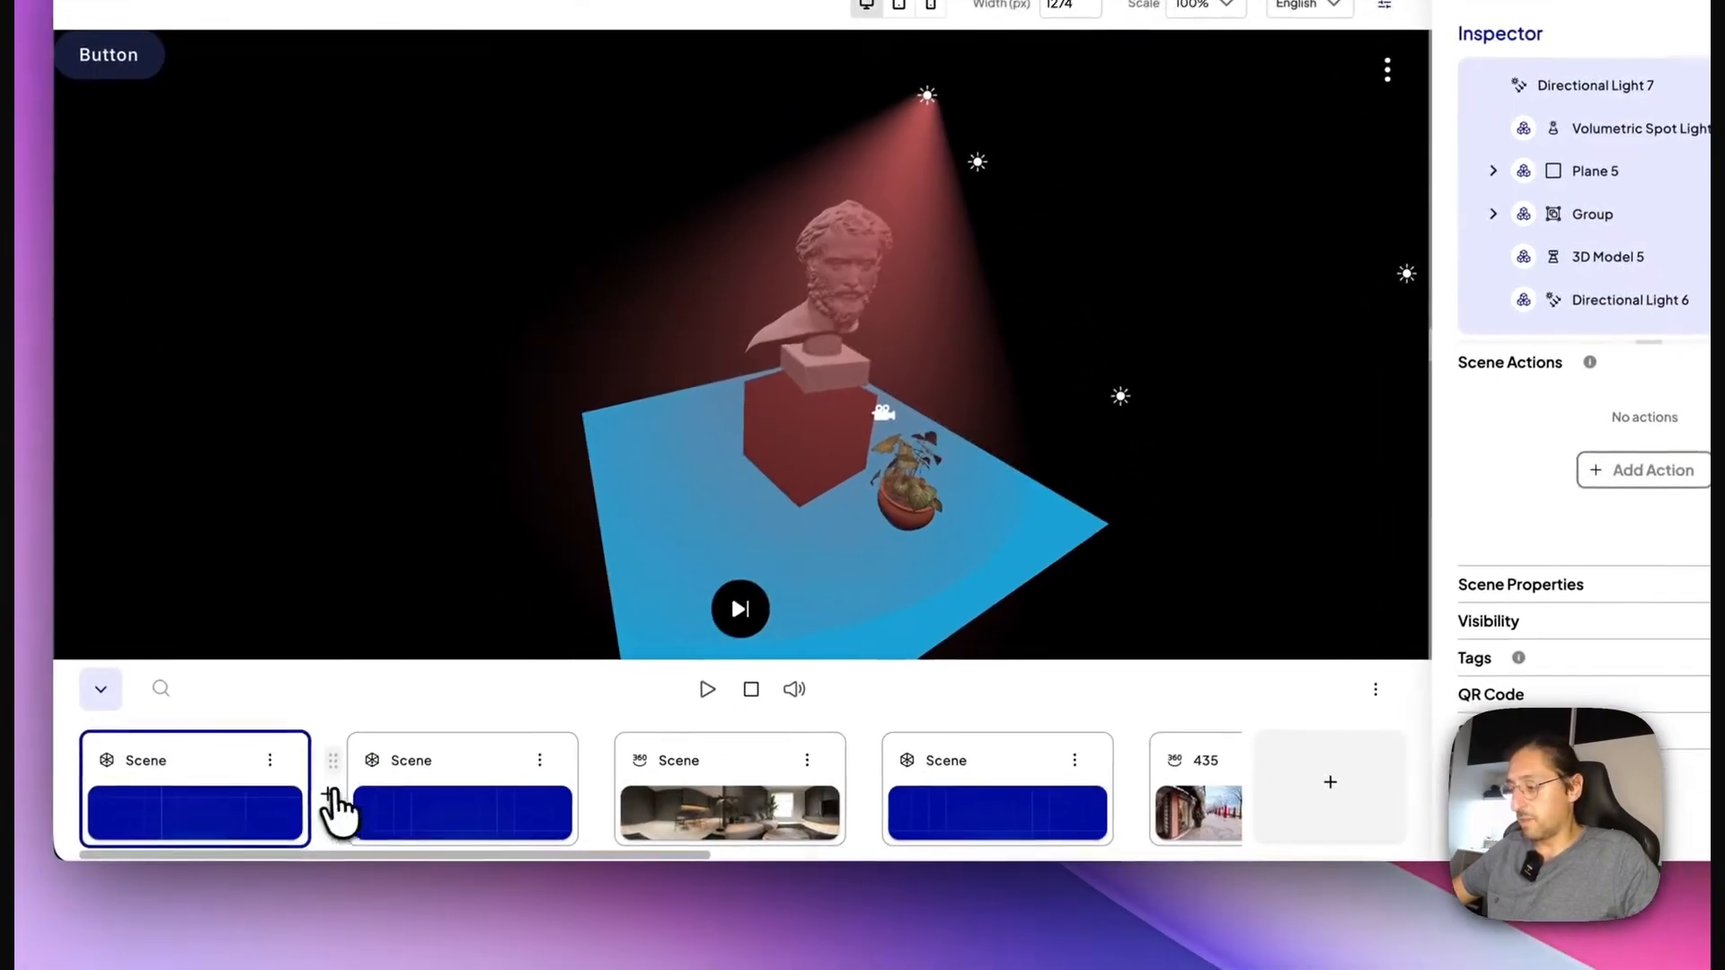
# Add a new scene to the project and place the Prefab (6 entities) workspace prefab in its 3D space.
pyautogui.click(279, 863)
pyautogui.click(817, 660)
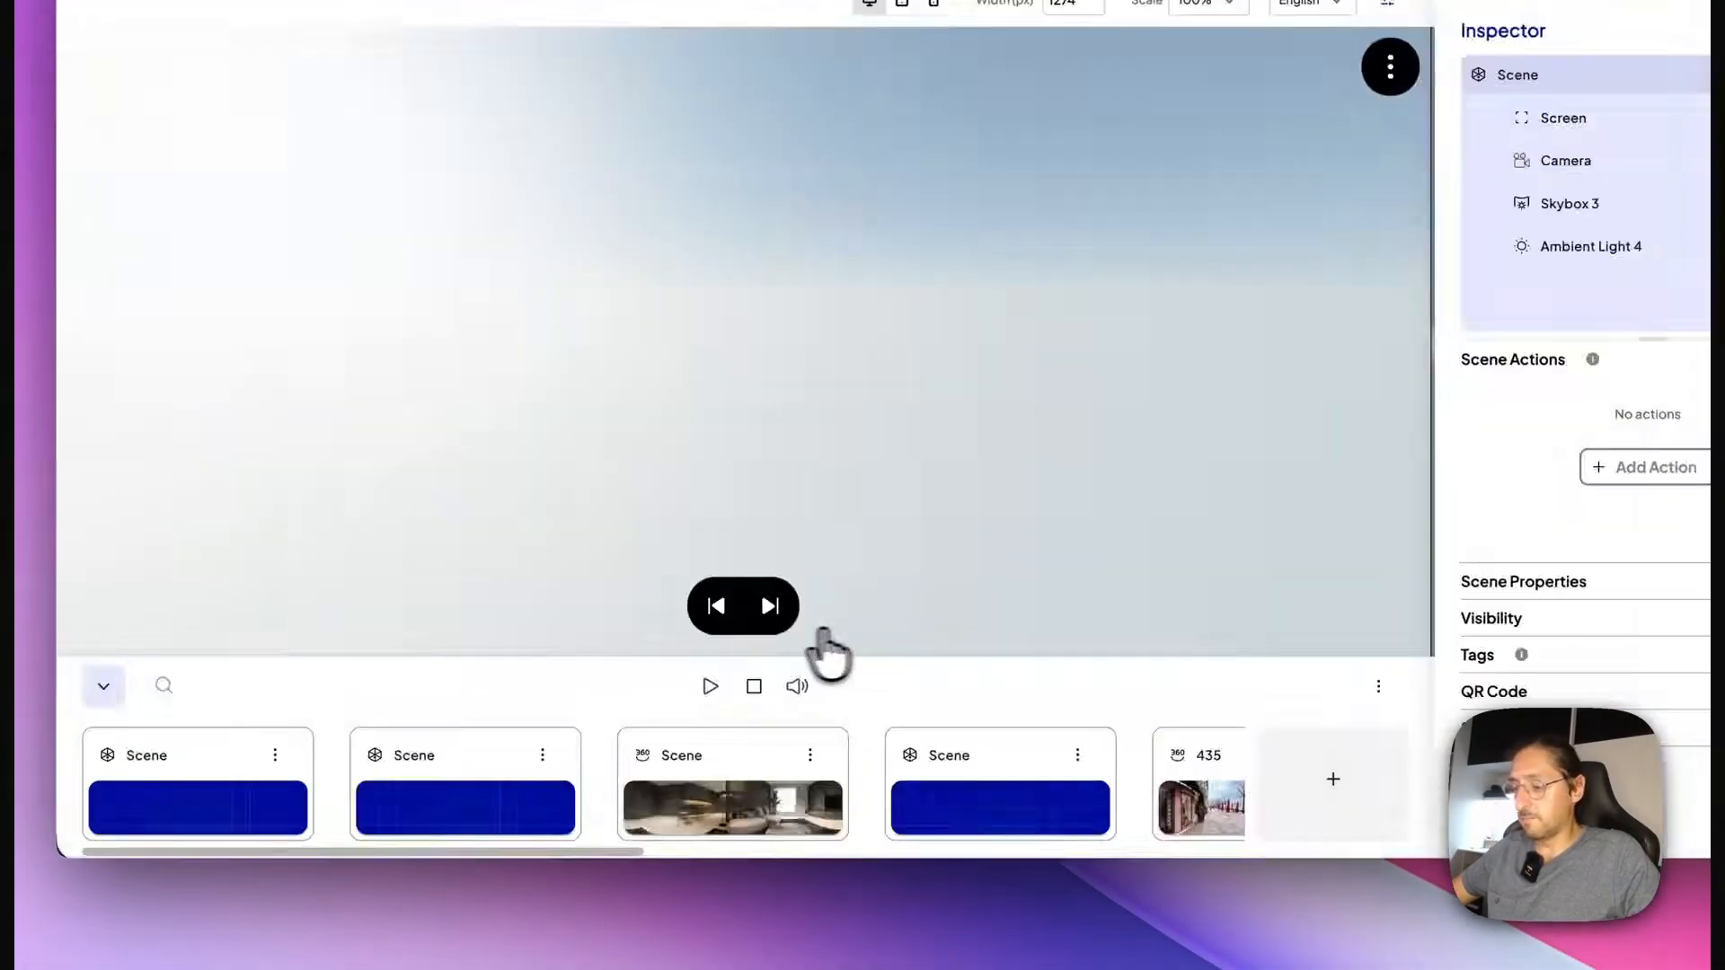
pyautogui.click(1572, 353)
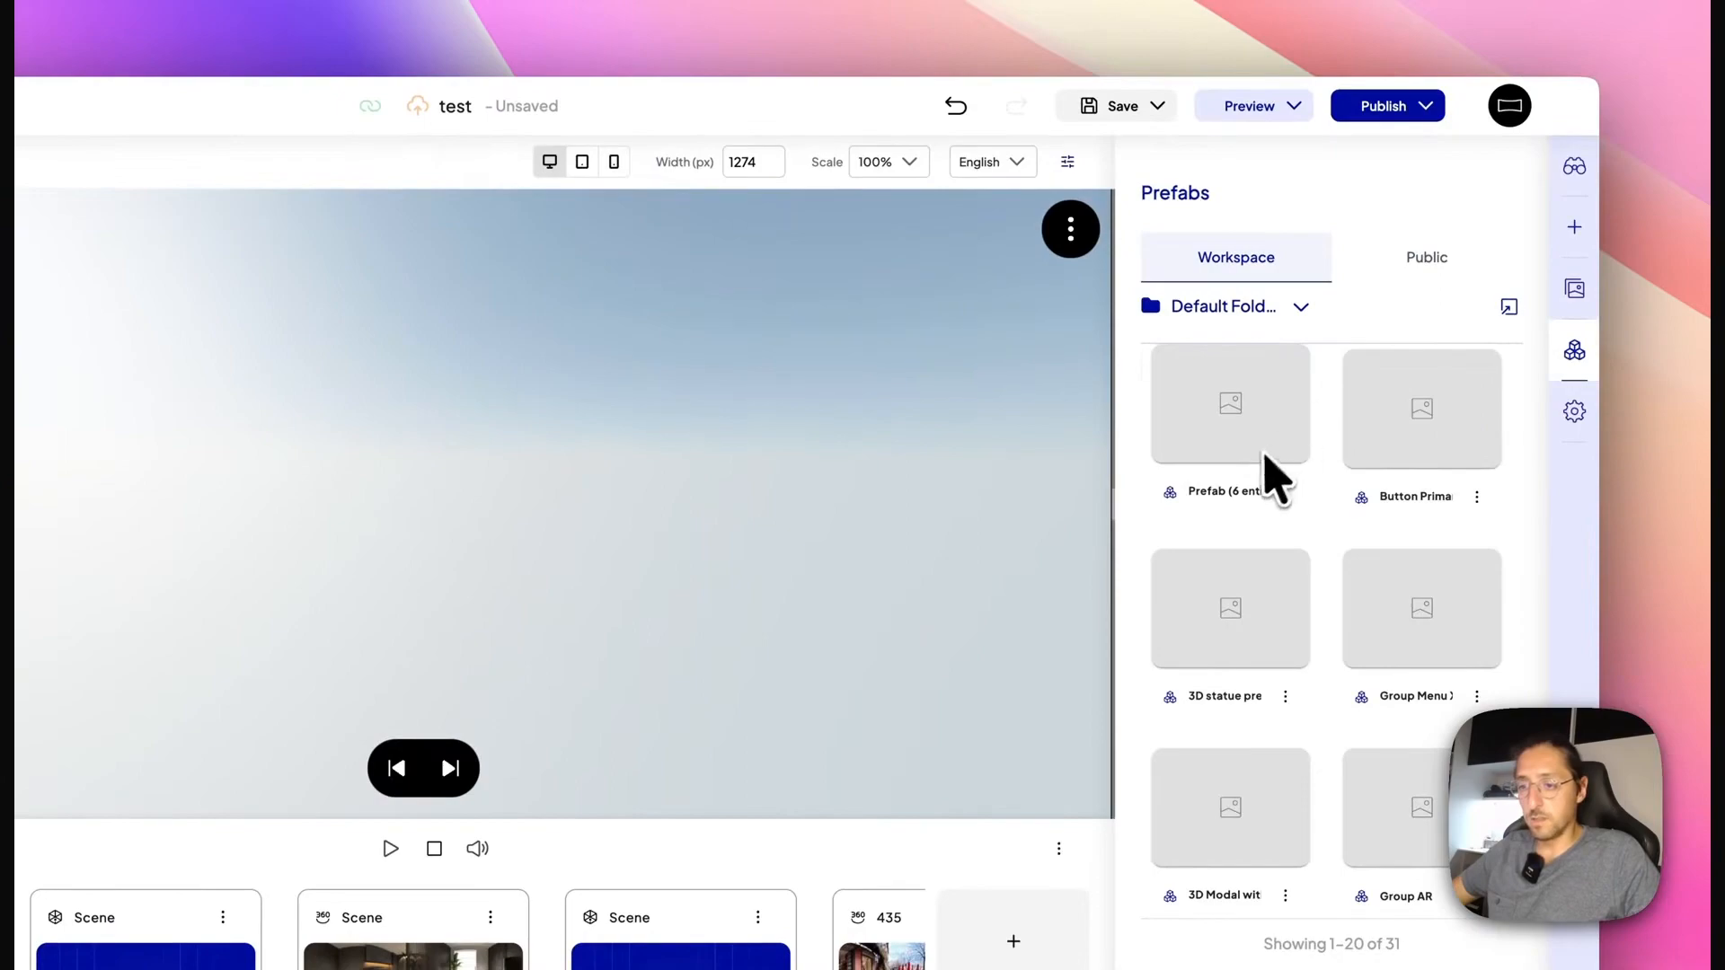
pyautogui.moveTo(1266, 476); pyautogui.dragTo(477, 585)
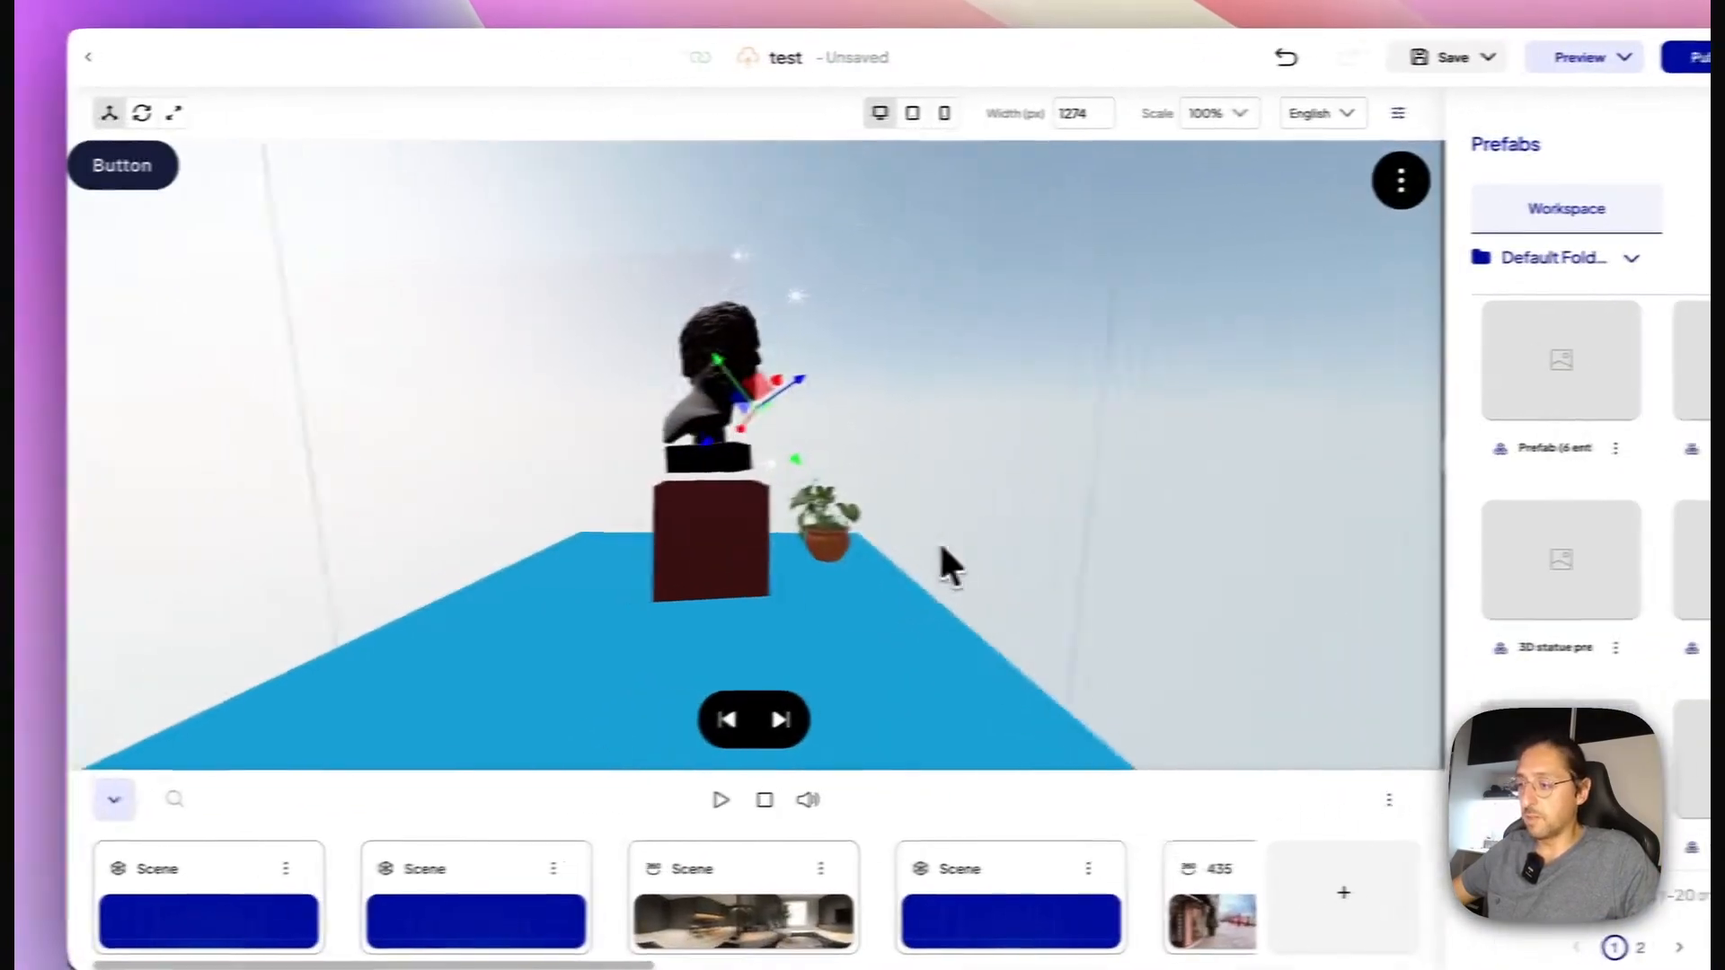
pyautogui.moveTo(743, 561); pyautogui.dragTo(601, 641)
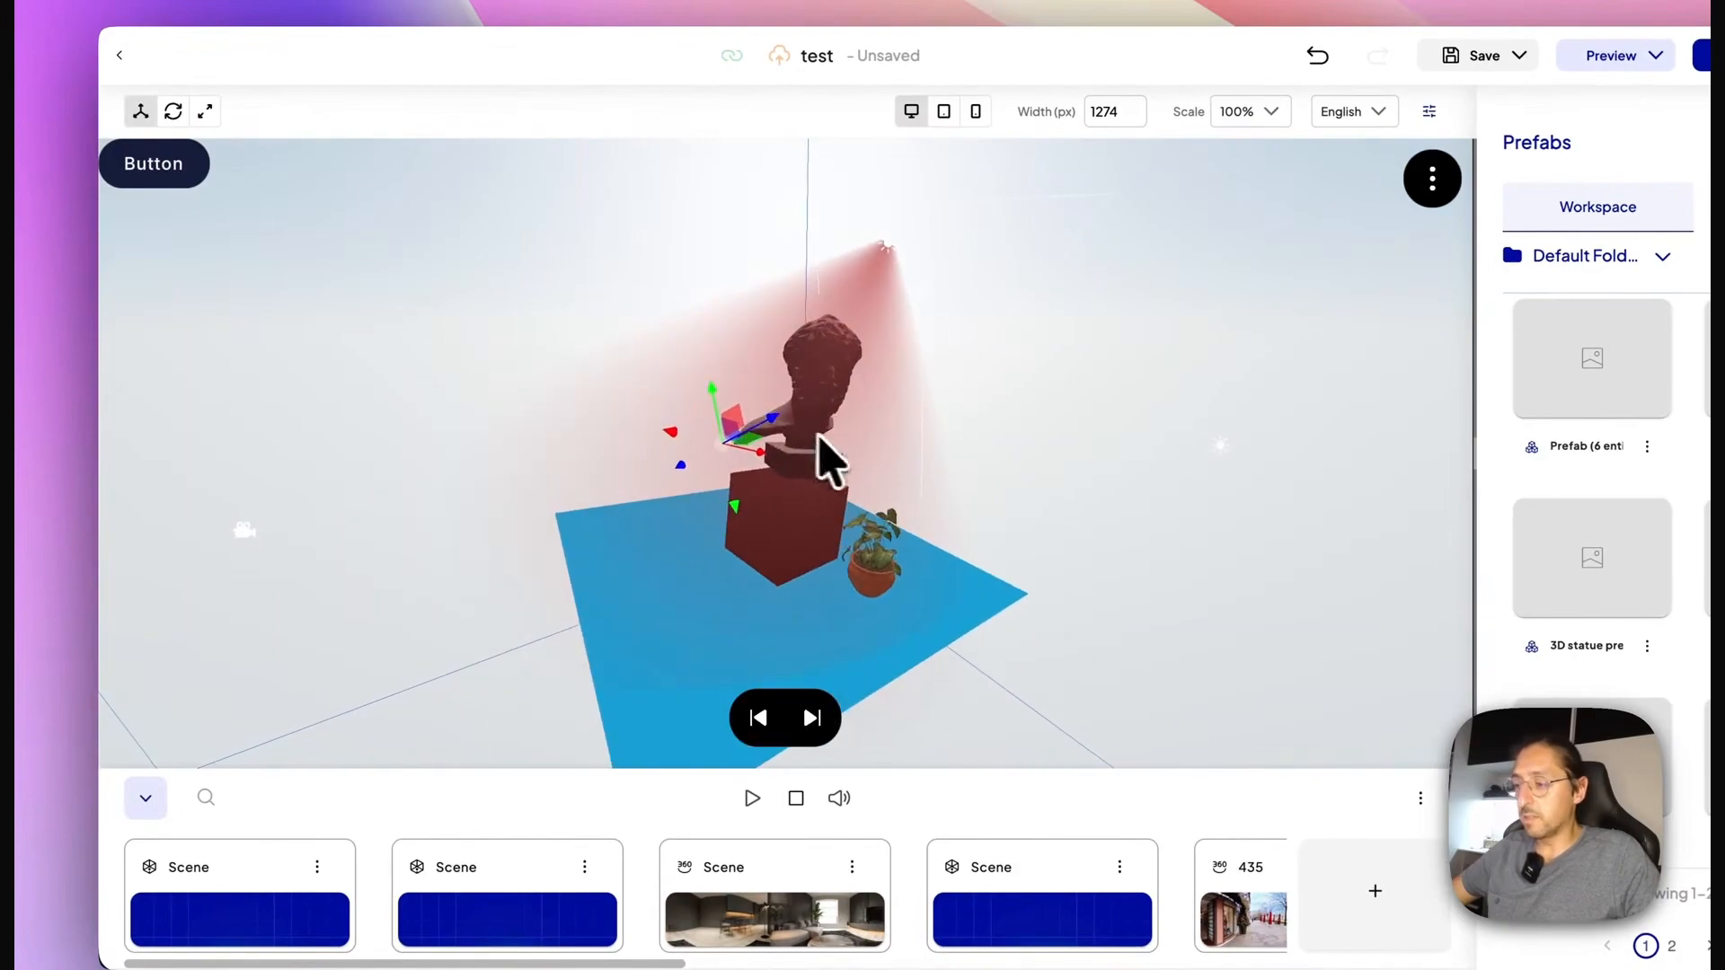
pyautogui.moveTo(858, 553); pyautogui.dragTo(675, 531)
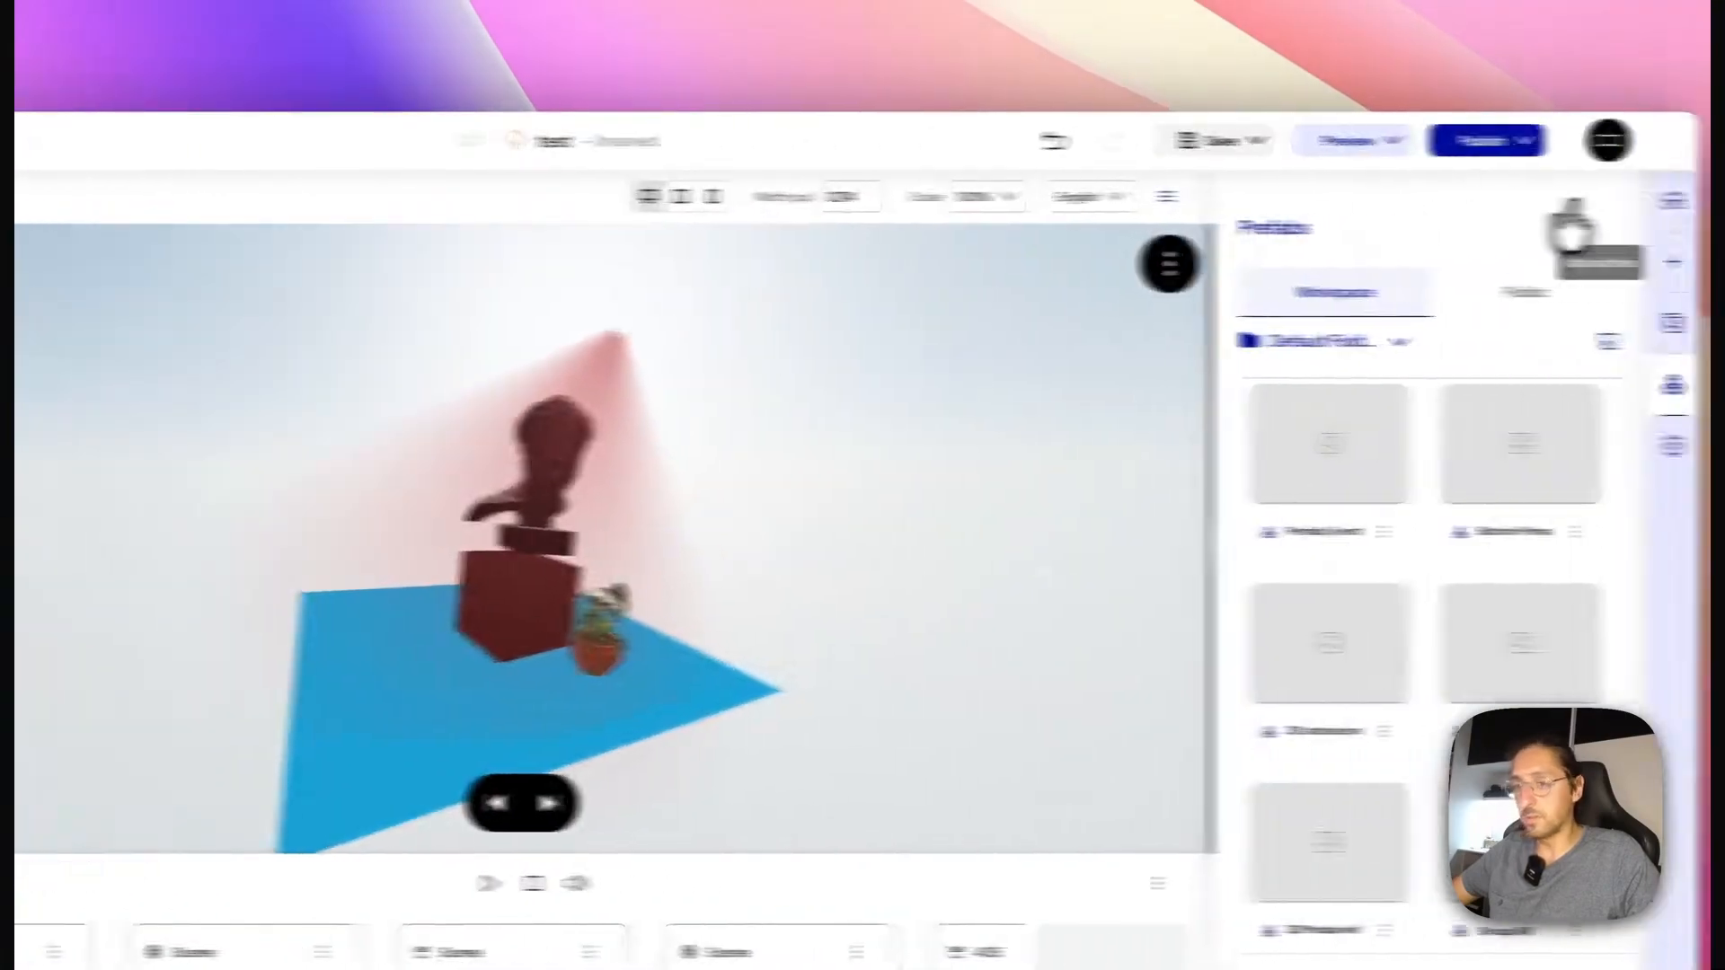
# Expand Screen and Plane 5 in the new scene's hierarchy and check where the prefab's entities are placed.
pyautogui.click(1675, 201)
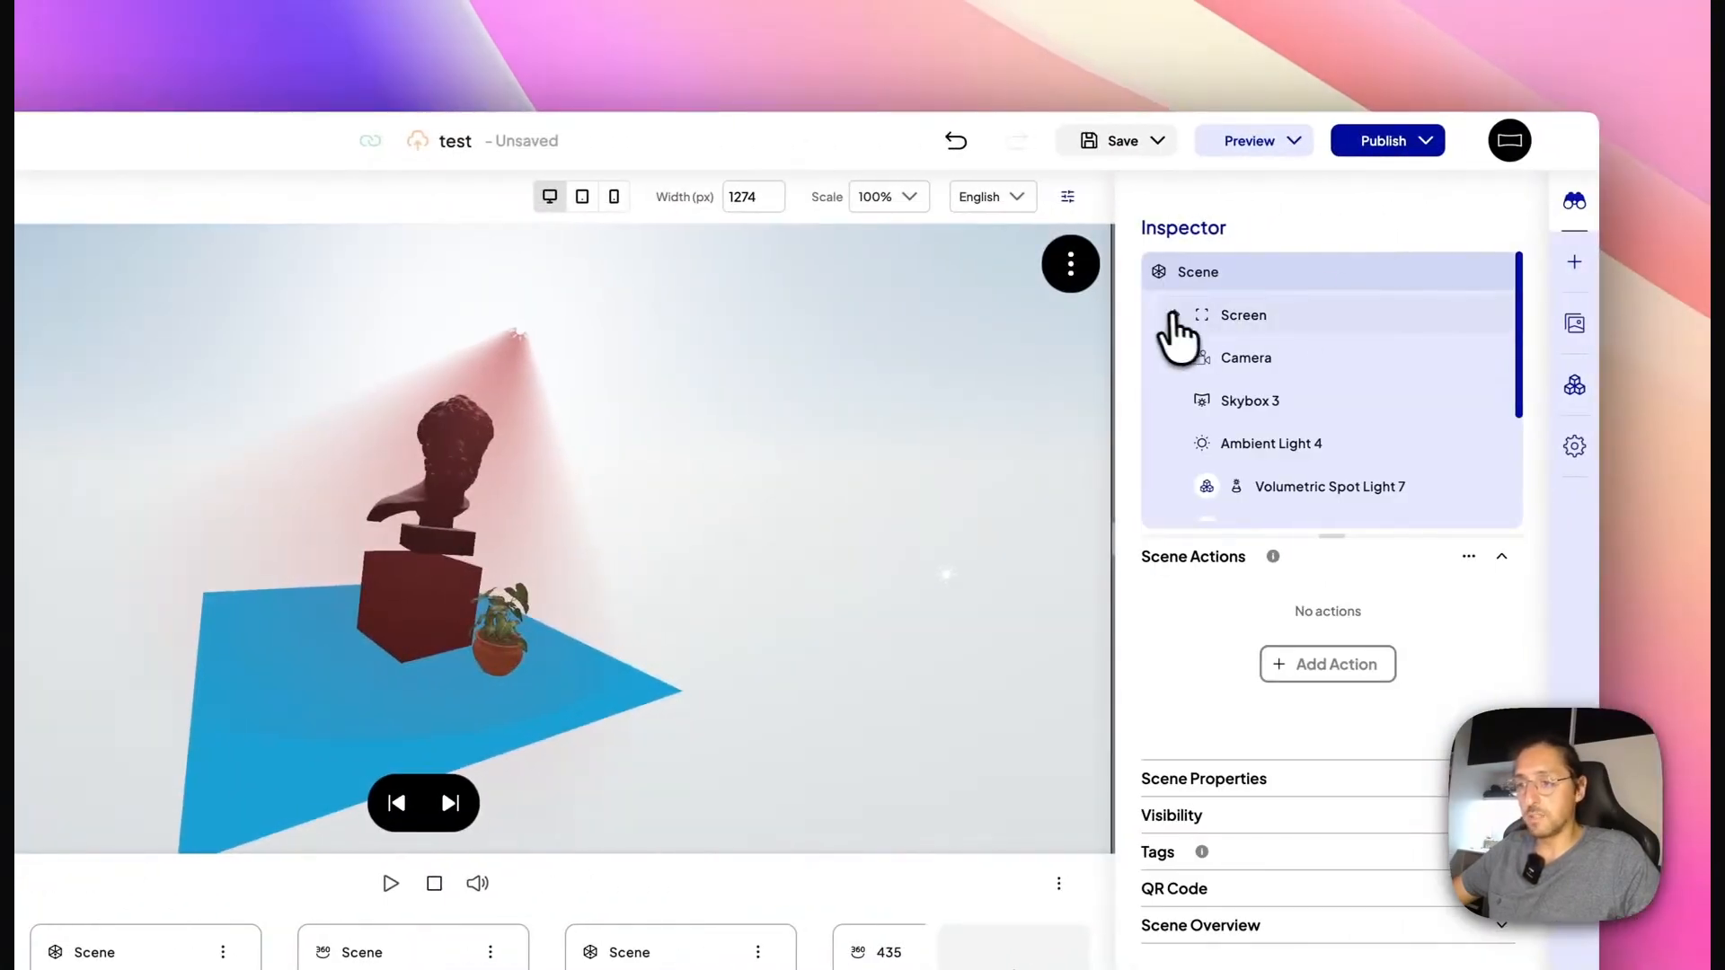
pyautogui.click(1177, 314)
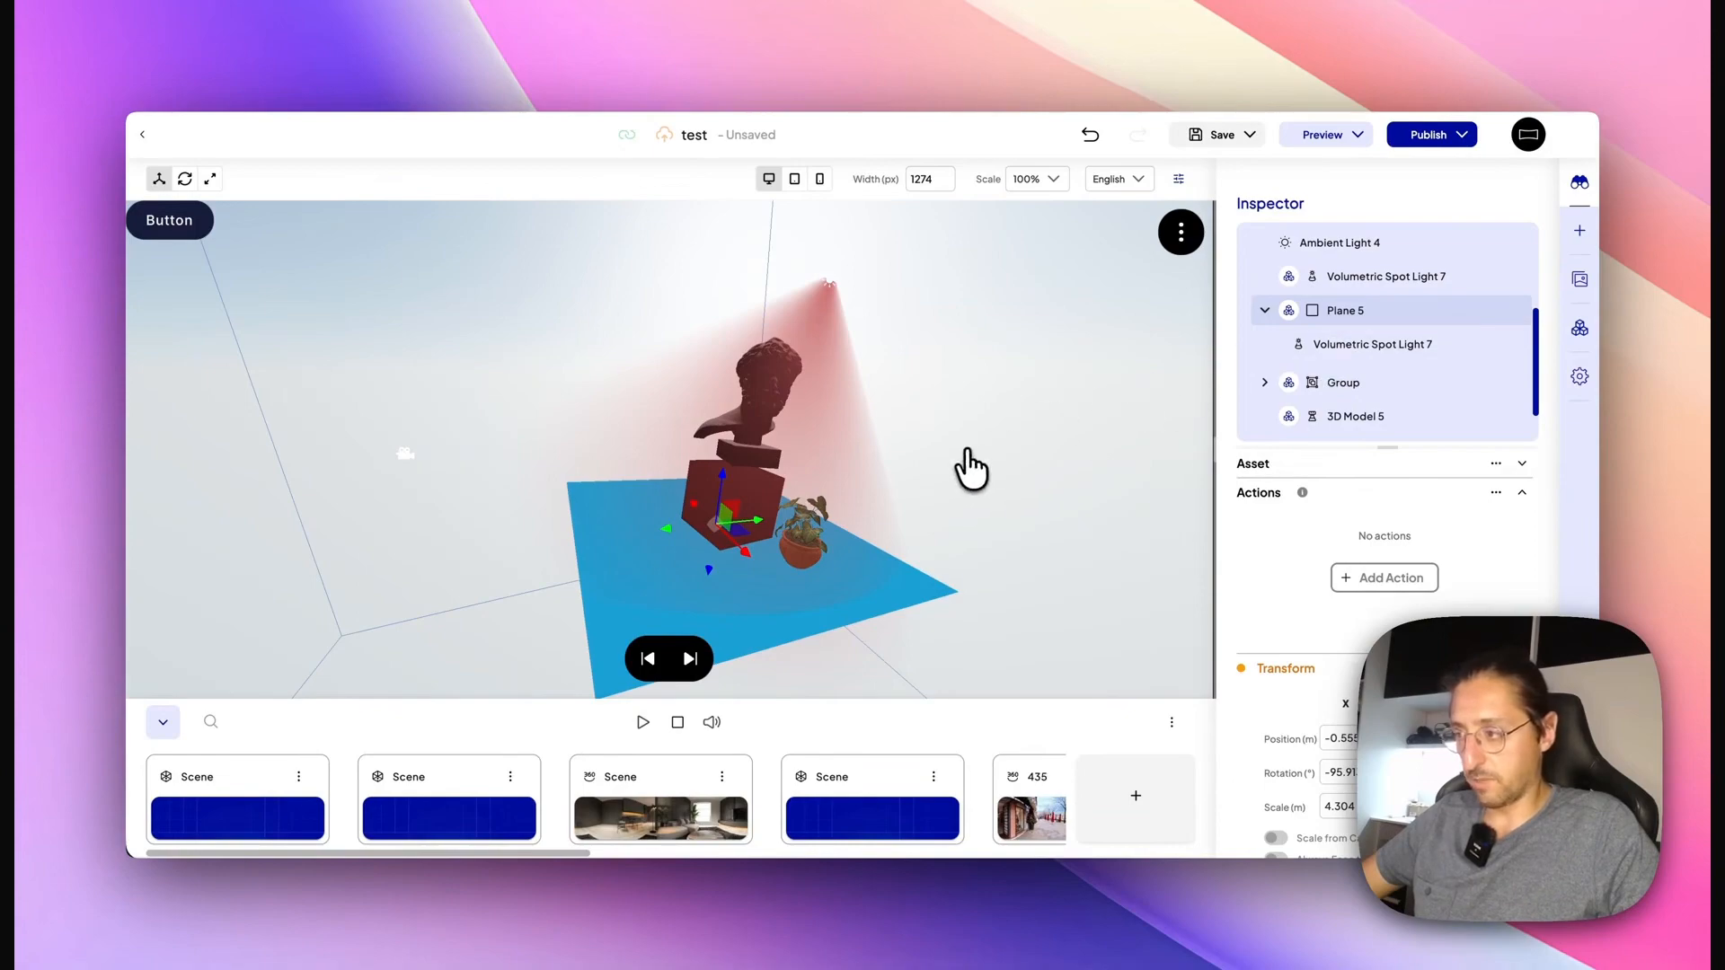
pyautogui.scroll(5, 1312, 345)
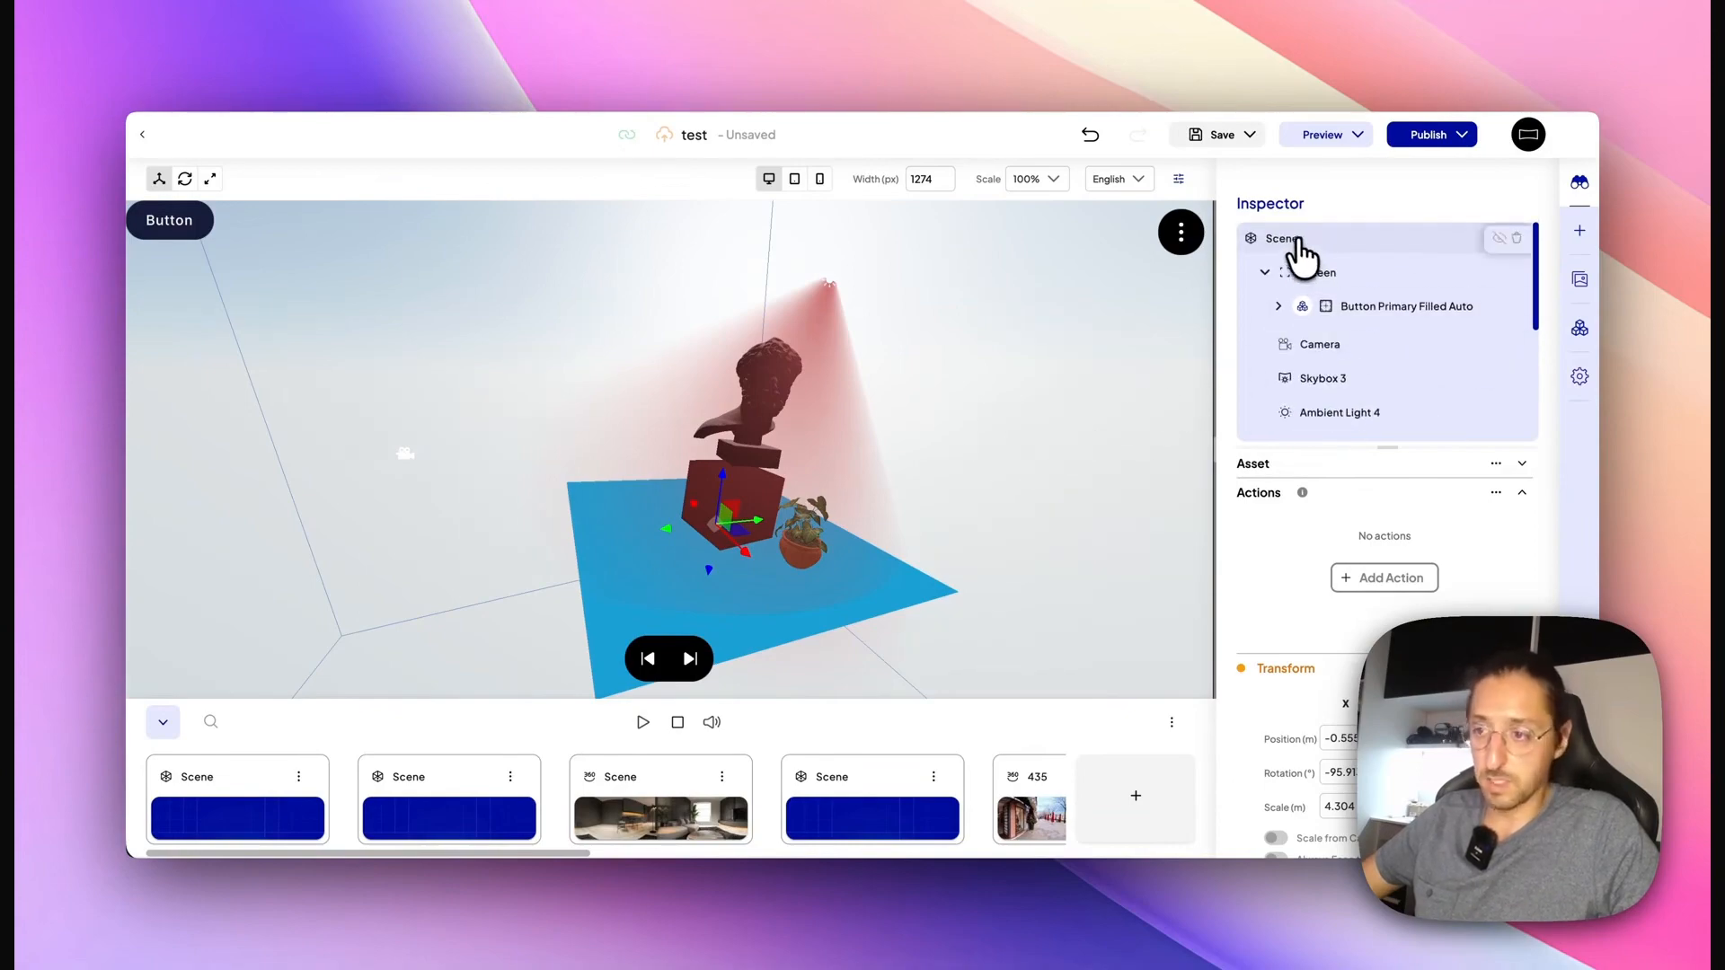